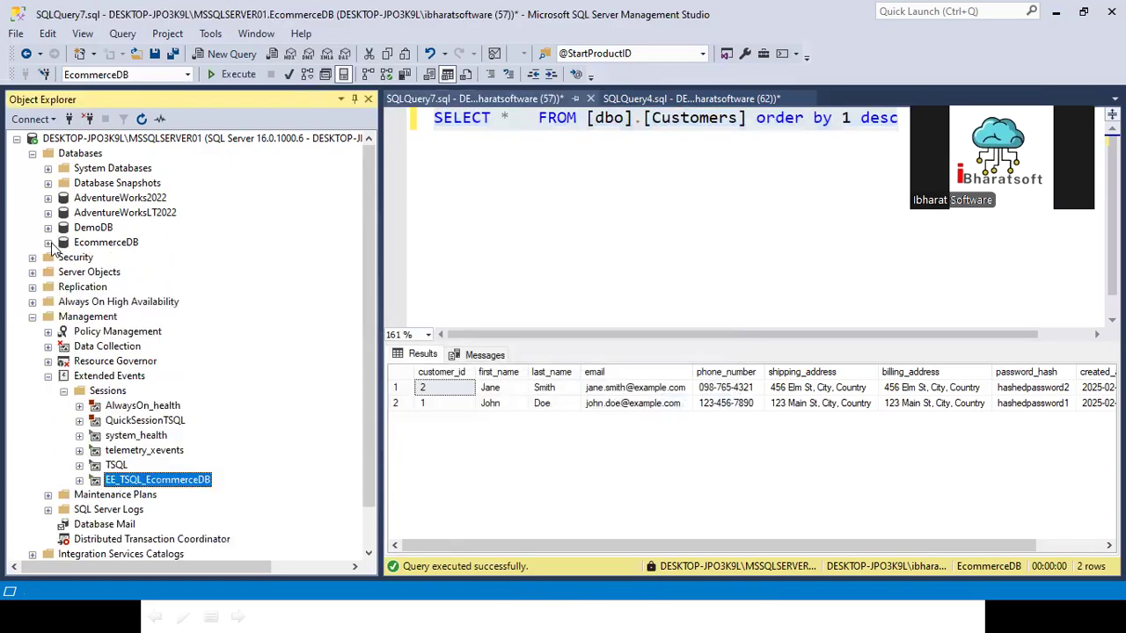
# Step: Delete the EE_TSQL_EcommerceDB extended events session
pyautogui.scroll(-1, 145, 488)
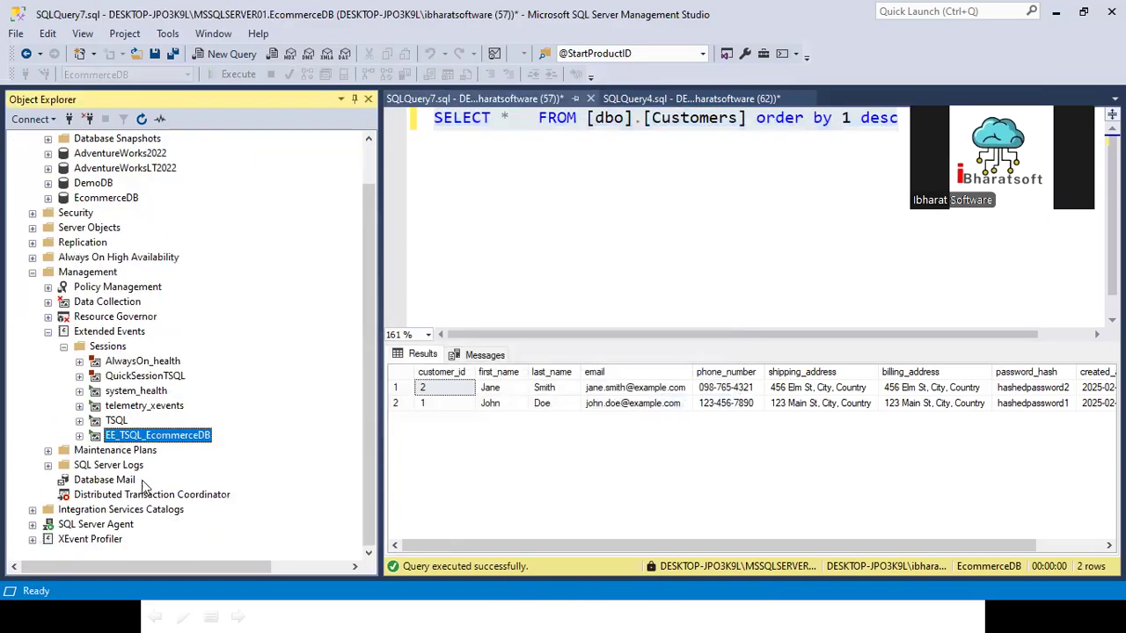
pyautogui.rightClick(160, 431)
pyautogui.click(203, 544)
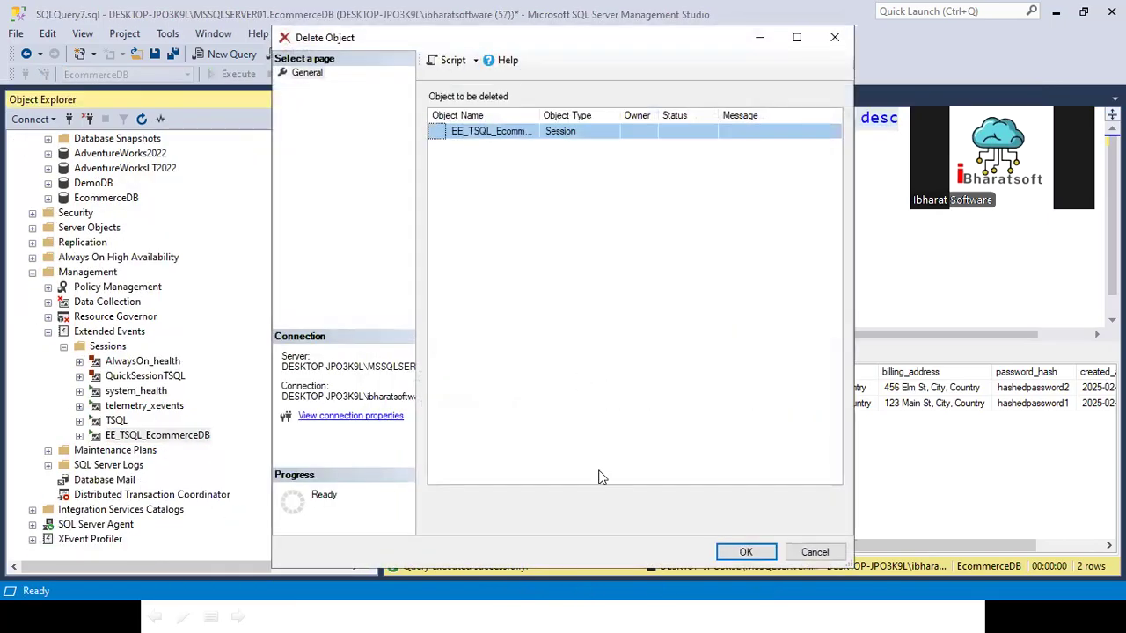
pyautogui.click(720, 551)
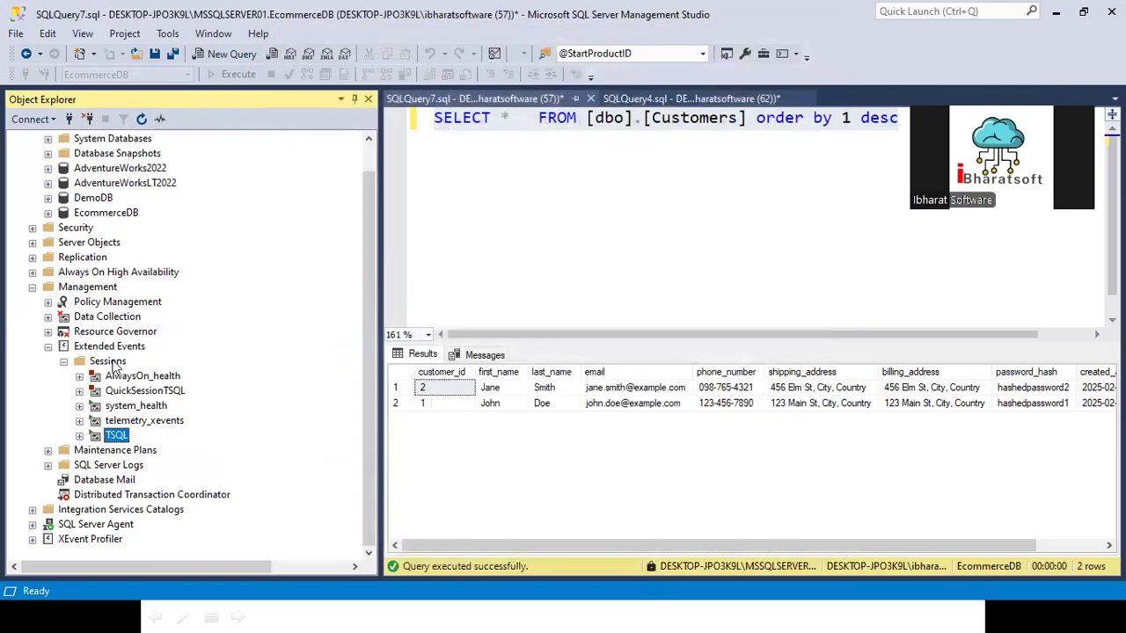
pyautogui.rightClick(112, 364)
pyautogui.press('Escape')
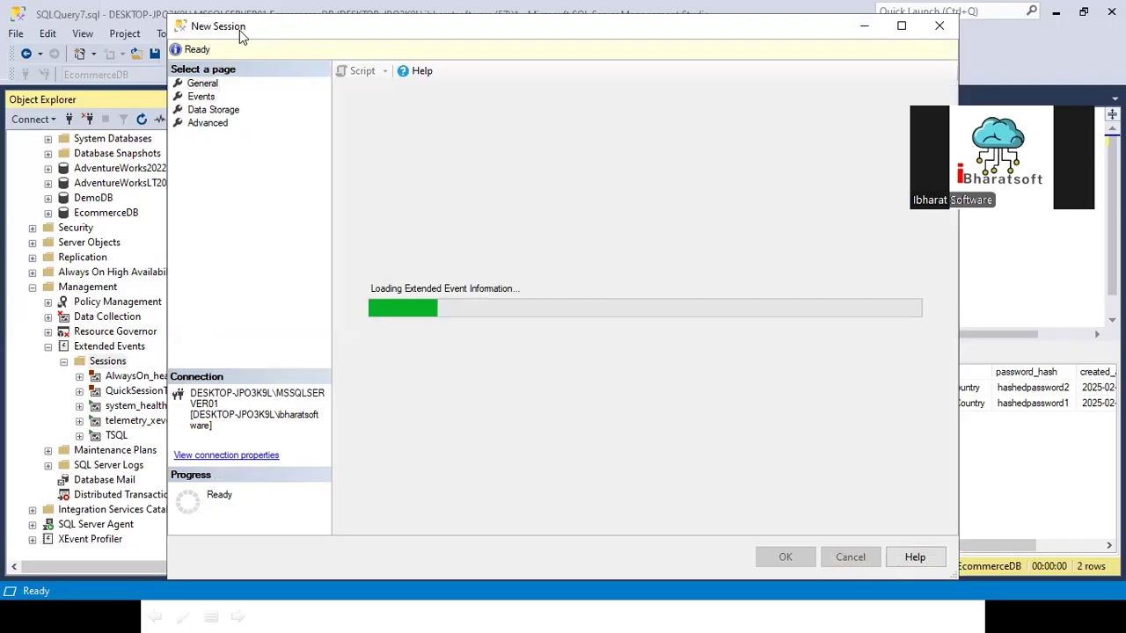
pyautogui.moveTo(240, 30); pyautogui.dragTo(261, 143)
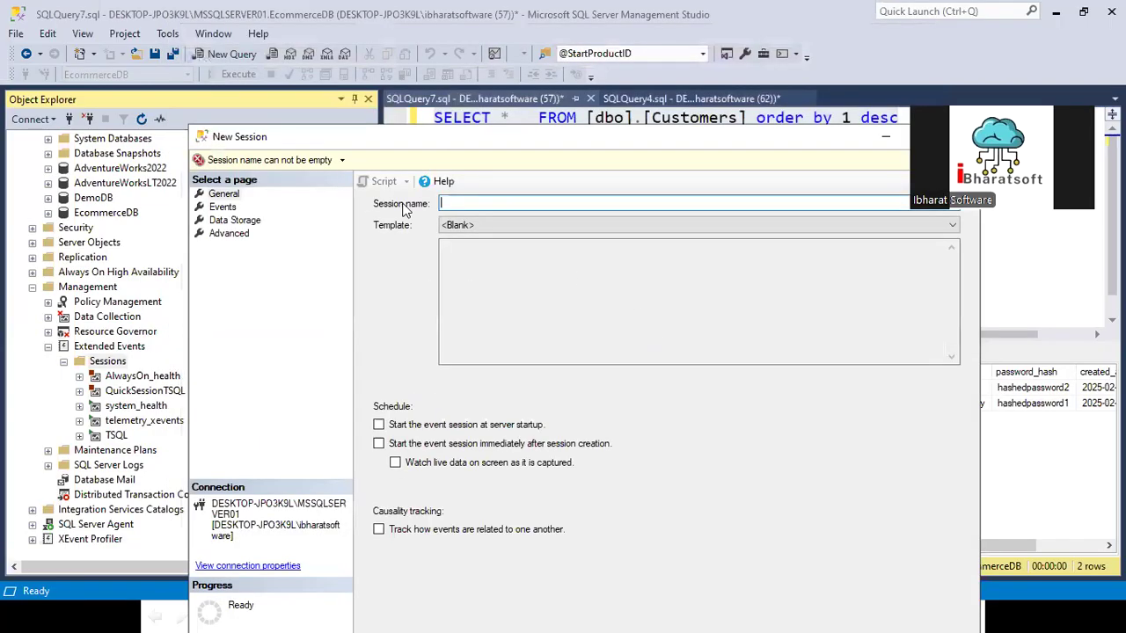
pyautogui.write('TSQ')
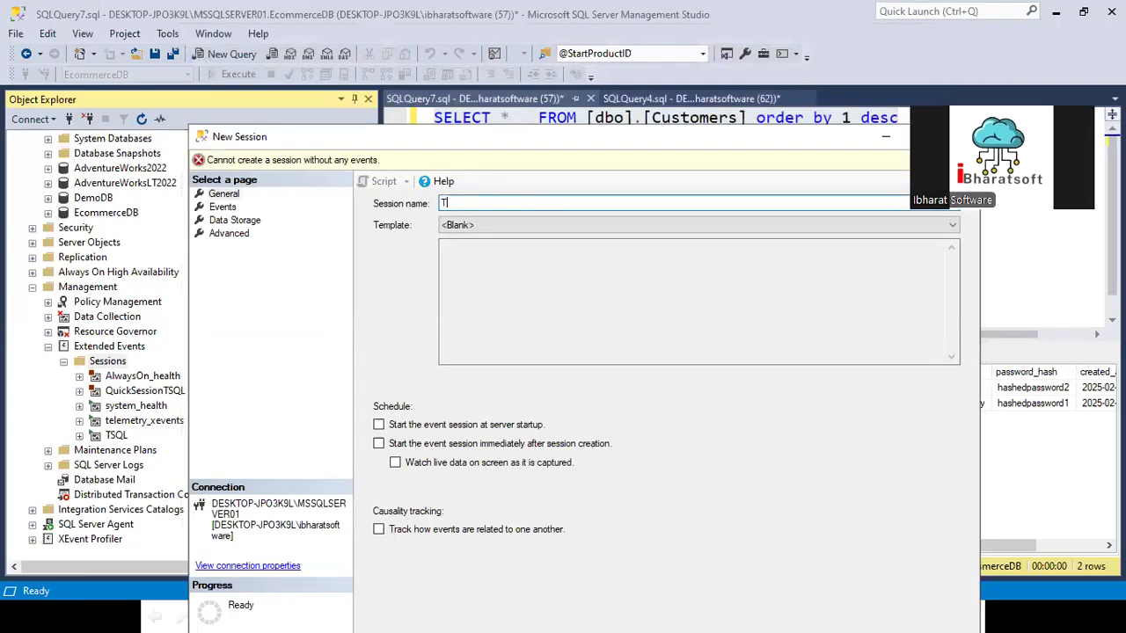
pyautogui.press('BackSpace')
pyautogui.press('BackSpace')
pyautogui.press('BackSpace')
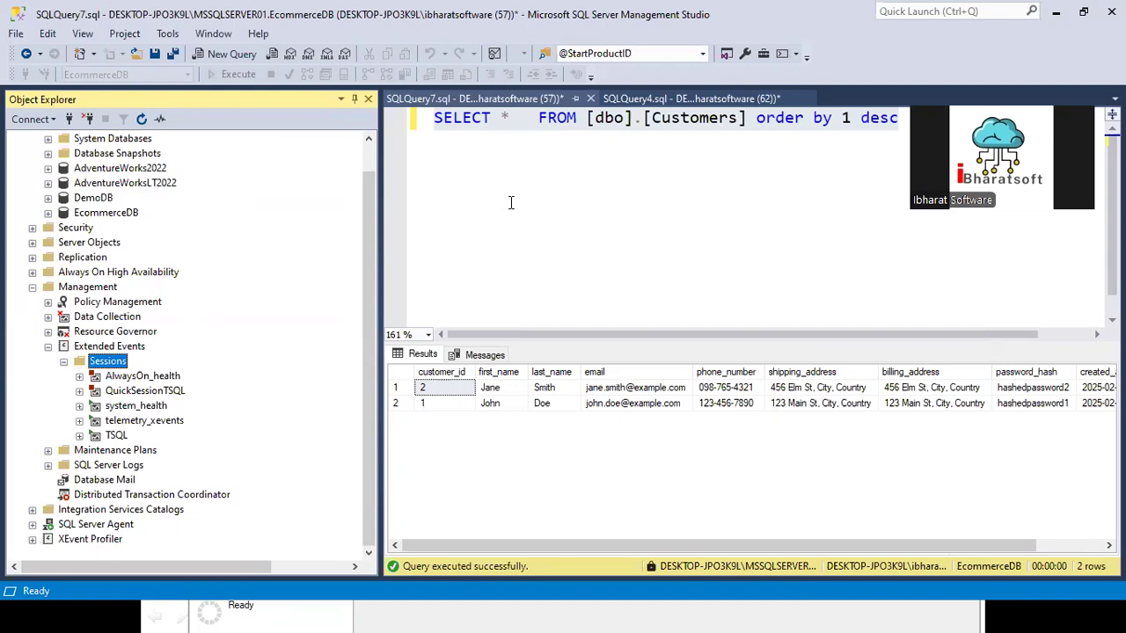
# Step: Try to insert the AdventureWorks2022 database name into the Customers SELECT query
pyautogui.click(125, 169)
pyautogui.moveTo(123, 171); pyautogui.dragTo(433, 172)
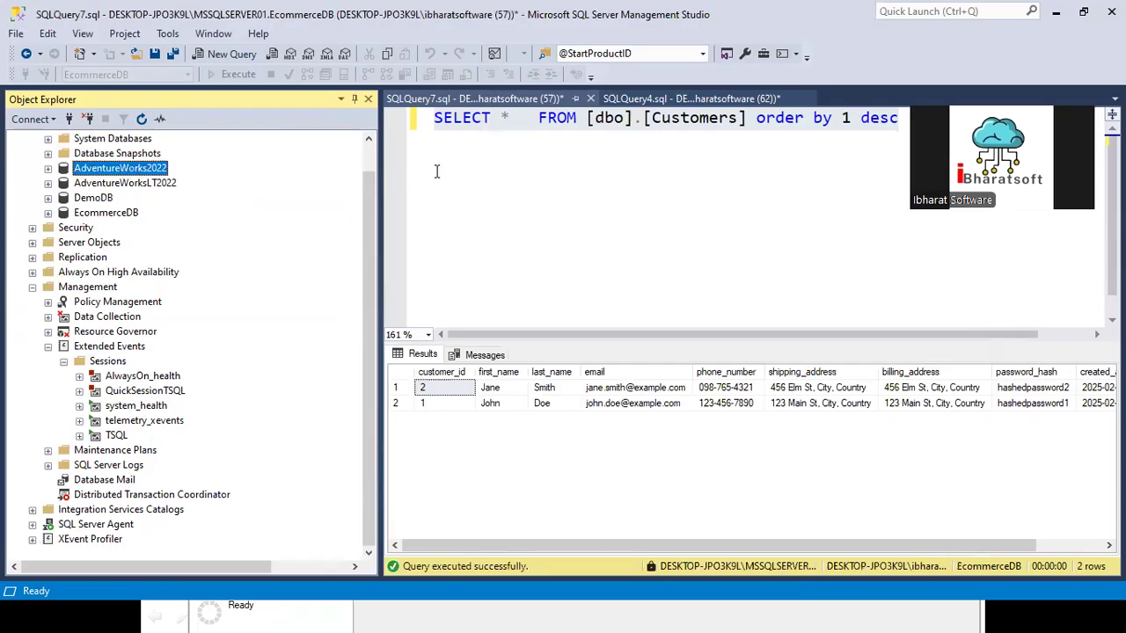
pyautogui.click(484, 151)
pyautogui.moveTo(127, 167); pyautogui.dragTo(530, 204)
pyautogui.click(530, 120)
pyautogui.moveTo(564, 119); pyautogui.dragTo(703, 121)
pyautogui.click(587, 170)
# Step: Clear all text from SQLQuery7.sql and switch its database to AdventureWorks2022
pyautogui.hotkey('ctrl', 'a')
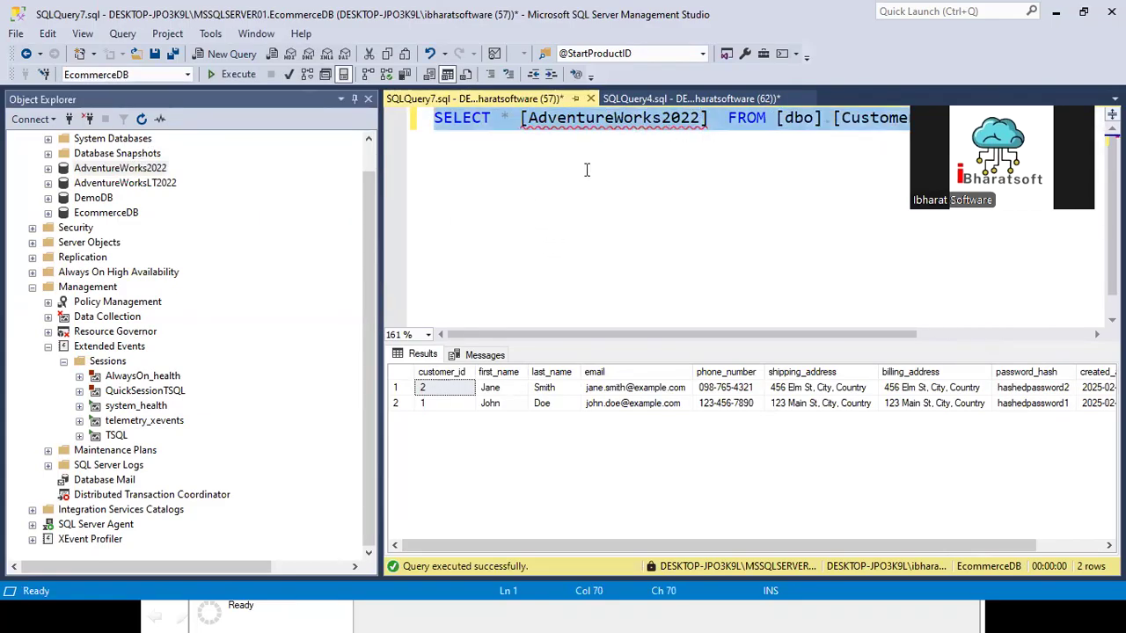
pyautogui.press('Delete')
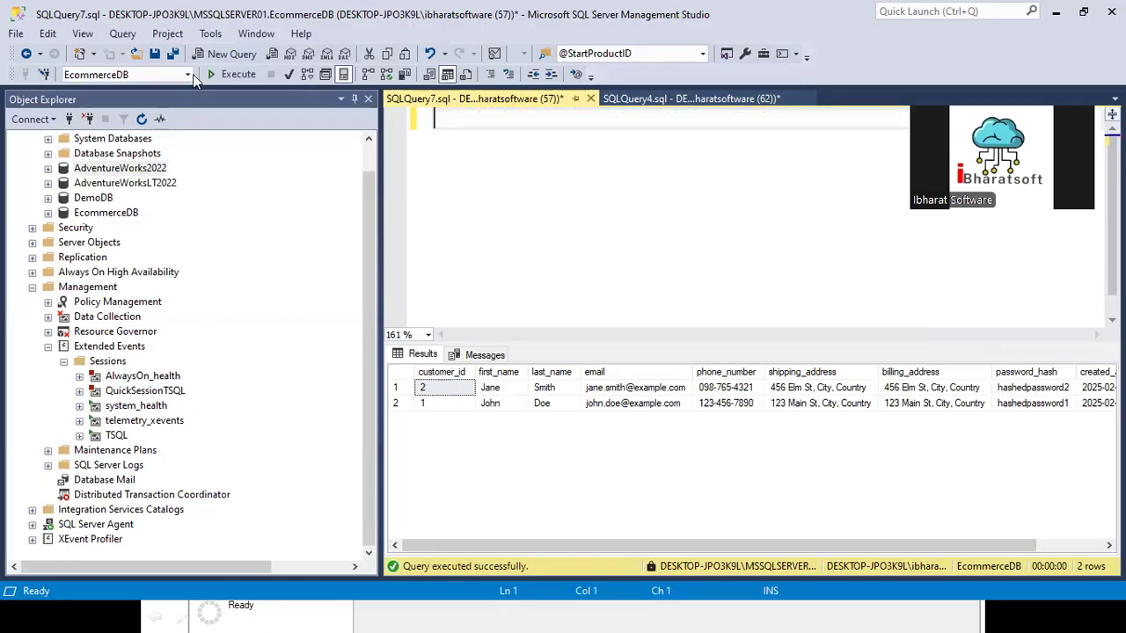
pyautogui.click(187, 74)
pyautogui.click(114, 90)
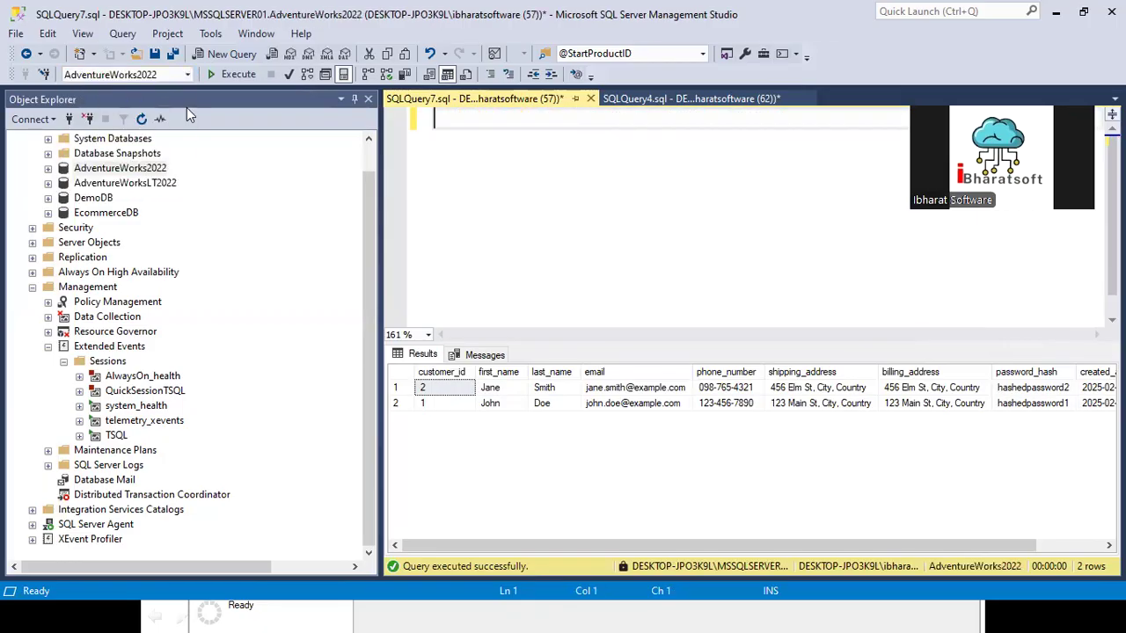
# Step: Close SQLQuery4.sql without saving its changes
pyautogui.click(673, 99)
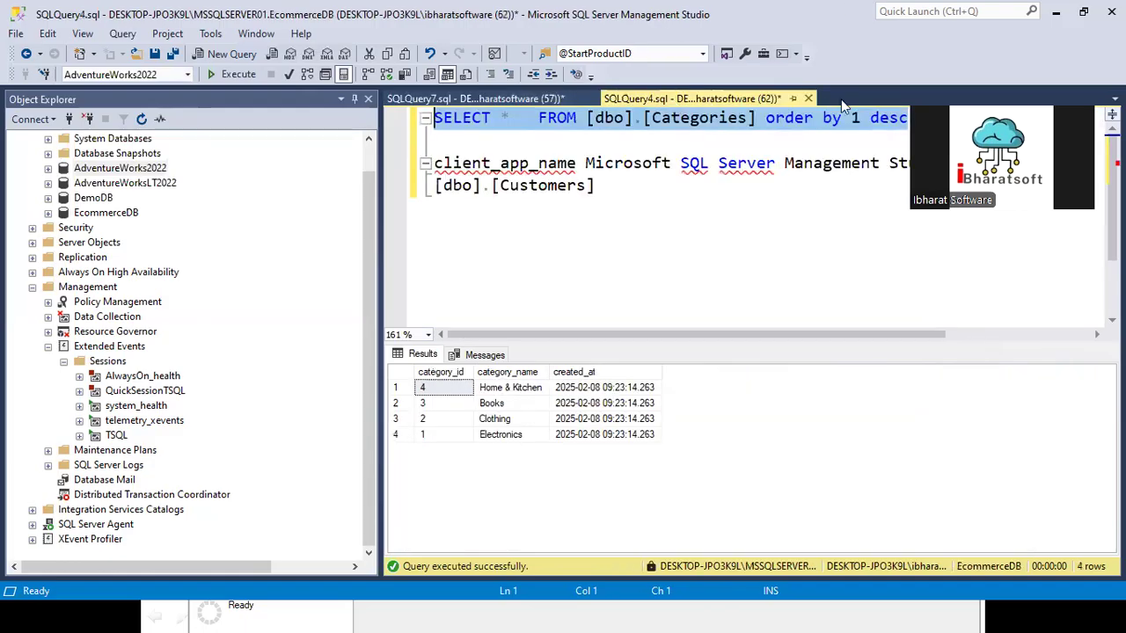
pyautogui.click(809, 100)
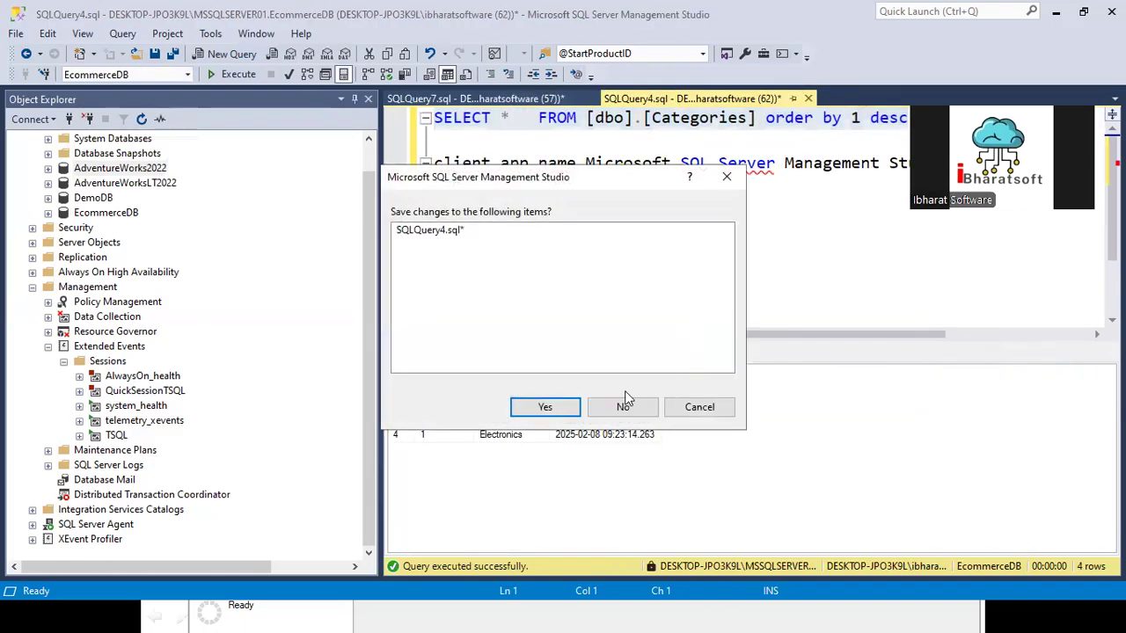
pyautogui.click(624, 403)
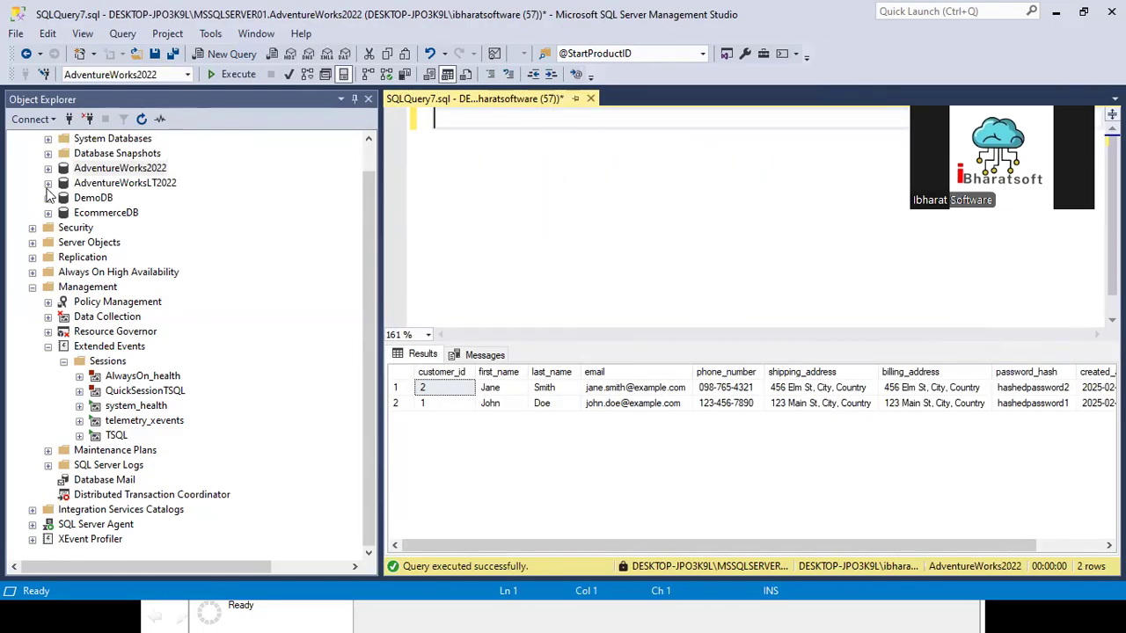
# Step: Examine the Programmability folders of the AdventureWorks2022 database, leaving the database collapsed
pyautogui.click(48, 169)
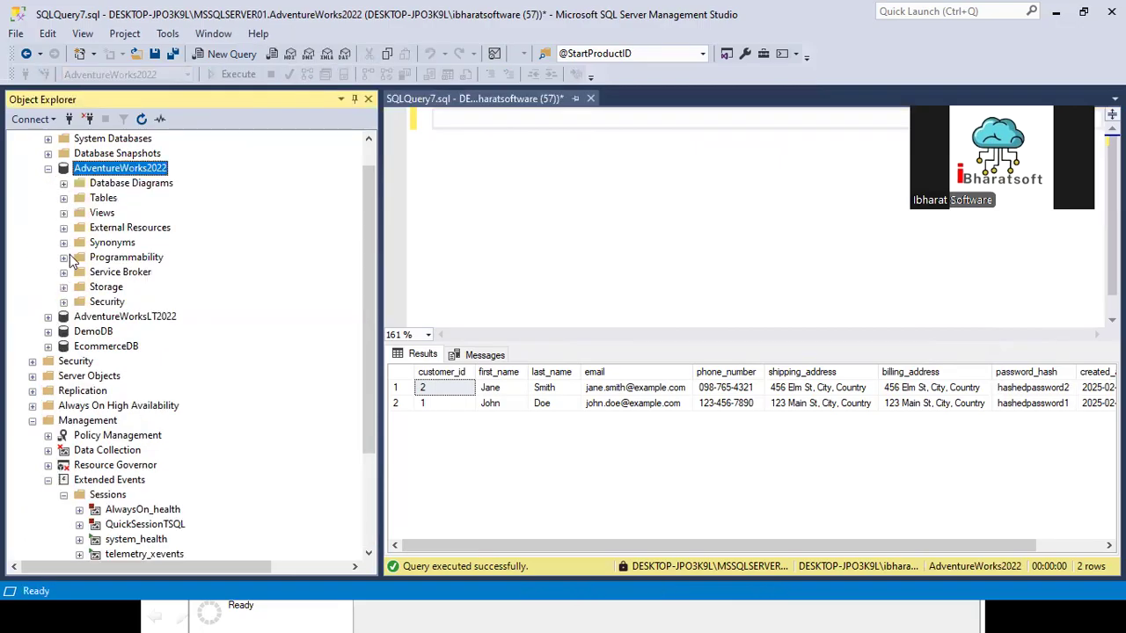
pyautogui.click(63, 257)
pyautogui.click(576, 207)
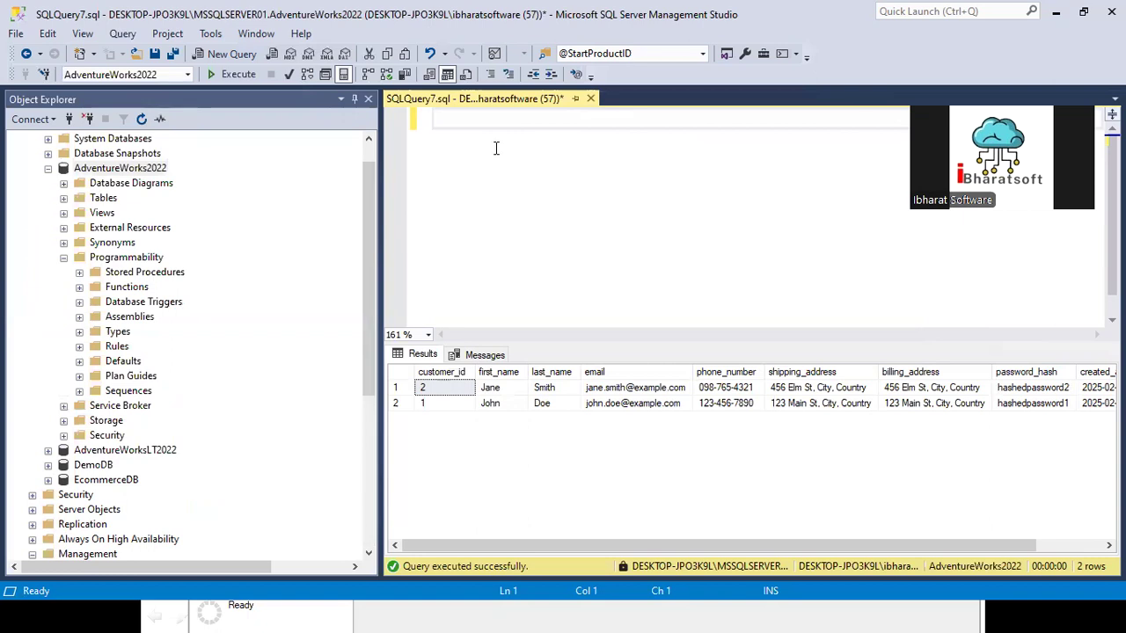
pyautogui.click(48, 168)
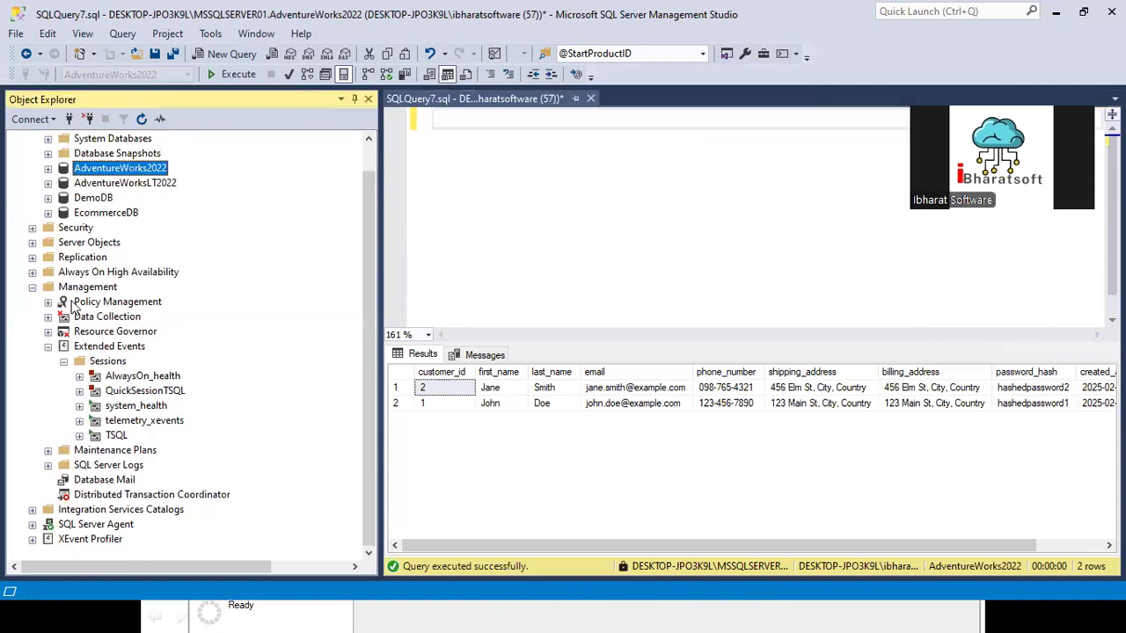
# Step: Start a new extended events session and name it XEL_TSQL_SP_Query_Plan_20250208
pyautogui.rightClick(106, 362)
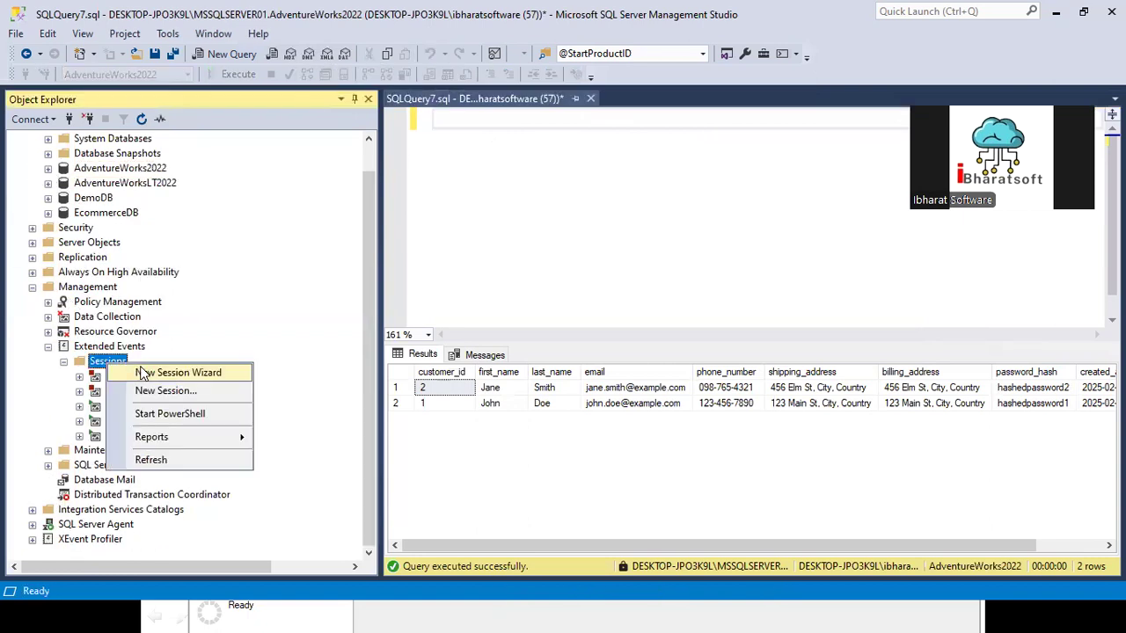
pyautogui.click(158, 391)
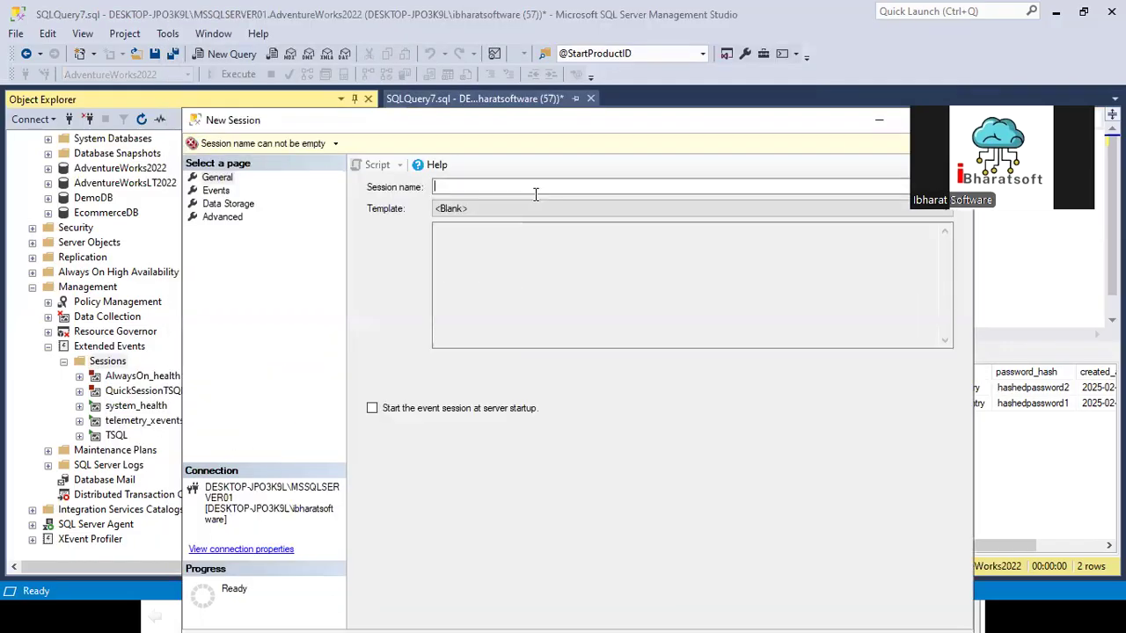
pyautogui.write('XL')
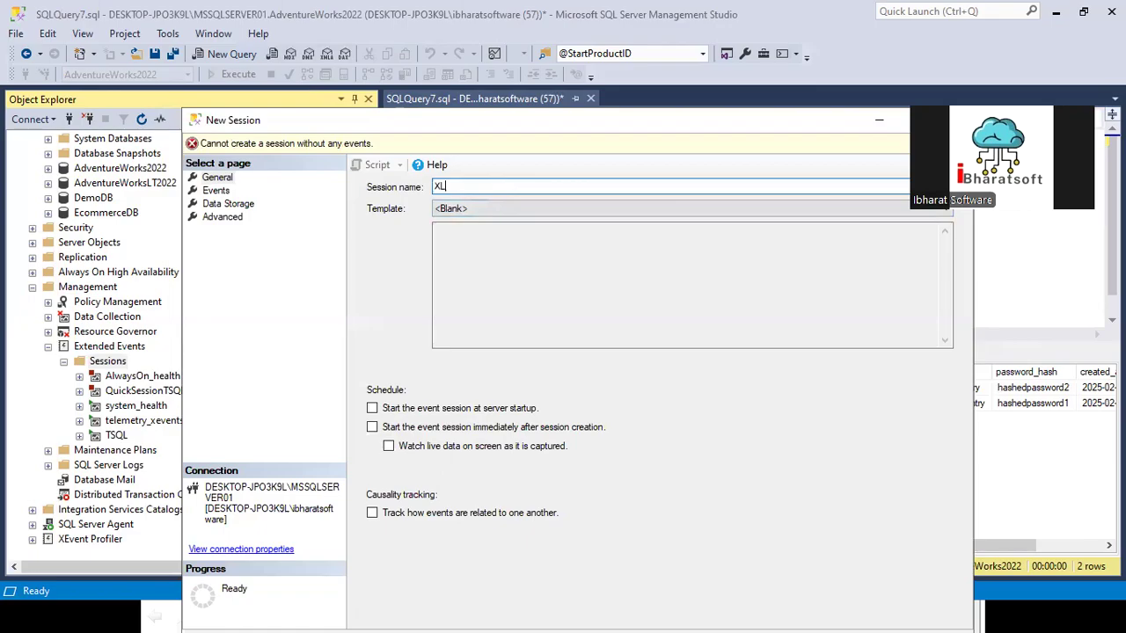
pyautogui.write('EL_TSQL')
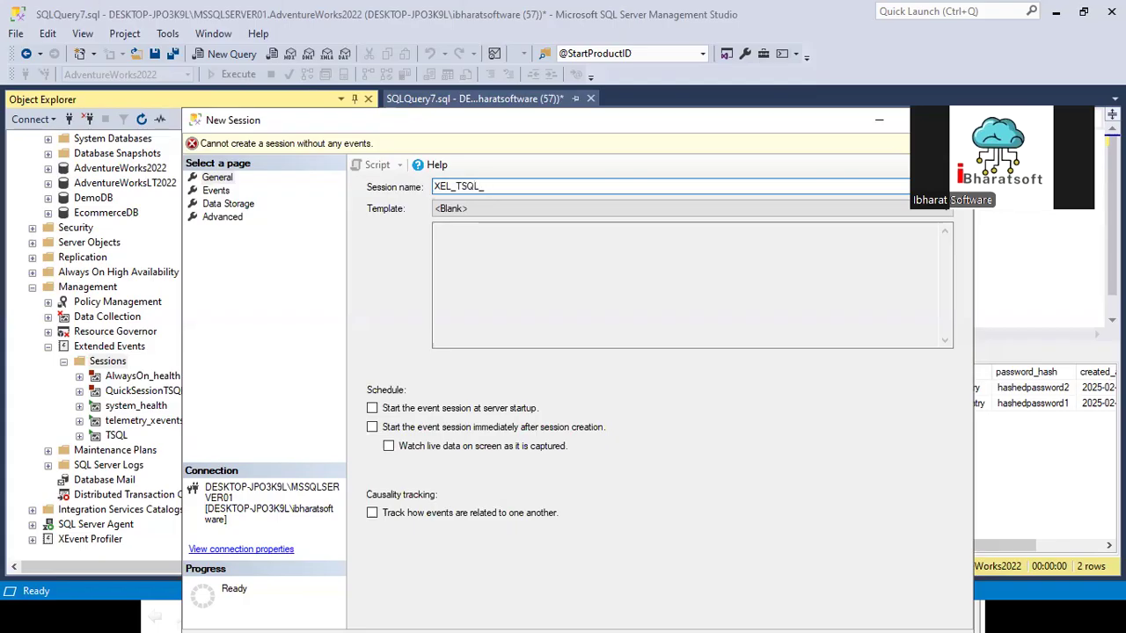
pyautogui.write('_SP_Query_Plan_20250208')
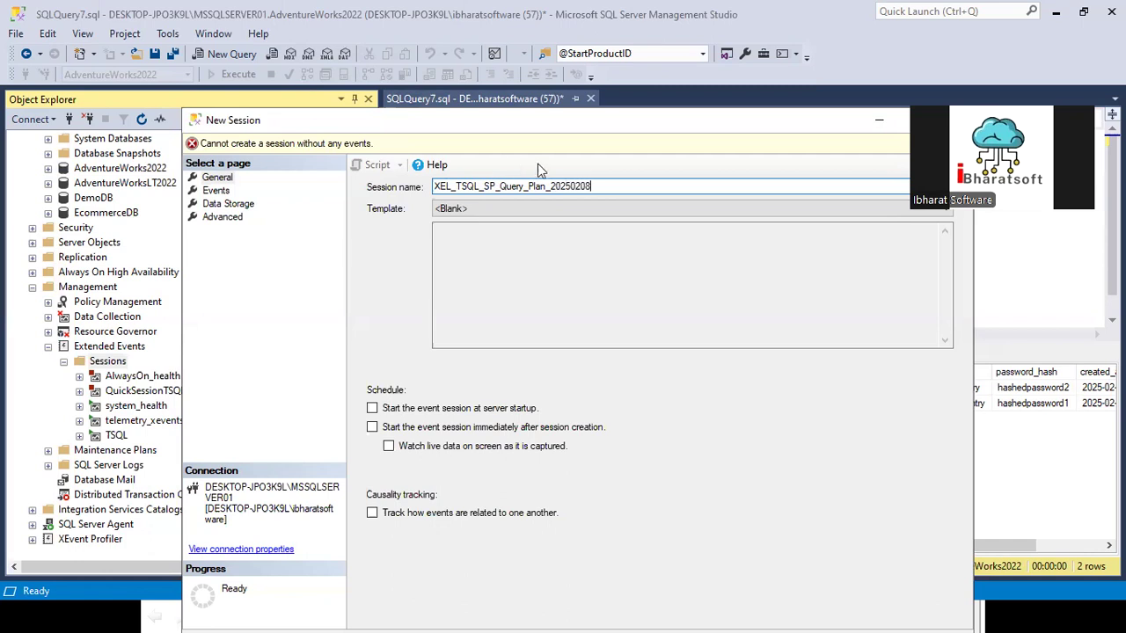
pyautogui.hotkey('ctrl', 'a')
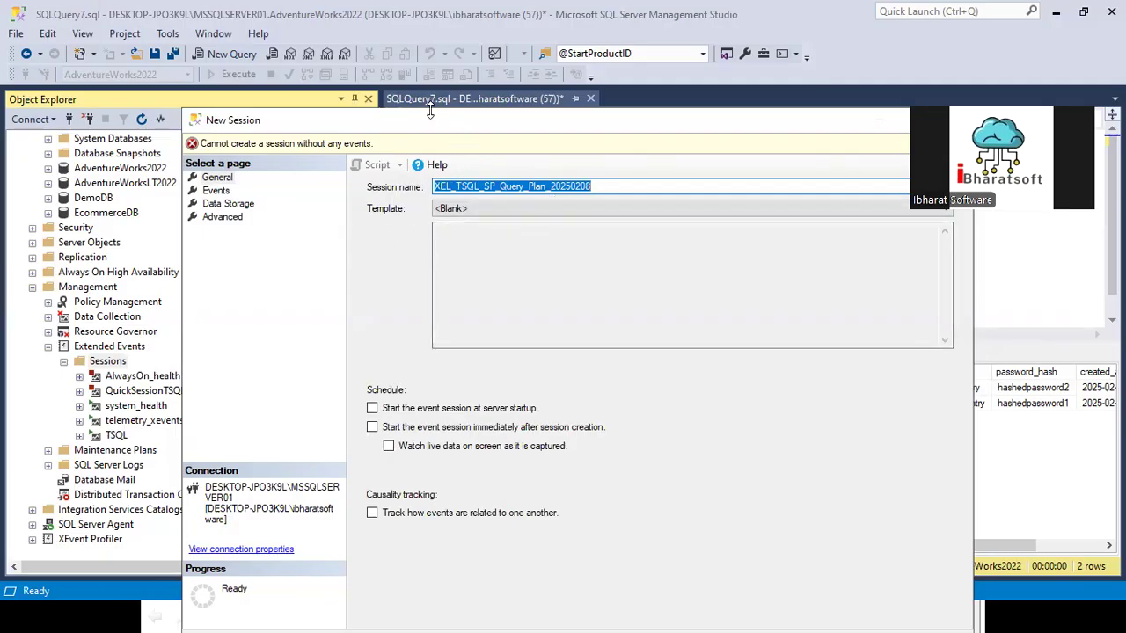
# Step: Search the session's event library for SQL STAT and add the sql_statement_starting event
pyautogui.moveTo(430, 109); pyautogui.dragTo(430, 99)
pyautogui.click(217, 180)
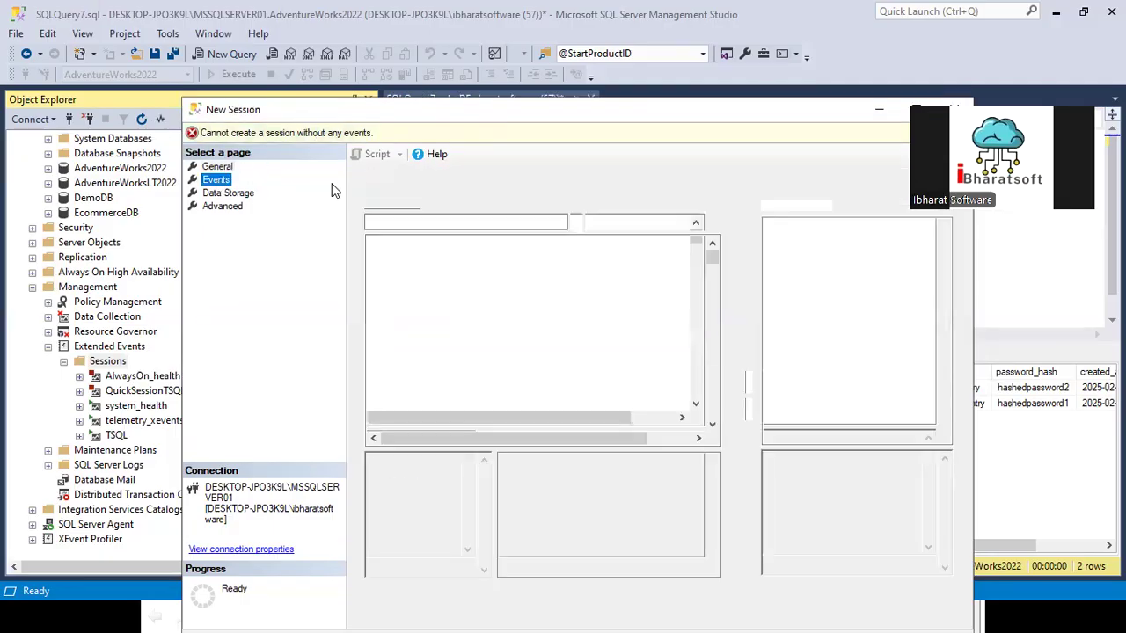
pyautogui.click(430, 222)
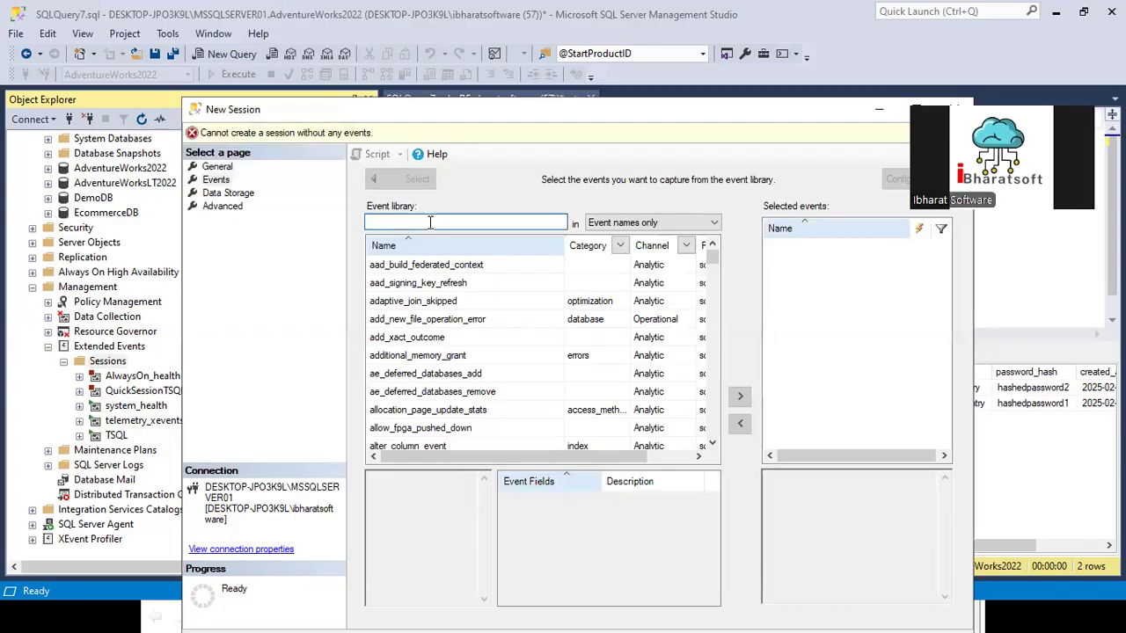
pyautogui.write('SQL STAT')
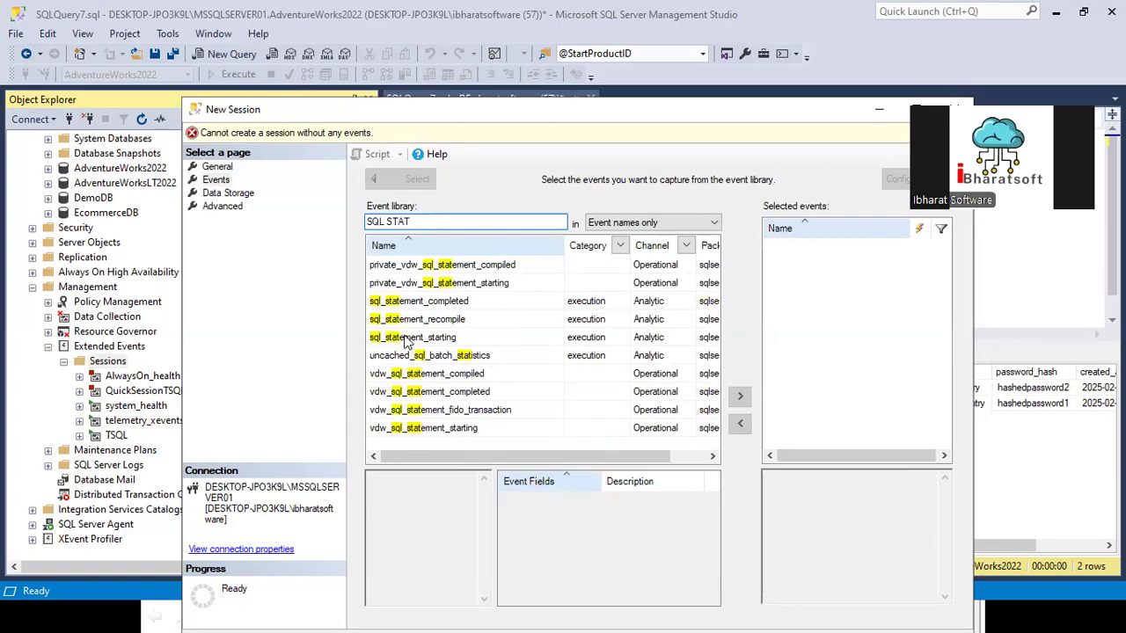
pyautogui.click(406, 341)
pyautogui.click(740, 396)
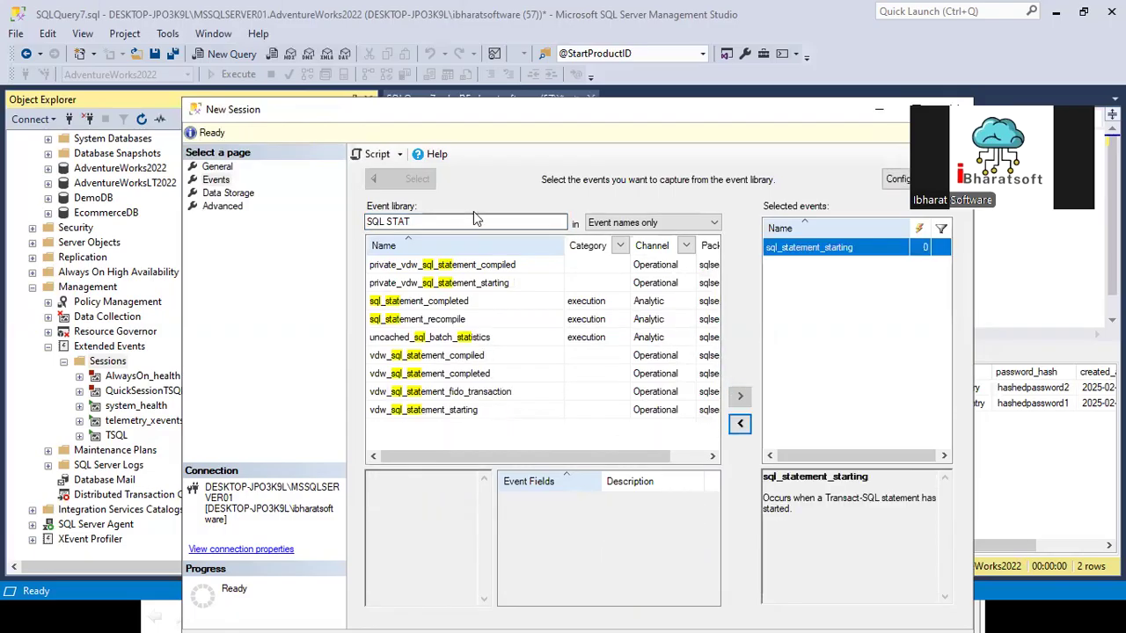
# Step: Search the event library for Statement and add the sp_statement_starting event
pyautogui.moveTo(447, 221); pyautogui.dragTo(247, 227)
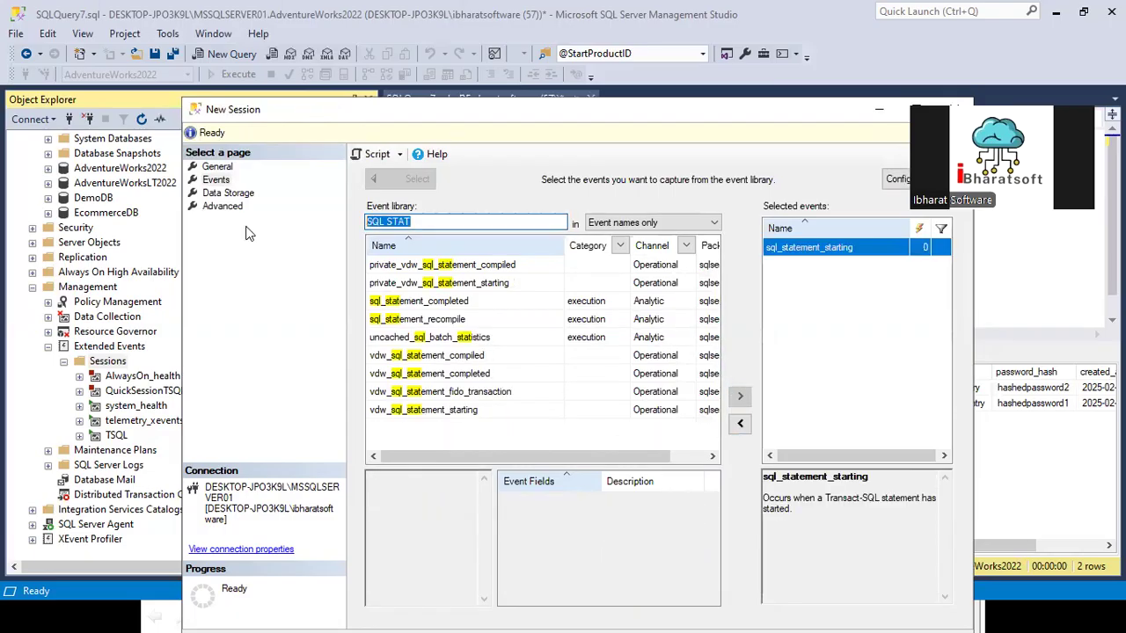
pyautogui.write('Stat')
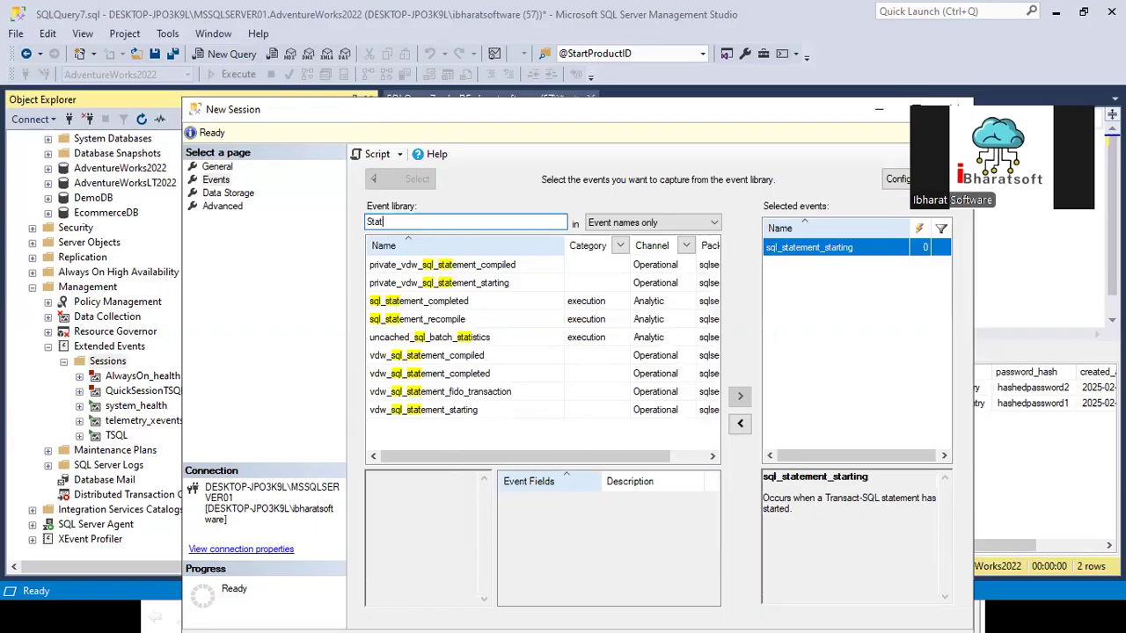
pyautogui.write('ement')
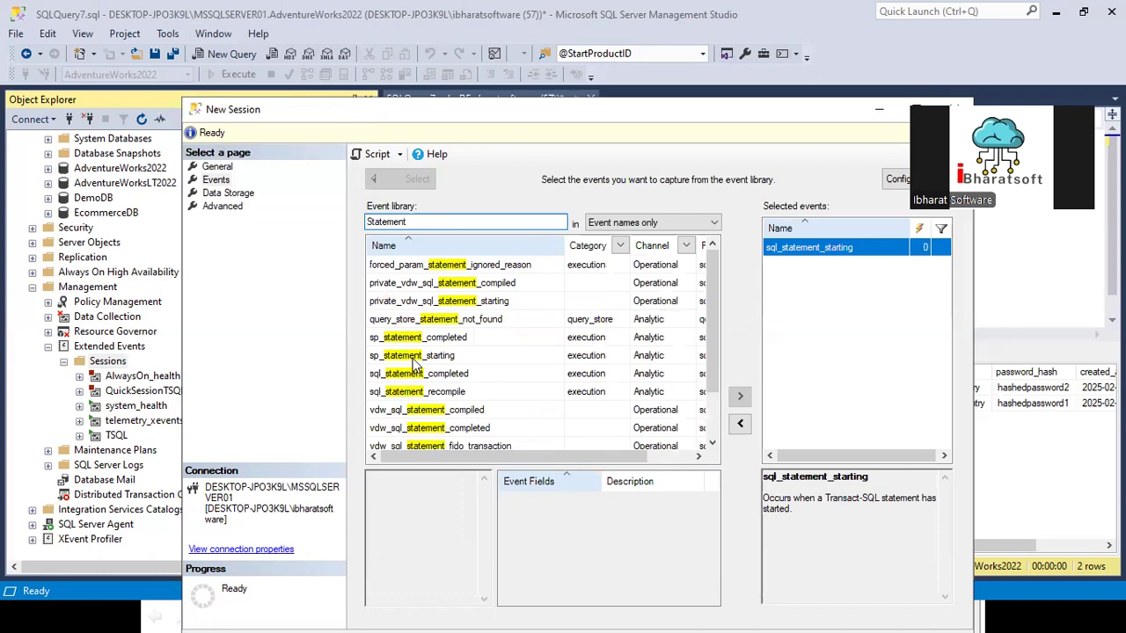
pyautogui.click(414, 357)
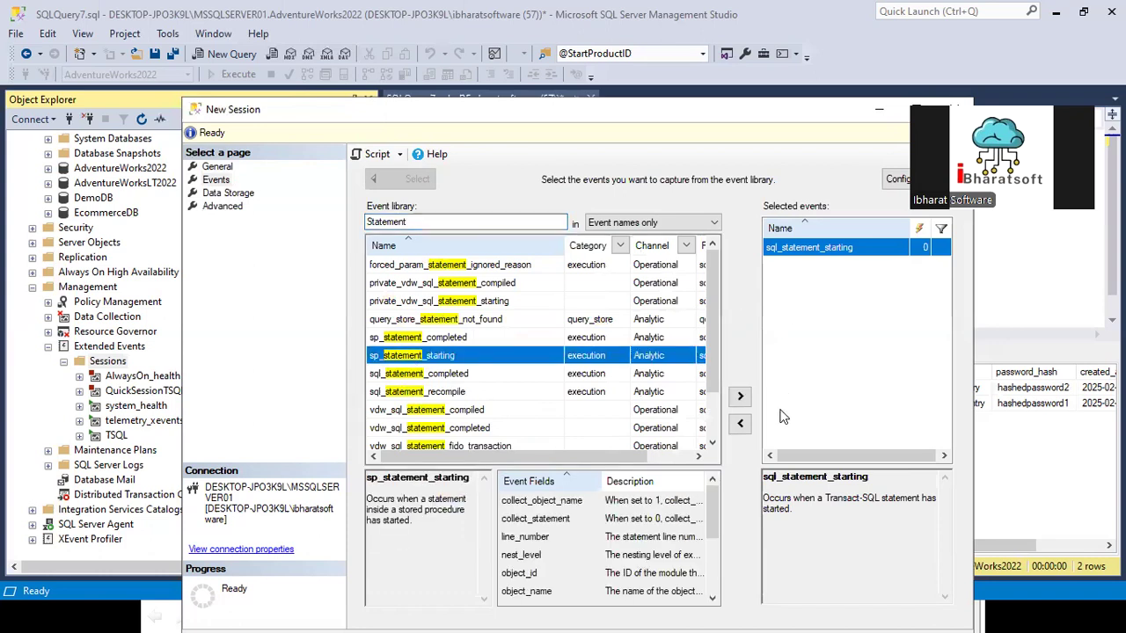
pyautogui.click(739, 397)
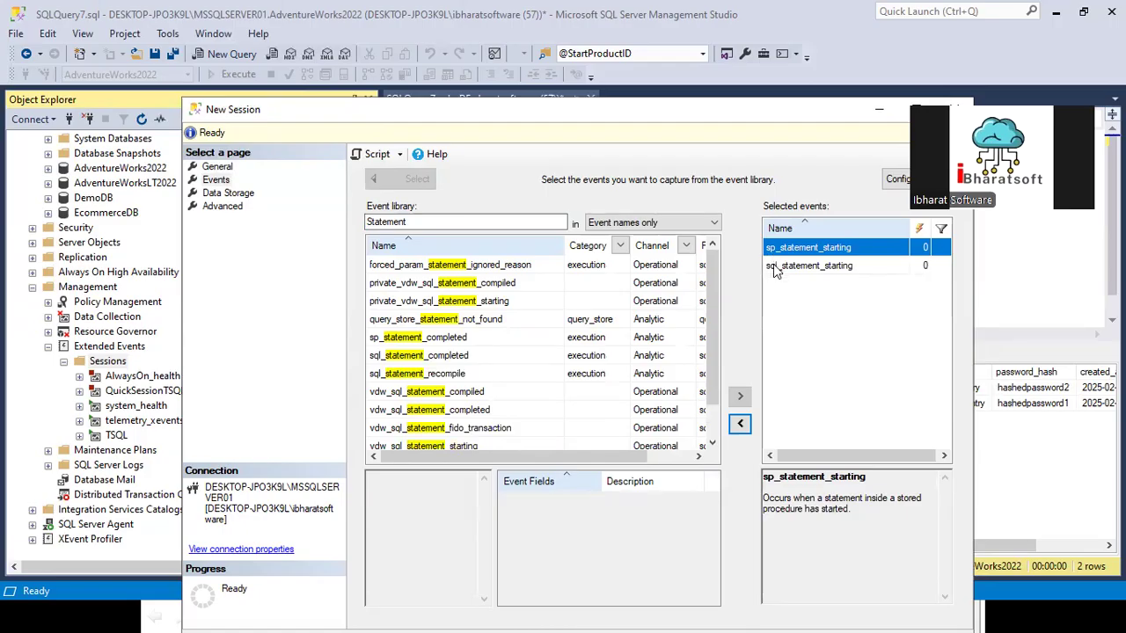
# Step: Search the event library for exec, then clear the search
pyautogui.doubleClick(422, 221)
pyautogui.write('exec')
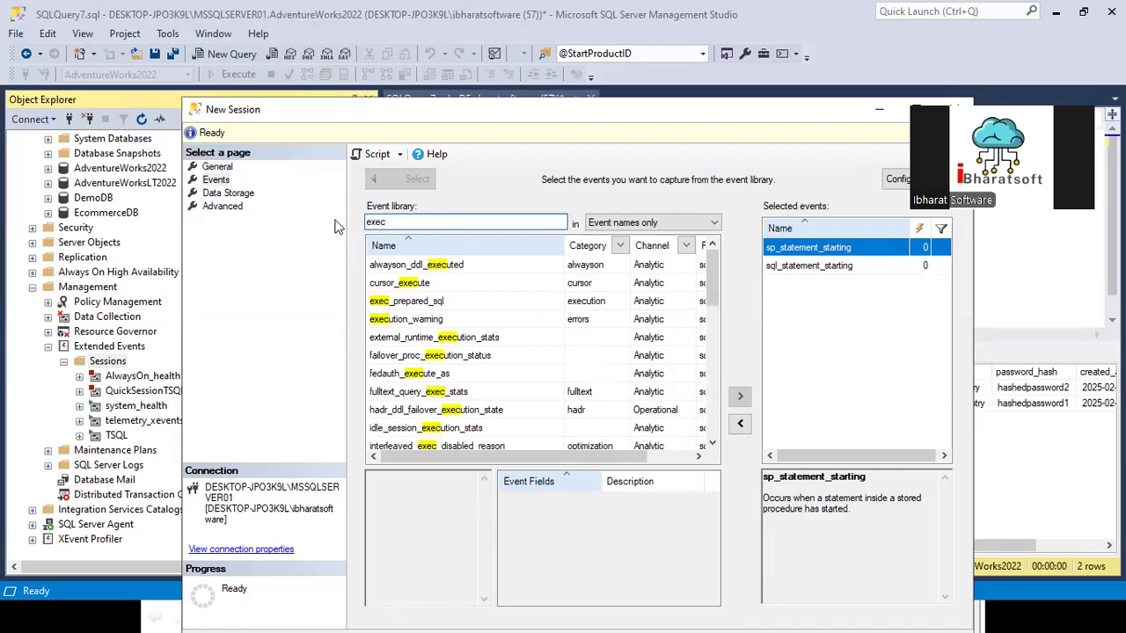
pyautogui.press('BackSpace')
pyautogui.press('BackSpace')
pyautogui.press('BackSpace')
pyautogui.press('BackSpace')
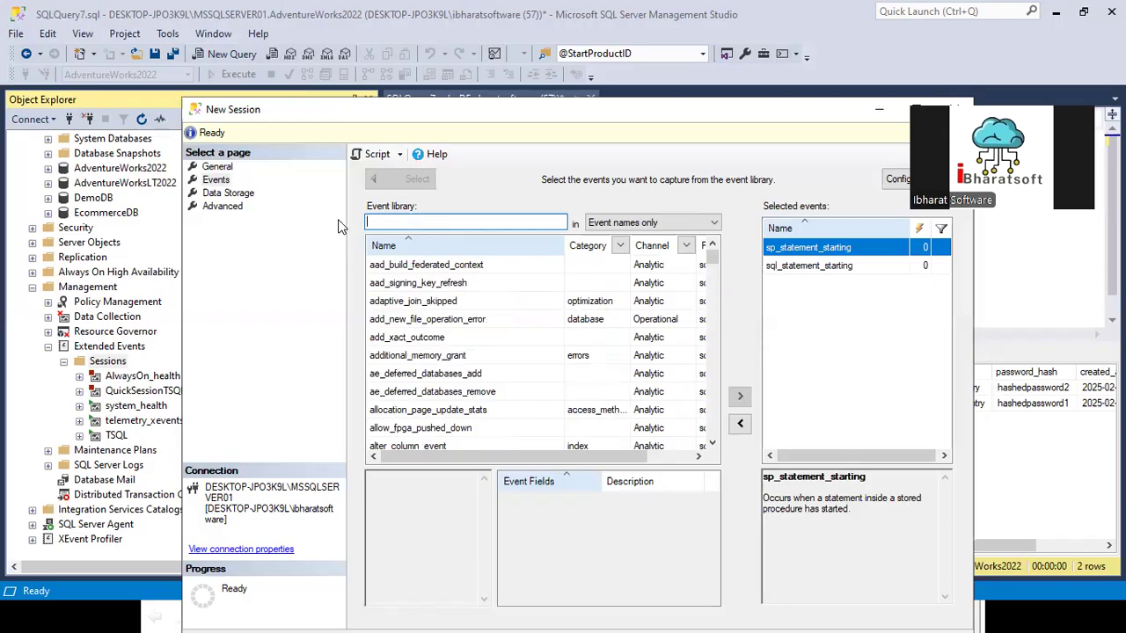
# Step: Search the event library for statement and look through the matching statement events
pyautogui.write('statement')
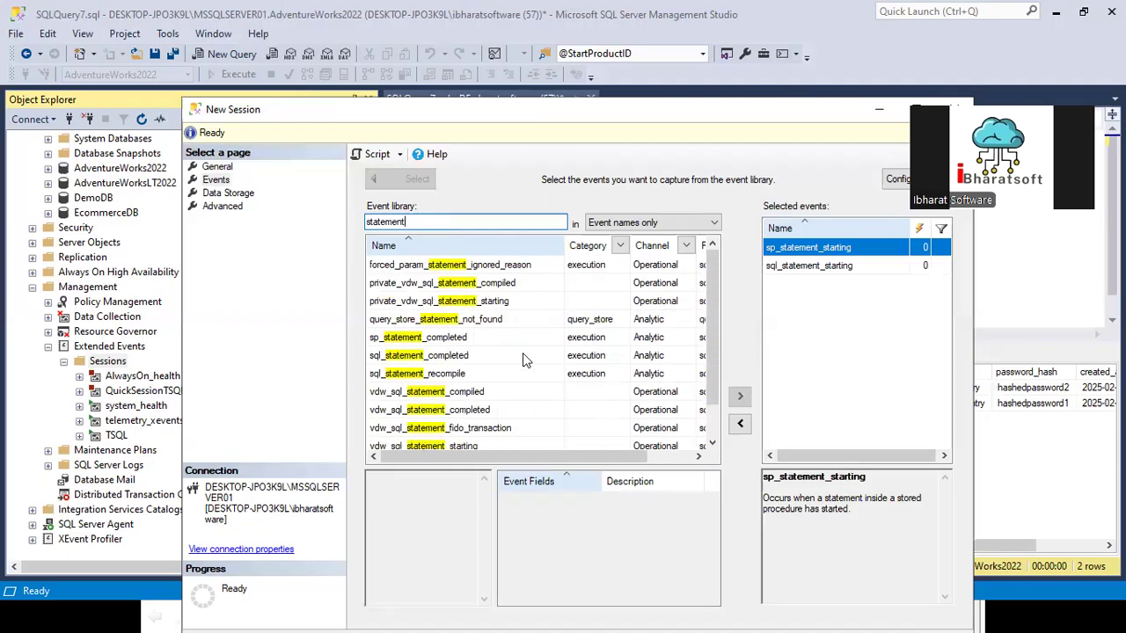
pyautogui.scroll(-1, 492, 364)
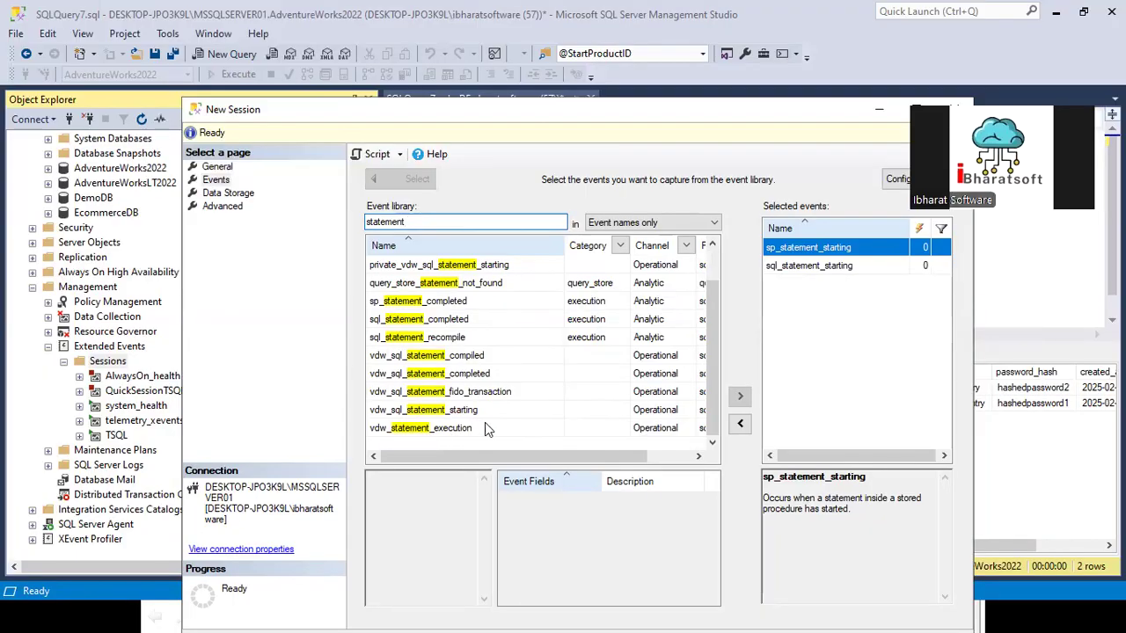
pyautogui.scroll(1, 482, 376)
pyautogui.scroll(-1, 461, 396)
pyautogui.scroll(1, 460, 400)
# Step: Search the event library for plan and look through the matching events for the showplan ones
pyautogui.doubleClick(425, 221)
pyautogui.write('plan')
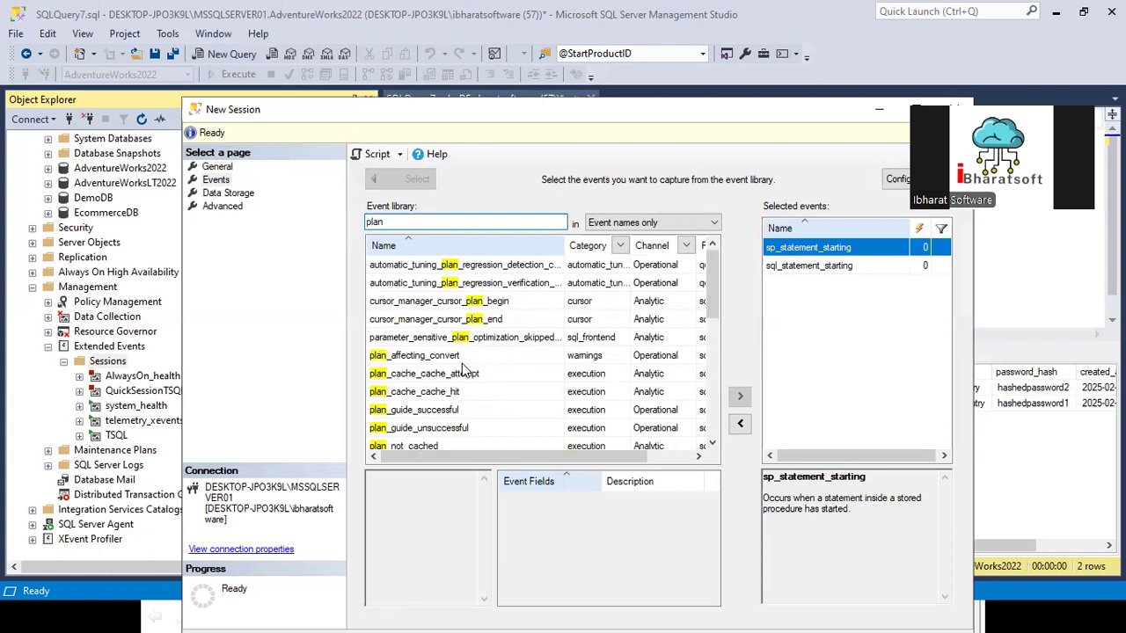
pyautogui.scroll(-2, 463, 387)
pyautogui.scroll(-1, 466, 415)
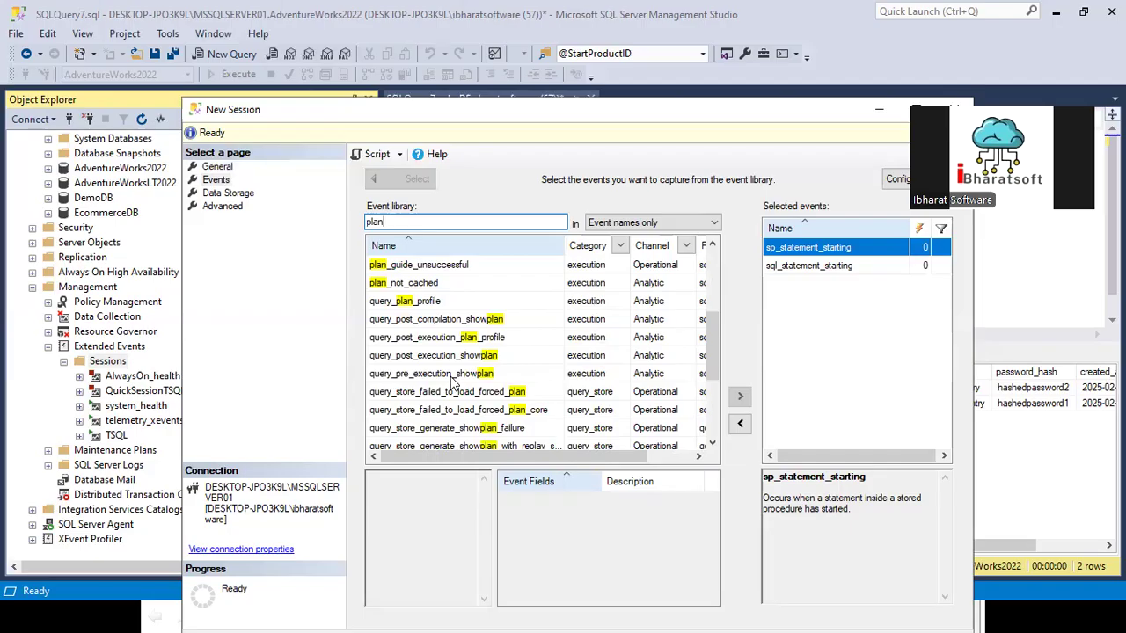
pyautogui.click(391, 376)
# Step: Search the event library for execution and add the query_pre_execution_showplan event to the session
pyautogui.doubleClick(377, 222)
pyautogui.write('execution')
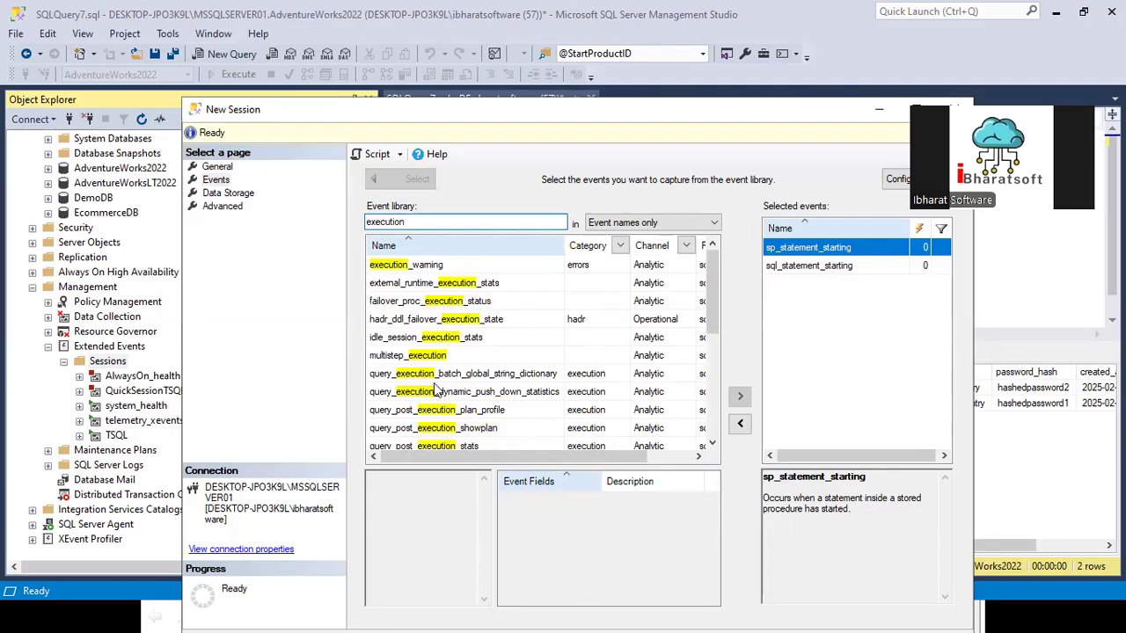
pyautogui.scroll(-1, 437, 377)
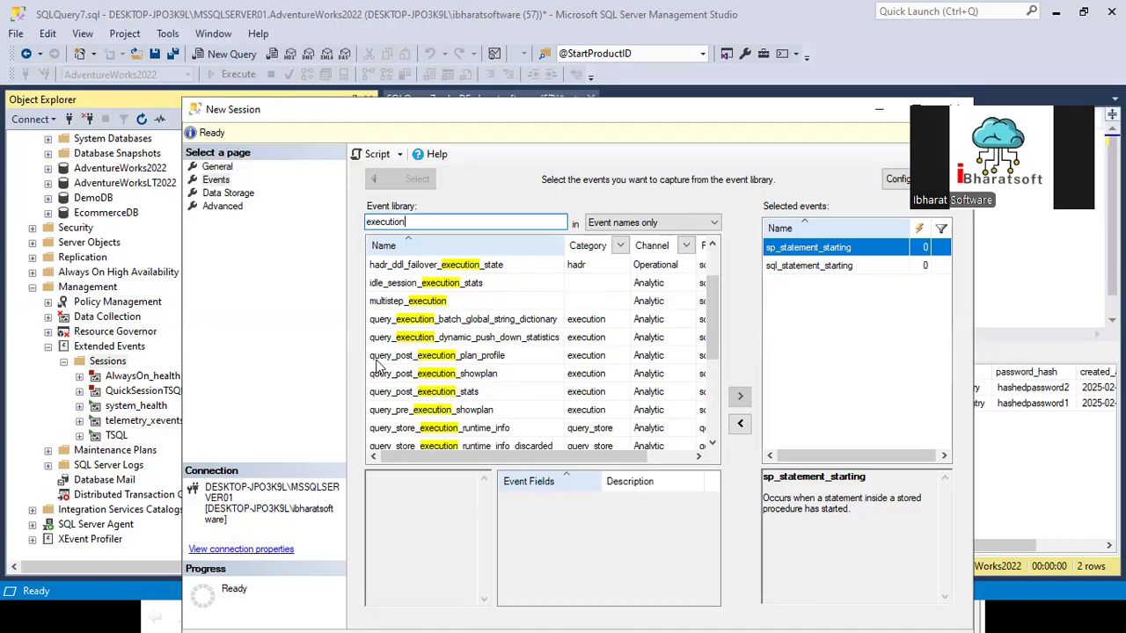
pyautogui.click(389, 414)
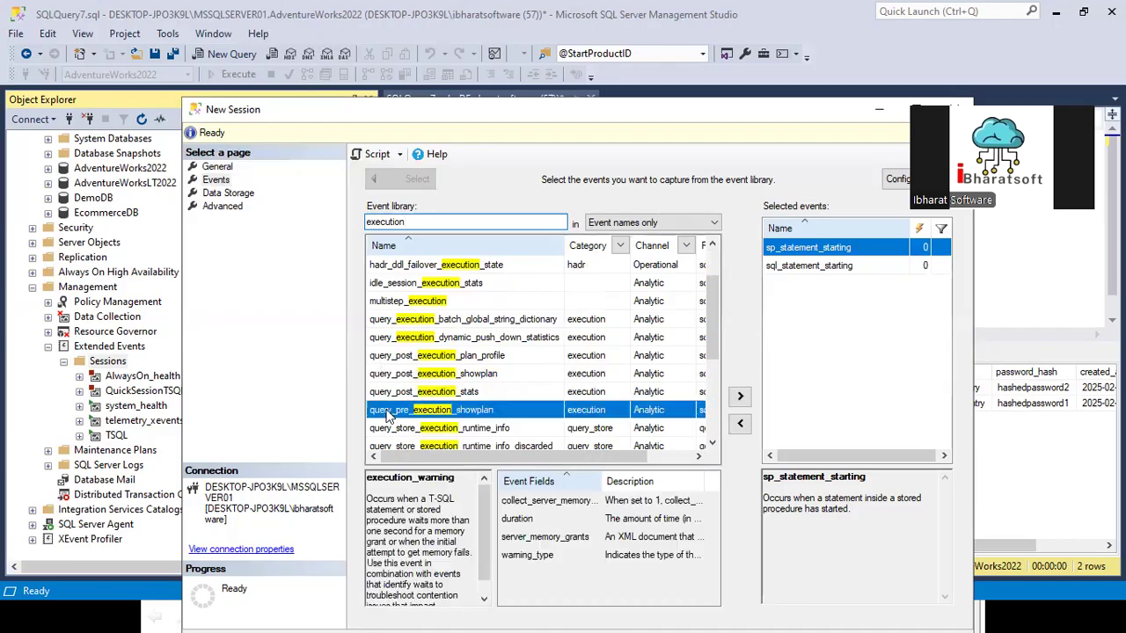
pyautogui.click(739, 396)
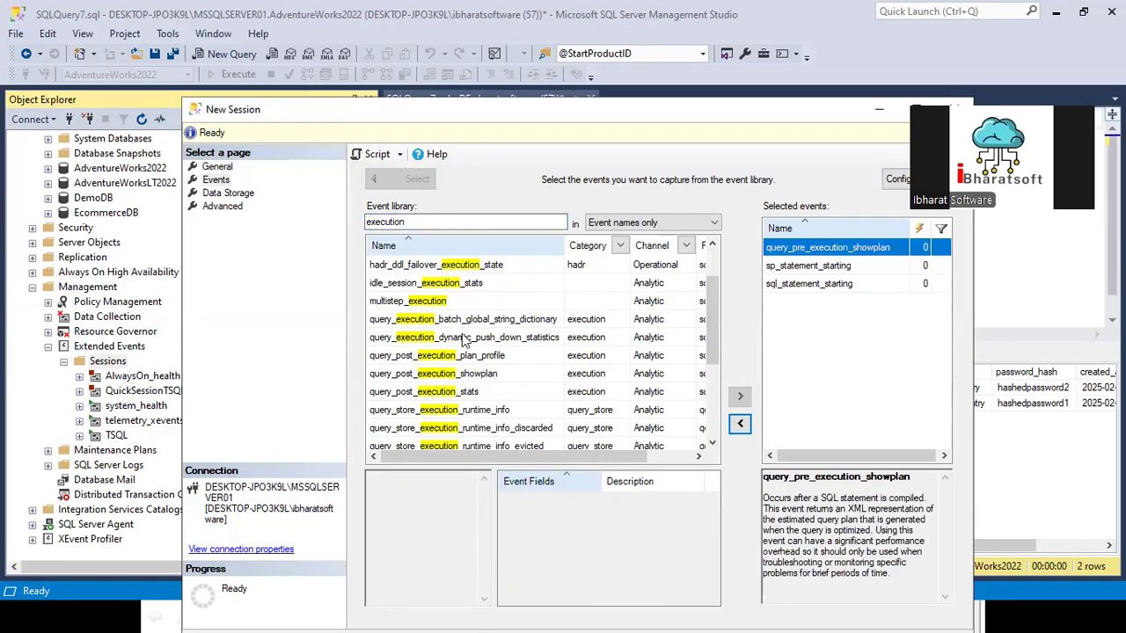
# Step: Search the event library for procedure, and then for sp_, to look for stored procedure events
pyautogui.doubleClick(442, 223)
pyautogui.write('procedure')
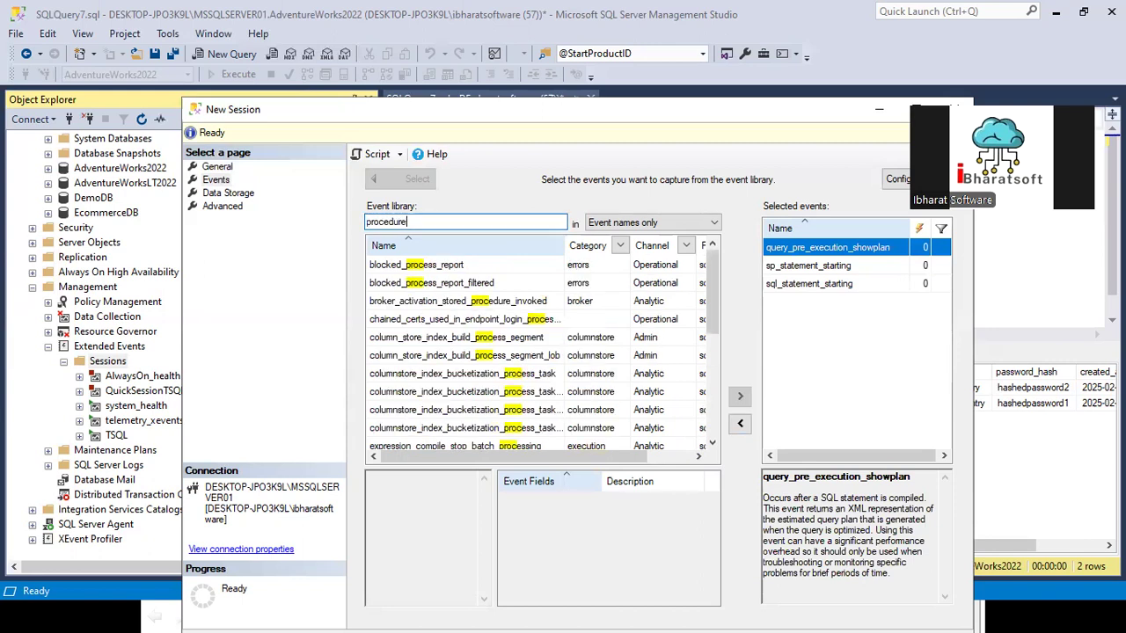
pyautogui.press('BackSpace')
pyautogui.press('BackSpace')
pyautogui.press('BackSpace')
pyautogui.press('BackSpace')
pyautogui.press('BackSpace')
pyautogui.press('BackSpace')
pyautogui.press('BackSpace')
pyautogui.write('sp_')
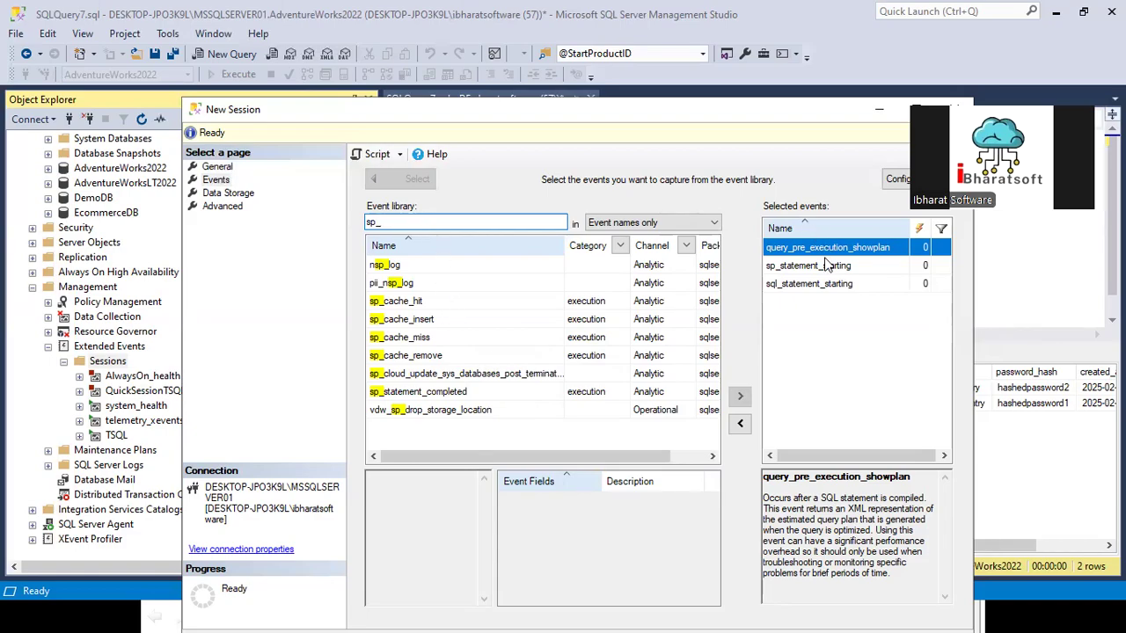
# Step: Search the event library for execution again, look through the matching events, and clear the search
pyautogui.moveTo(410, 220); pyautogui.dragTo(251, 224)
pyautogui.write('exe')
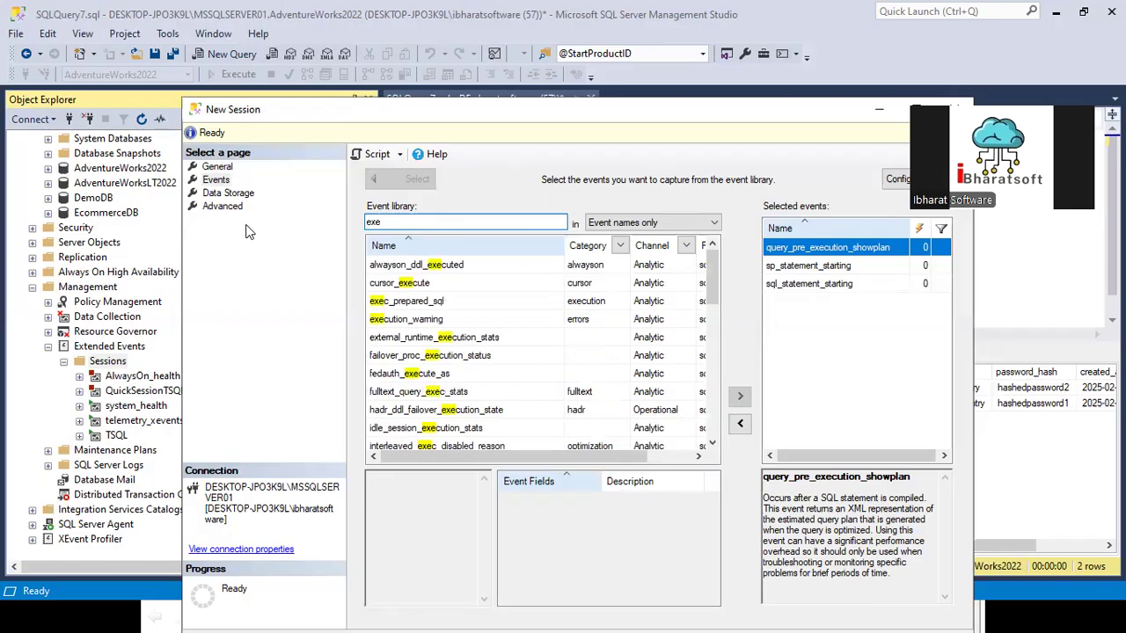
pyautogui.write('v')
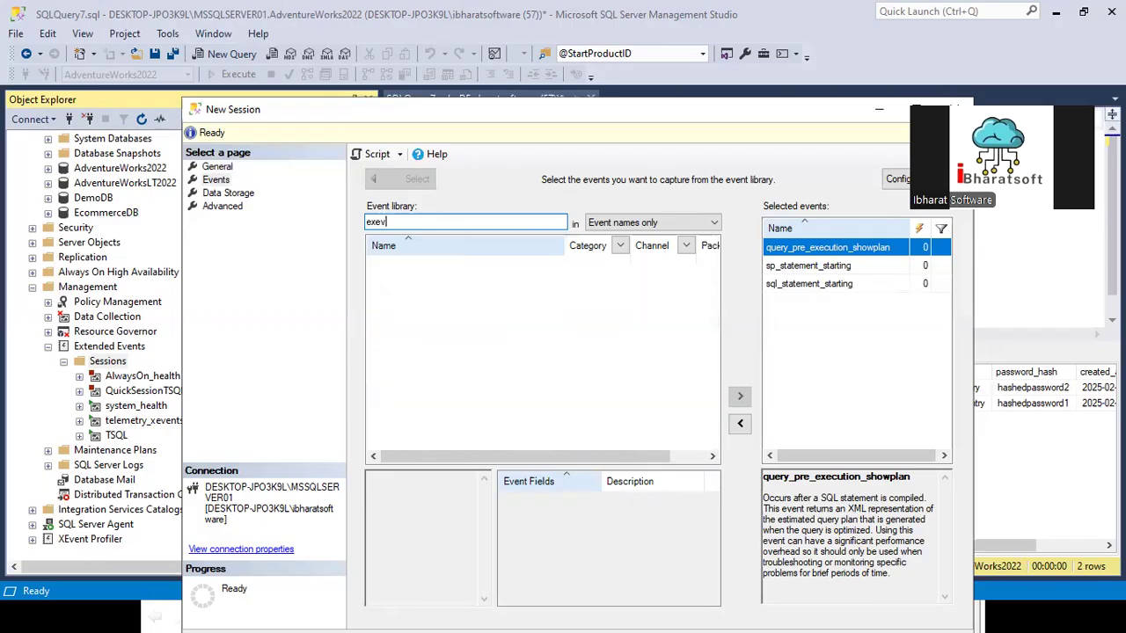
pyautogui.press('BackSpace')
pyautogui.write('cution')
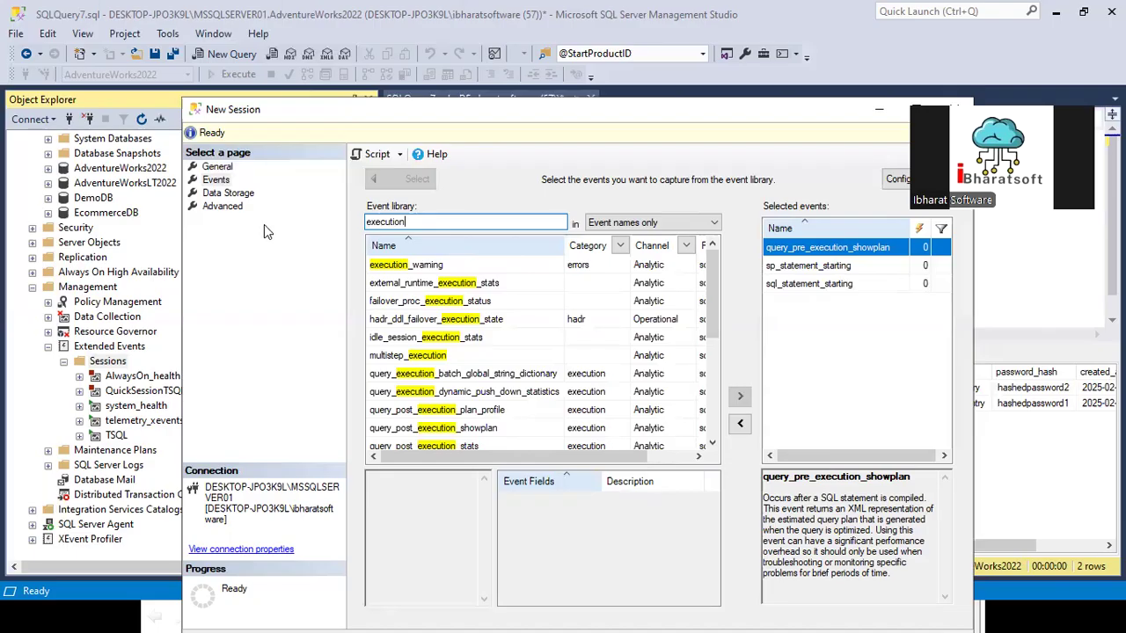
pyautogui.scroll(-1, 471, 419)
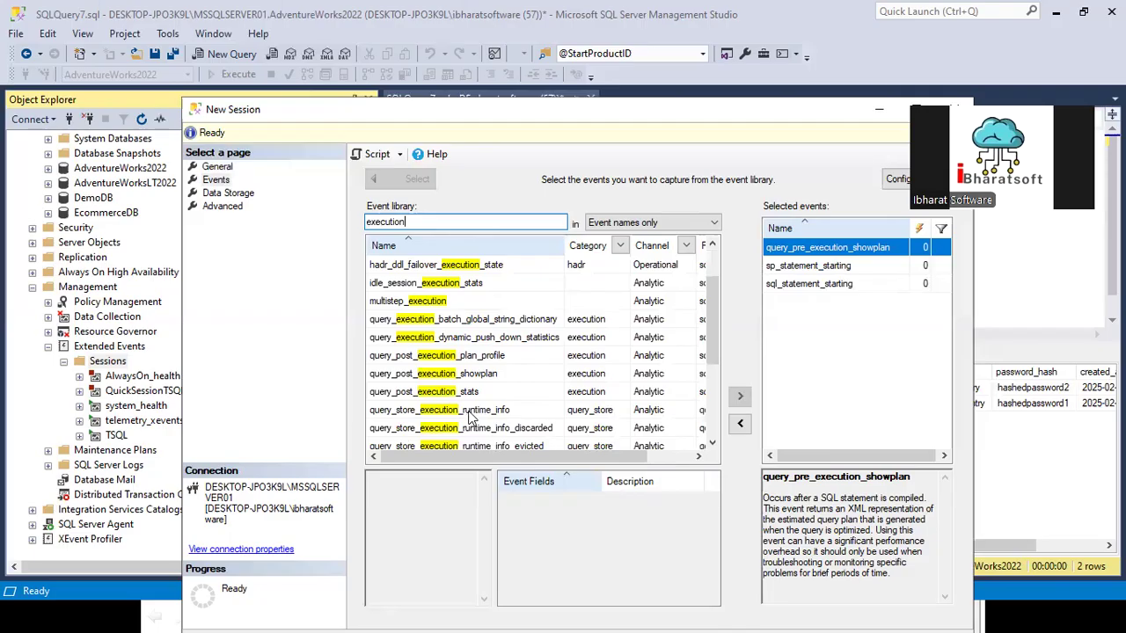
pyautogui.scroll(-1, 484, 407)
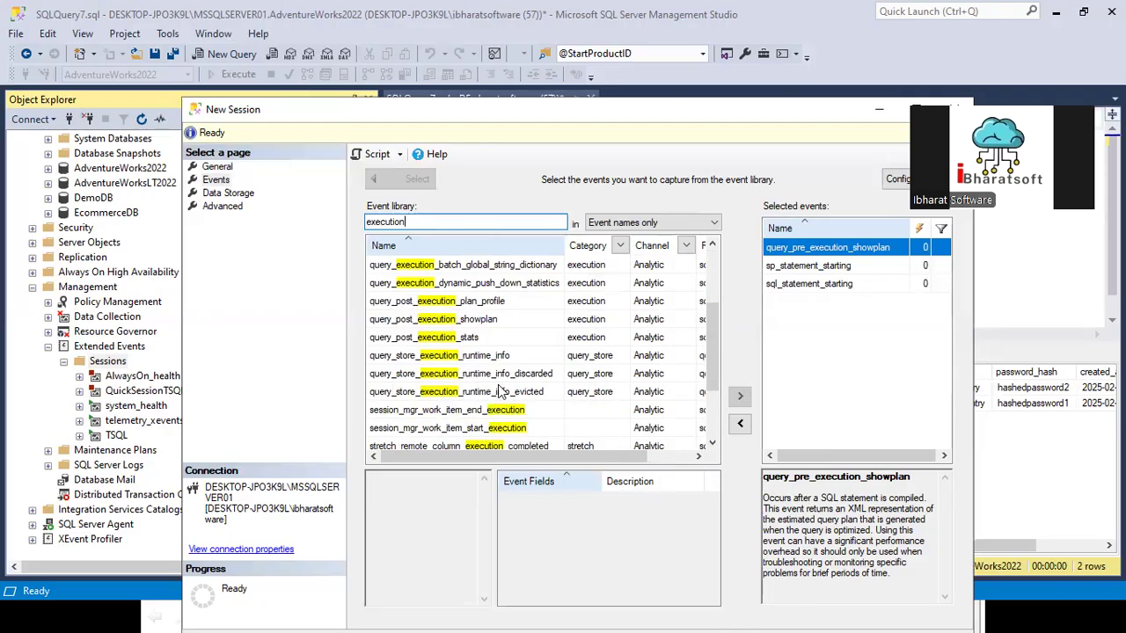
pyautogui.scroll(-1, 480, 379)
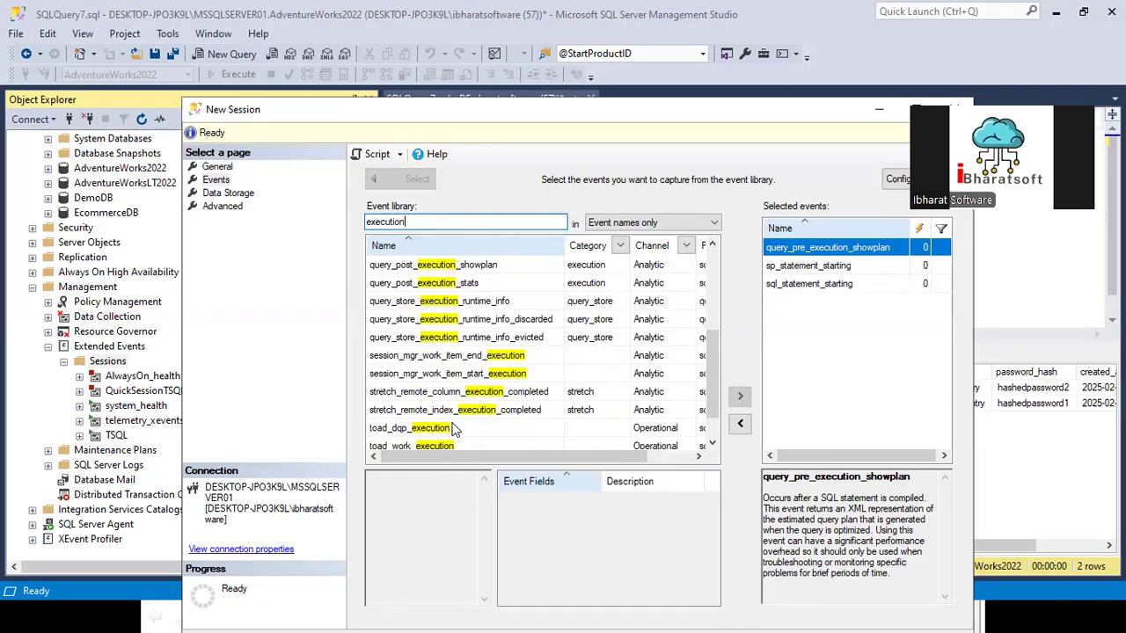
pyautogui.scroll(2, 466, 387)
pyautogui.scroll(1, 527, 292)
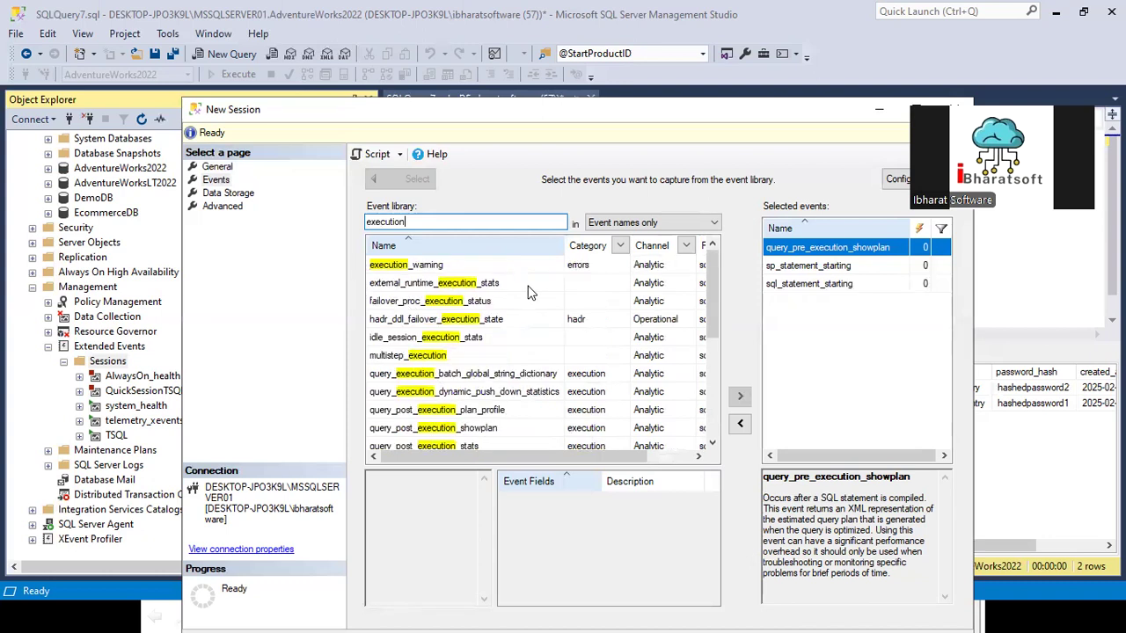
pyautogui.doubleClick(398, 225)
pyautogui.press('BackSpace')
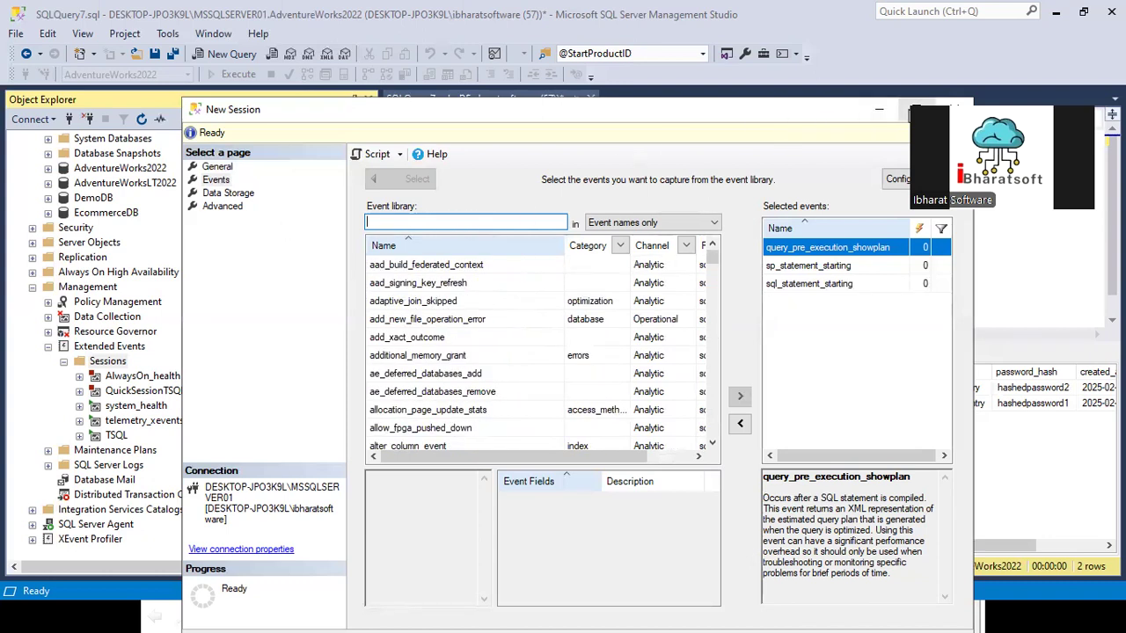
# Step: Maximize the New Session window and filter the event library to only the backup_restore category
pyautogui.click(914, 109)
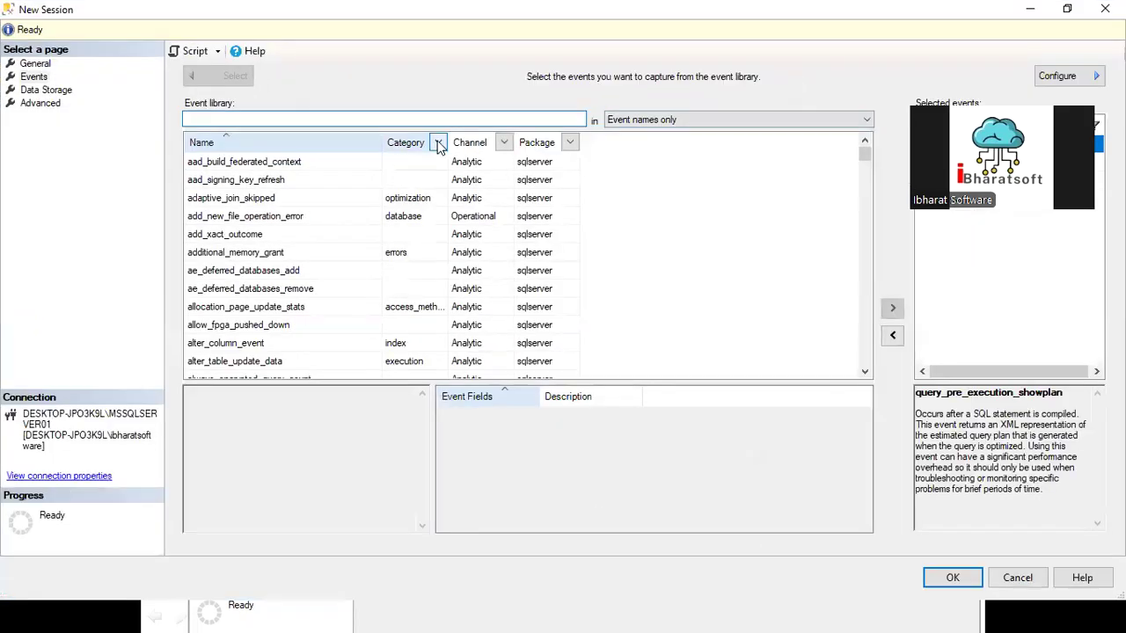
pyautogui.click(438, 143)
pyautogui.scroll(-3, 334, 247)
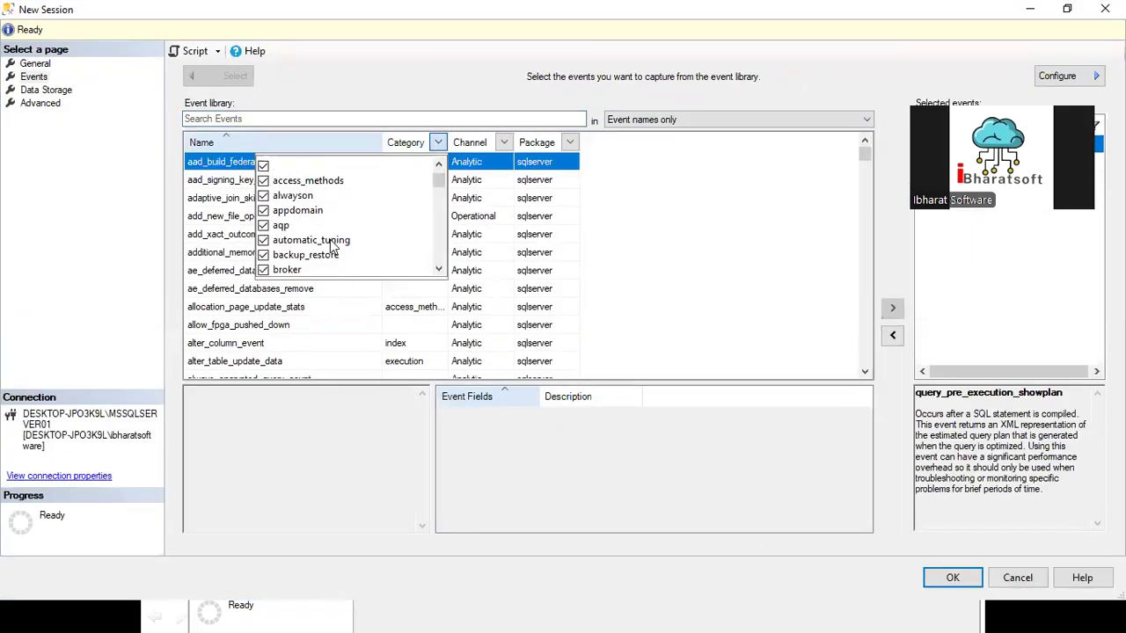
pyautogui.scroll(-4, 334, 248)
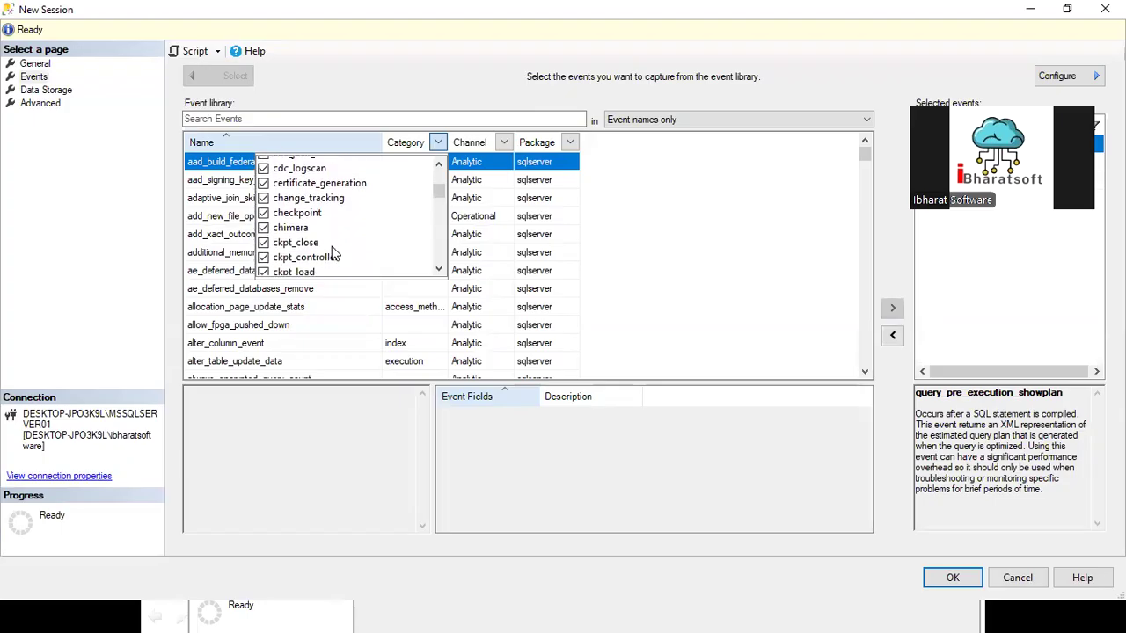
pyautogui.scroll(-10, 335, 253)
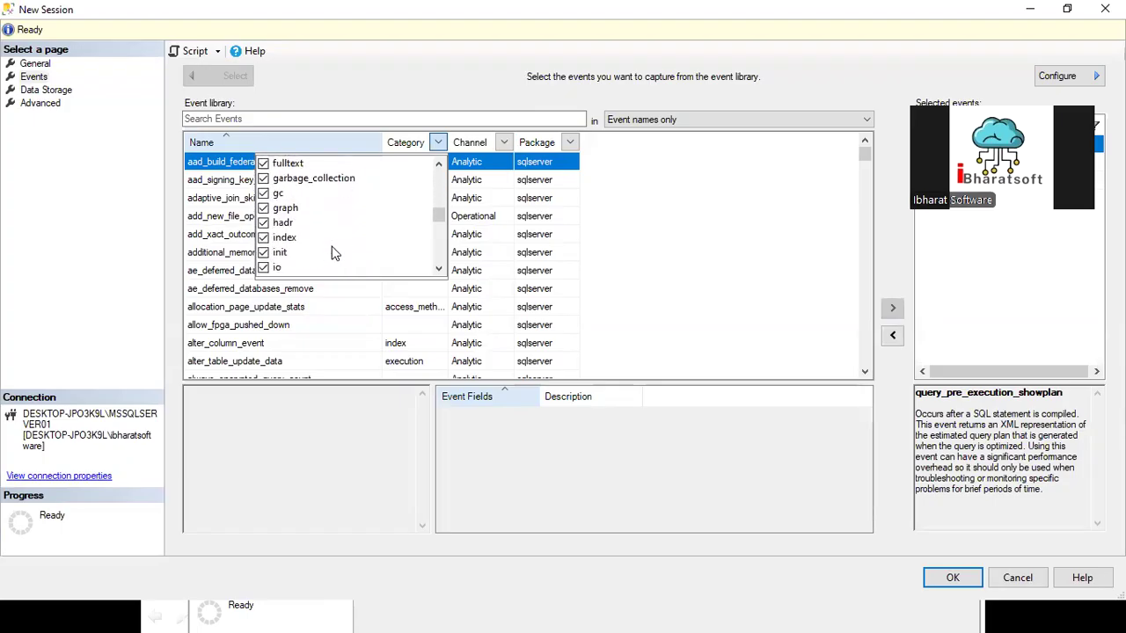
pyautogui.scroll(-15, 334, 254)
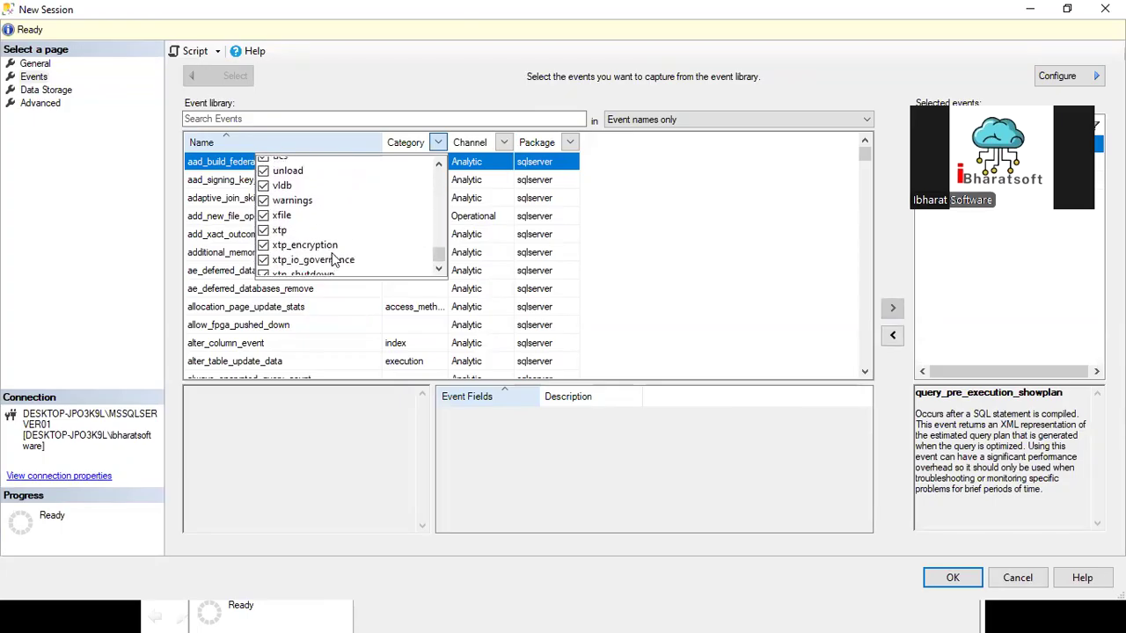
pyautogui.moveTo(438, 256); pyautogui.dragTo(438, 179)
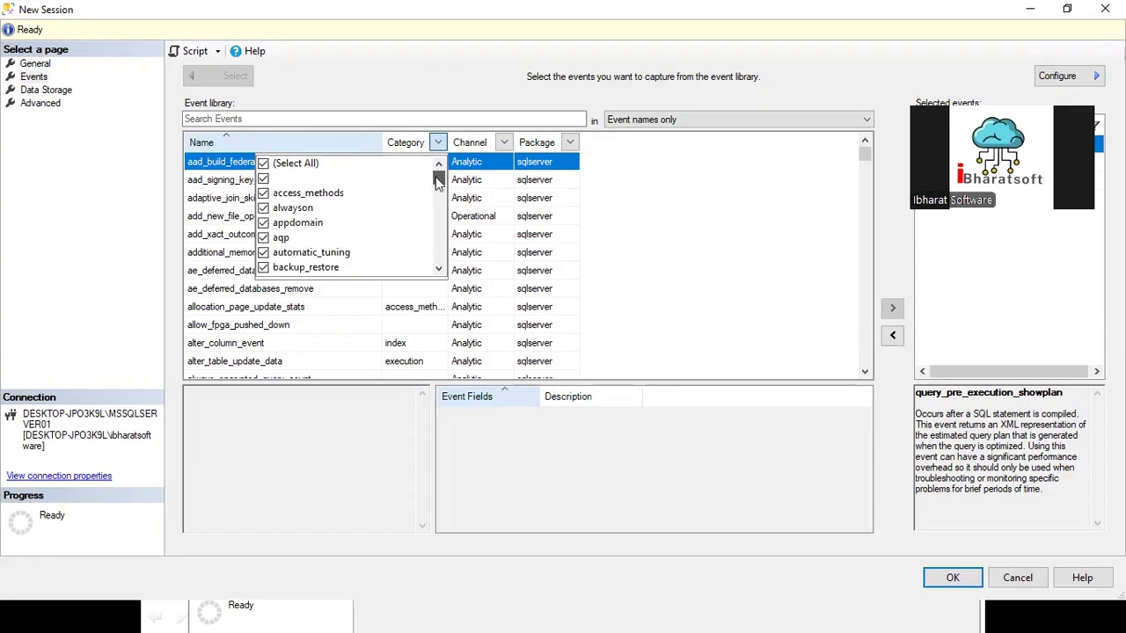
pyautogui.click(264, 166)
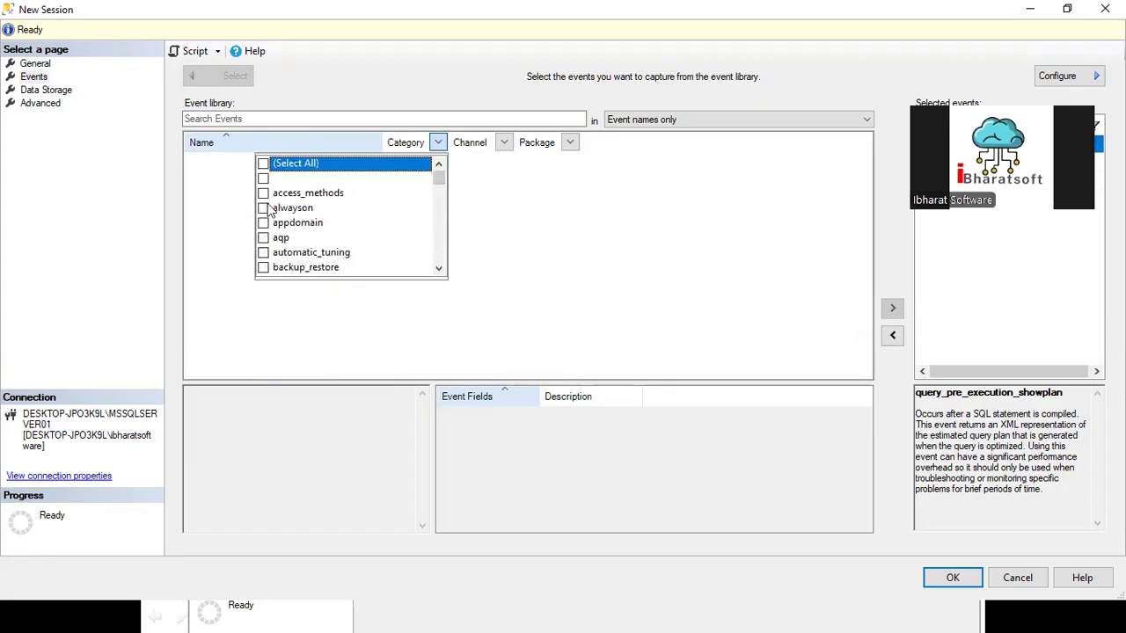
pyautogui.scroll(-3, 322, 252)
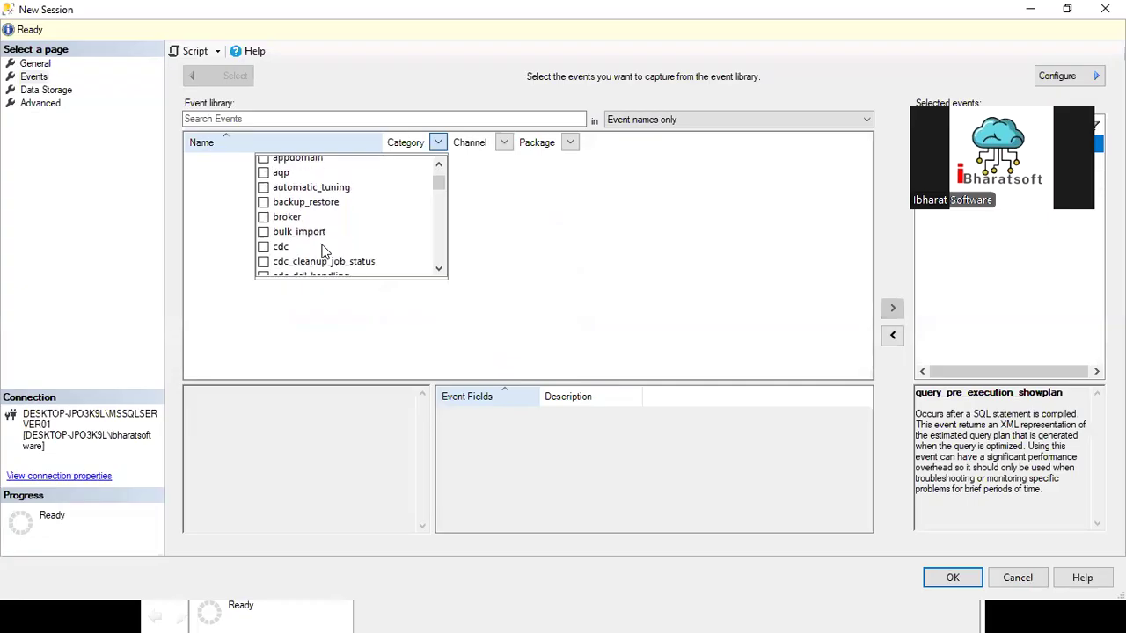
pyautogui.click(264, 179)
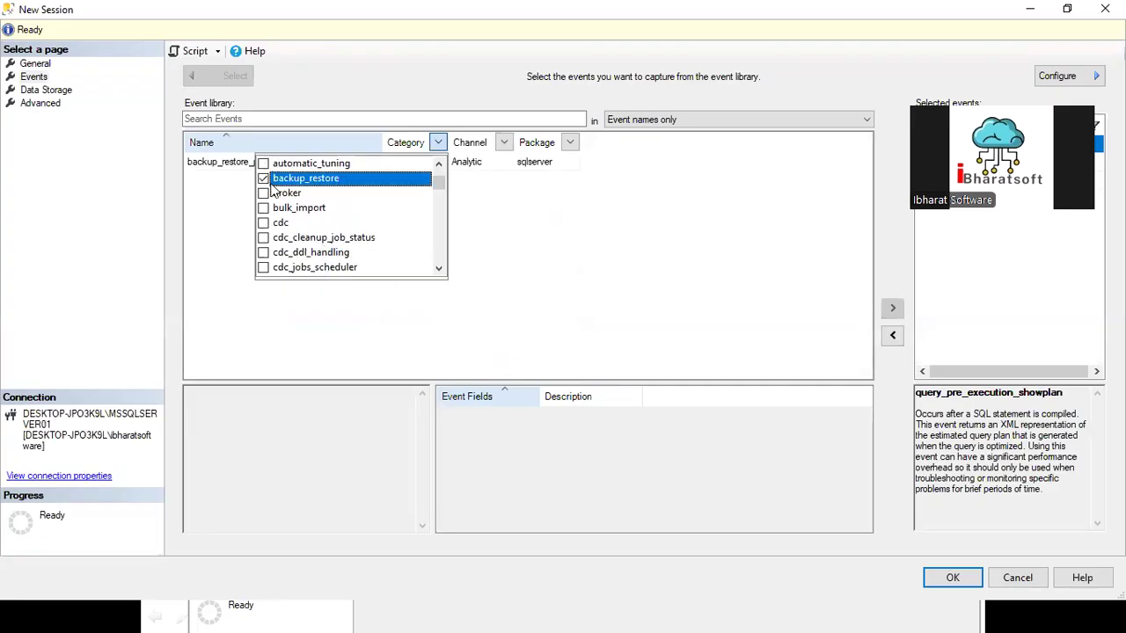
pyautogui.click(311, 146)
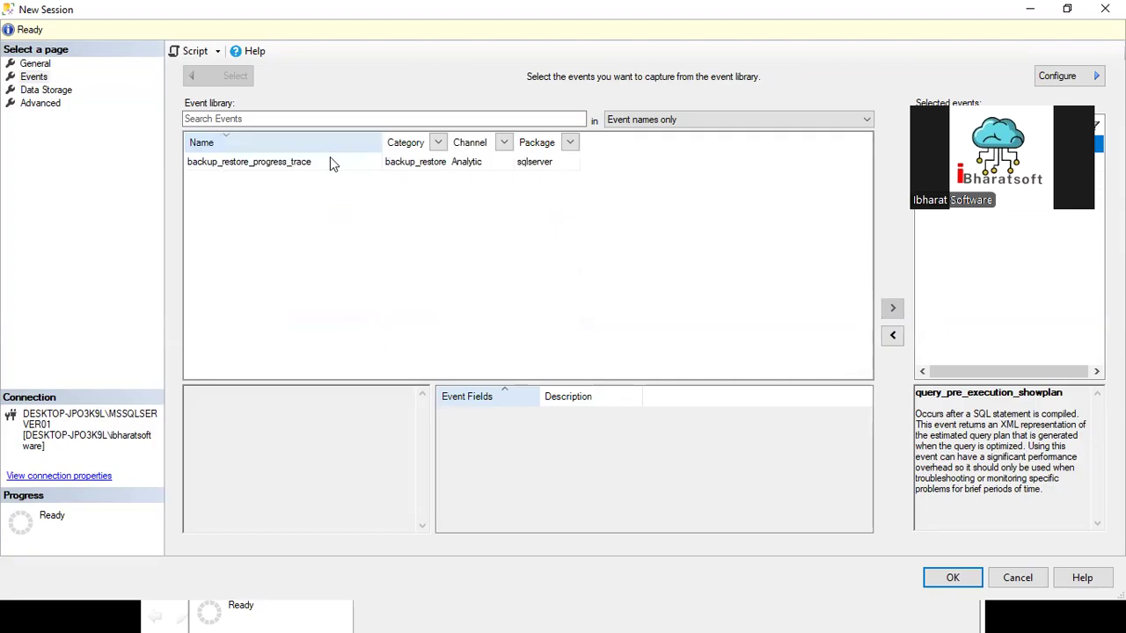
# Step: Include the database category in the event library's category filter, and exclude it again
pyautogui.click(438, 146)
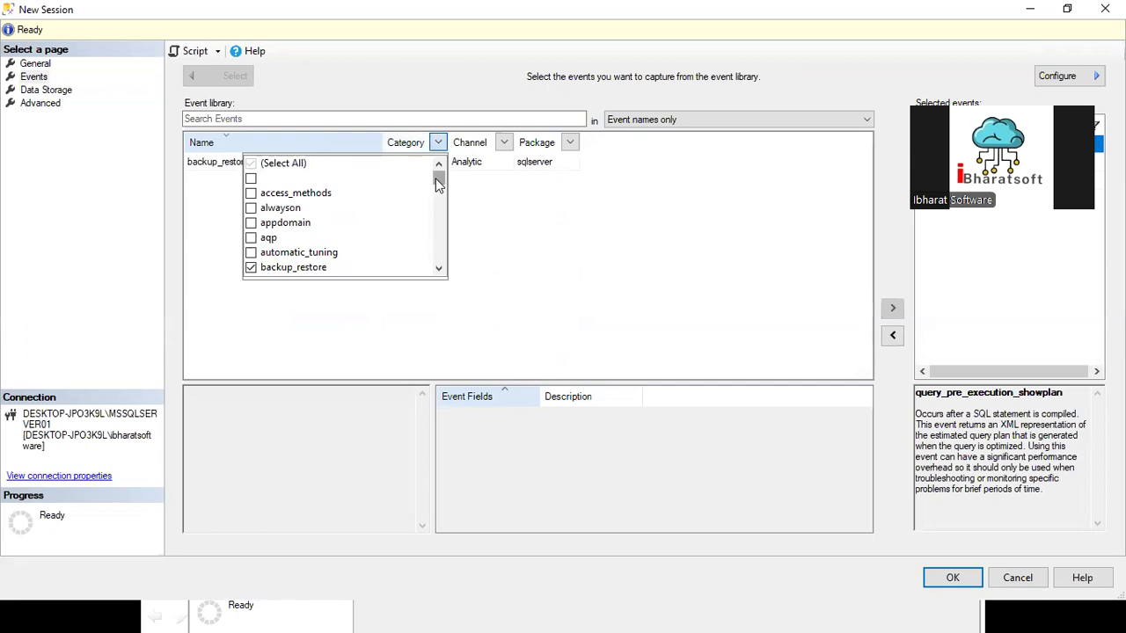
pyautogui.scroll(-1, 297, 251)
pyautogui.scroll(-2, 299, 250)
pyautogui.scroll(-3, 316, 253)
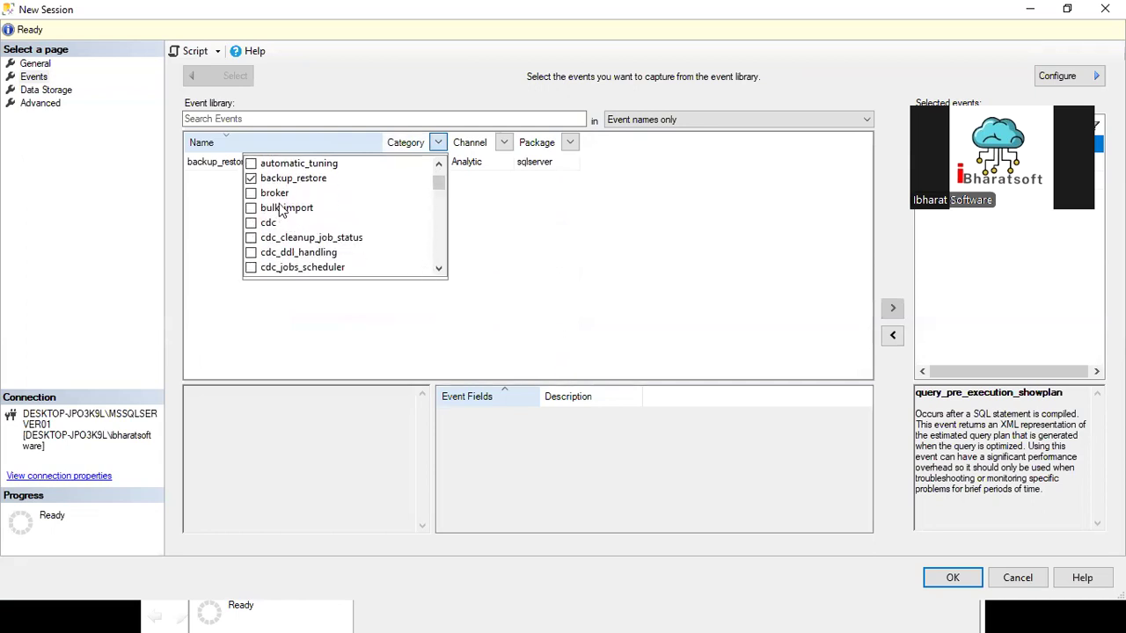
pyautogui.scroll(-3, 293, 248)
pyautogui.scroll(-3, 282, 251)
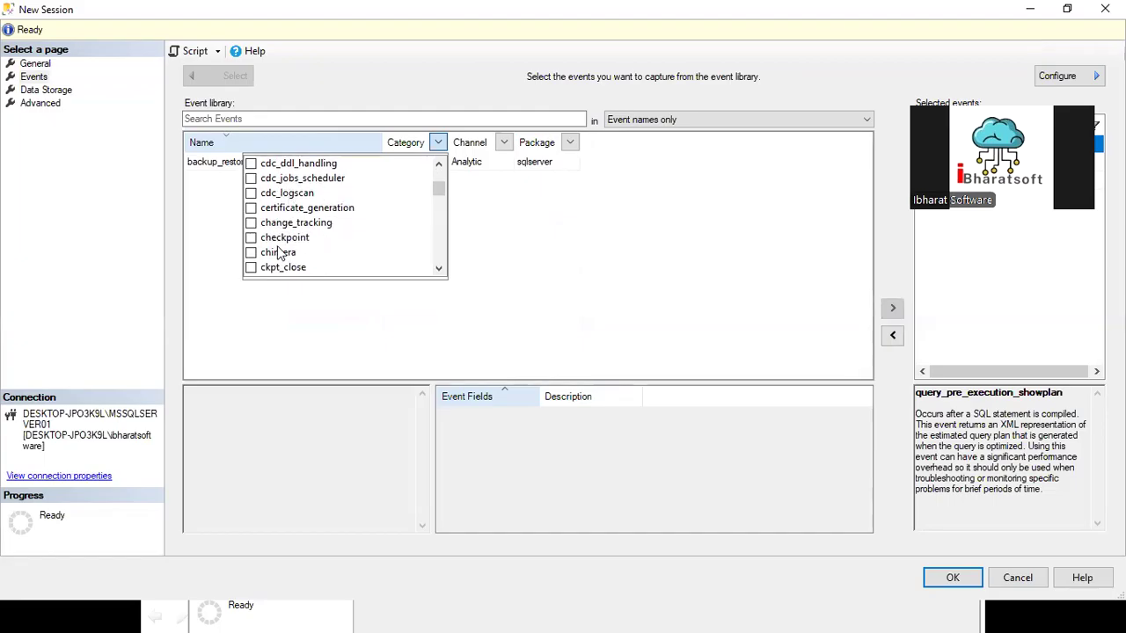
pyautogui.scroll(-9, 303, 250)
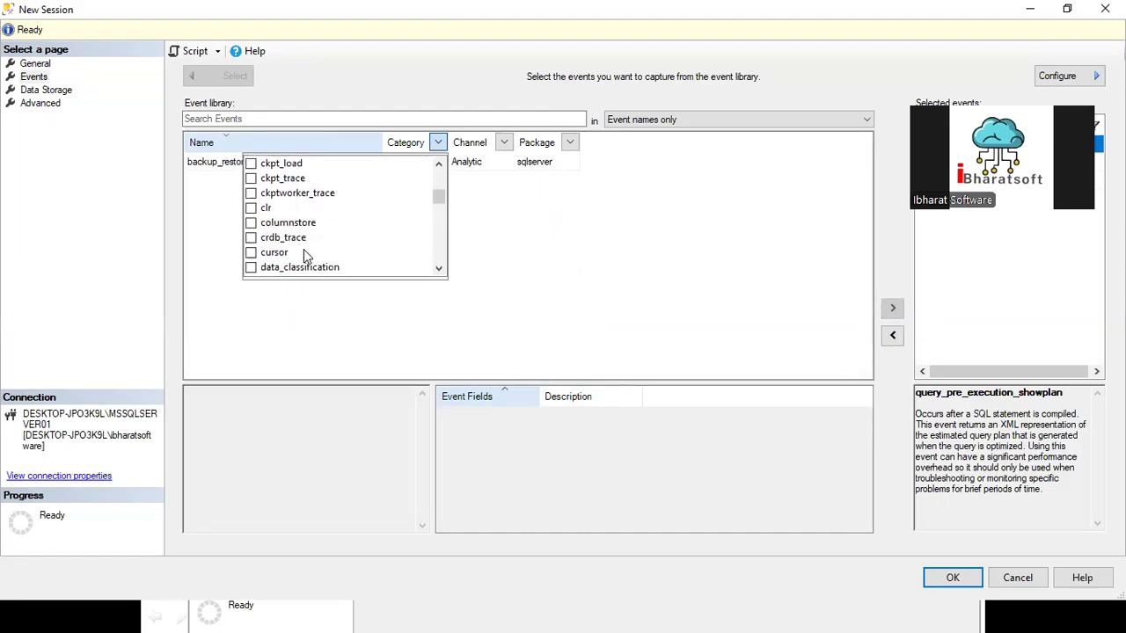
pyautogui.scroll(-6, 281, 233)
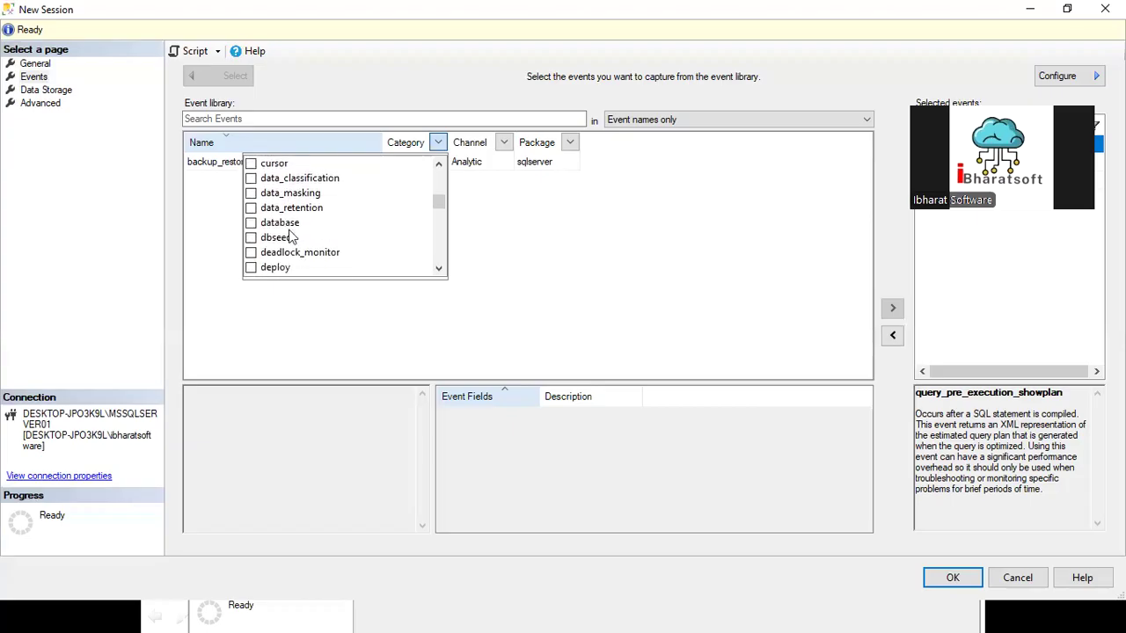
pyautogui.click(279, 223)
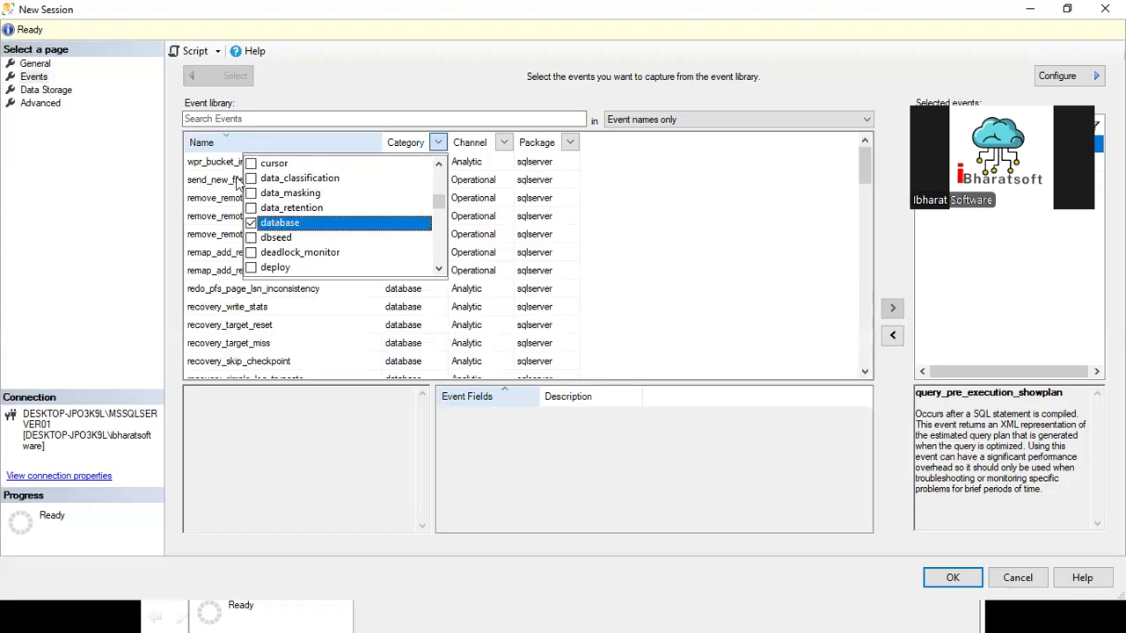
pyautogui.click(252, 223)
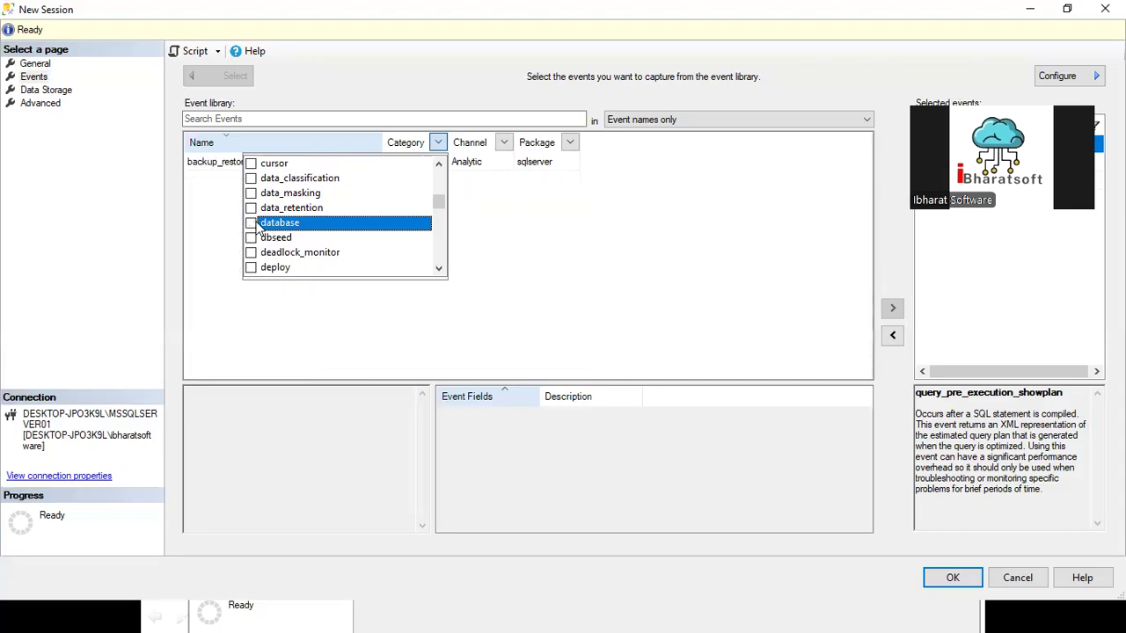
# Step: Include the execution category in the event library's category filter and look through the listed events
pyautogui.scroll(-6, 264, 226)
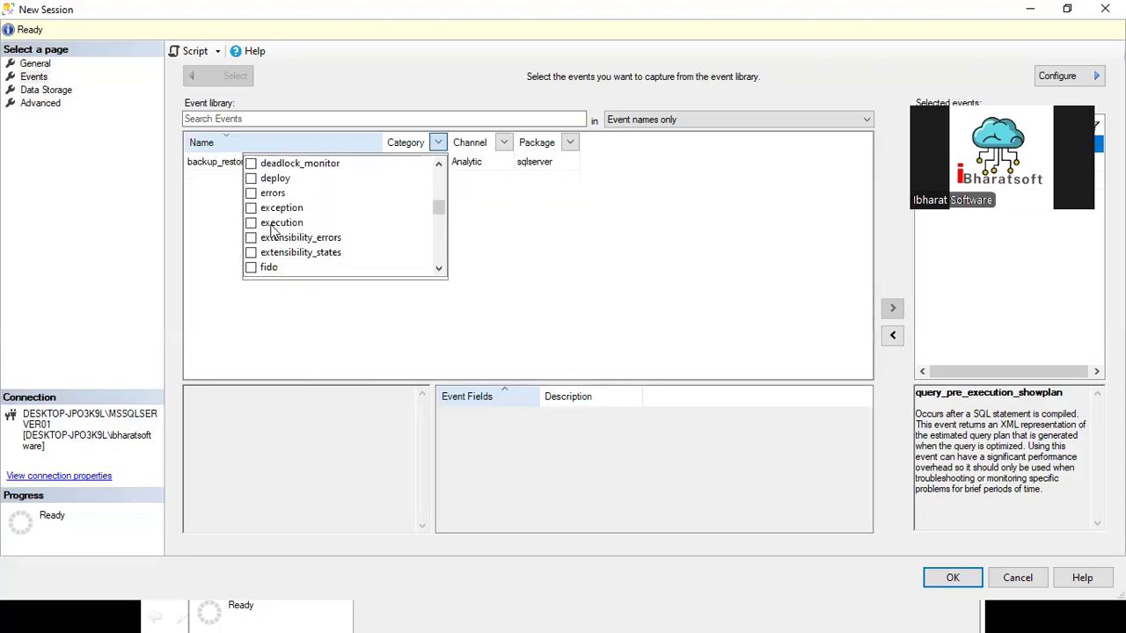
pyautogui.click(252, 224)
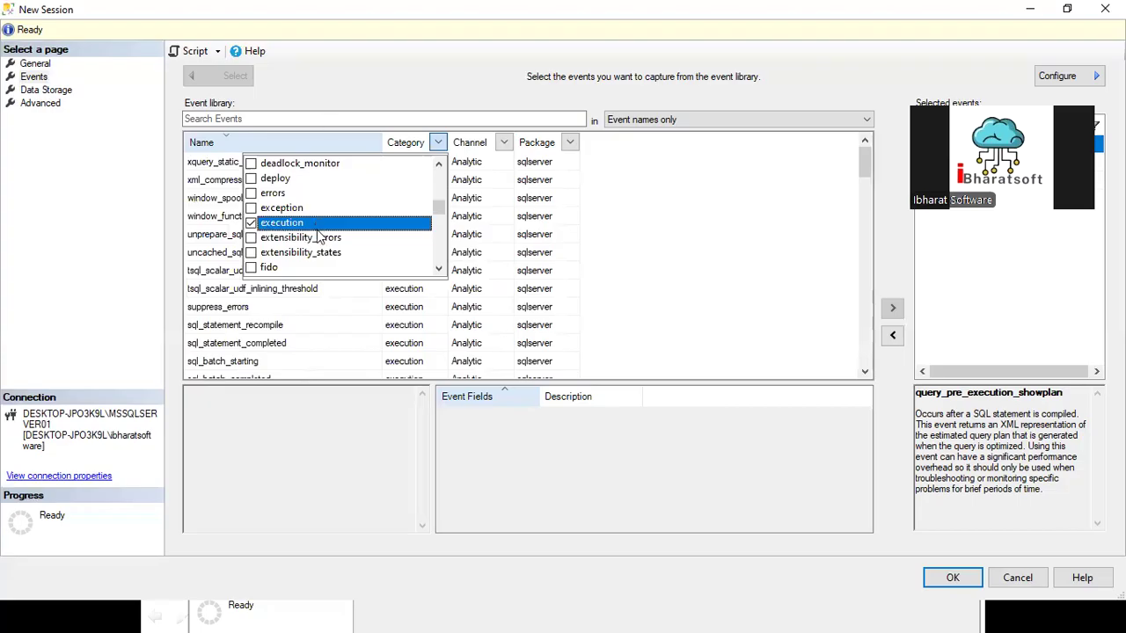
pyautogui.click(630, 220)
pyautogui.scroll(-20, 363, 277)
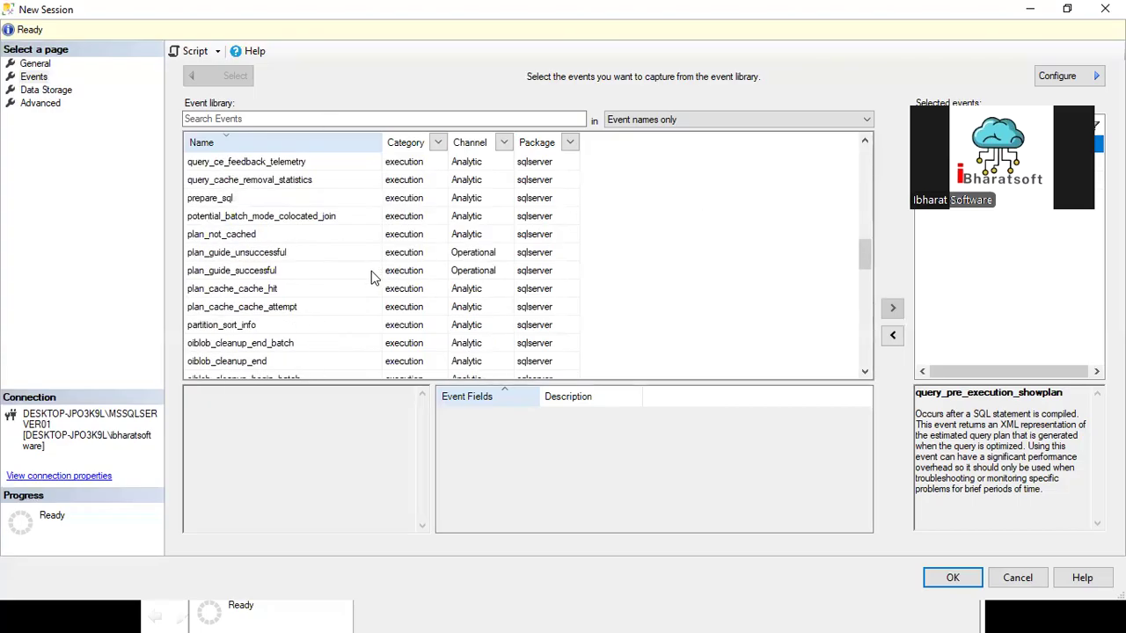
pyautogui.scroll(-15, 330, 299)
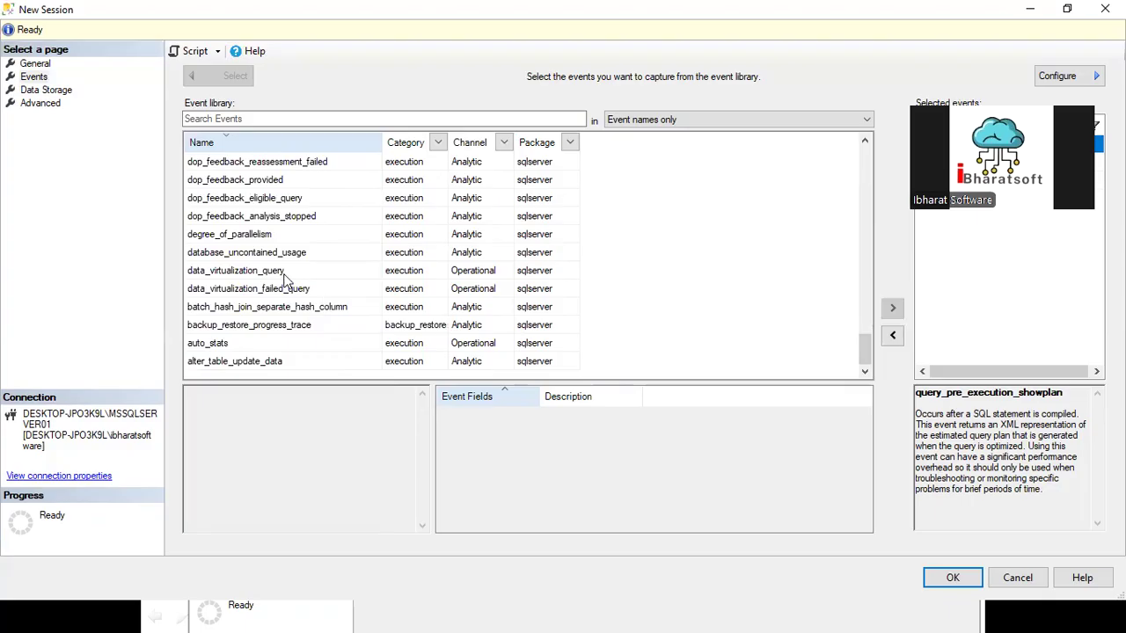
pyautogui.scroll(10, 280, 271)
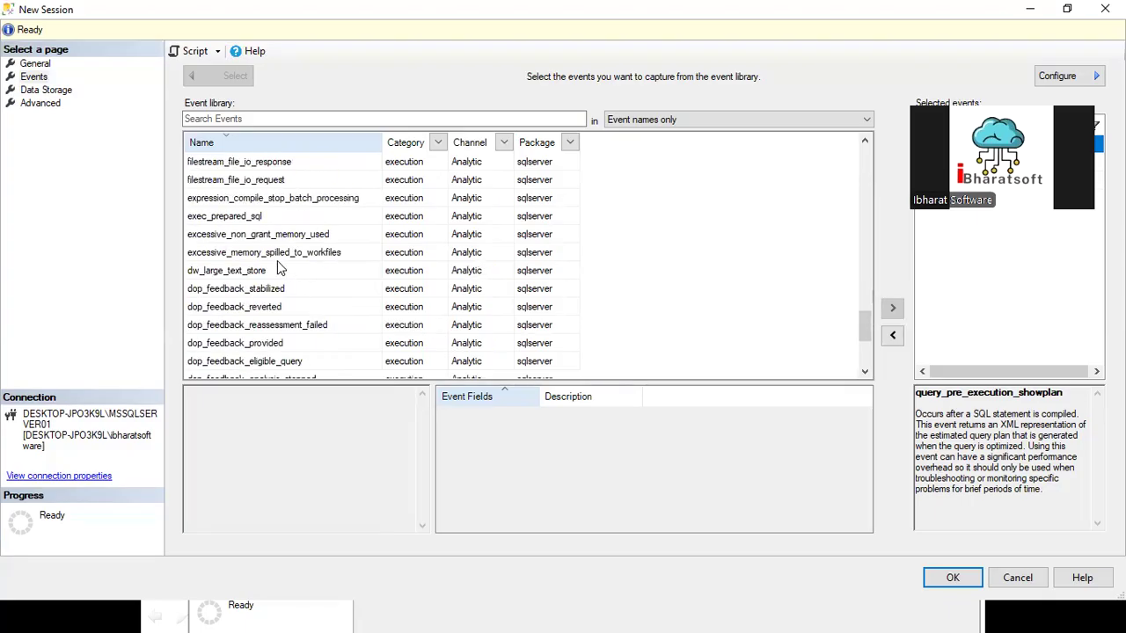
# Step: Exclude the backup_restore and execution categories from the event library's filter and include only the index category
pyautogui.click(438, 142)
pyautogui.scroll(-2, 294, 253)
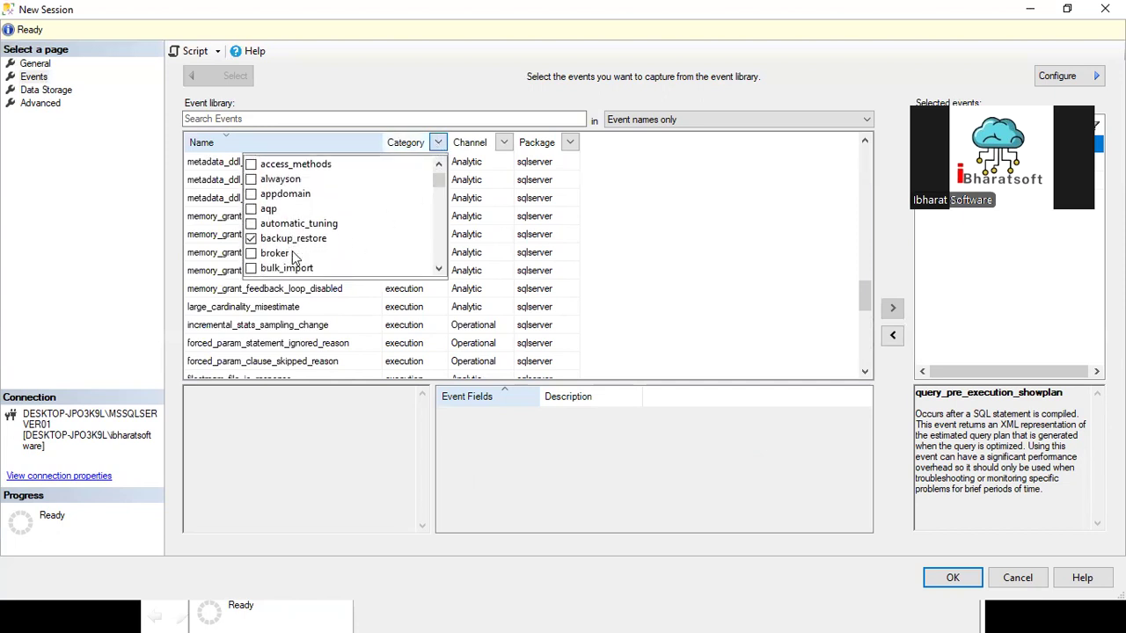
pyautogui.click(282, 222)
pyautogui.scroll(-3, 324, 246)
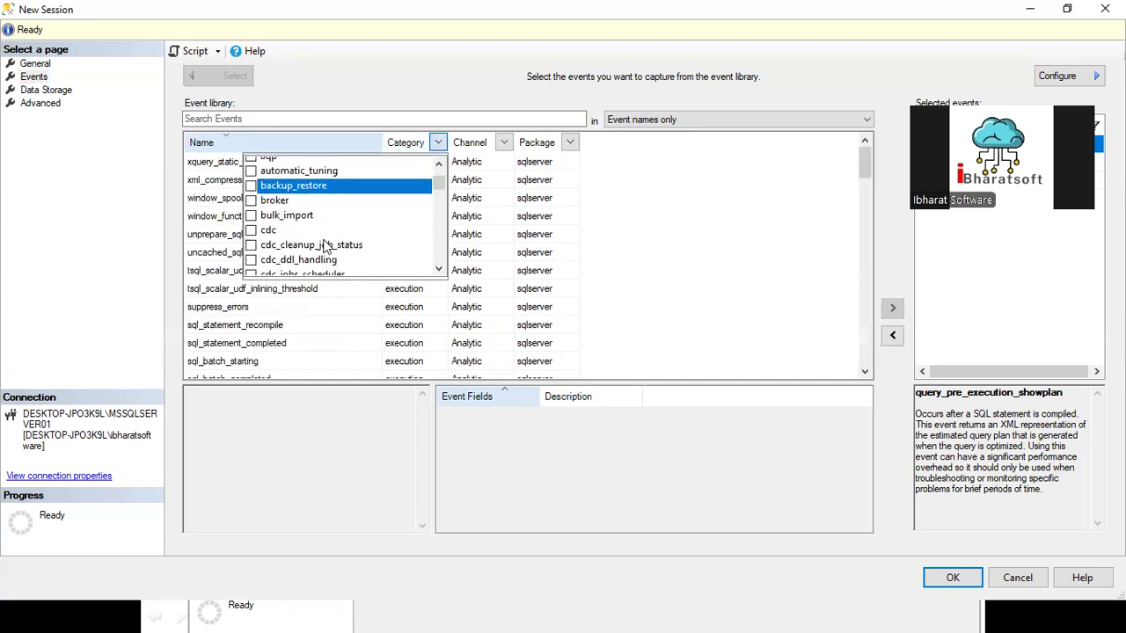
pyautogui.scroll(-5, 324, 248)
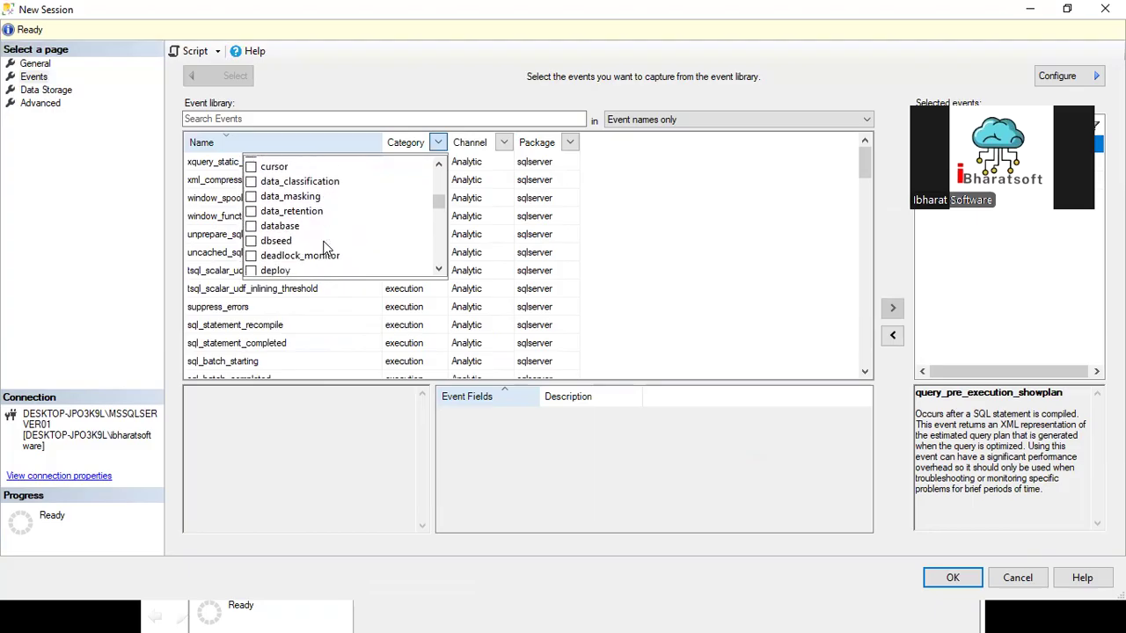
pyautogui.scroll(-3, 323, 248)
pyautogui.scroll(-3, 324, 248)
pyautogui.click(254, 225)
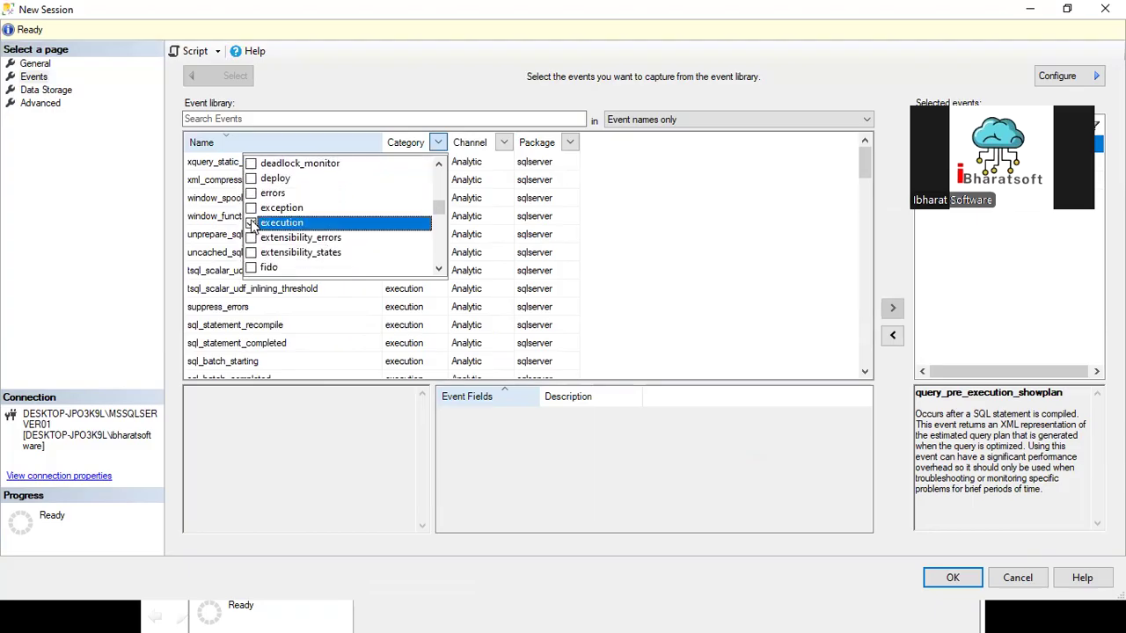
pyautogui.scroll(-5, 290, 238)
pyautogui.scroll(-4, 290, 242)
pyautogui.click(251, 239)
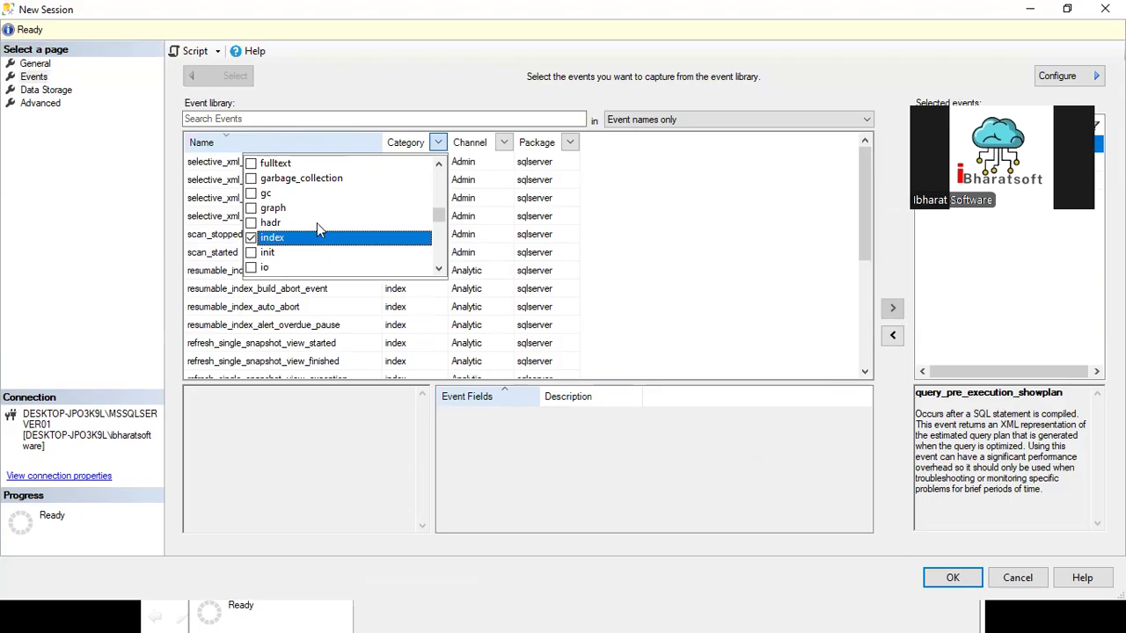
# Step: Switch the event library's category filter from index to memory
pyautogui.scroll(-3, 319, 226)
pyautogui.scroll(-8, 318, 225)
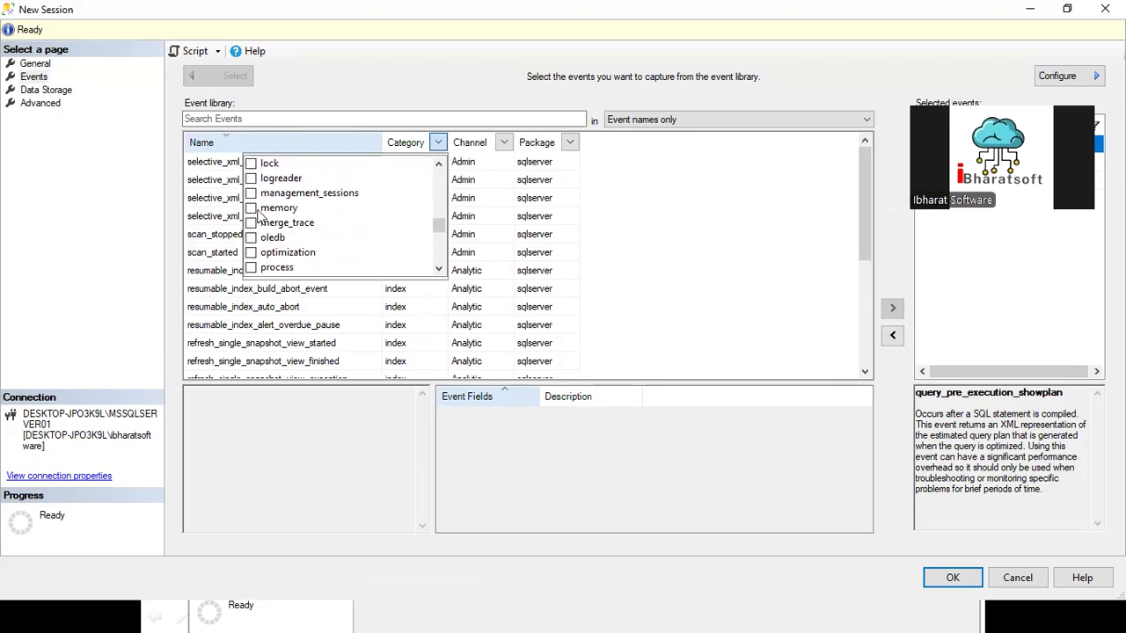
pyautogui.click(272, 211)
pyautogui.scroll(4, 314, 217)
pyautogui.scroll(5, 314, 217)
pyautogui.click(255, 193)
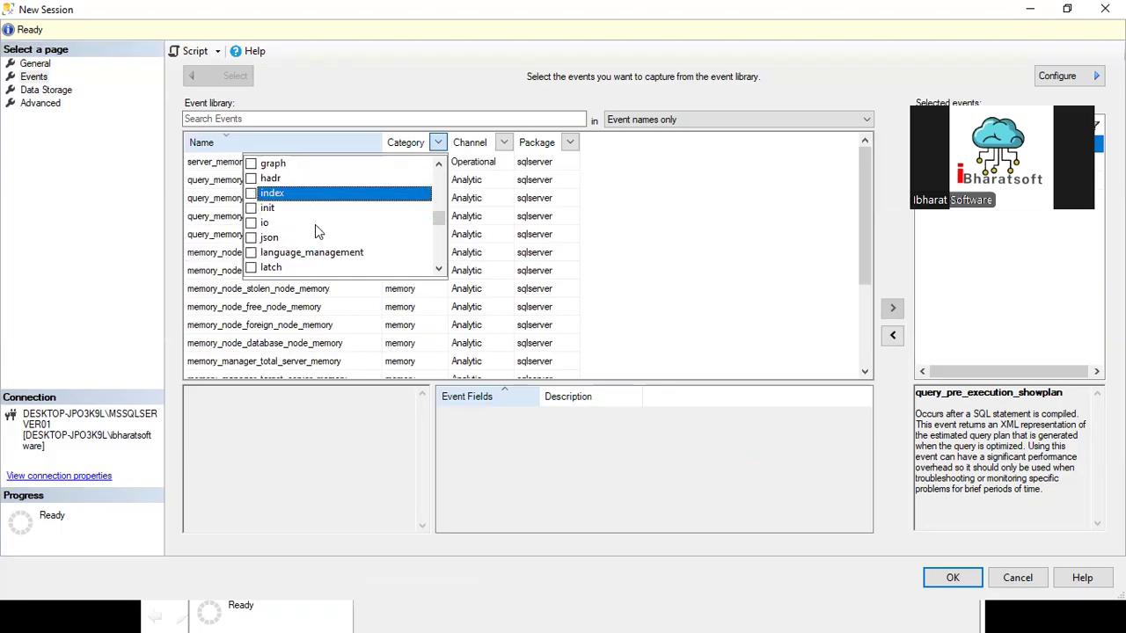
# Step: Filter the event library to only the replication category and view the details of repl_p2p_conflict_detection_policy_status
pyautogui.scroll(-6, 314, 231)
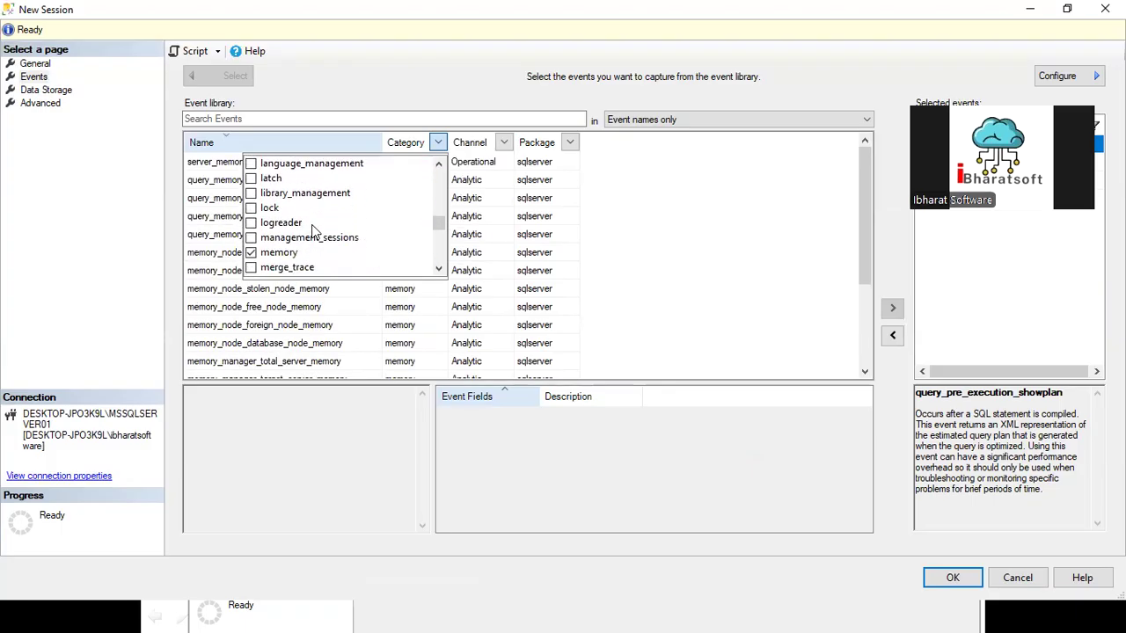
pyautogui.scroll(-10, 314, 231)
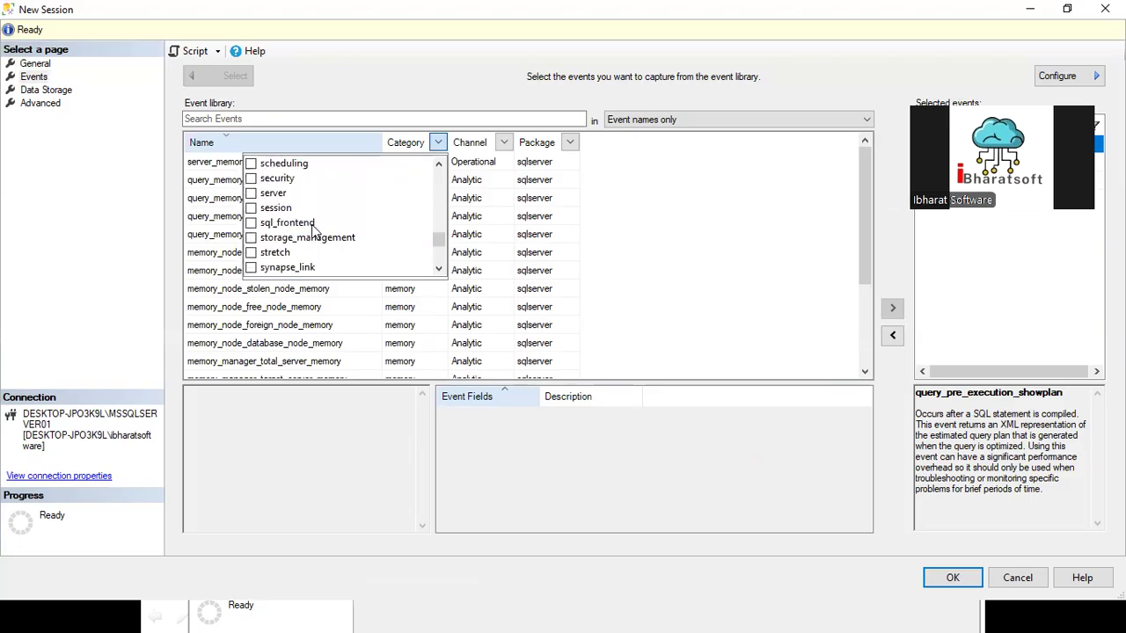
pyautogui.scroll(1, 283, 207)
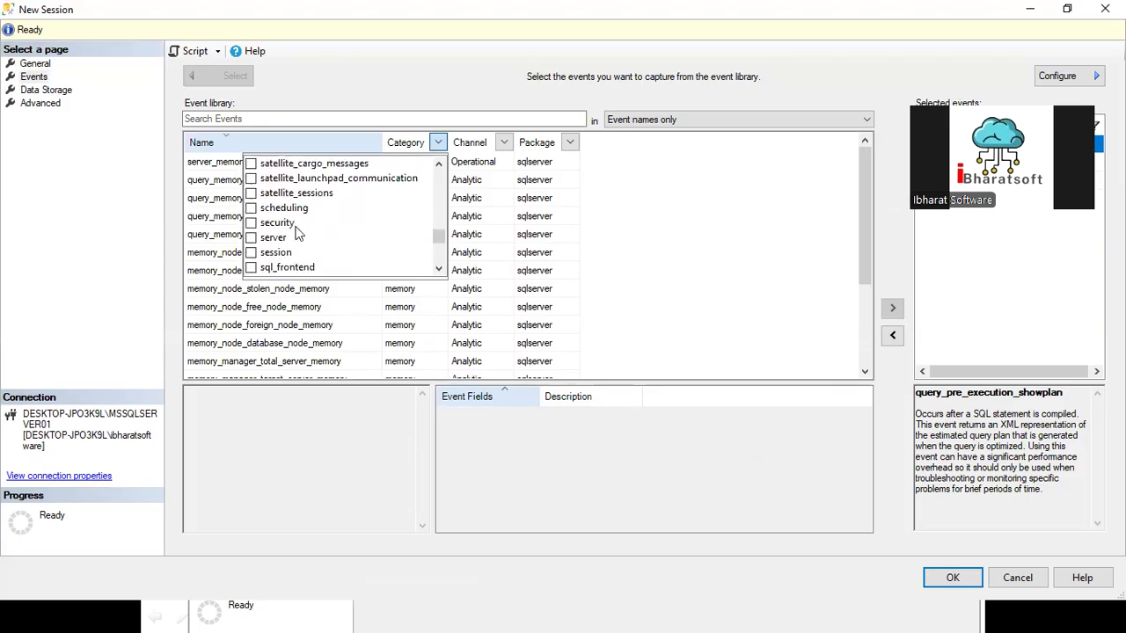
pyautogui.scroll(1, 297, 236)
pyautogui.click(250, 179)
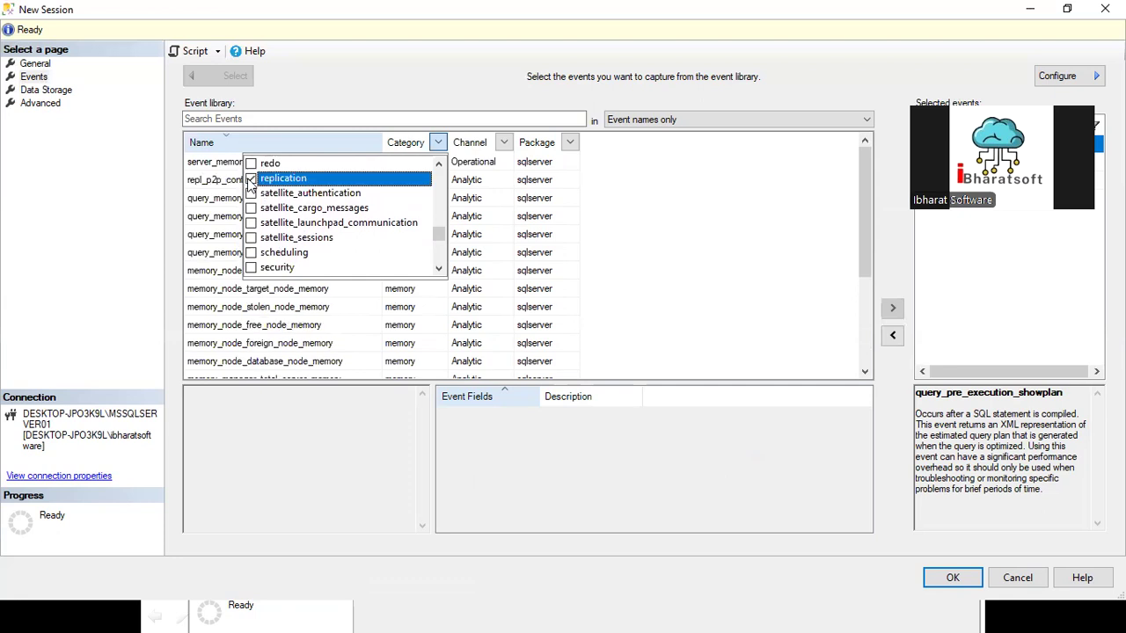
pyautogui.scroll(2, 310, 212)
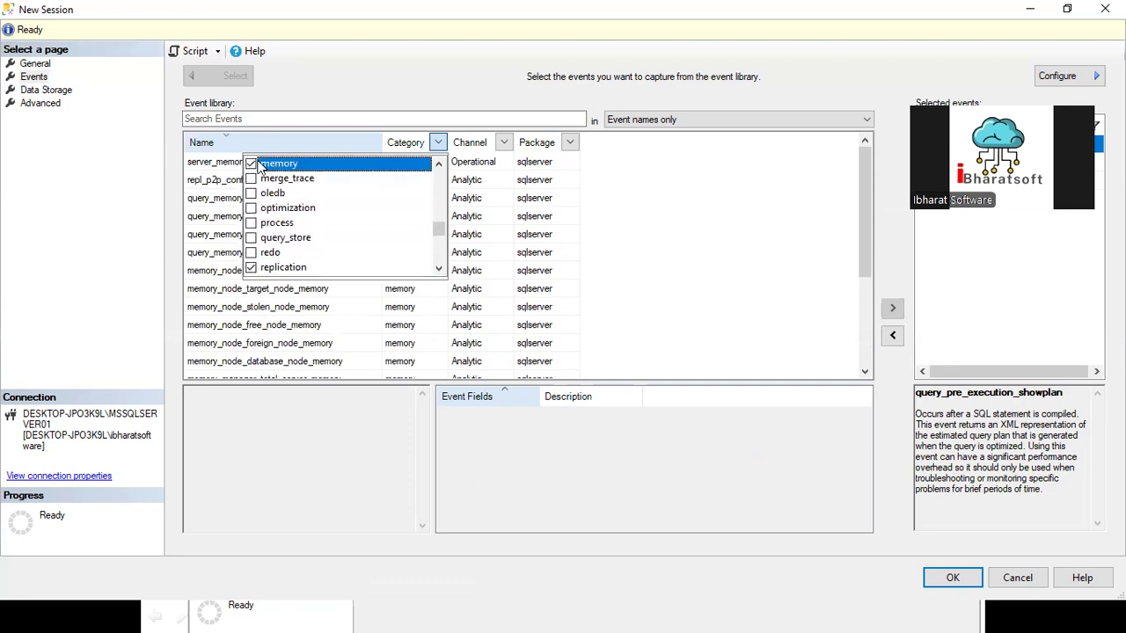
pyautogui.click(406, 127)
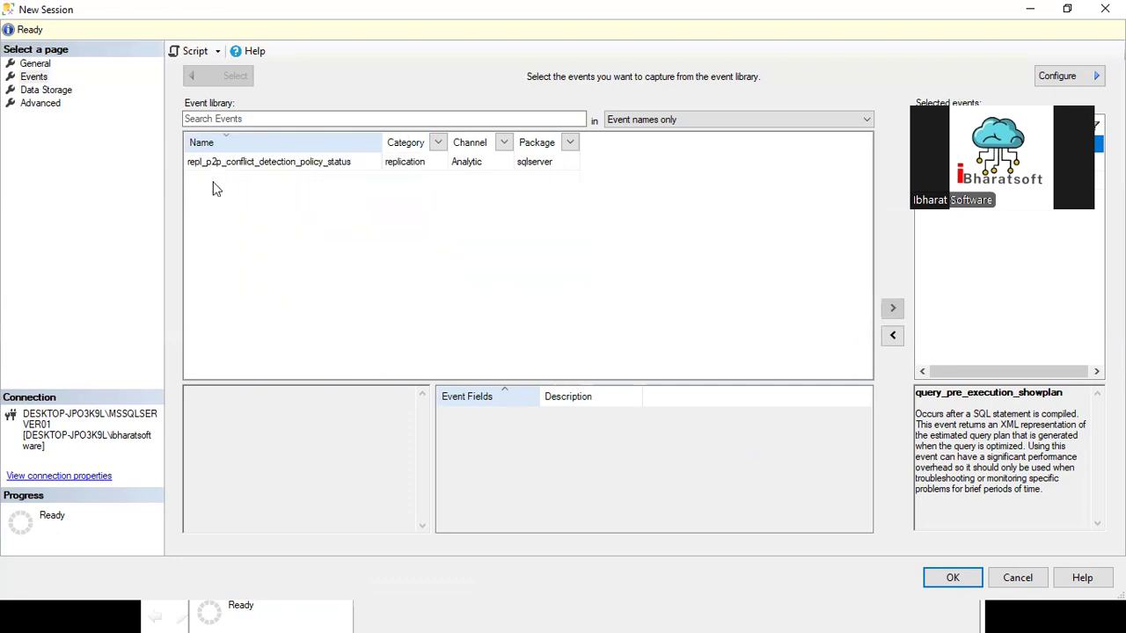
pyautogui.click(228, 167)
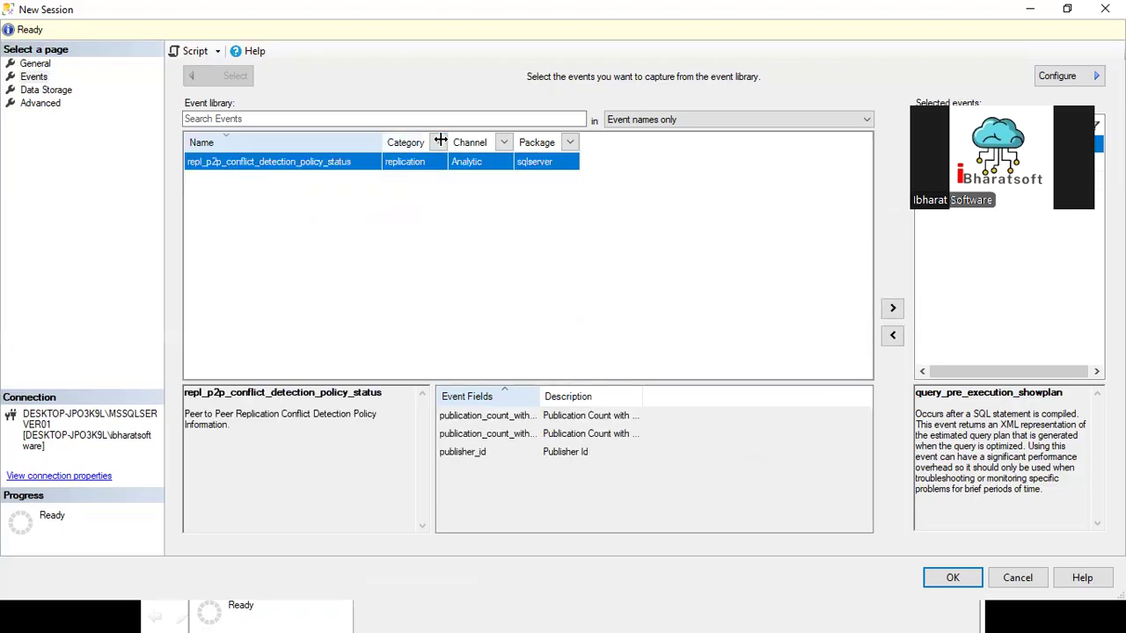
# Step: Filter the event library to only the events with a blank category and look through them
pyautogui.click(438, 142)
pyautogui.click(252, 180)
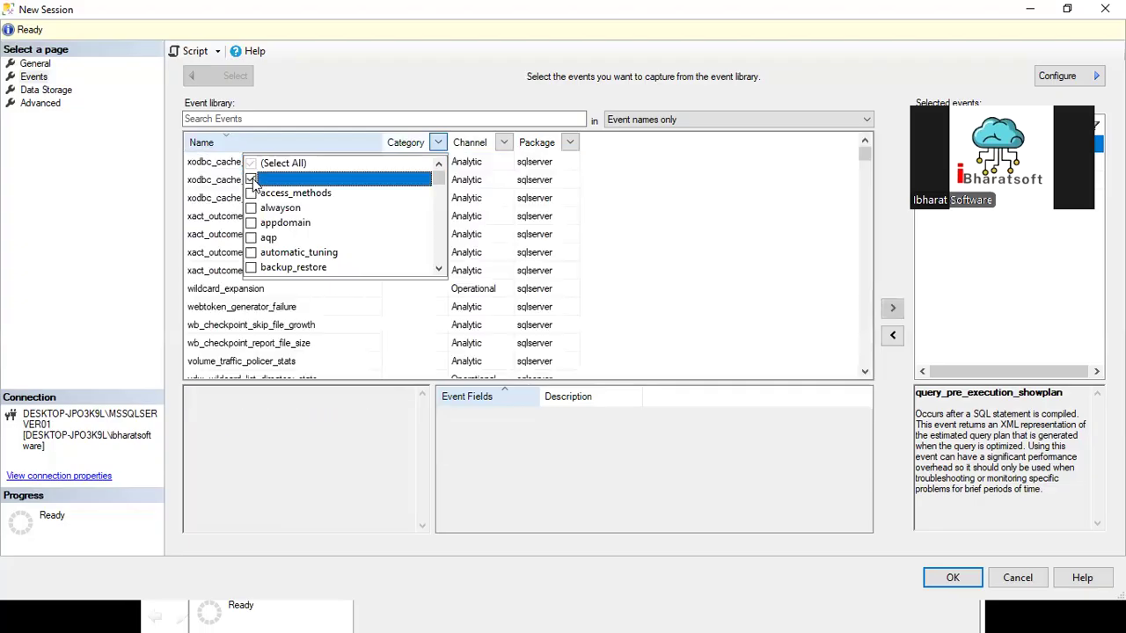
pyautogui.click(654, 195)
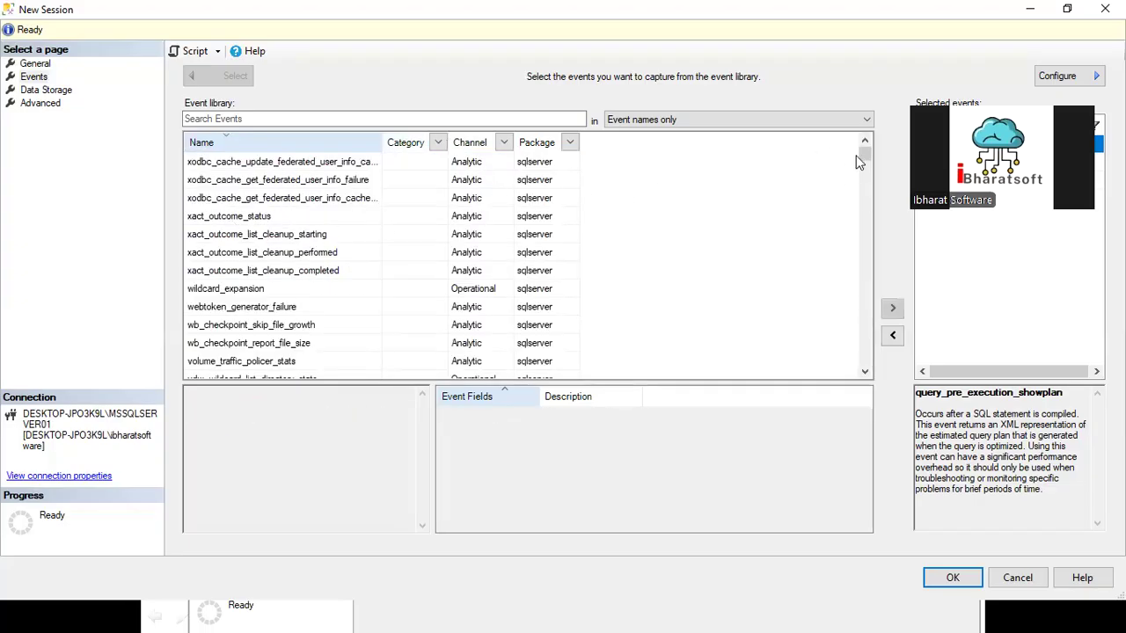
pyautogui.moveTo(862, 154); pyautogui.dragTo(852, 130)
# Step: Search the event library for sp_ and include all categories in the category filter
pyautogui.click(249, 119)
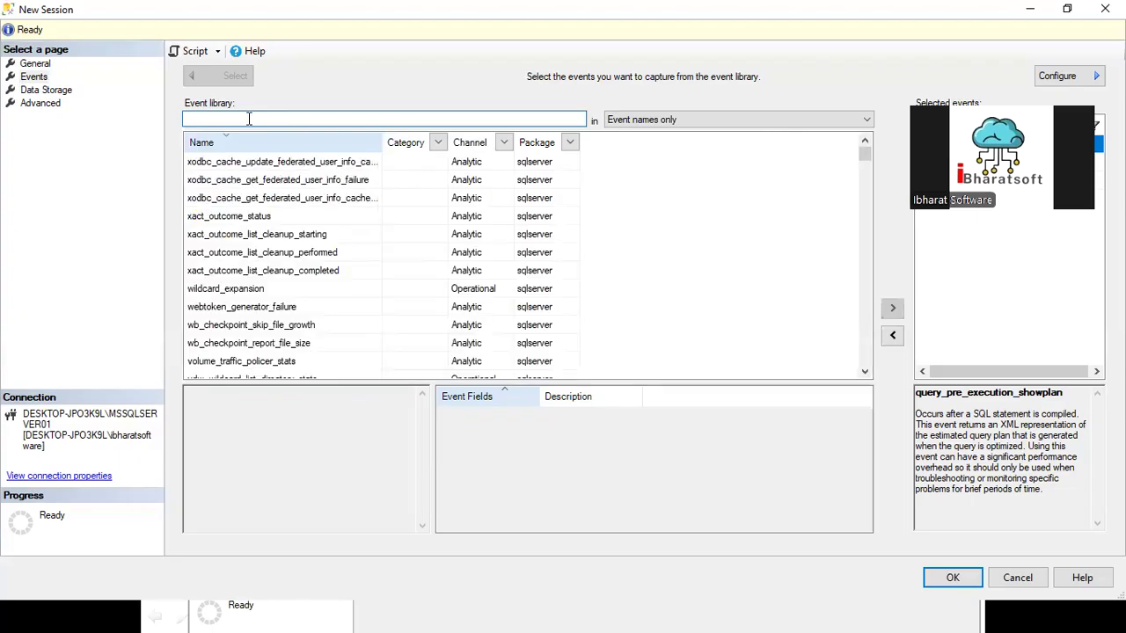
pyautogui.write('sp_')
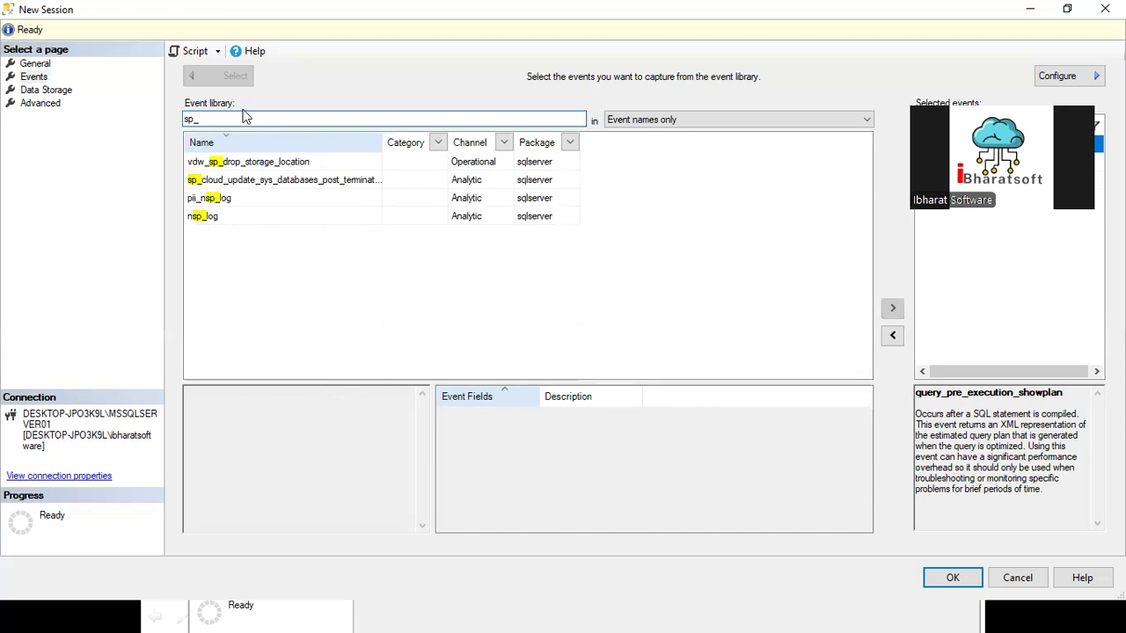
pyautogui.click(437, 142)
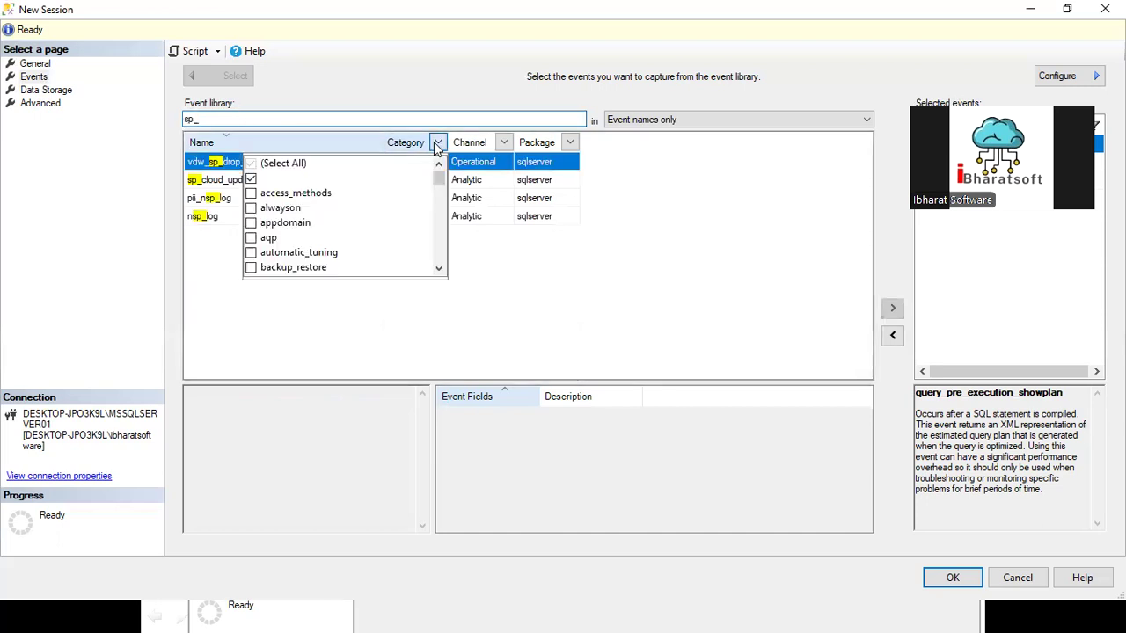
pyautogui.click(261, 180)
pyautogui.click(251, 164)
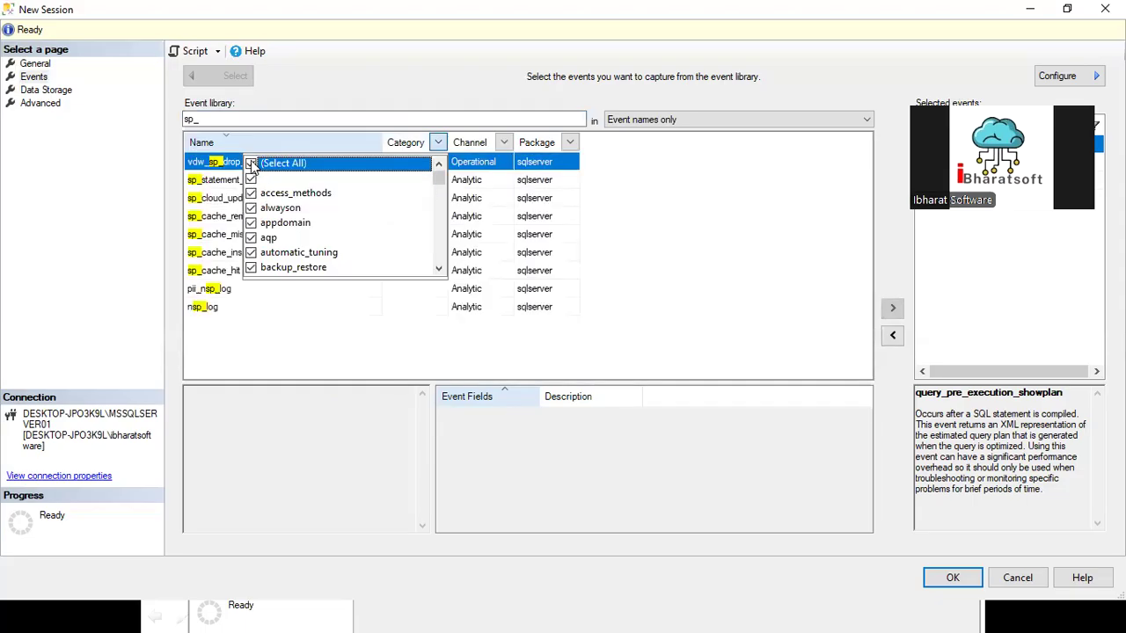
pyautogui.click(269, 335)
# Step: Search the event library for statement, look through the matching events, and clear the search
pyautogui.doubleClick(229, 117)
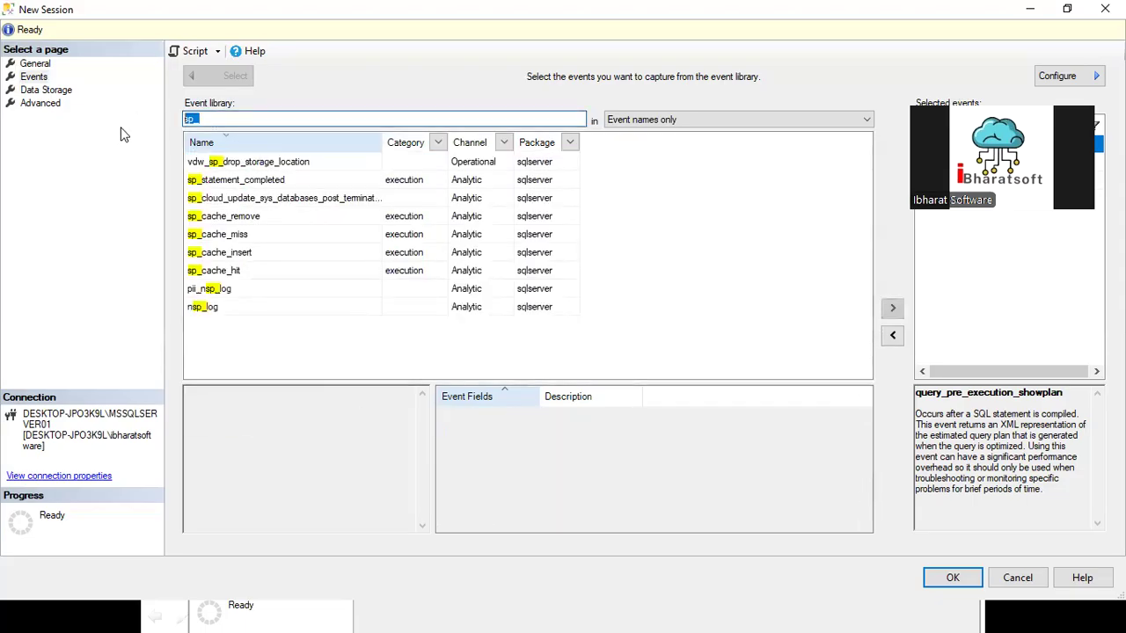
pyautogui.write('stat')
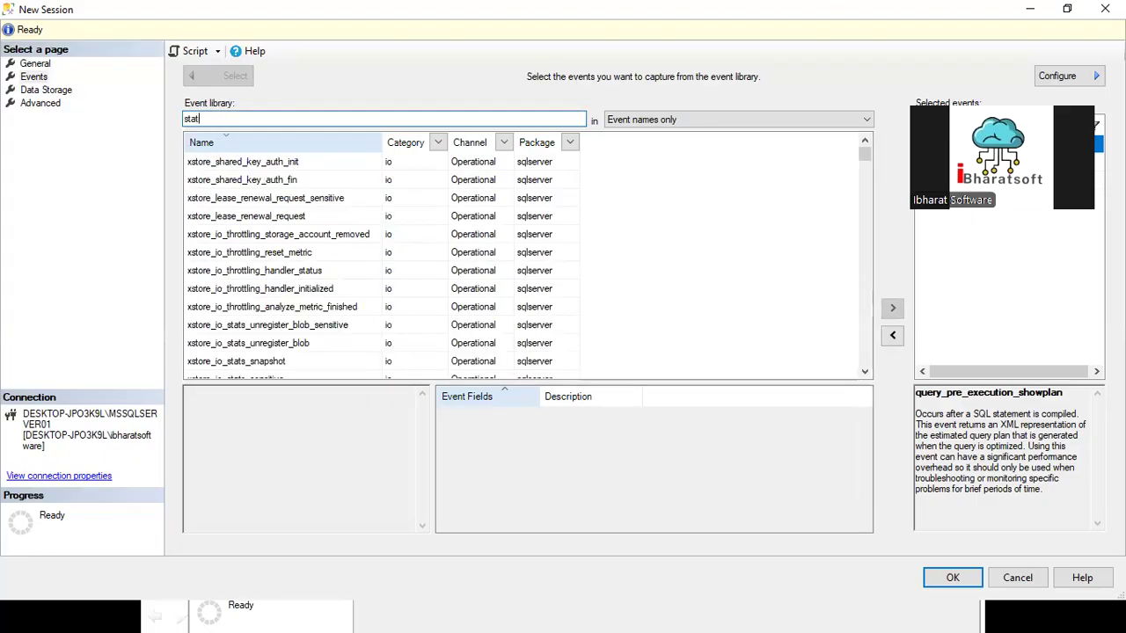
pyautogui.write('emen')
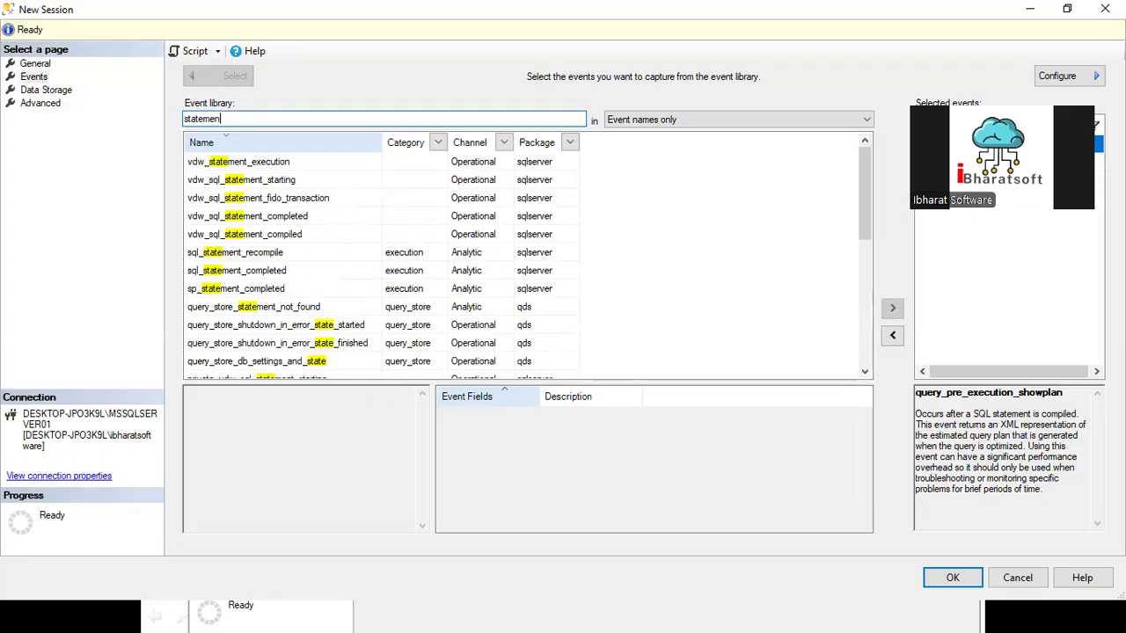
pyautogui.write('t')
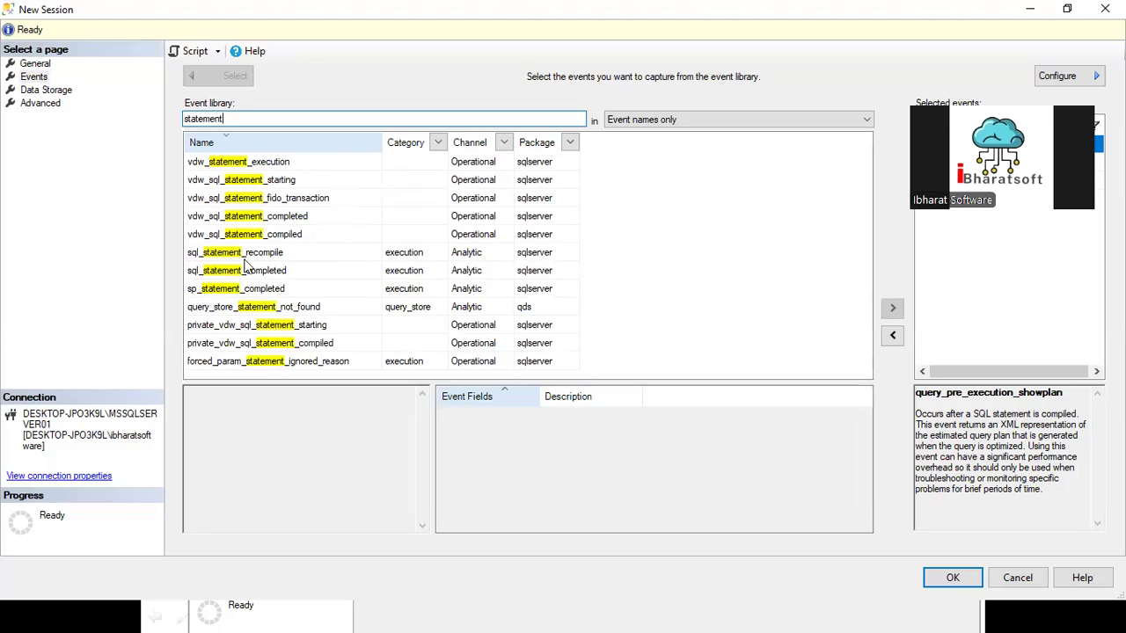
pyautogui.moveTo(264, 120); pyautogui.dragTo(134, 120)
pyautogui.press('BackSpace')
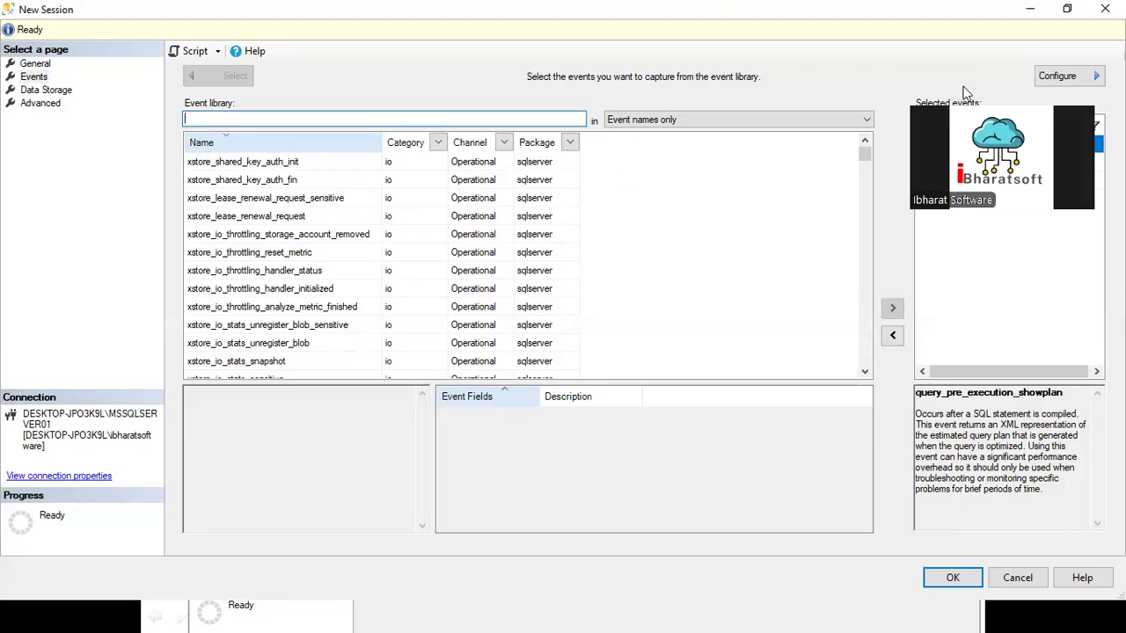
# Step: Review the descriptions of the selected events sp_statement_starting, query_pre_execution_showplan and sql_statement_starting
pyautogui.moveTo(1010, 99); pyautogui.dragTo(1024, 284)
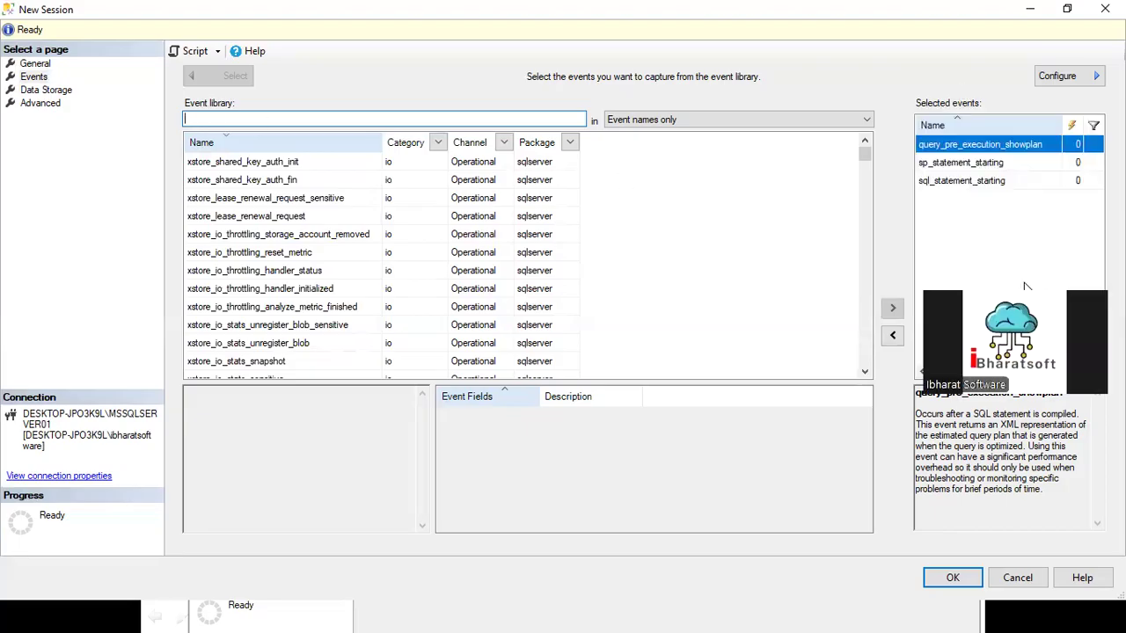
pyautogui.click(962, 167)
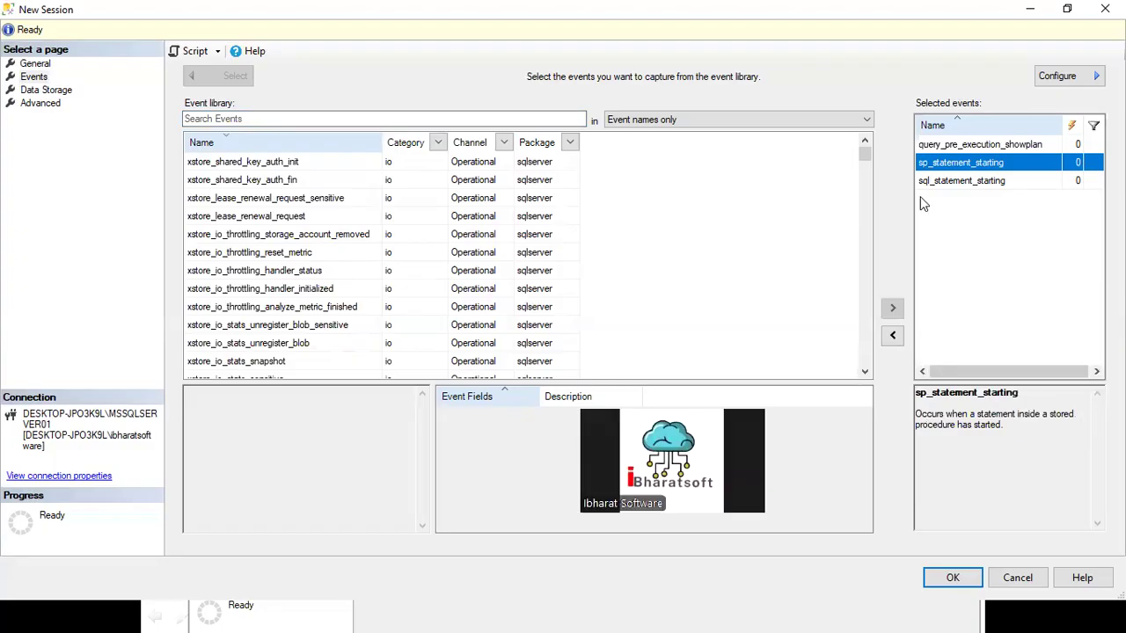
pyautogui.press('Up')
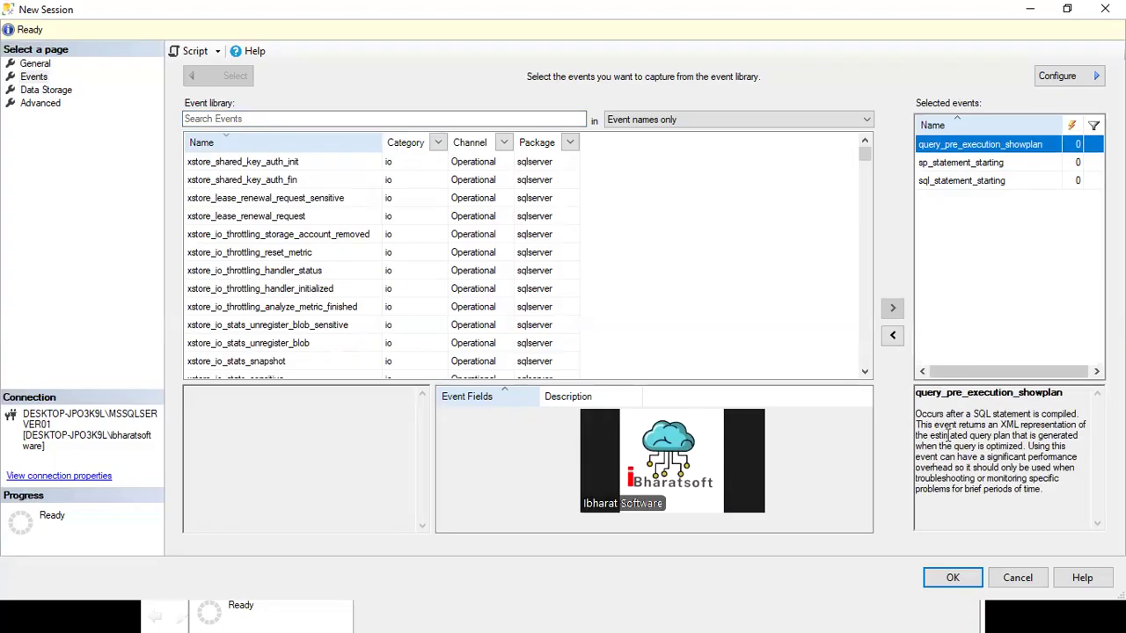
pyautogui.moveTo(931, 435); pyautogui.dragTo(1045, 489)
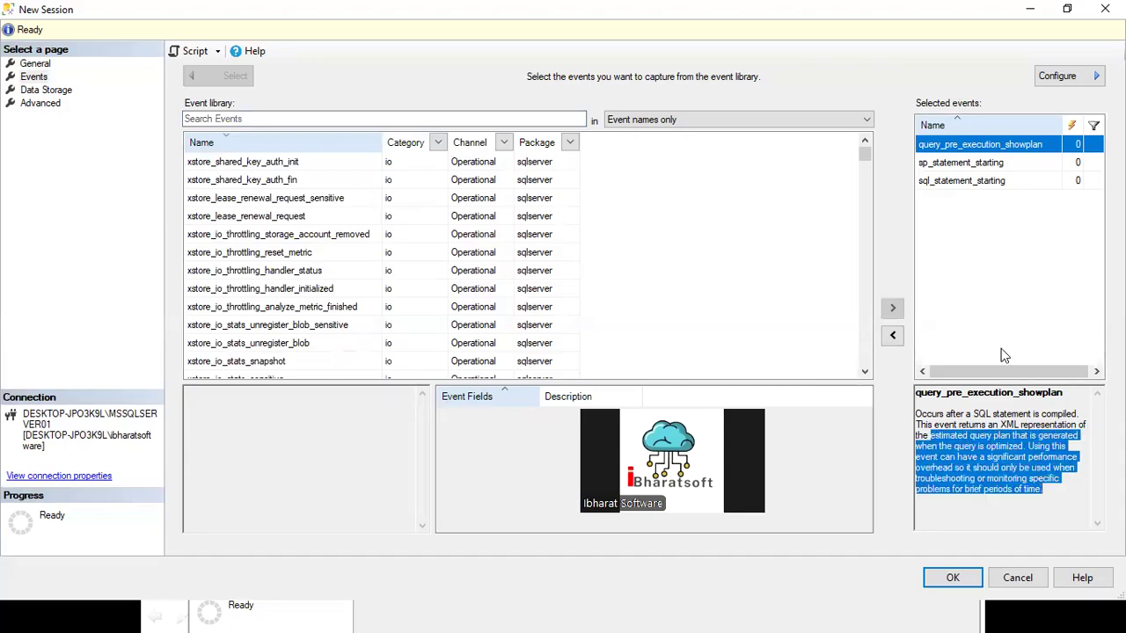
pyautogui.click(956, 164)
pyautogui.click(954, 182)
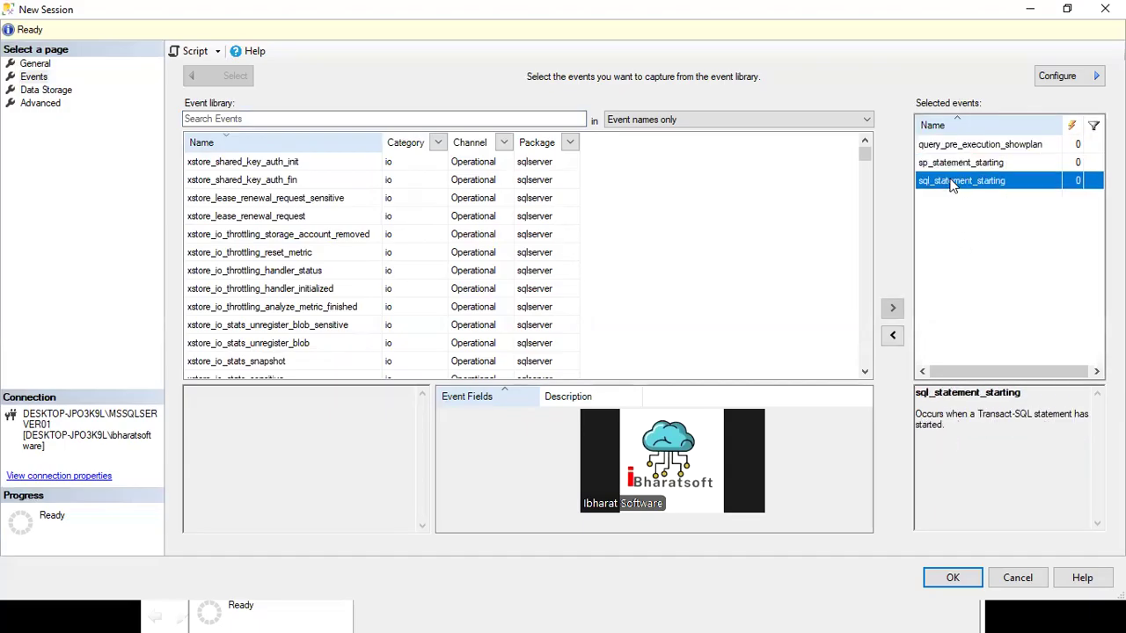
# Step: Reread the descriptions of the selected events sql_statement_starting and sp_statement_starting
pyautogui.moveTo(981, 429); pyautogui.dragTo(920, 400)
pyautogui.click(951, 163)
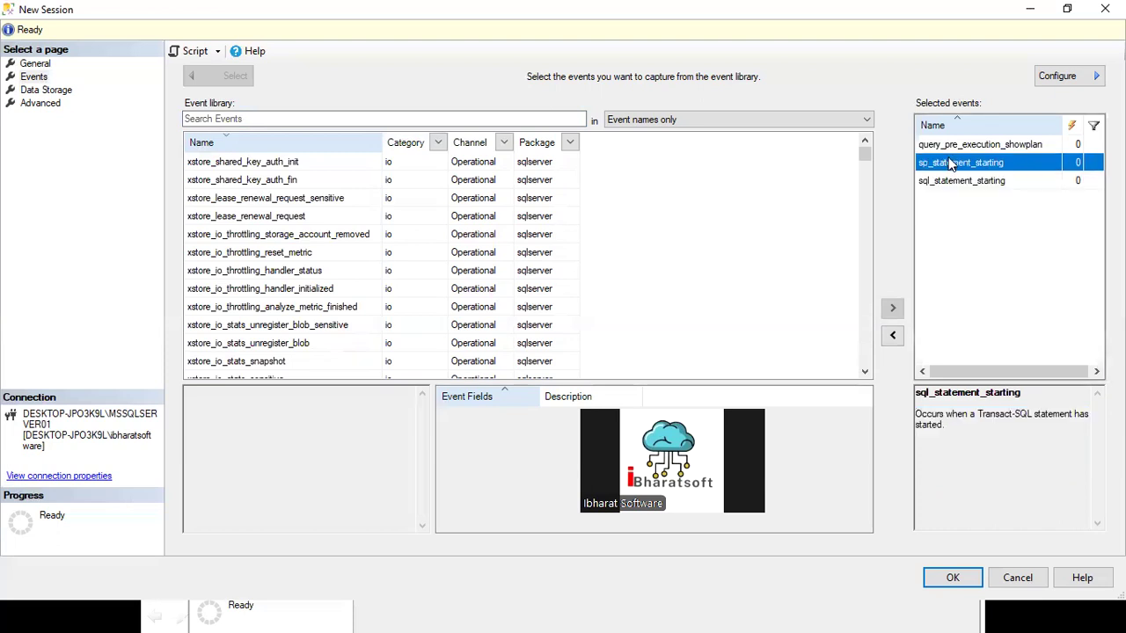
pyautogui.moveTo(1038, 423); pyautogui.dragTo(911, 387)
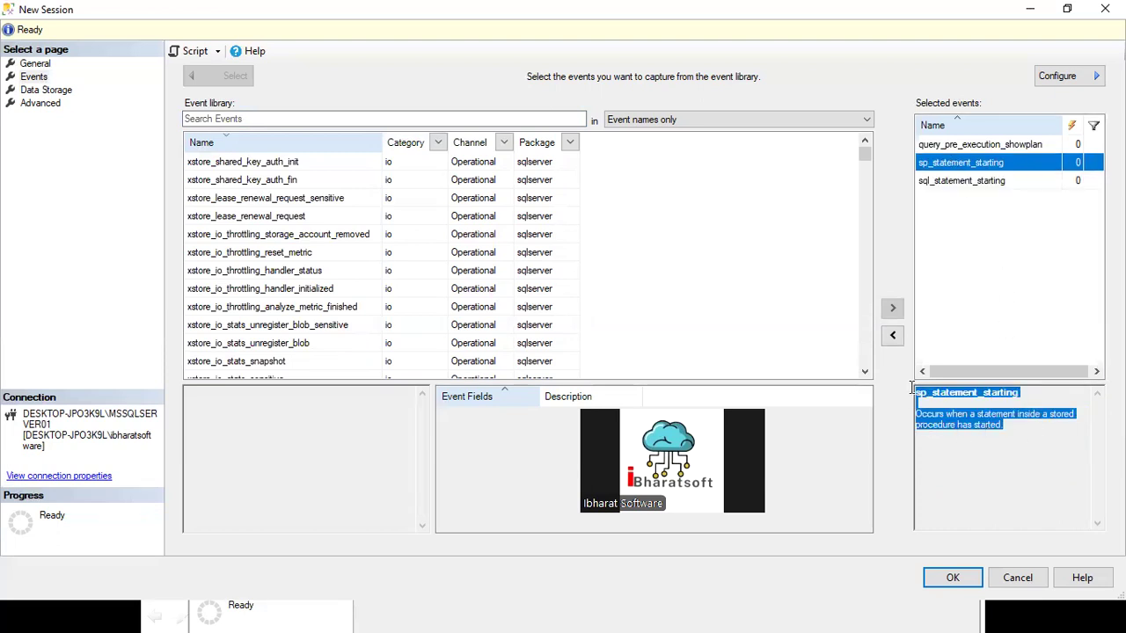
pyautogui.click(968, 180)
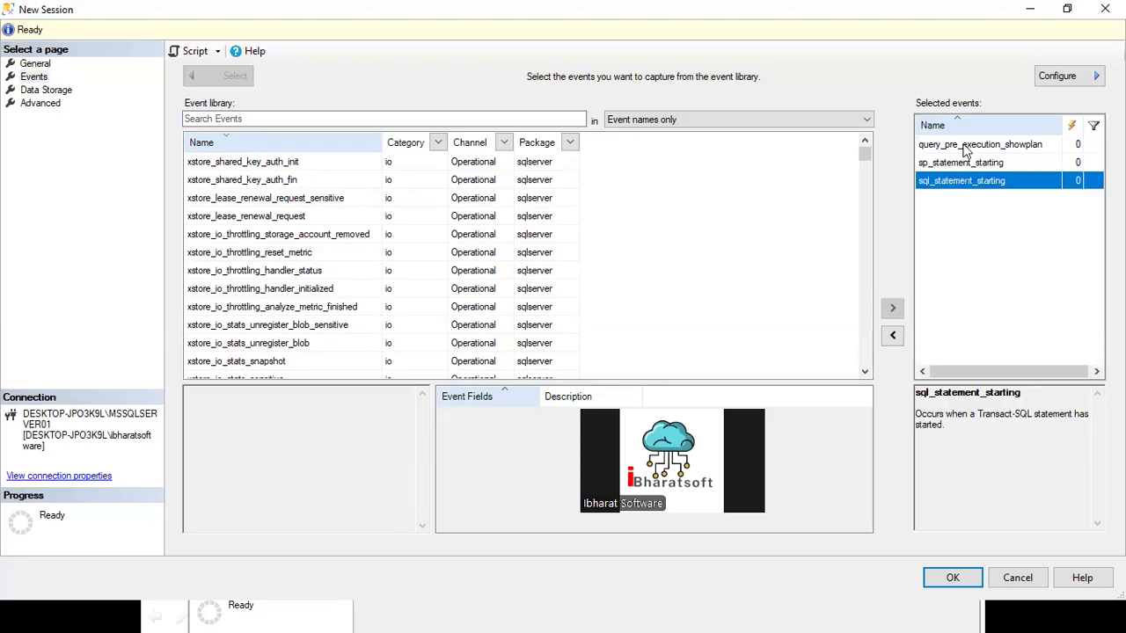
pyautogui.click(964, 146)
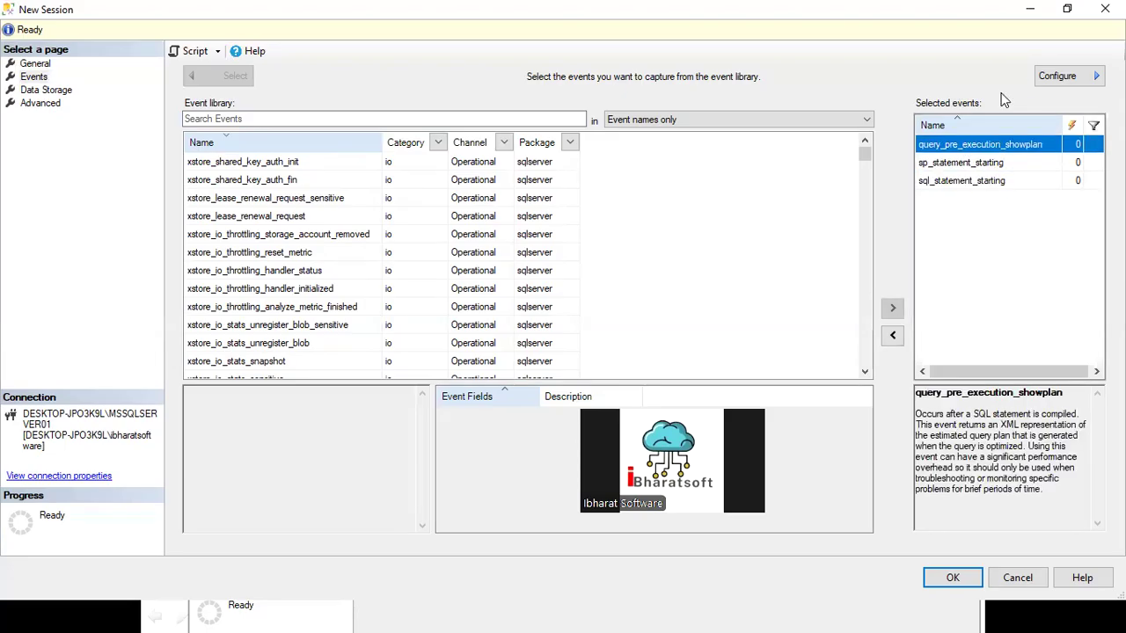
pyautogui.keyDown('ctrl'); pyautogui.click(976, 181); pyautogui.keyUp('ctrl')
pyautogui.keyDown('ctrl'); pyautogui.click(967, 164); pyautogui.keyUp('ctrl')
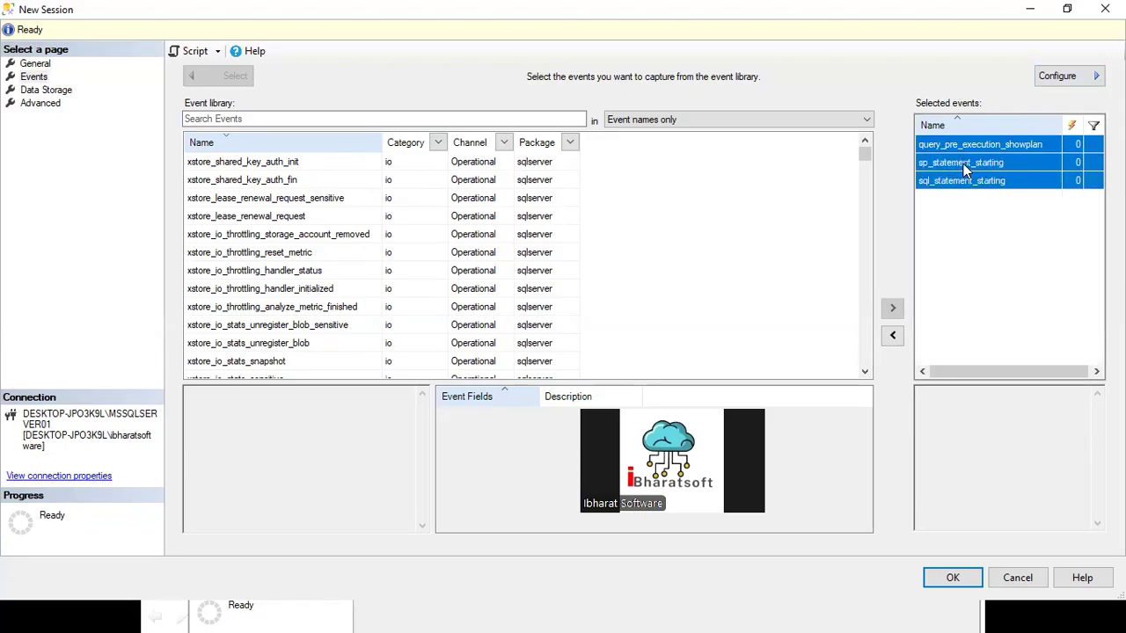
pyautogui.click(1055, 77)
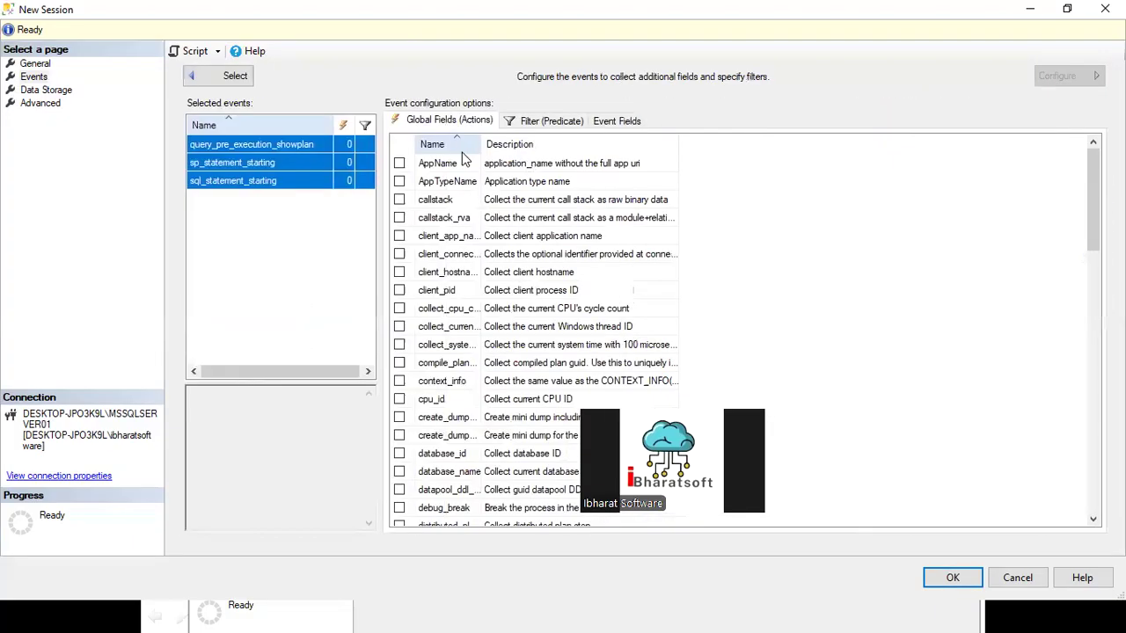
pyautogui.click(200, 79)
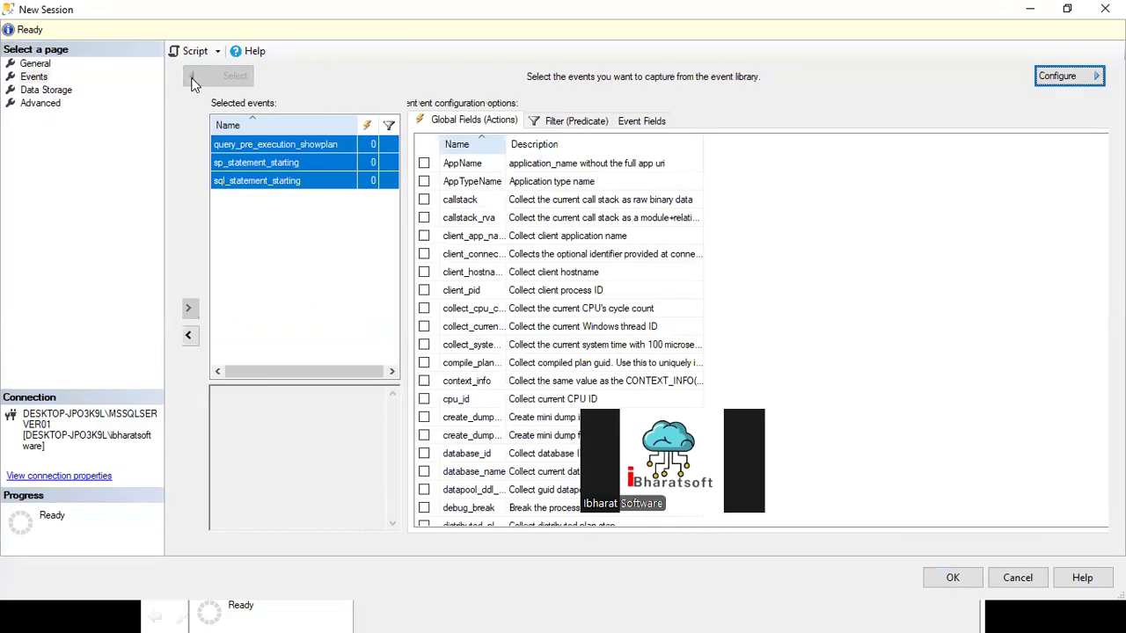
pyautogui.click(958, 201)
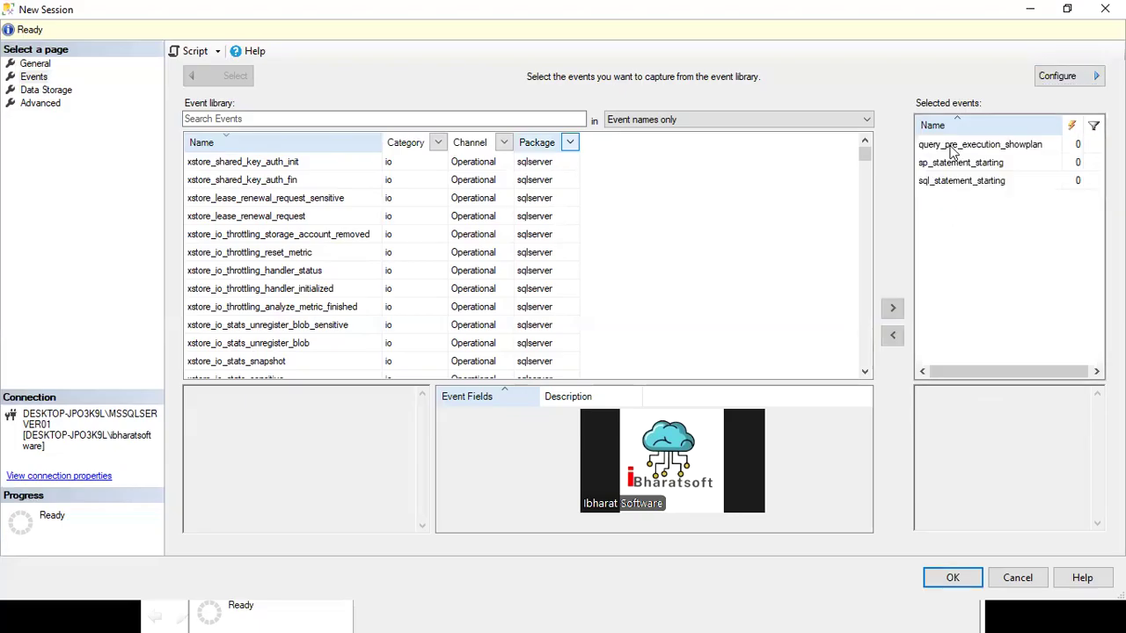
pyautogui.click(950, 149)
pyautogui.keyDown('shift'); pyautogui.click(936, 166); pyautogui.keyUp('shift')
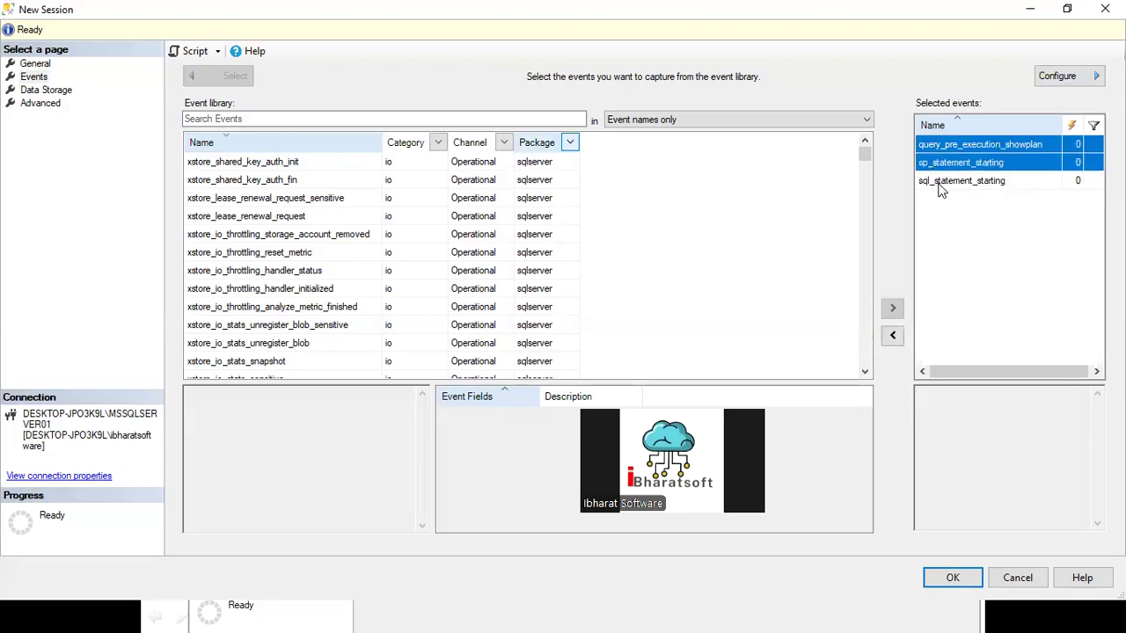
pyautogui.click(939, 182)
pyautogui.click(939, 167)
pyautogui.click(1054, 79)
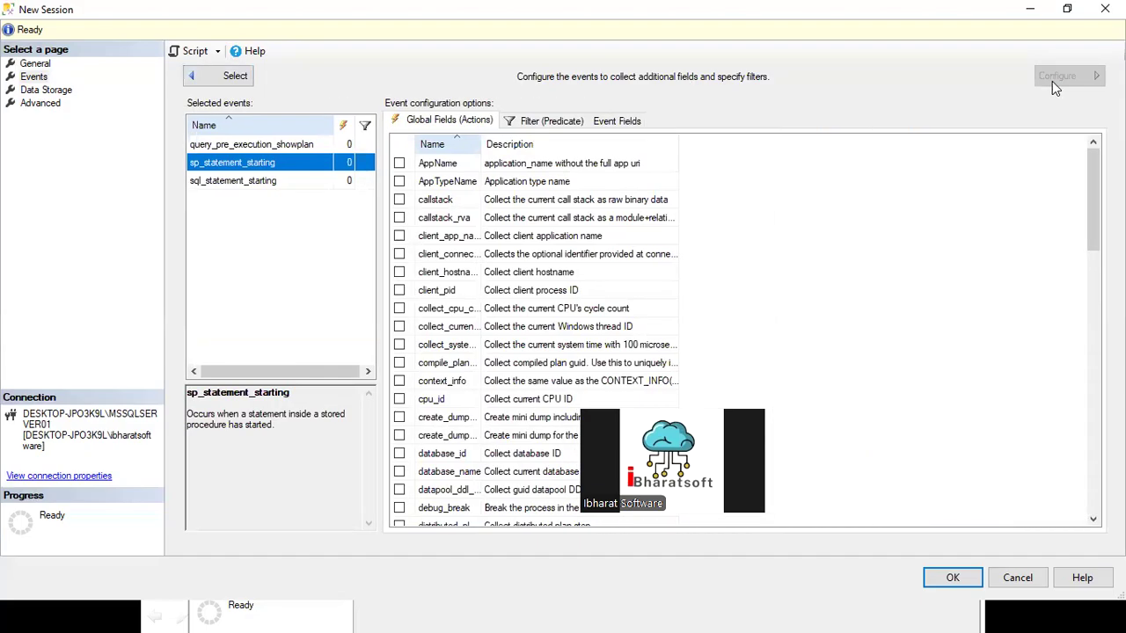
pyautogui.click(192, 77)
# Step: Open the configuration of all three selected events together and widen the Name column of the global fields
pyautogui.click(962, 147)
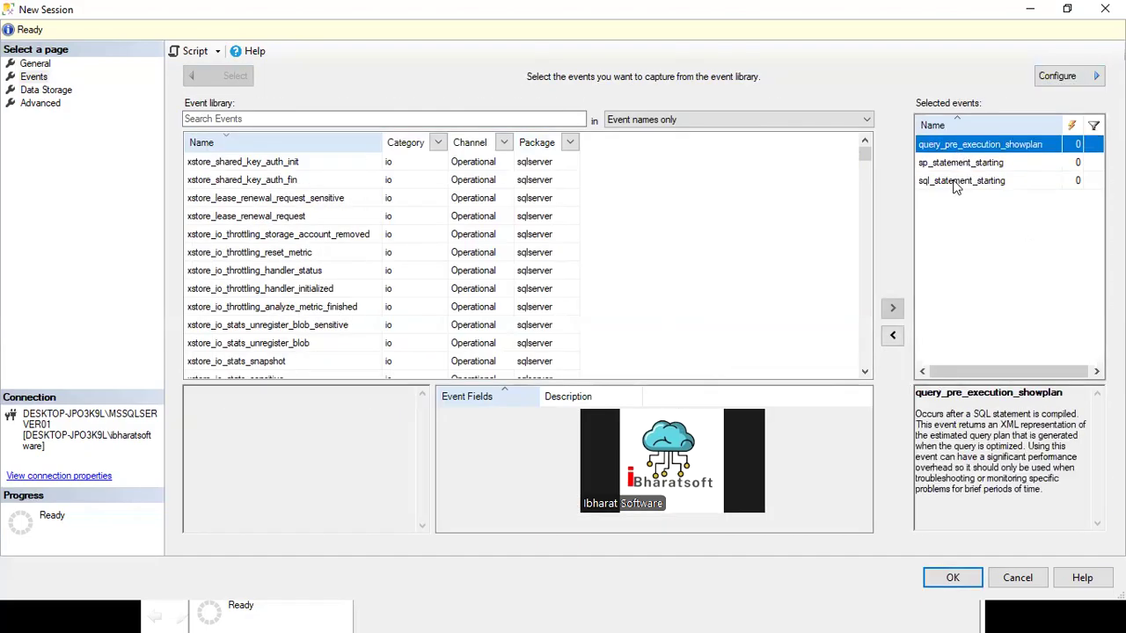
pyautogui.keyDown('shift'); pyautogui.click(957, 183); pyautogui.keyUp('shift')
pyautogui.click(1059, 77)
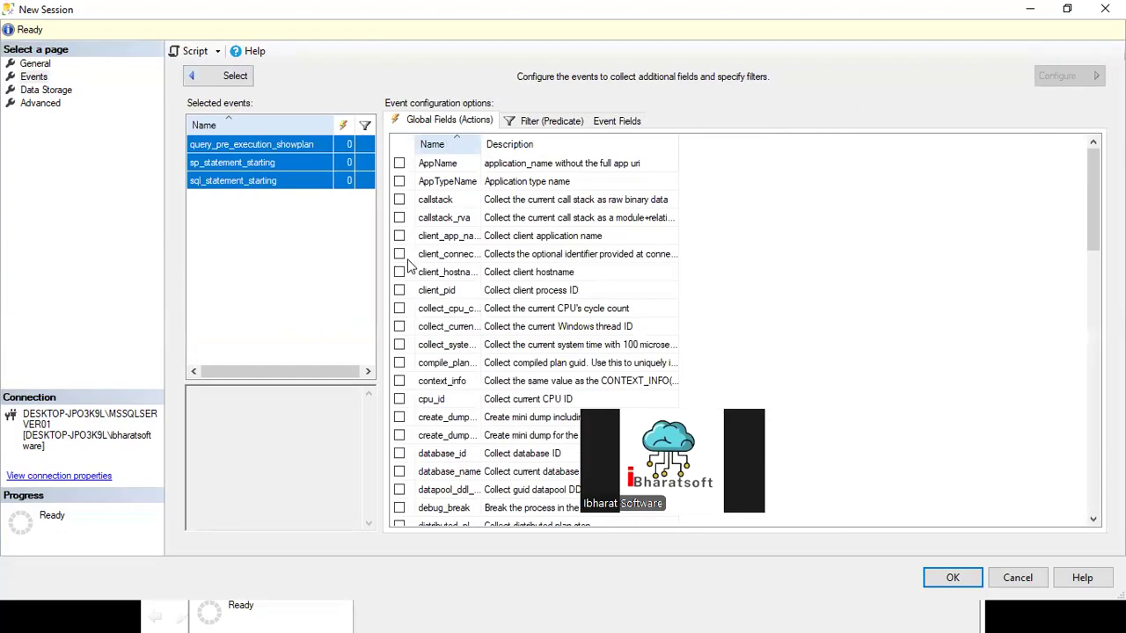
pyautogui.moveTo(480, 143); pyautogui.dragTo(634, 140)
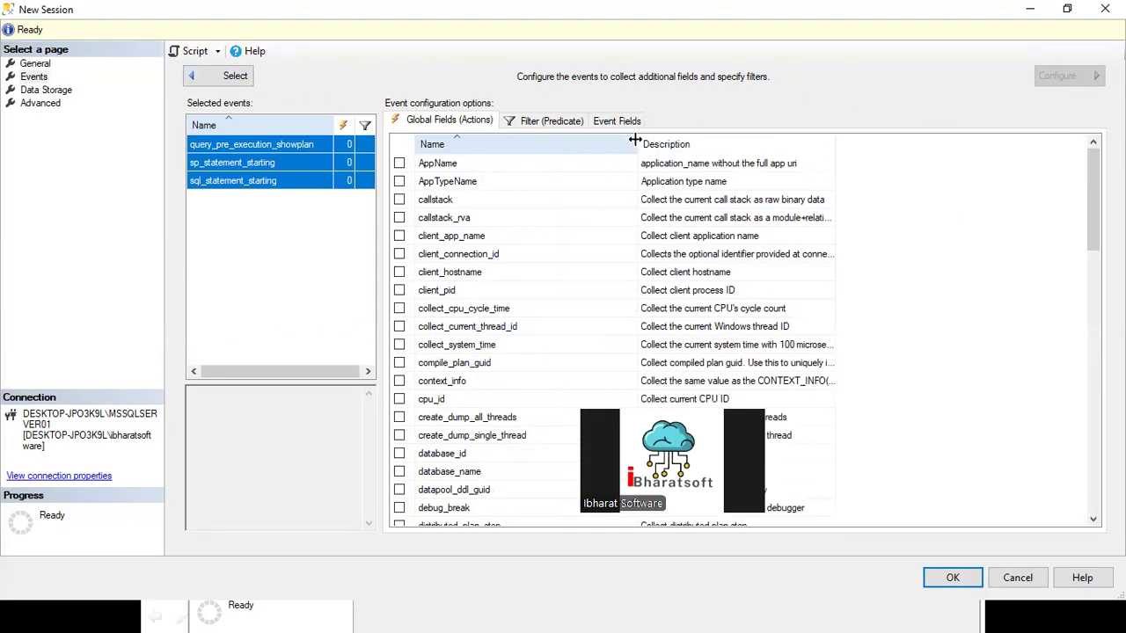
# Step: Collect the global fields client_app_name, client_hostname, database_id and database_name for all three events
pyautogui.click(399, 236)
pyautogui.click(399, 272)
pyautogui.scroll(-1, 443, 329)
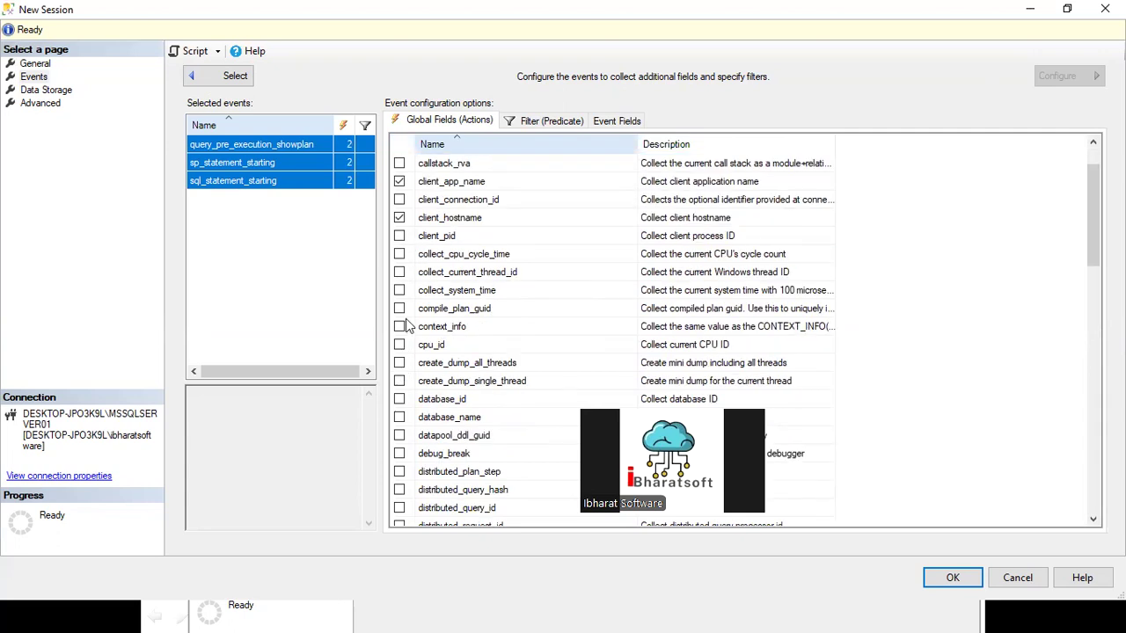
pyautogui.click(399, 399)
pyautogui.click(399, 417)
# Step: Also collect the global fields nt_username, session_id and sql_text for the three events
pyautogui.scroll(-6, 450, 401)
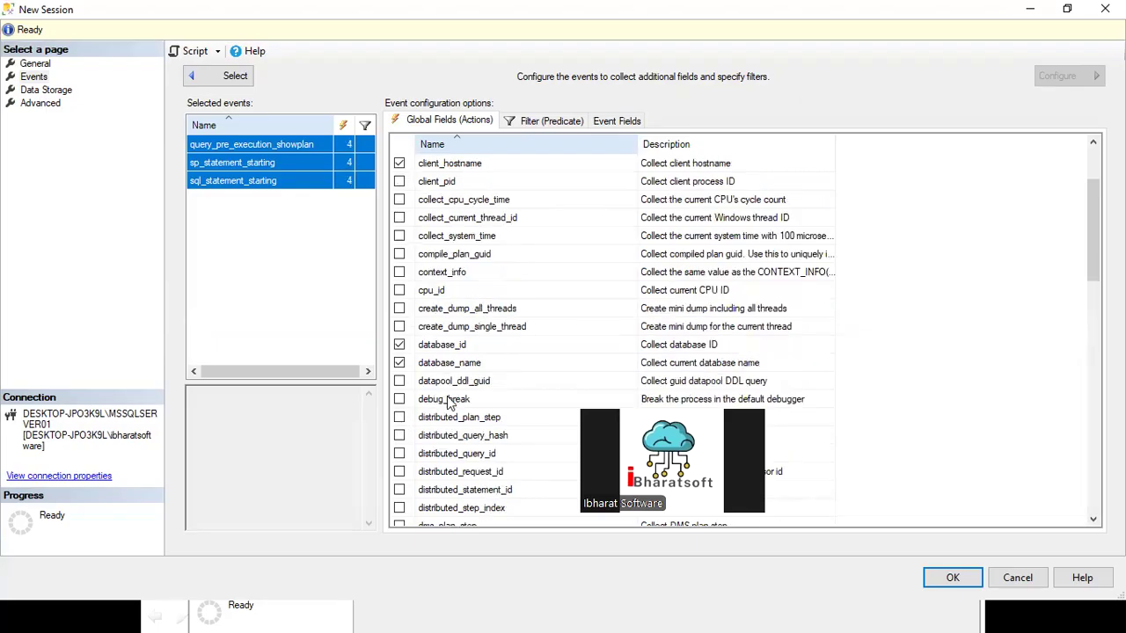
pyautogui.scroll(-1, 448, 400)
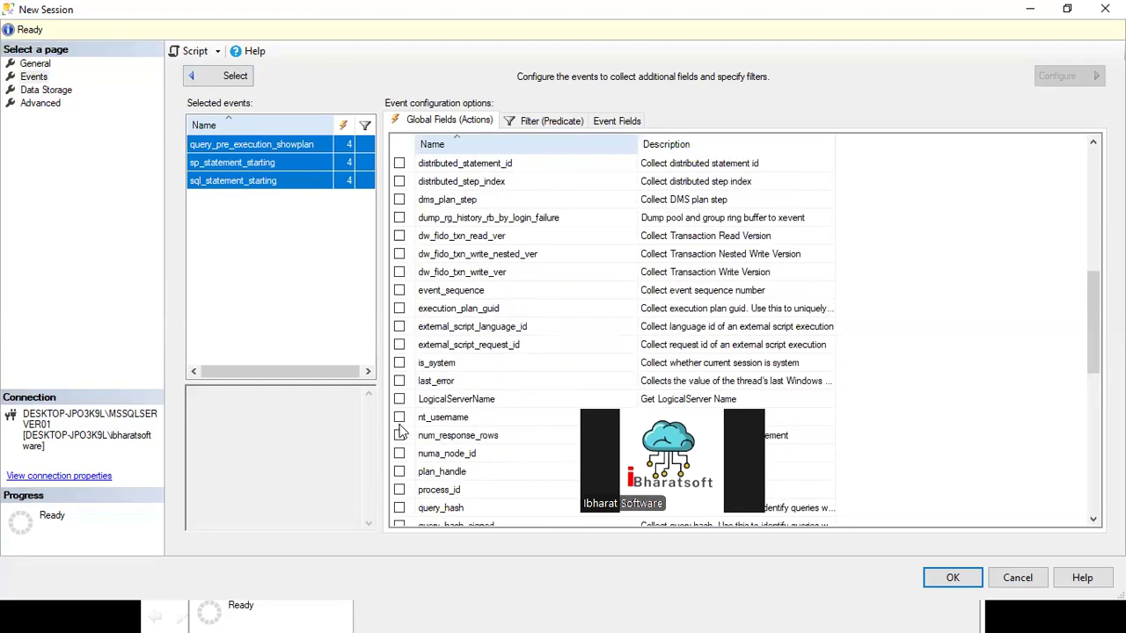
pyautogui.scroll(-2, 421, 389)
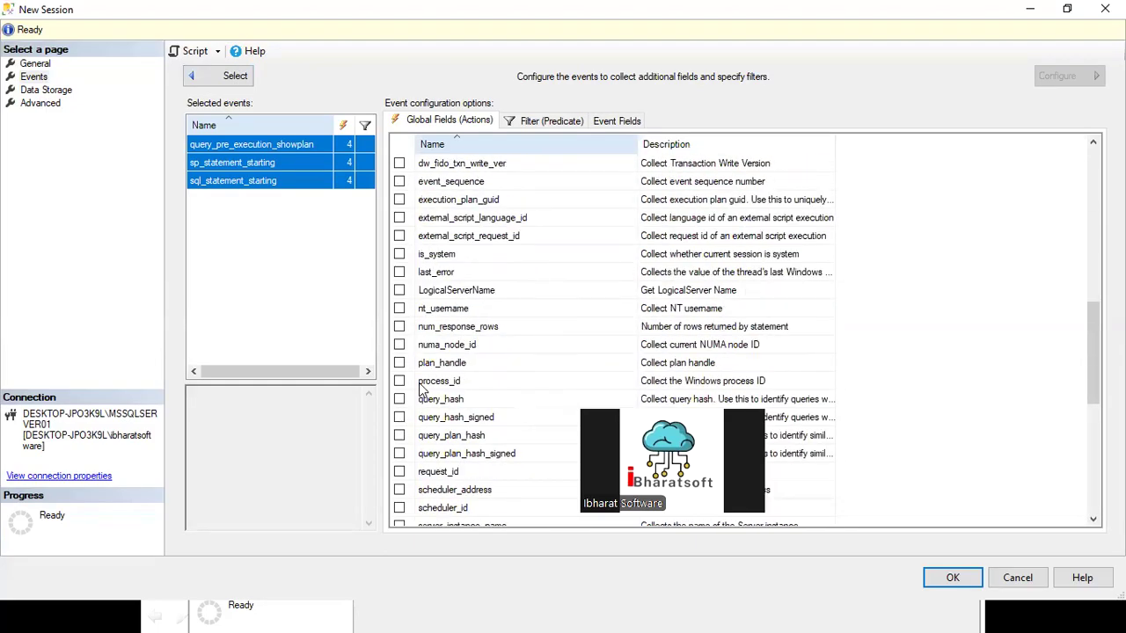
pyautogui.scroll(-1, 421, 389)
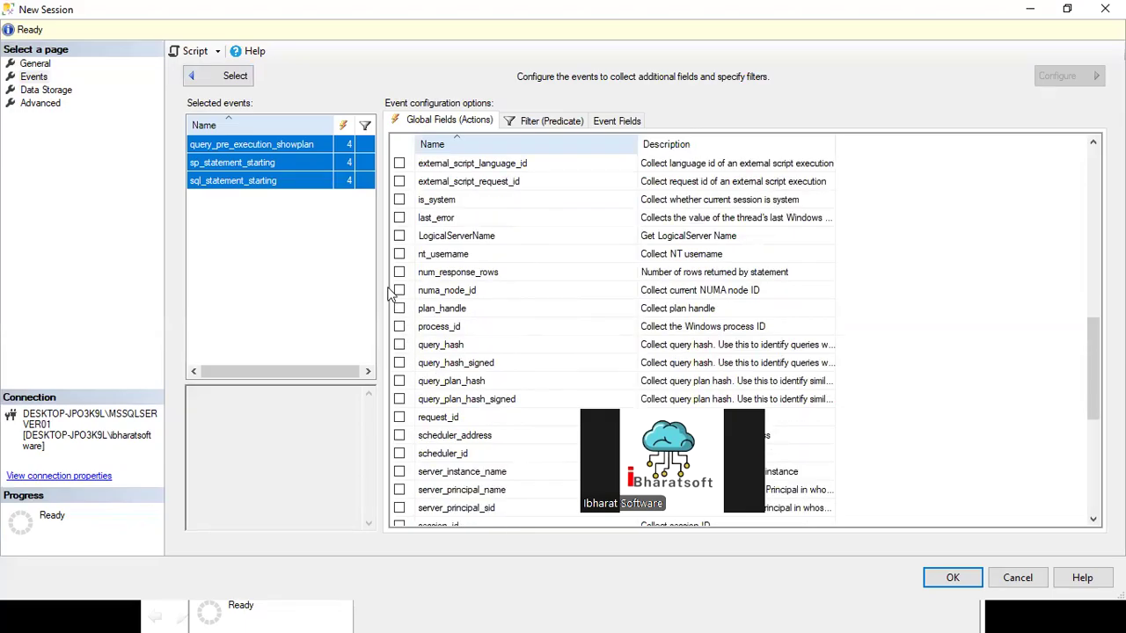
pyautogui.click(399, 253)
pyautogui.scroll(-1, 425, 369)
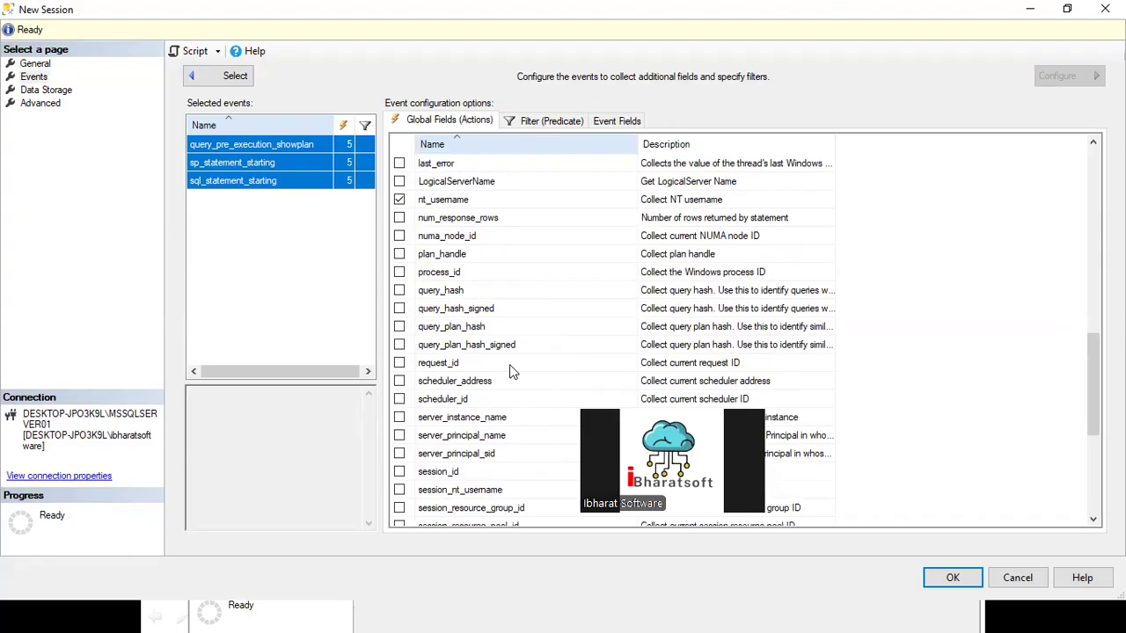
pyautogui.scroll(-1, 399, 403)
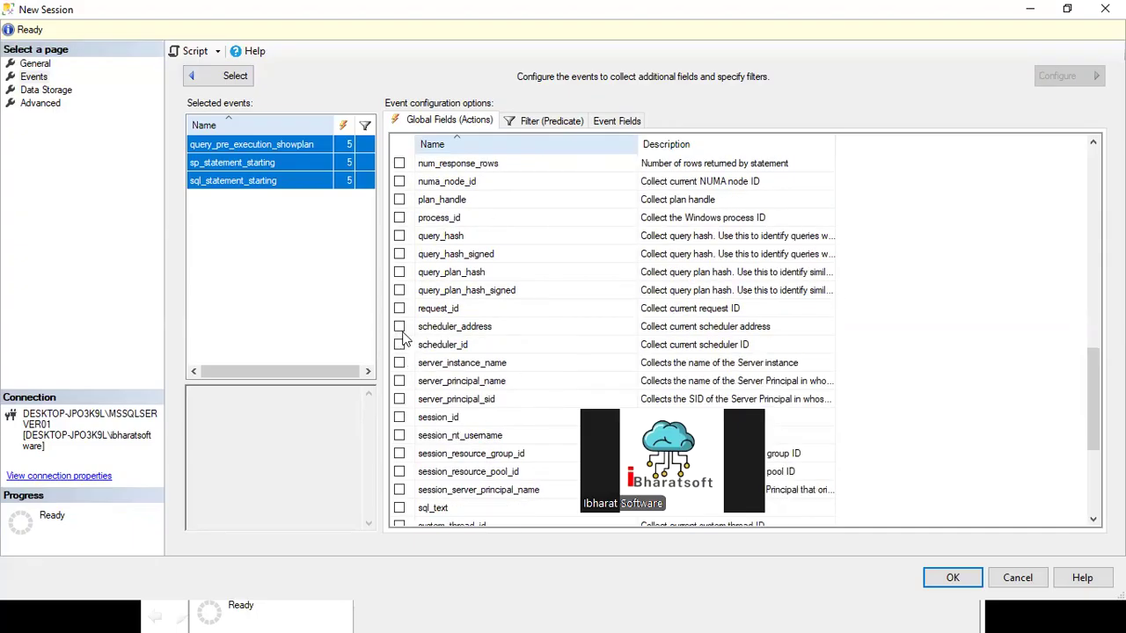
pyautogui.click(400, 417)
pyautogui.scroll(-2, 427, 421)
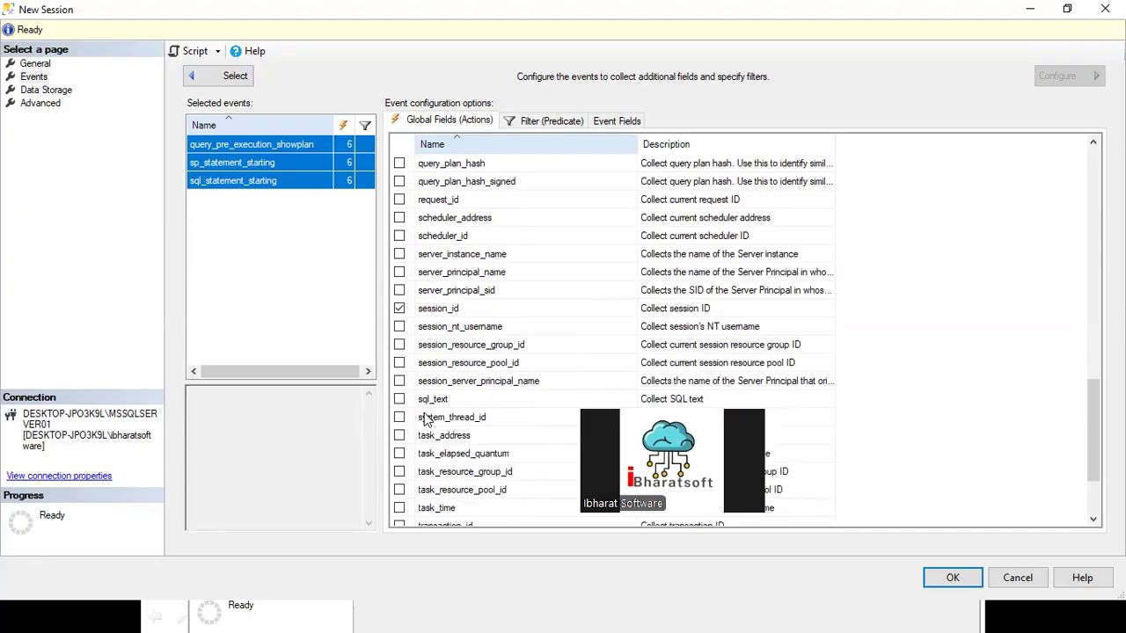
pyautogui.click(399, 399)
pyautogui.scroll(-2, 460, 401)
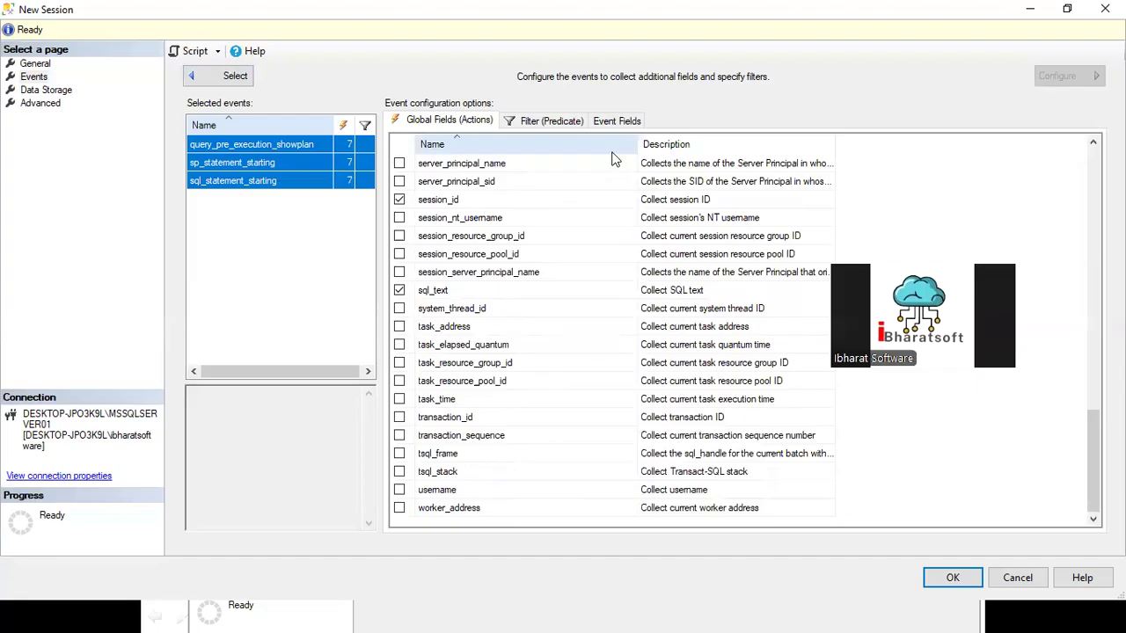
# Step: Add a filter clause on the field sqlserver.database_name for the three events
pyautogui.click(562, 123)
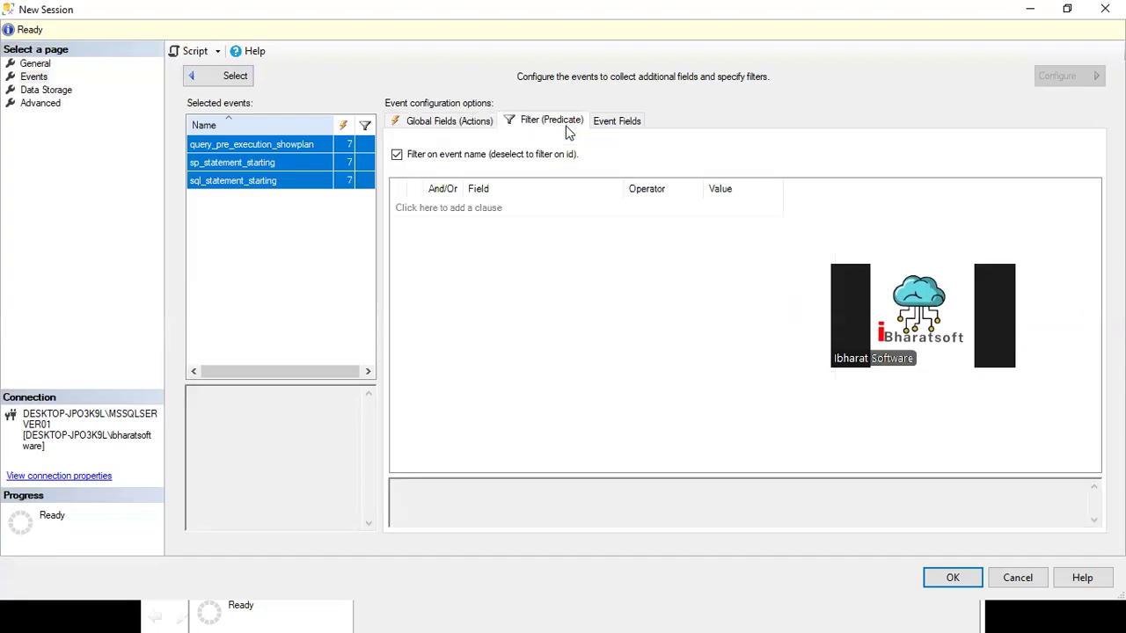
pyautogui.click(518, 211)
pyautogui.click(562, 207)
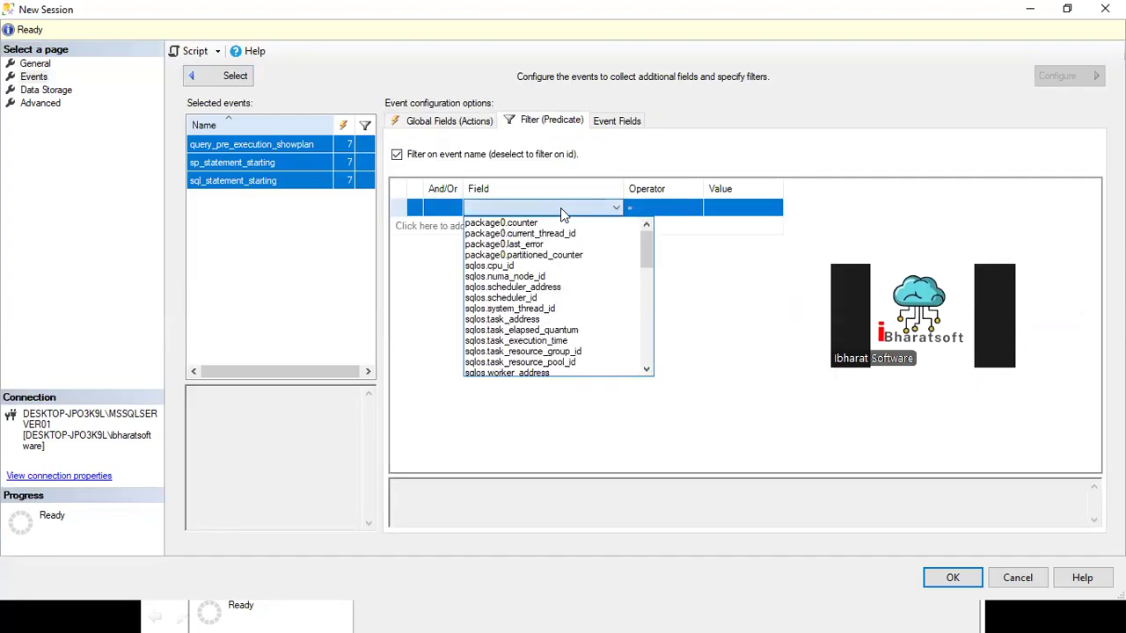
pyautogui.scroll(-2, 550, 324)
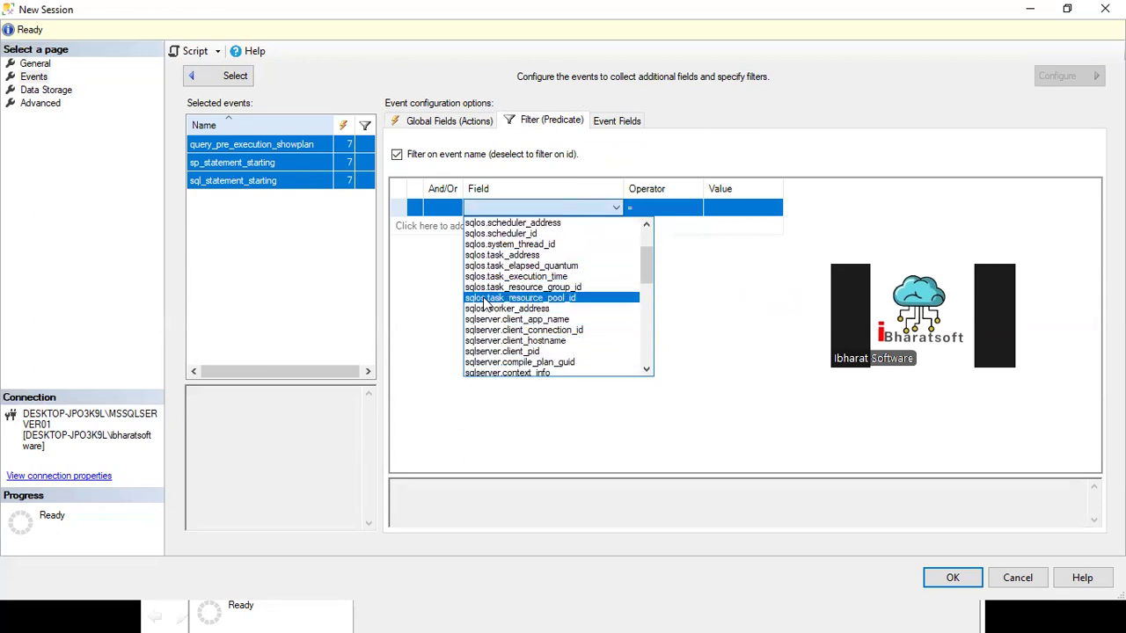
pyautogui.click(646, 371)
pyautogui.click(646, 370)
pyautogui.click(646, 370)
pyautogui.click(519, 364)
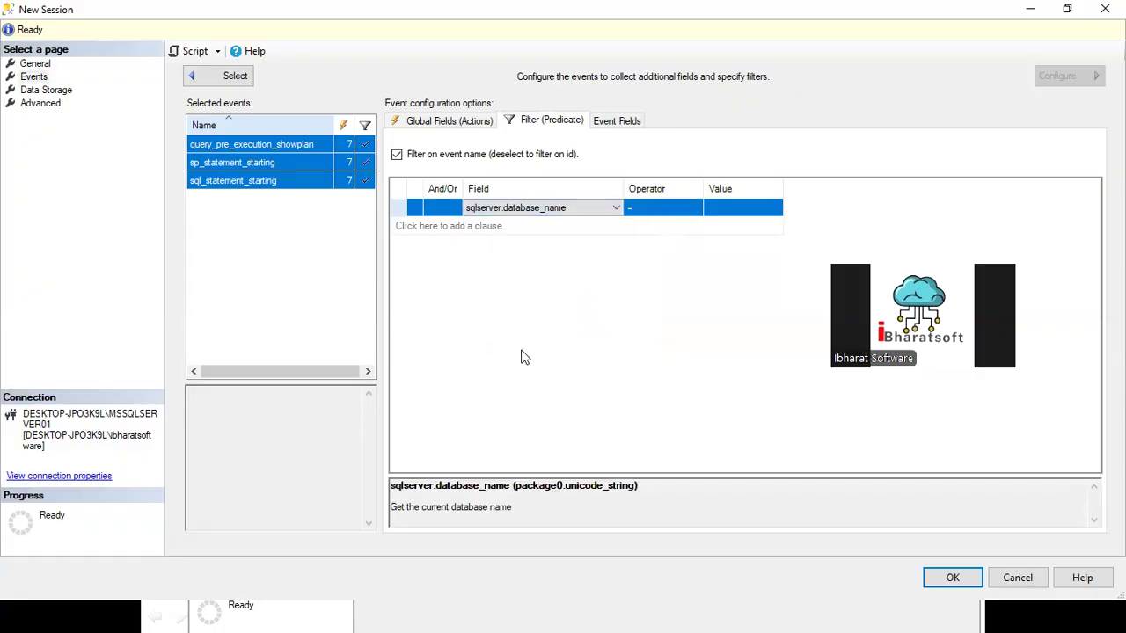
# Step: Copy the AdventureWorks2022 database name without brackets via the query editor and enter it as the filter clause's value
pyautogui.click(744, 209)
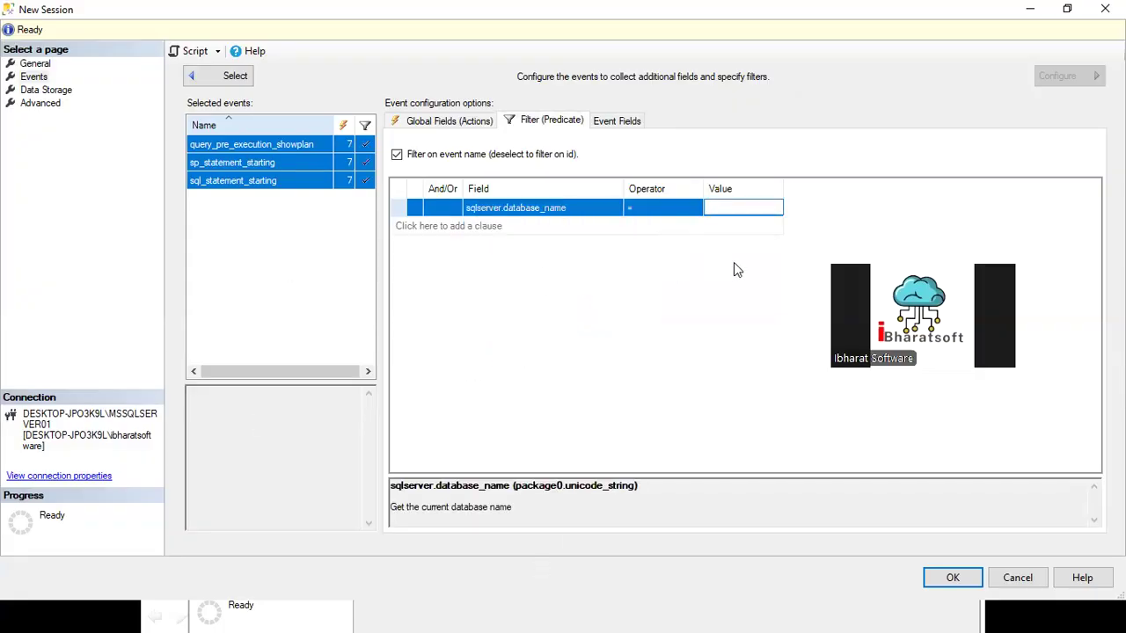
pyautogui.hotkey('ctrl', 'v')
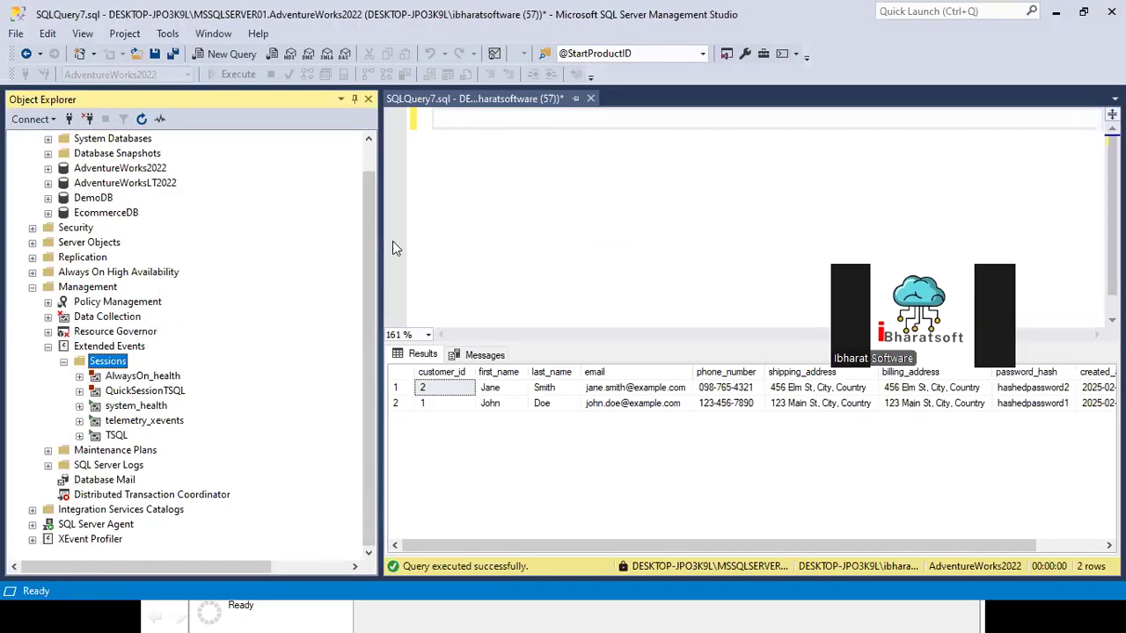
pyautogui.moveTo(146, 213); pyautogui.dragTo(517, 155)
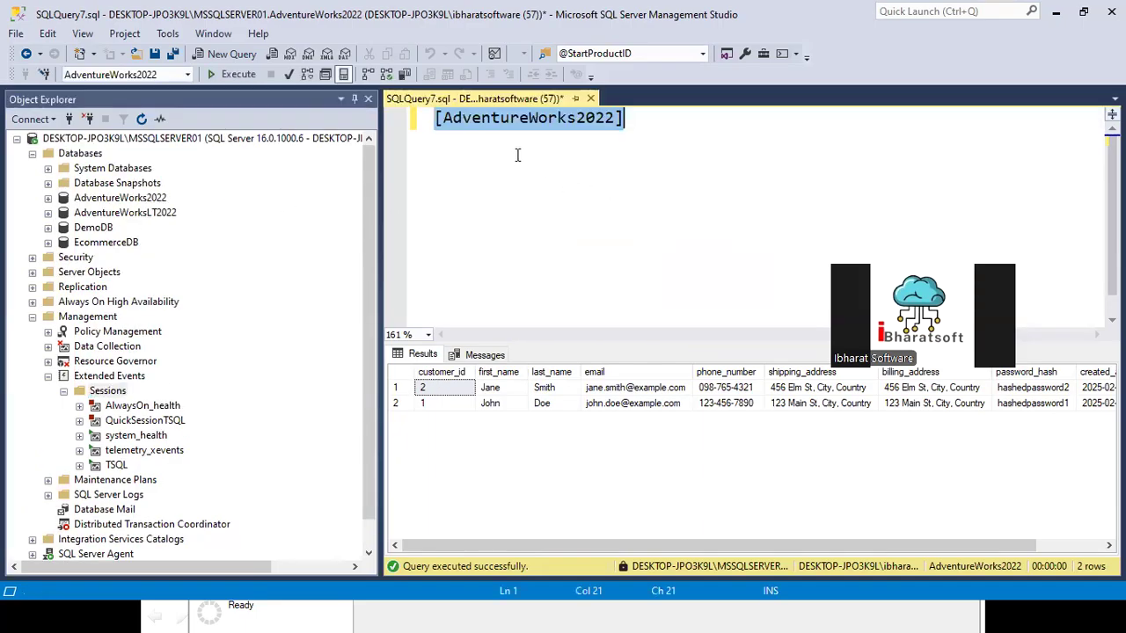
pyautogui.moveTo(442, 117); pyautogui.dragTo(616, 123)
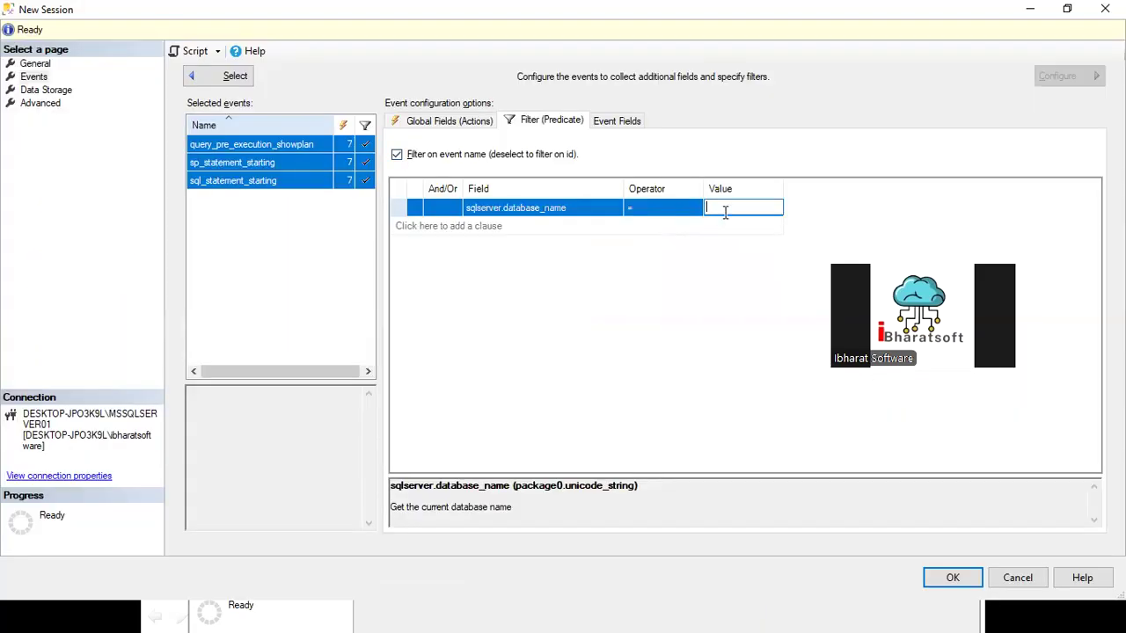
pyautogui.write('AdventureWorks2022')
# Step: Add an event_file target to the session's data storage and create the session
pyautogui.click(46, 92)
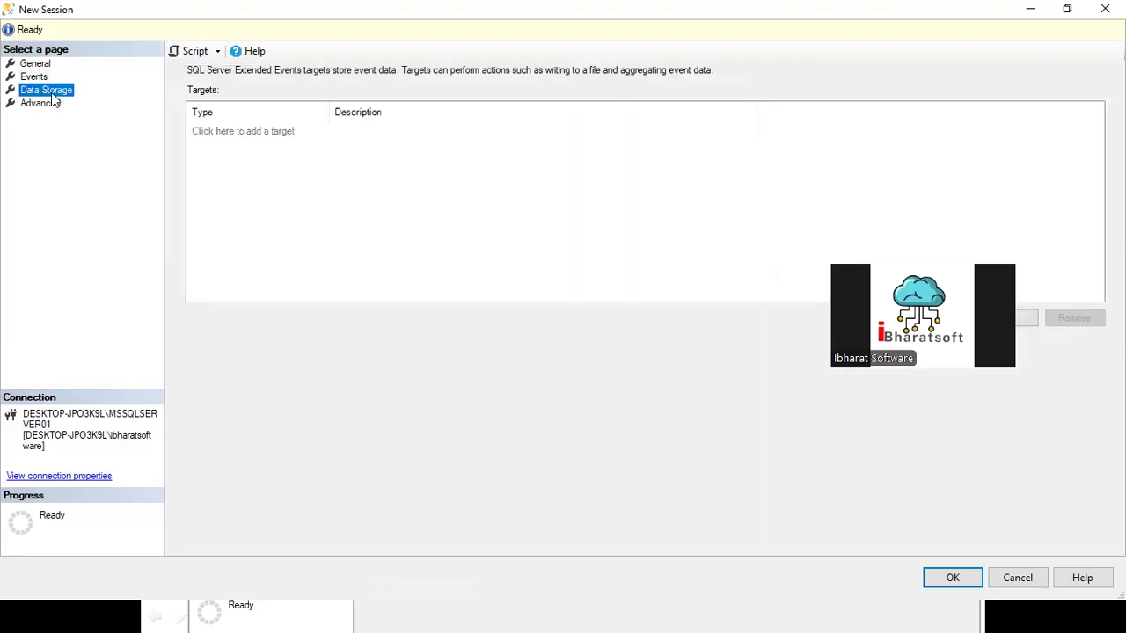
pyautogui.click(273, 137)
pyautogui.click(283, 136)
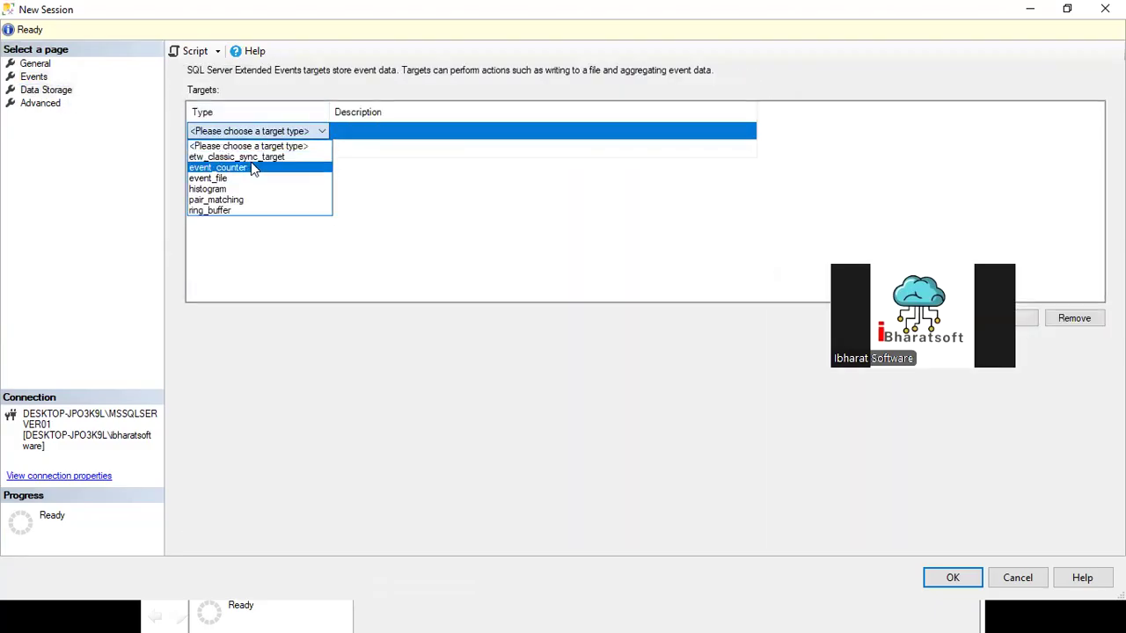
pyautogui.click(222, 179)
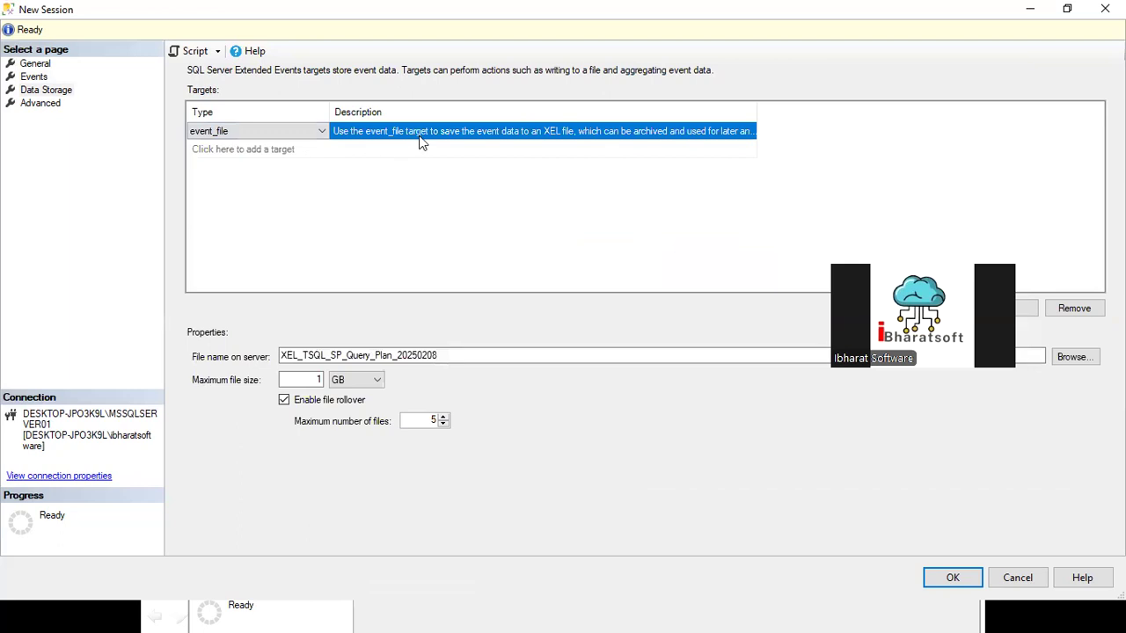
pyautogui.click(456, 352)
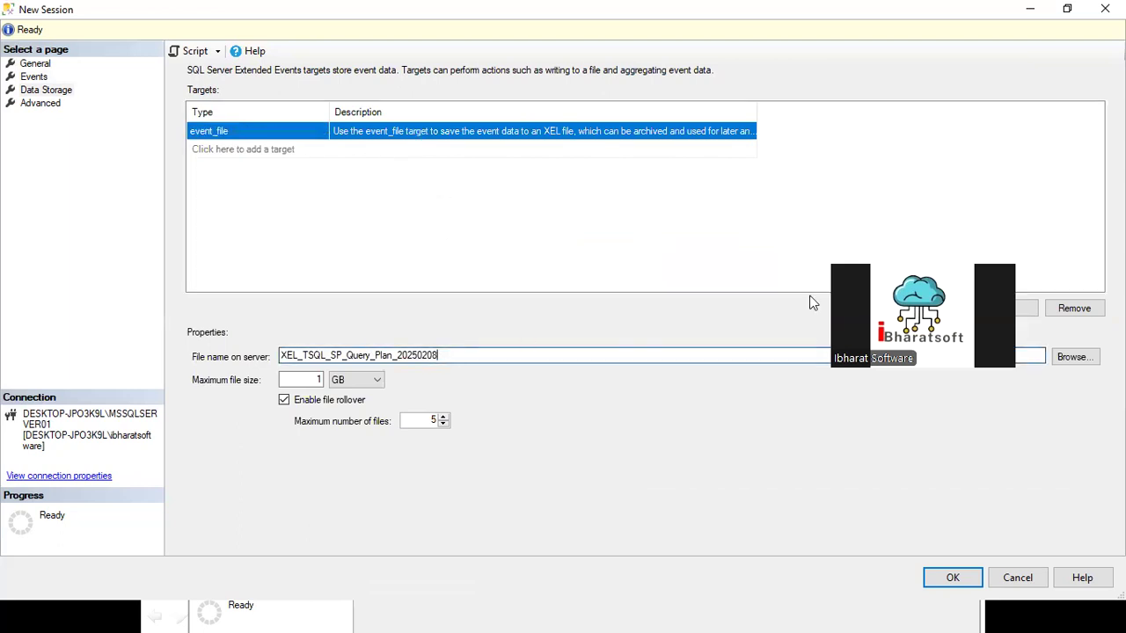
pyautogui.click(948, 577)
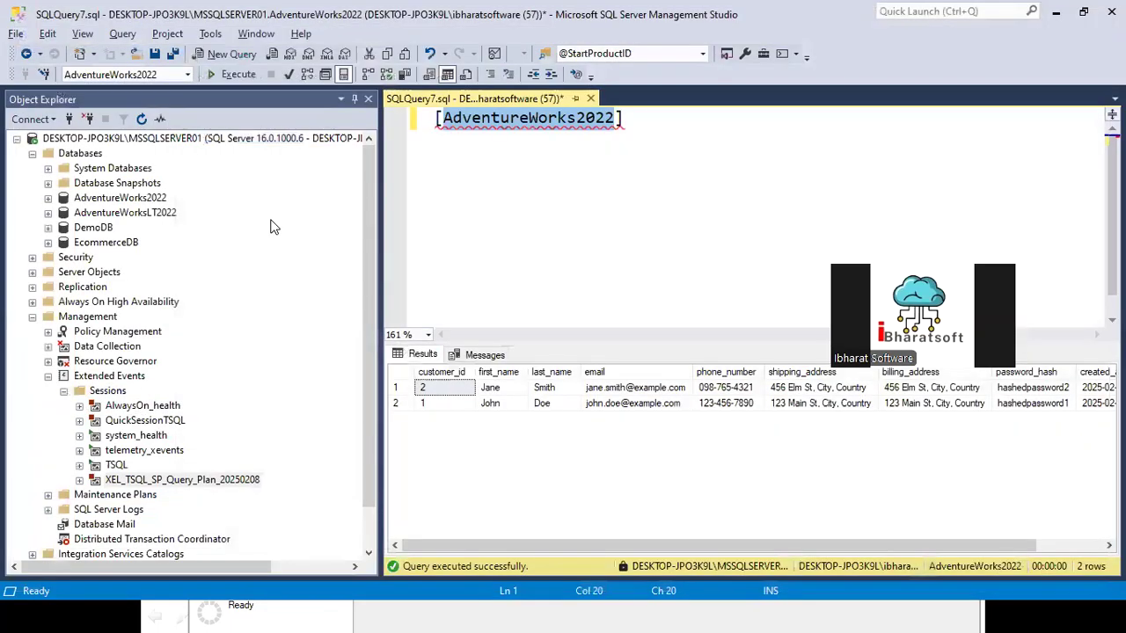
# Step: Start the XEL_TSQL_SP_Query_Plan_20250208 session and open its live data view
pyautogui.rightClick(155, 484)
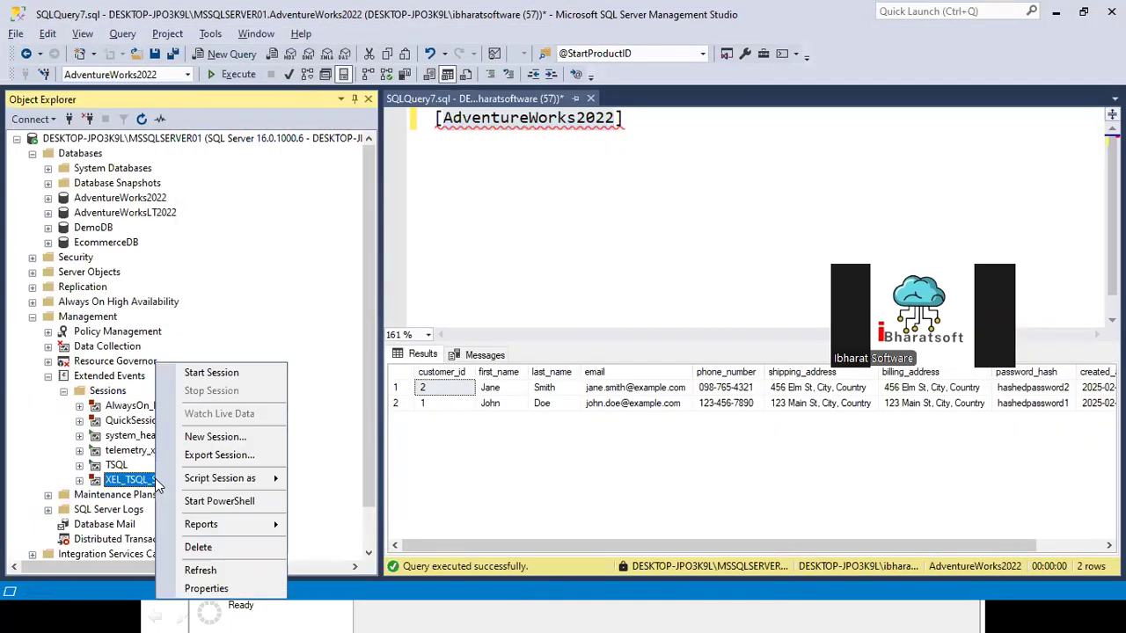
pyautogui.click(274, 262)
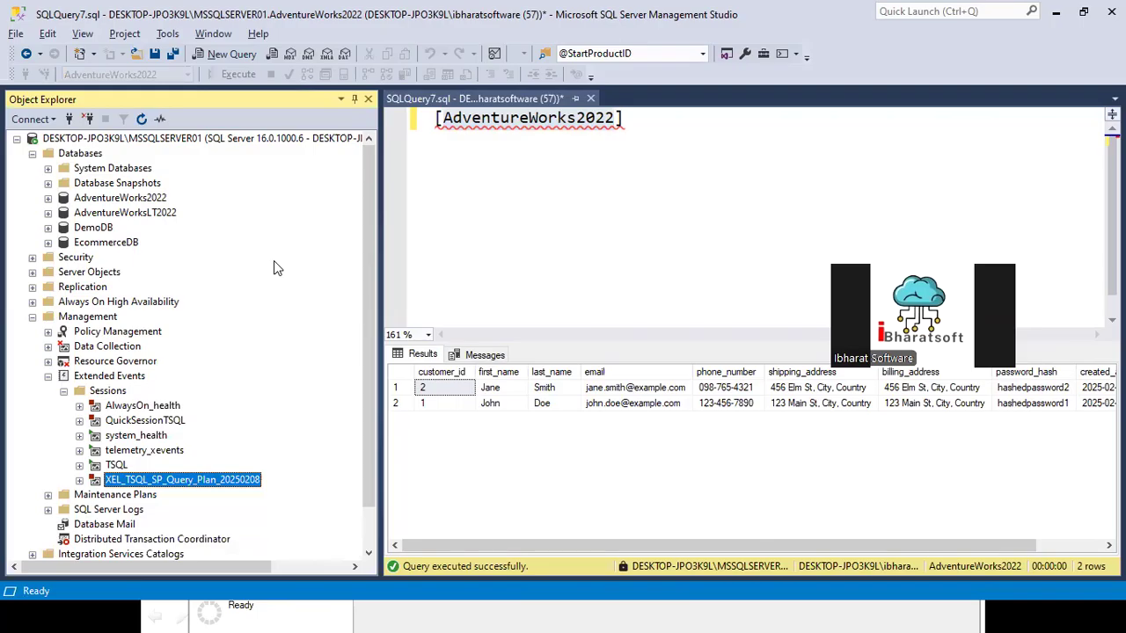
pyautogui.rightClick(209, 486)
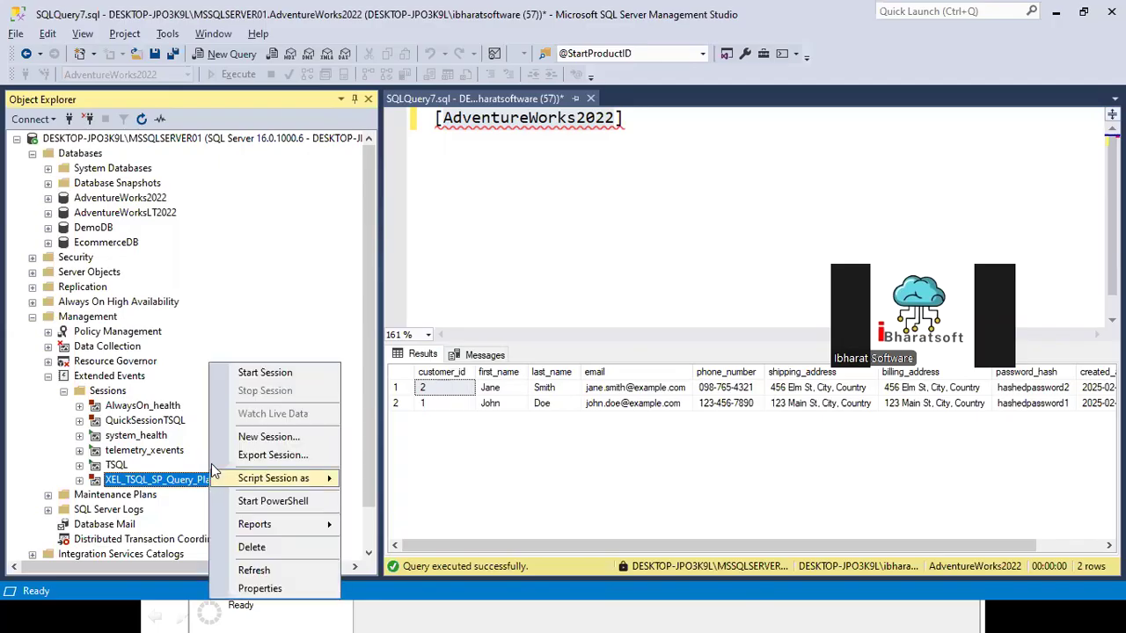
pyautogui.click(255, 380)
pyautogui.rightClick(154, 482)
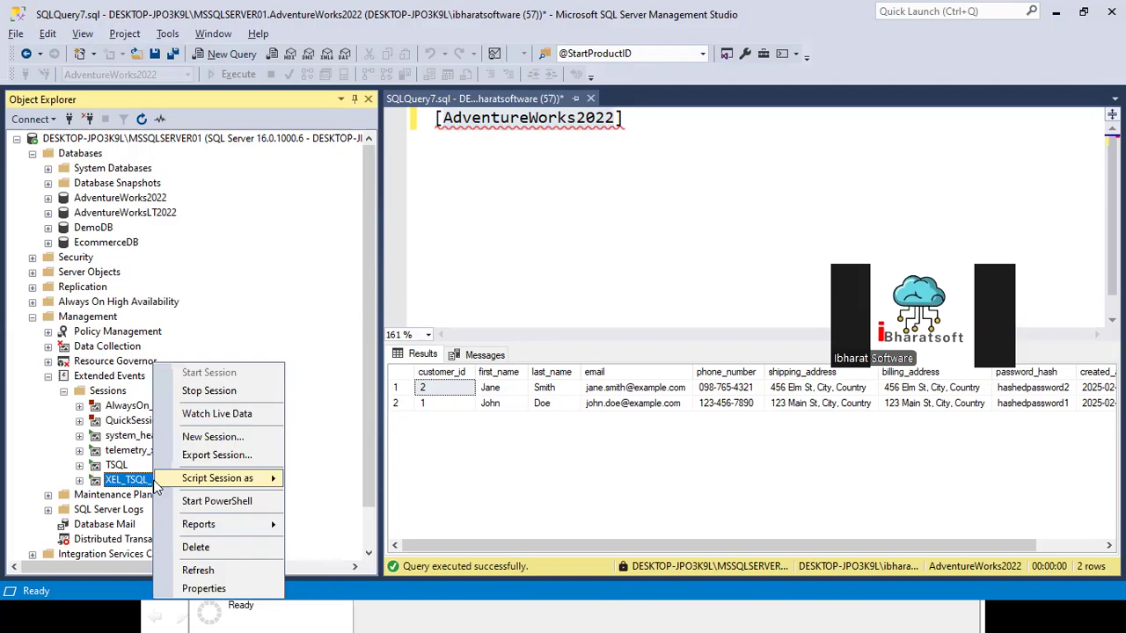
pyautogui.click(216, 415)
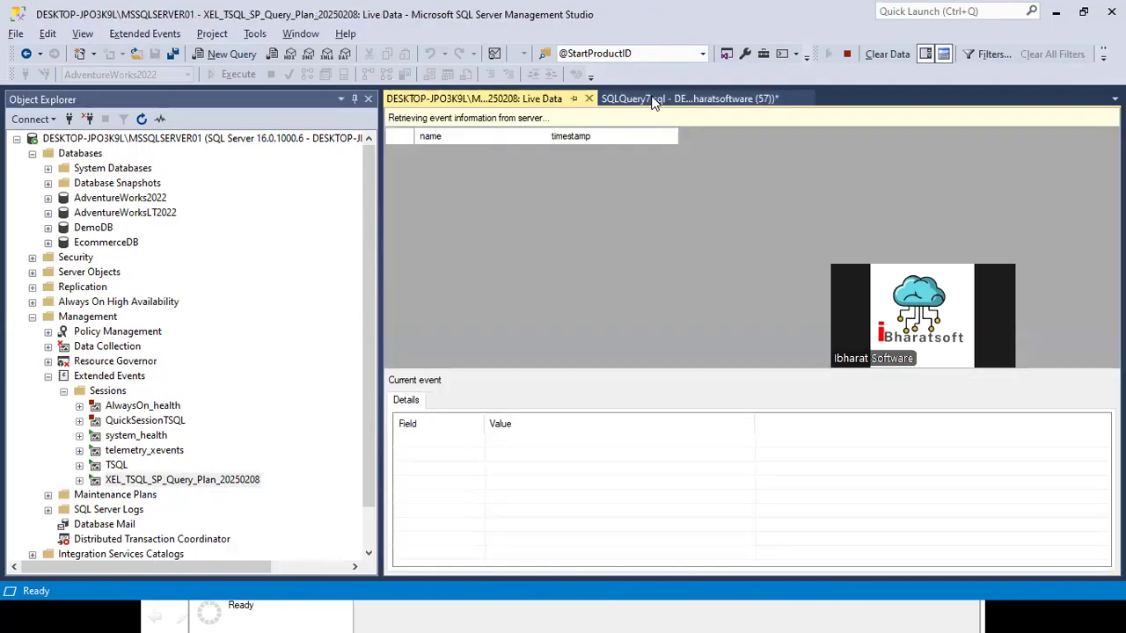
# Step: Replace the text in the SQLQuery7 query editor with "select * from Person.Person" and execute it
pyautogui.click(649, 99)
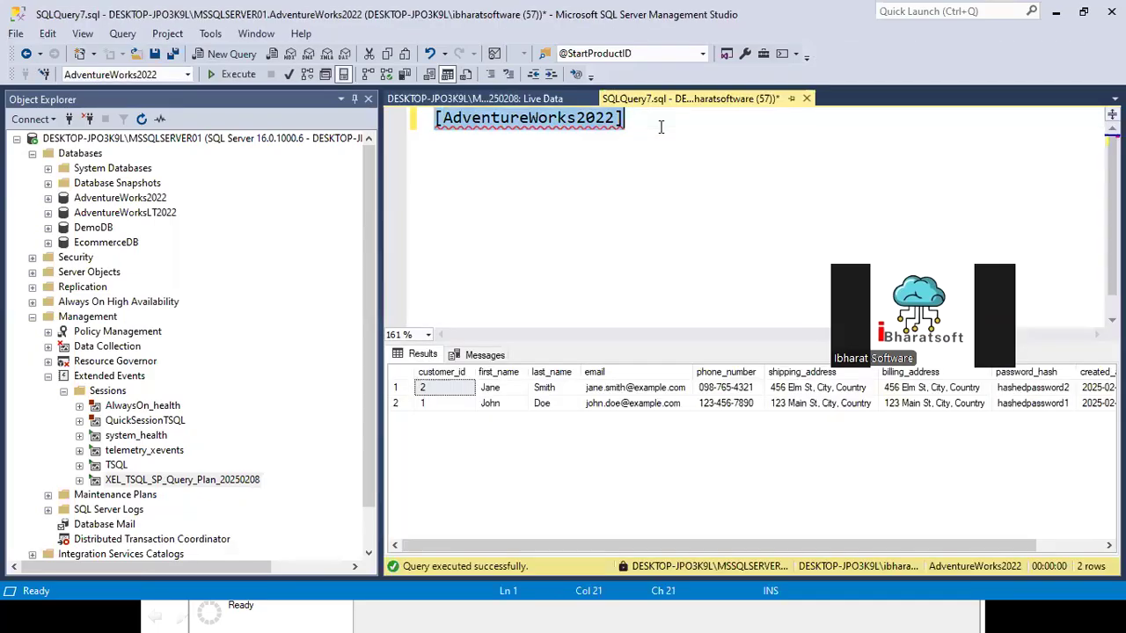
pyautogui.write('select * from per')
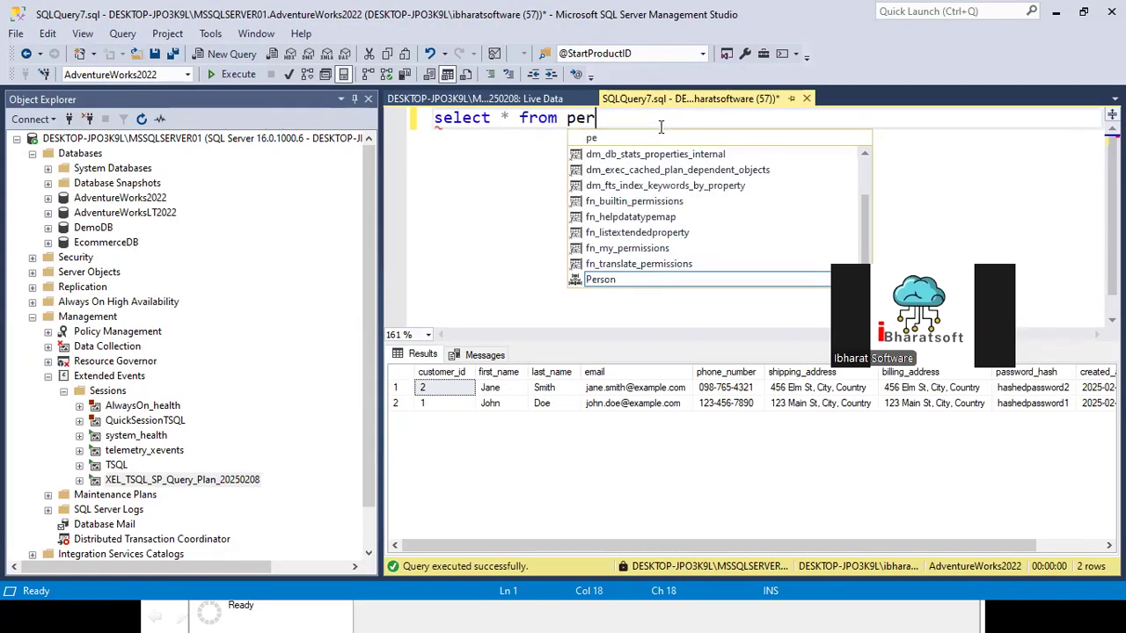
pyautogui.doubleClick(615, 273)
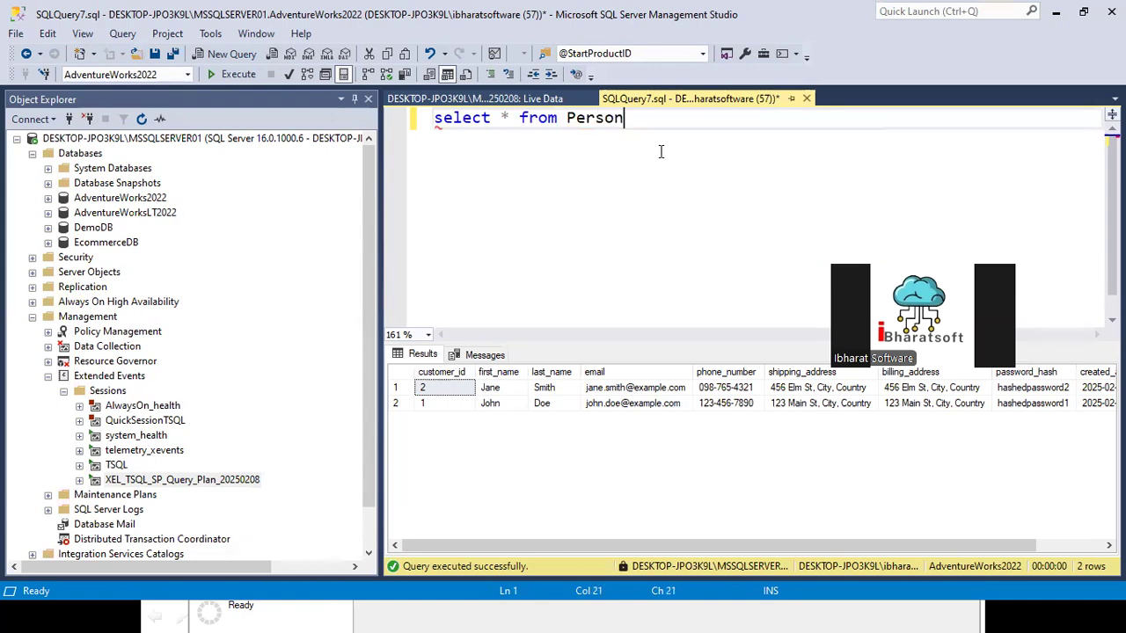
pyautogui.write('.pe')
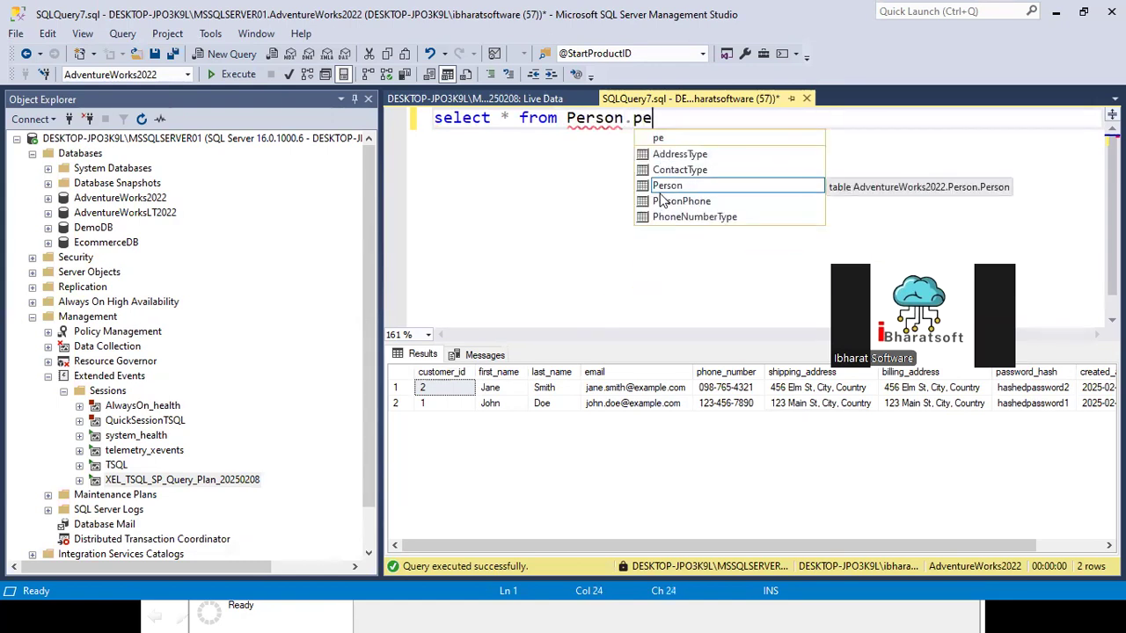
pyautogui.doubleClick(666, 184)
pyautogui.click(231, 76)
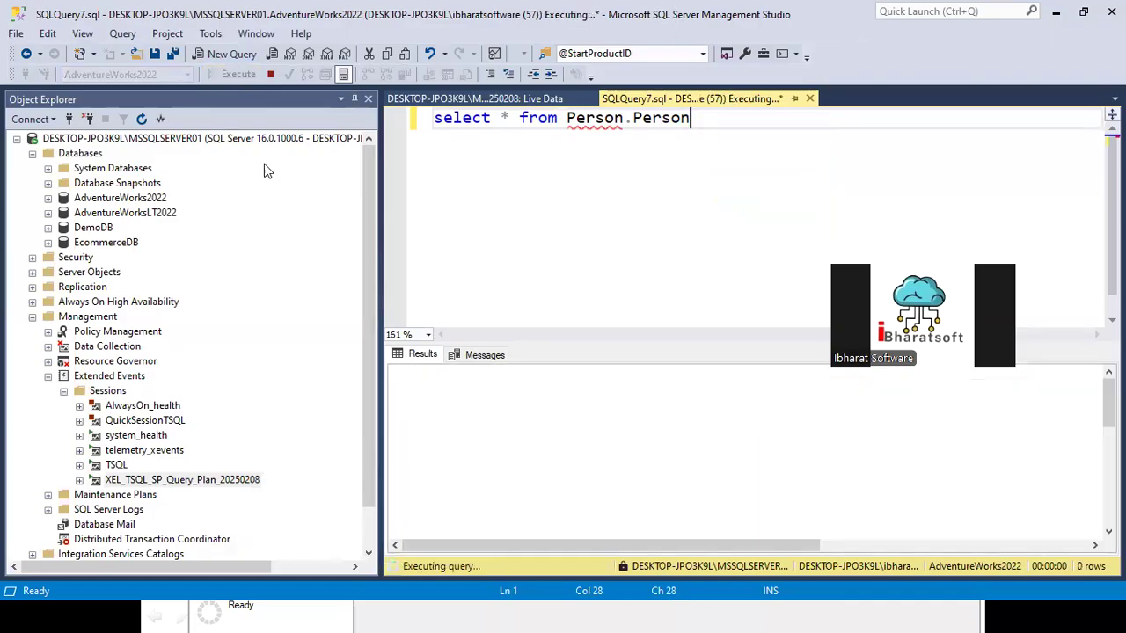
# Step: In the live data, examine the sql_text of the sql_statement_starting event and the query plan of the query_pre_execution_showplan event
pyautogui.click(485, 97)
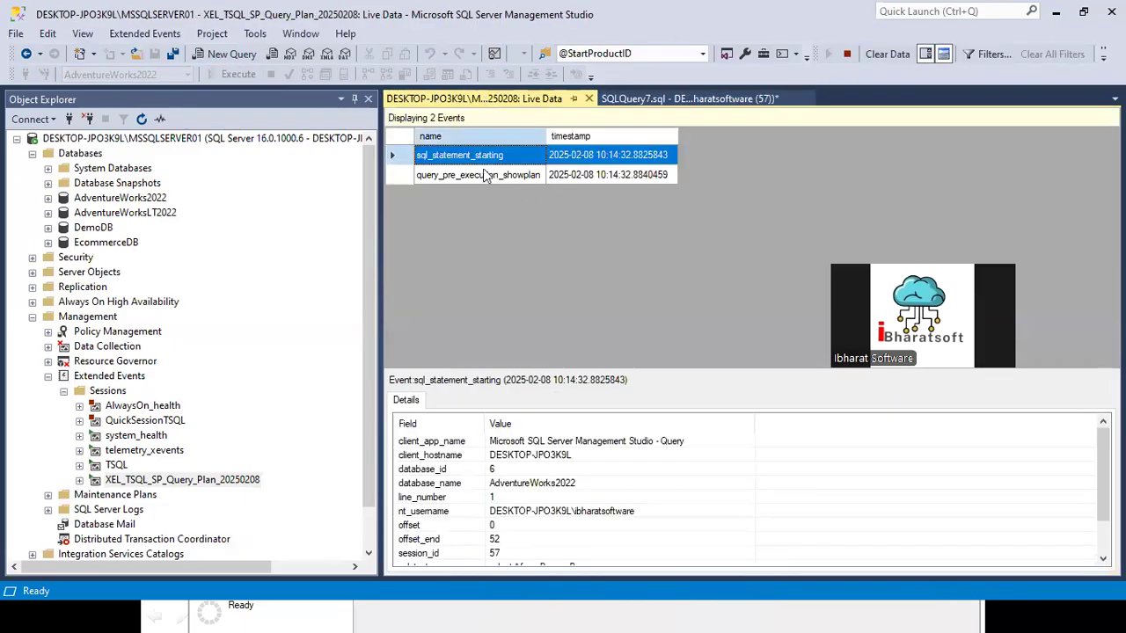
pyautogui.moveTo(546, 133); pyautogui.dragTo(586, 134)
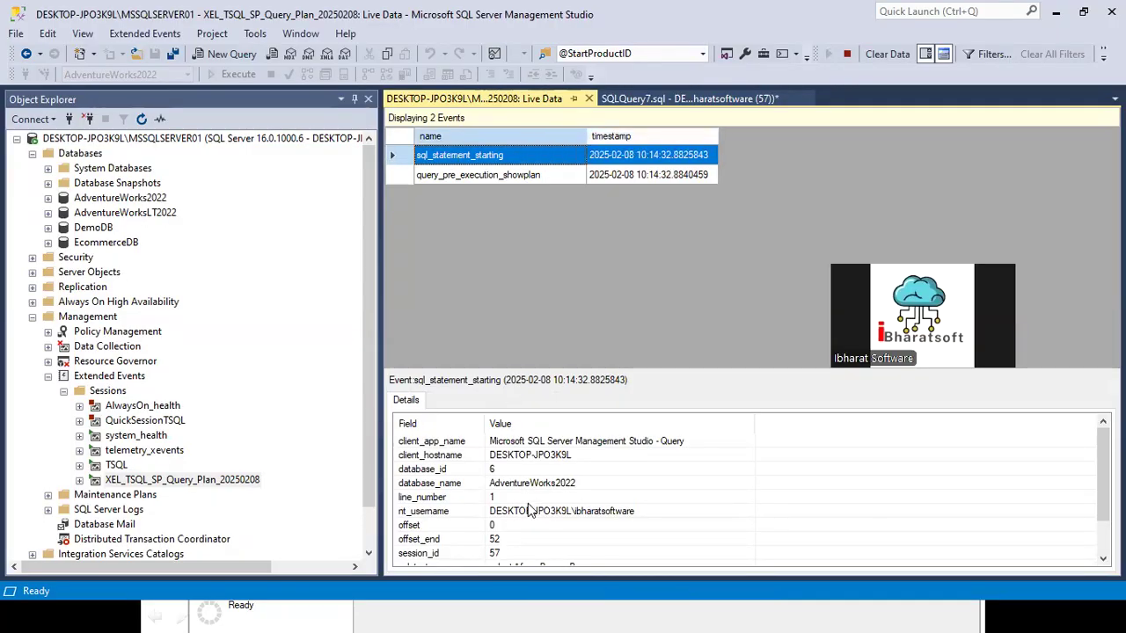
pyautogui.scroll(-2, 532, 508)
pyautogui.click(495, 527)
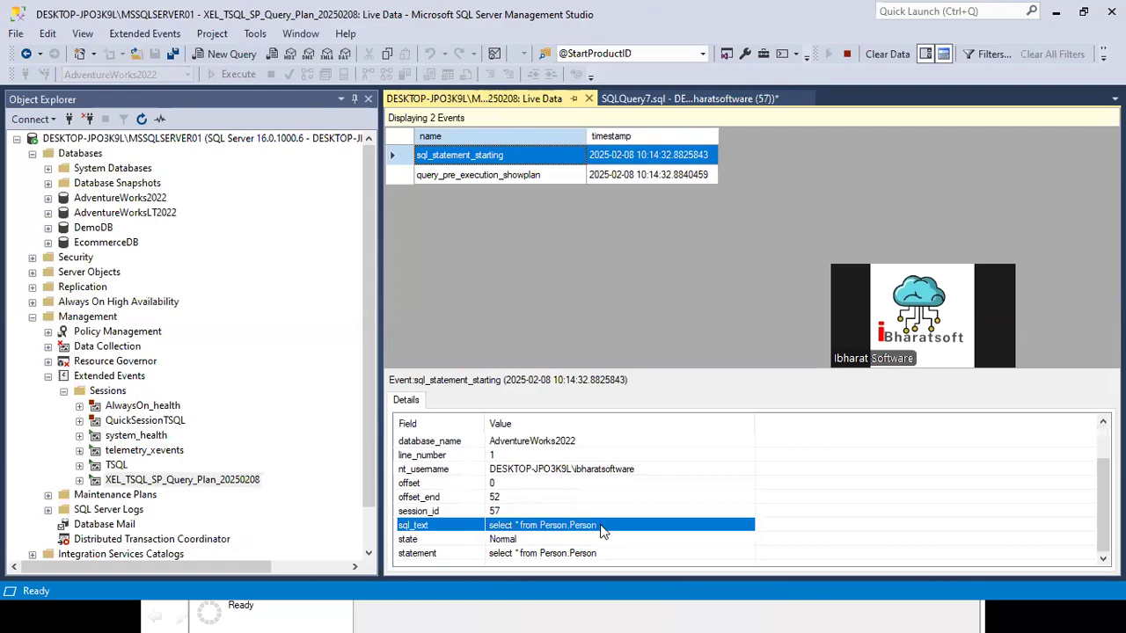
pyautogui.click(478, 175)
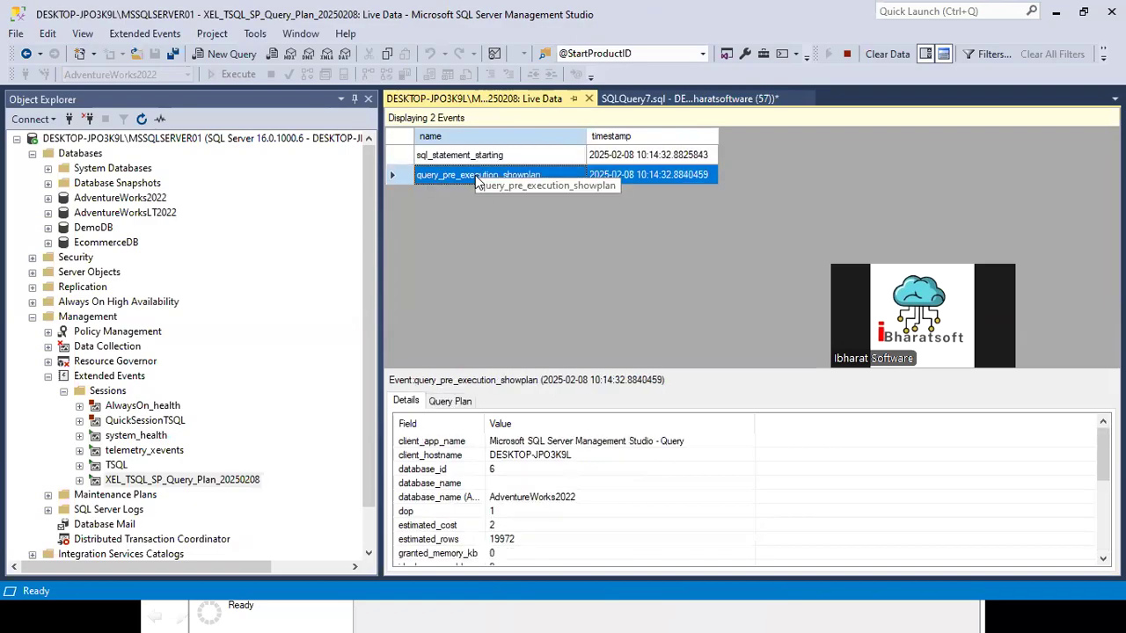
pyautogui.click(446, 405)
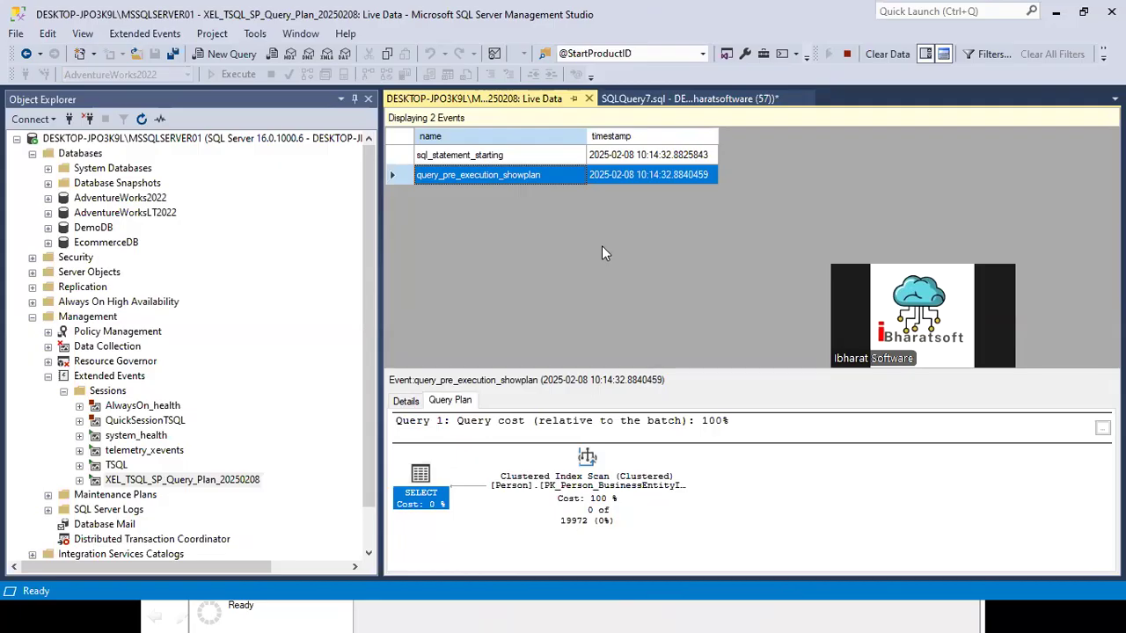
# Step: Append "order by 1 desc" to the Person.Person query in SQLQuery7 and execute it
pyautogui.click(643, 97)
pyautogui.moveTo(726, 130); pyautogui.dragTo(413, 133)
pyautogui.click(718, 112)
pyautogui.write('order')
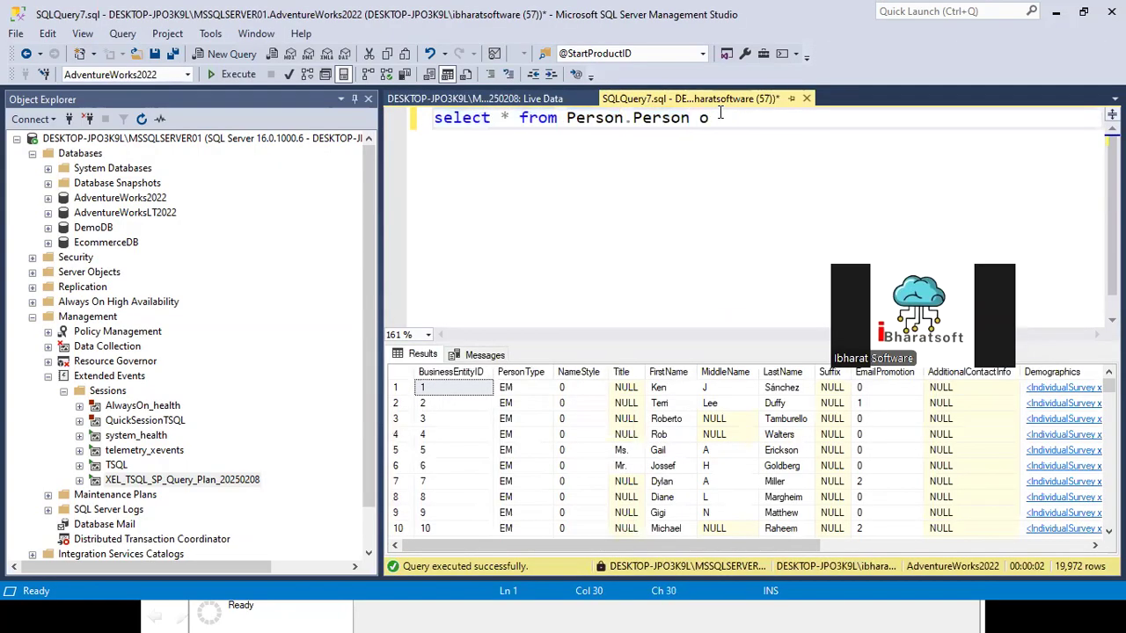
pyautogui.press('BackSpace')
pyautogui.press('BackSpace')
pyautogui.press('BackSpace')
pyautogui.press('BackSpace')
pyautogui.press('BackSpace')
pyautogui.write('der by 1 desc')
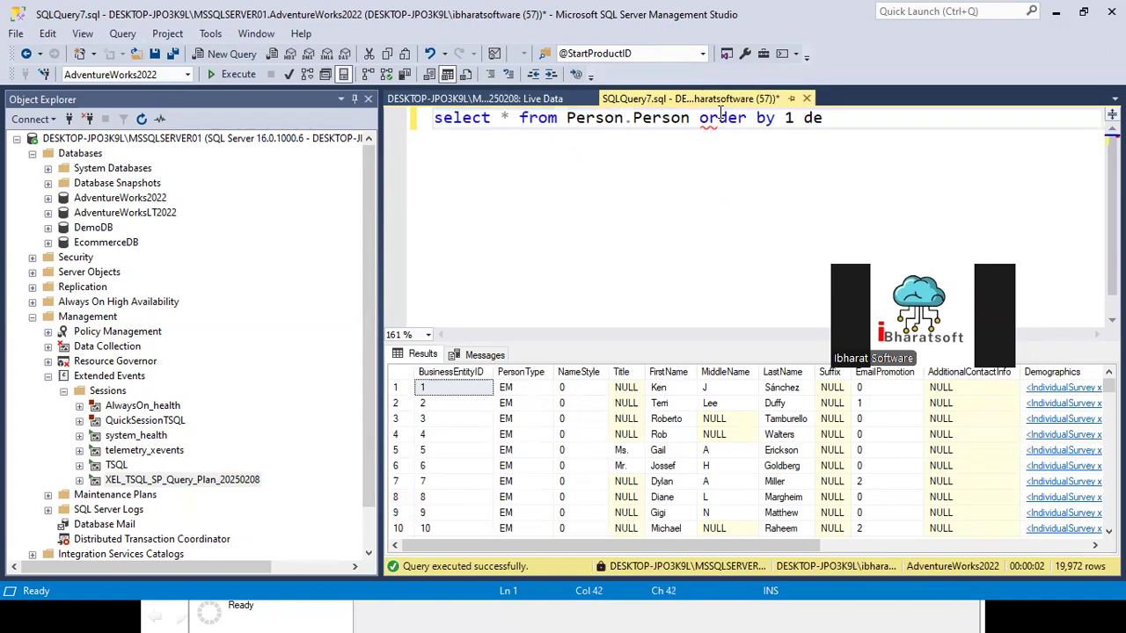
pyautogui.click(226, 76)
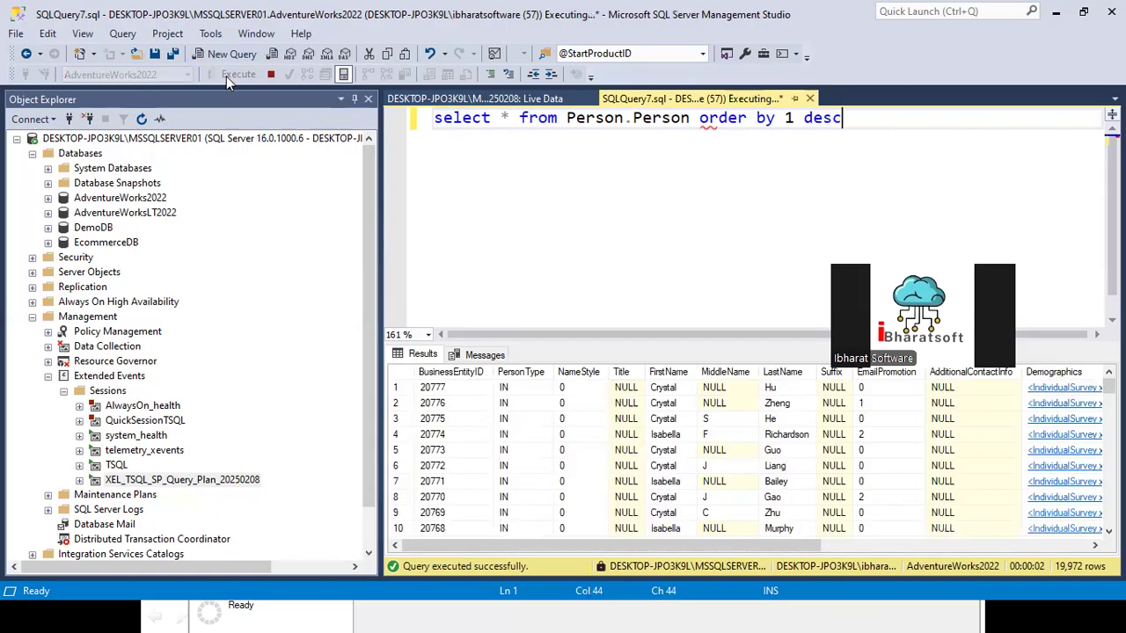
# Step: Examine the query plan and statement captured for the sorted Person.Person query and compare them with the query text
pyautogui.click(498, 101)
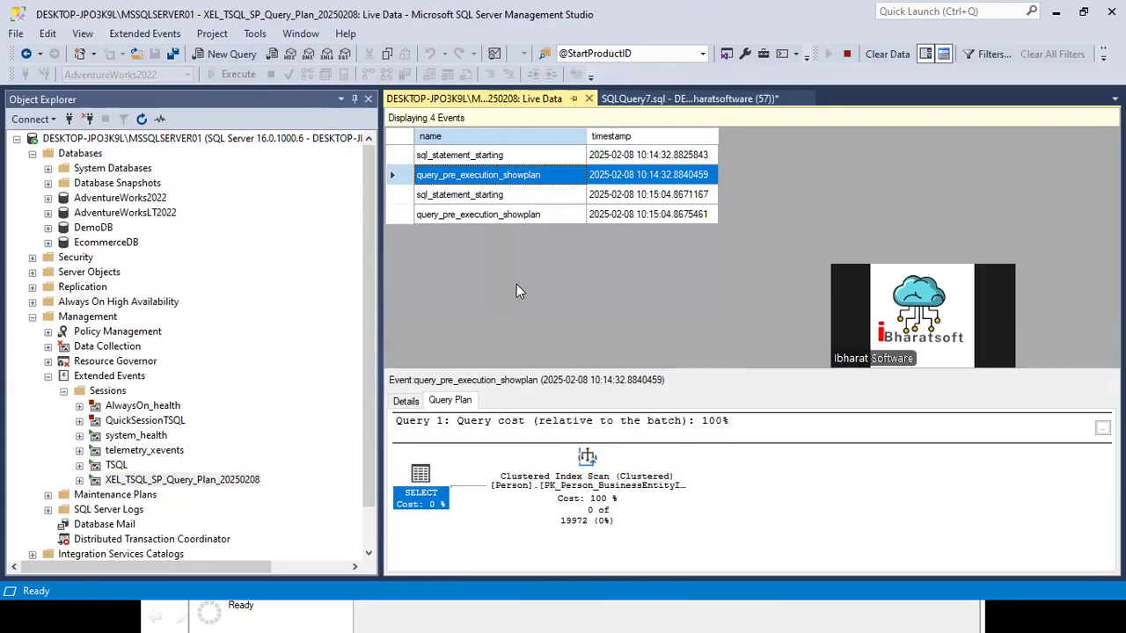
pyautogui.click(483, 215)
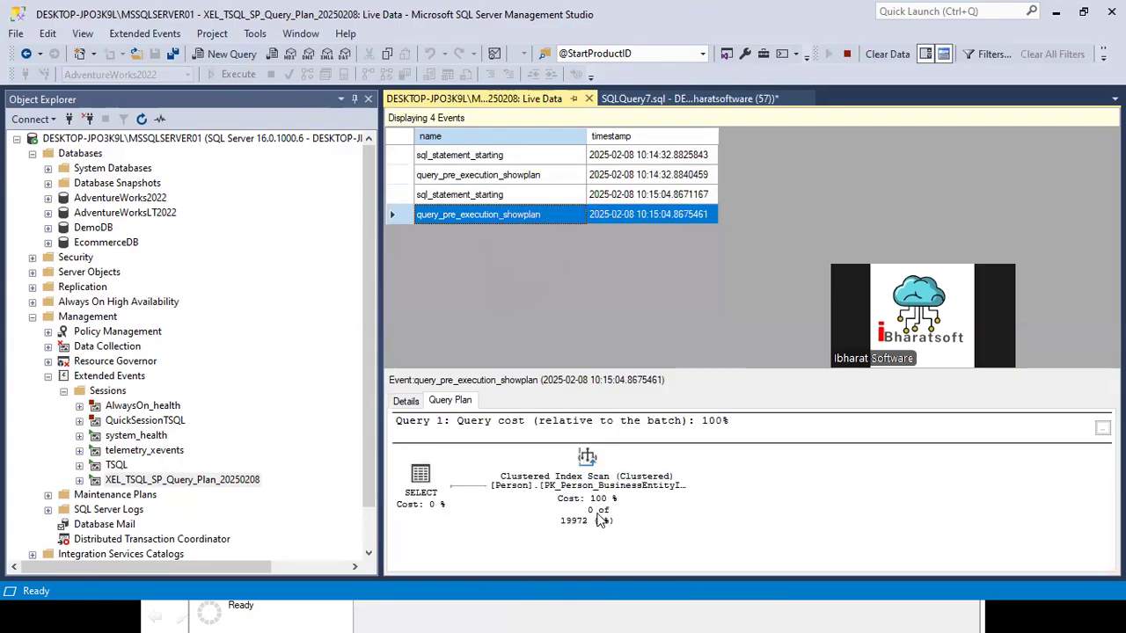
pyautogui.click(459, 194)
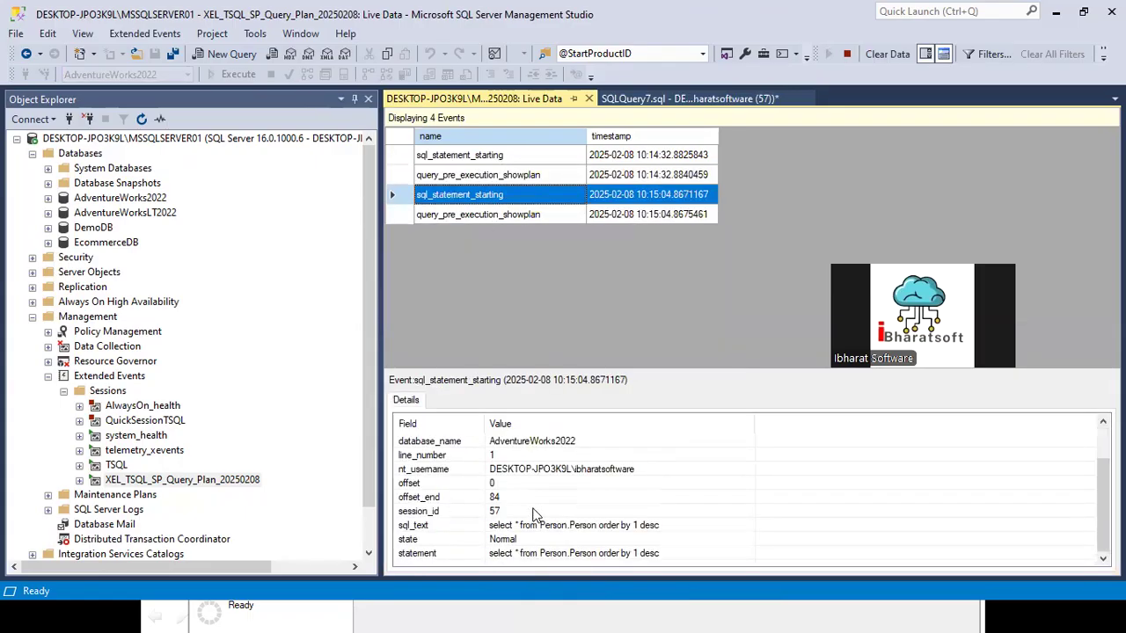
pyautogui.click(615, 554)
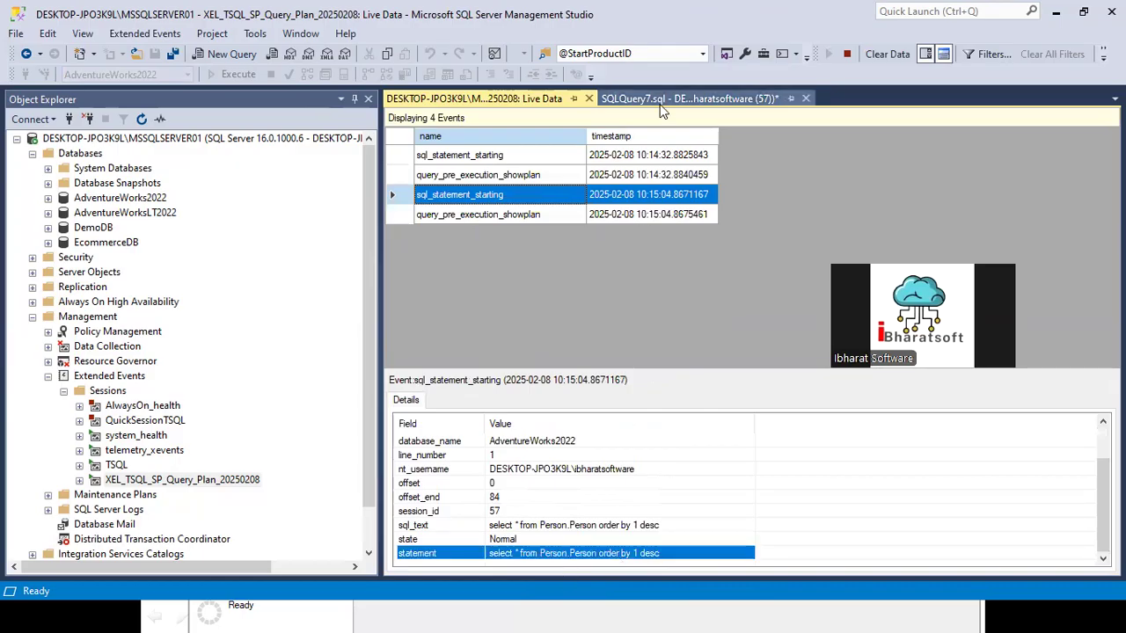
pyautogui.click(686, 98)
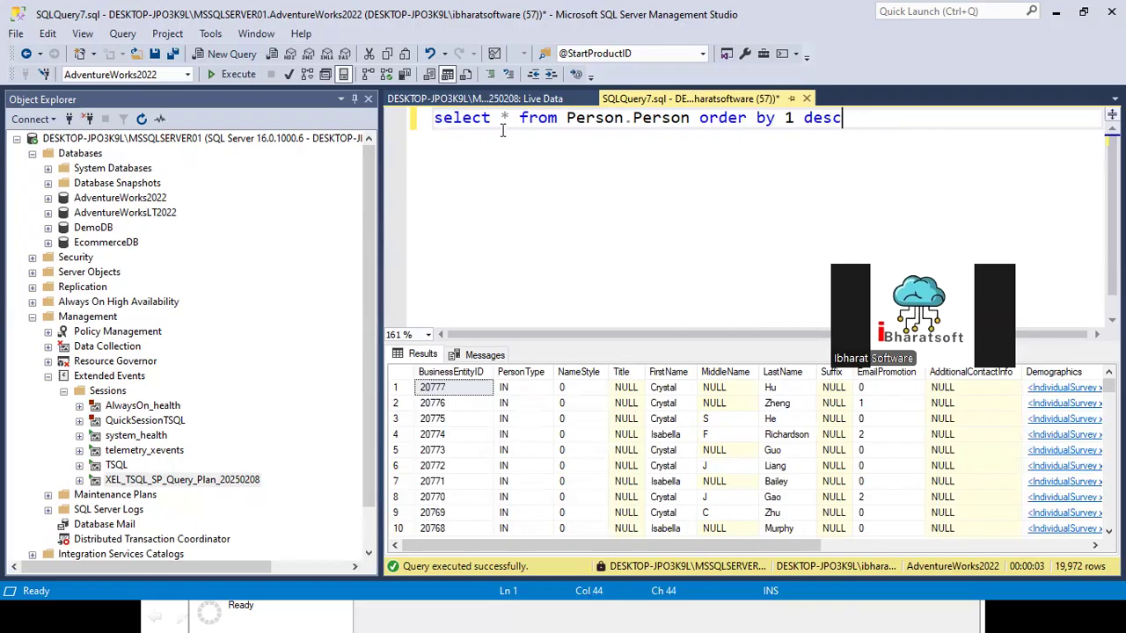
pyautogui.moveTo(856, 131); pyautogui.dragTo(404, 126)
pyautogui.click(495, 102)
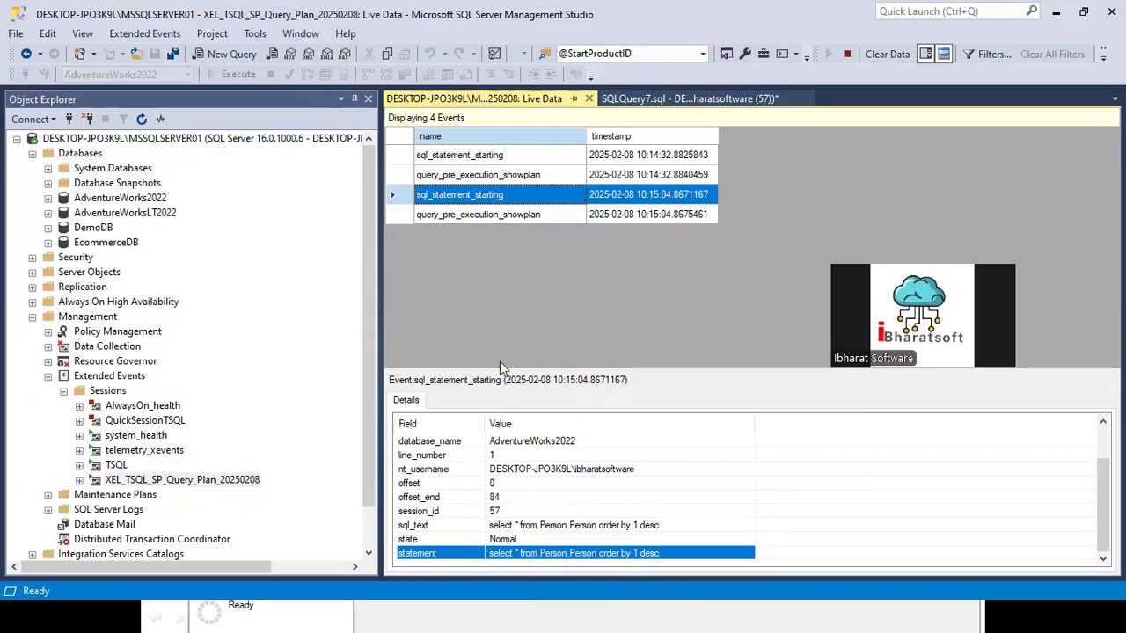
# Step: Query the top 1000 rows of SalesLT.CustomerAddress in AdventureWorksLT2022, remove the database prefix from the FROM clause and execute it again
pyautogui.click(49, 213)
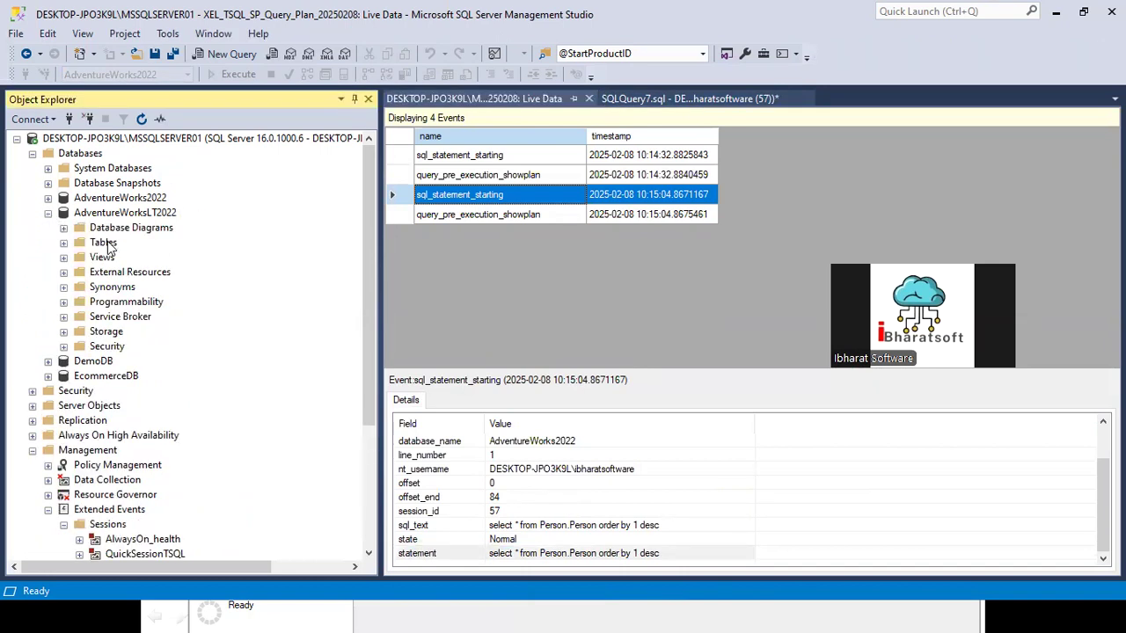
pyautogui.doubleClick(103, 242)
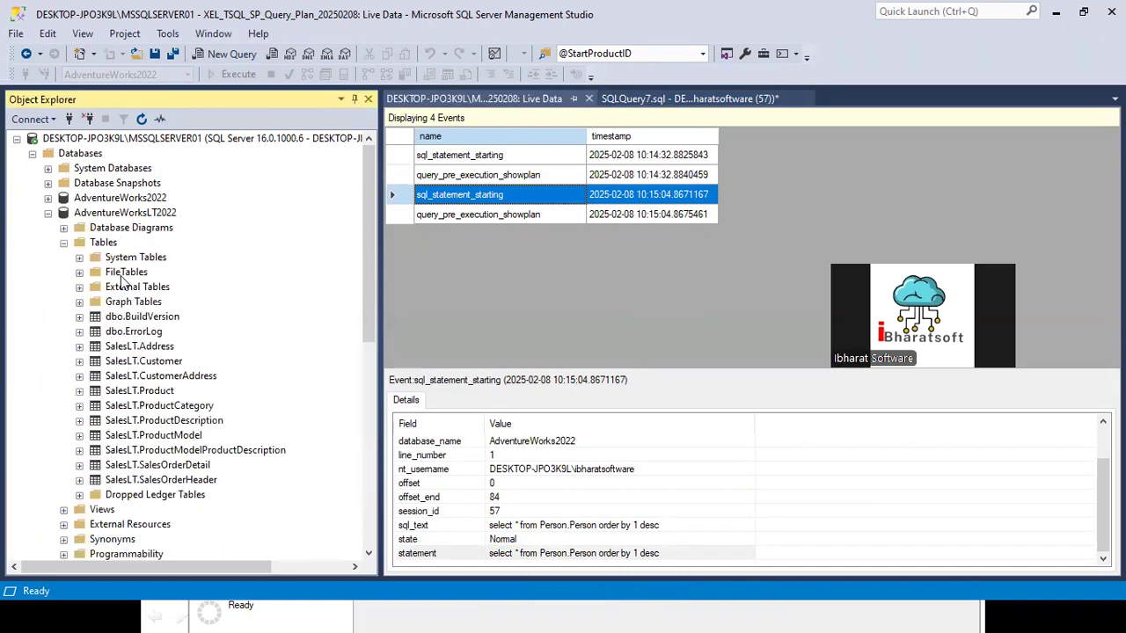
pyautogui.rightClick(160, 378)
pyautogui.click(233, 276)
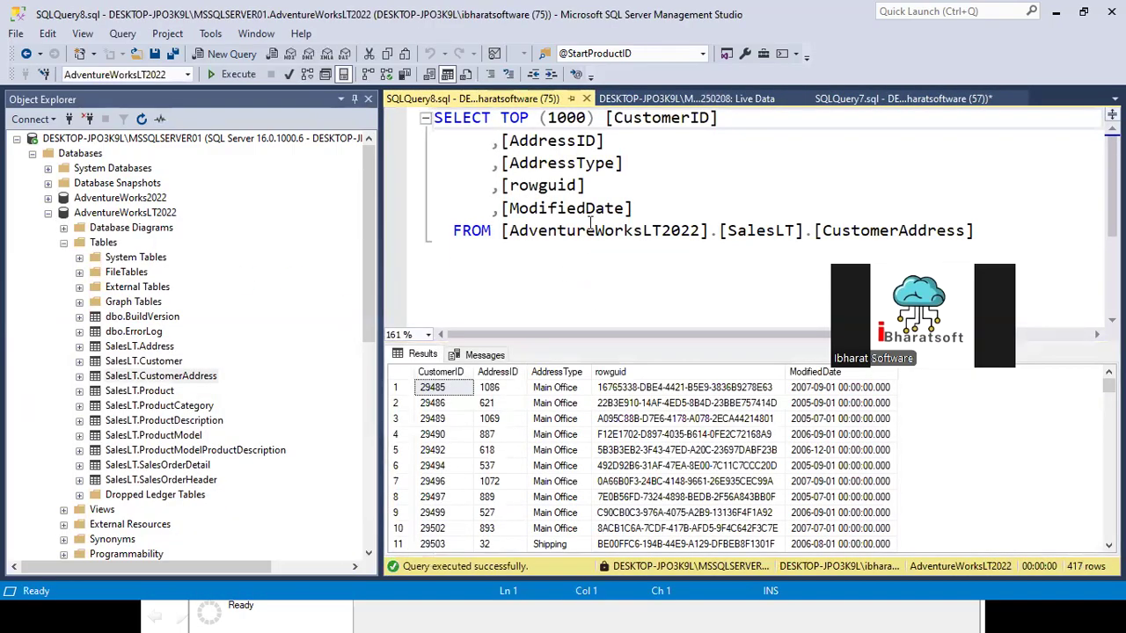
pyautogui.click(499, 235)
pyautogui.keyDown('shift'); pyautogui.click(708, 233); pyautogui.keyUp('shift')
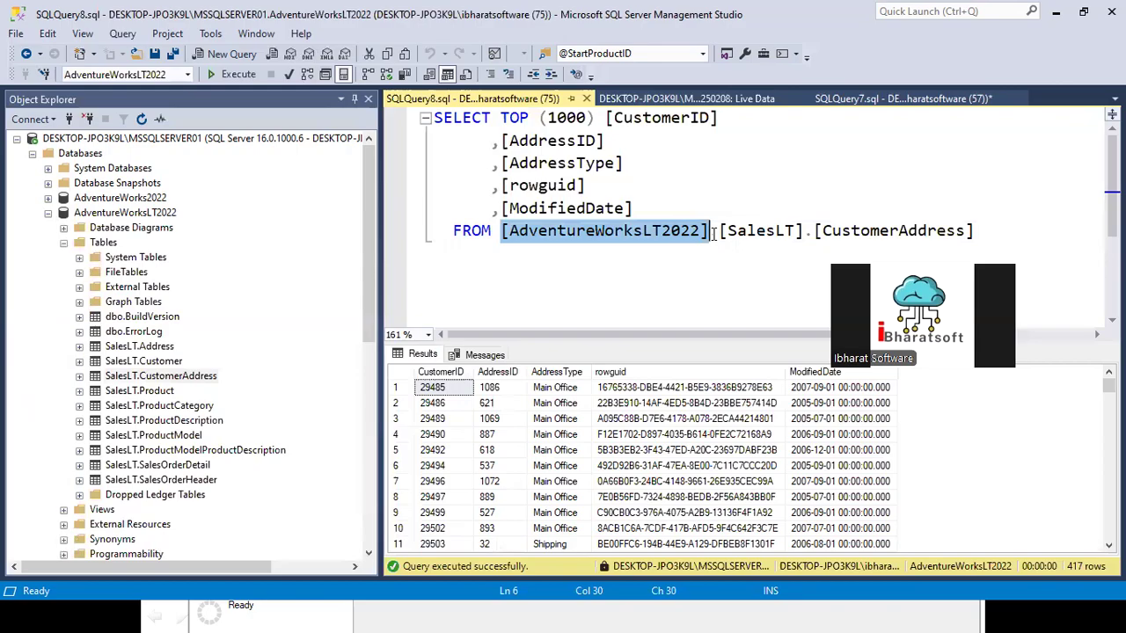
pyautogui.press('Delete')
pyautogui.click(239, 74)
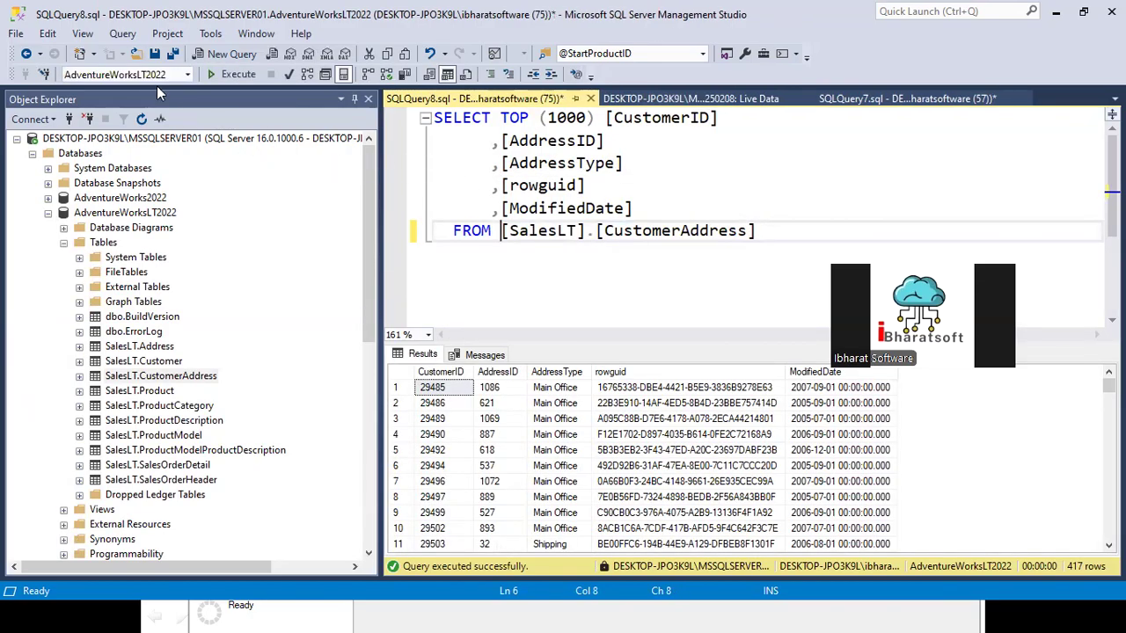
# Step: Check the latest events in the live data for any capture of the AdventureWorksLT2022 query
pyautogui.click(695, 98)
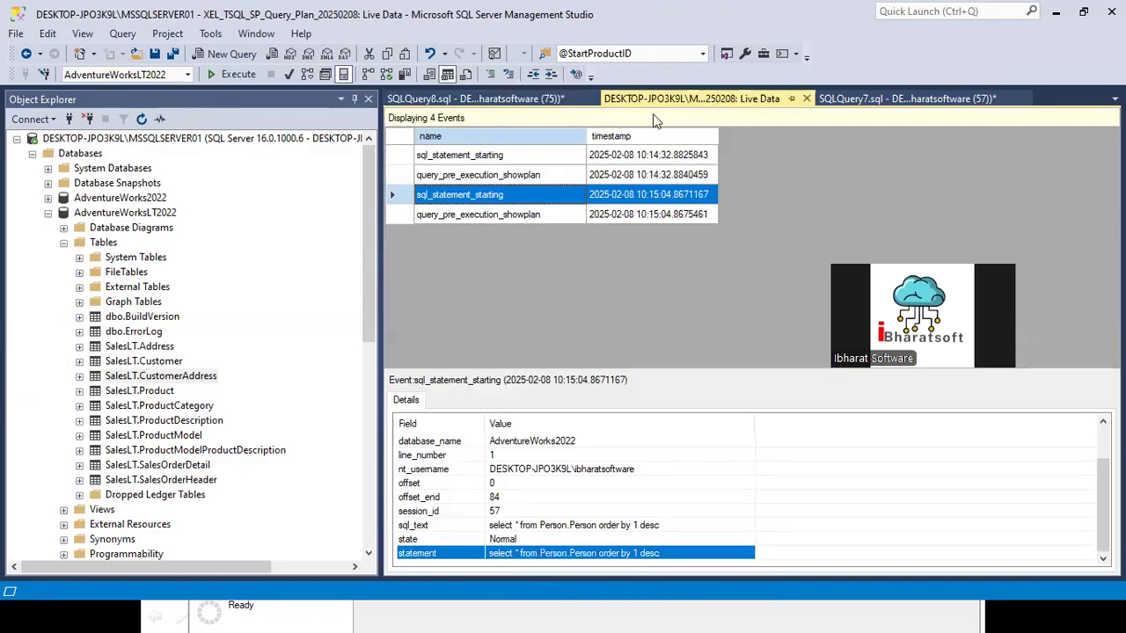
pyautogui.click(470, 216)
pyautogui.click(470, 196)
pyautogui.click(456, 215)
pyautogui.click(456, 196)
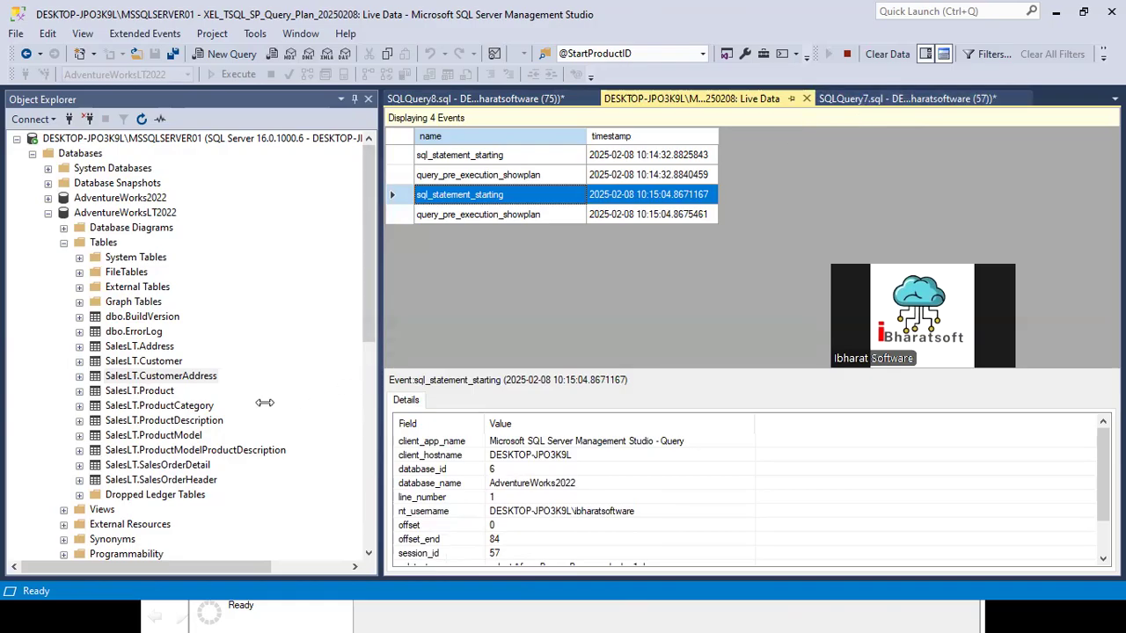
# Step: Copy the sorted Person.Person query from SQLQuery7 into a new AdventureWorks2022 query window and execute it
pyautogui.click(851, 98)
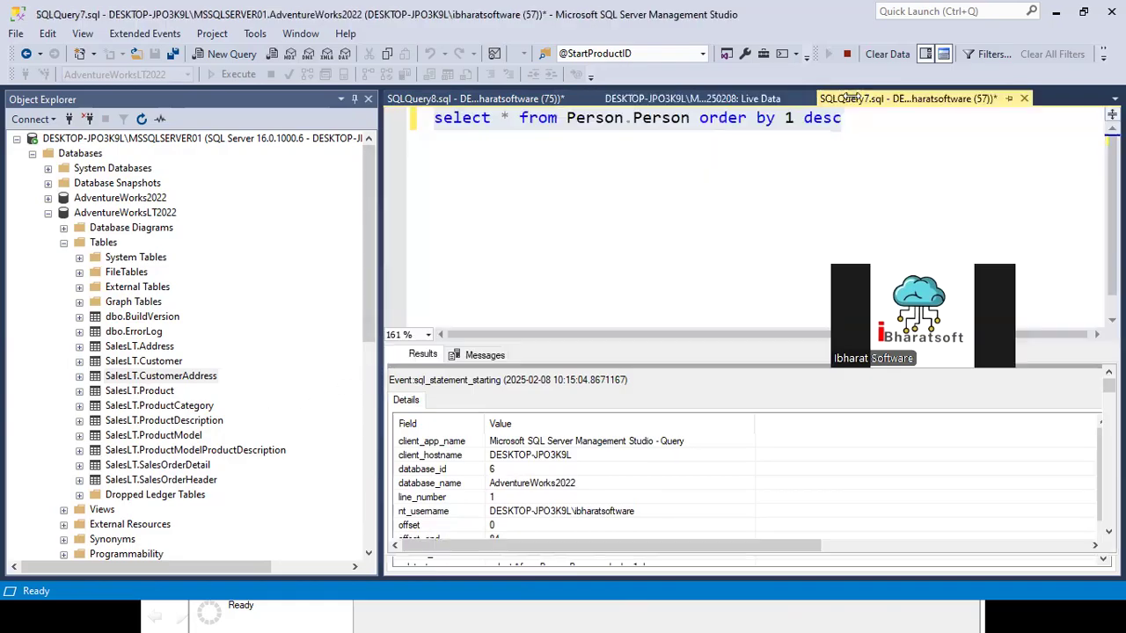
pyautogui.click(591, 198)
pyautogui.hotkey('ctrl', 'a')
pyautogui.hotkey('ctrl', 'c')
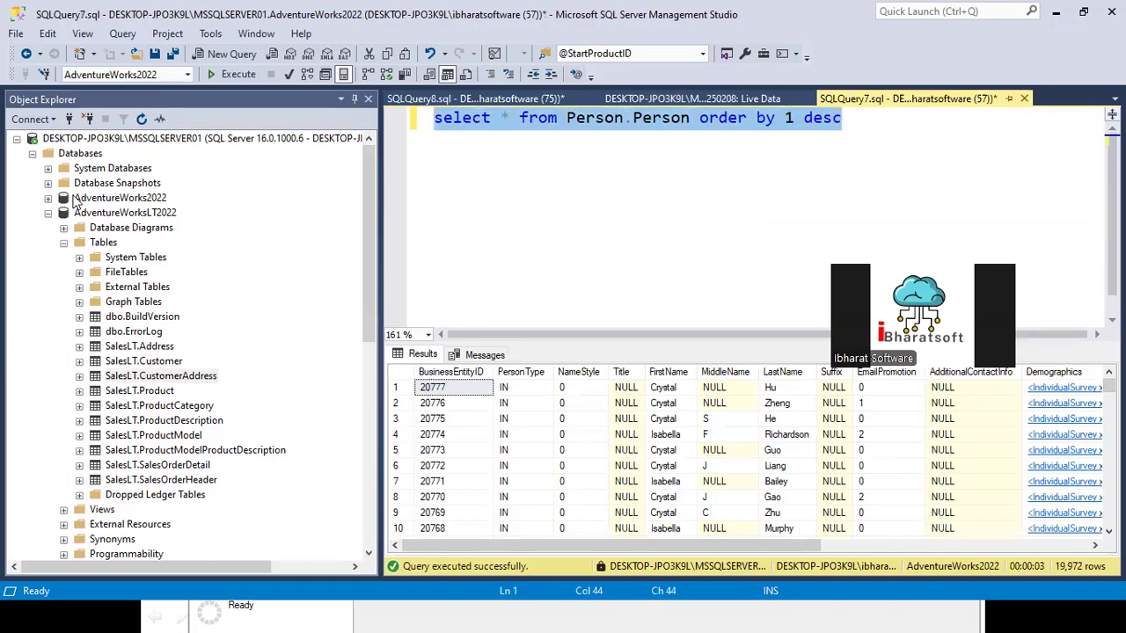
pyautogui.hotkey('ctrl', 'n')
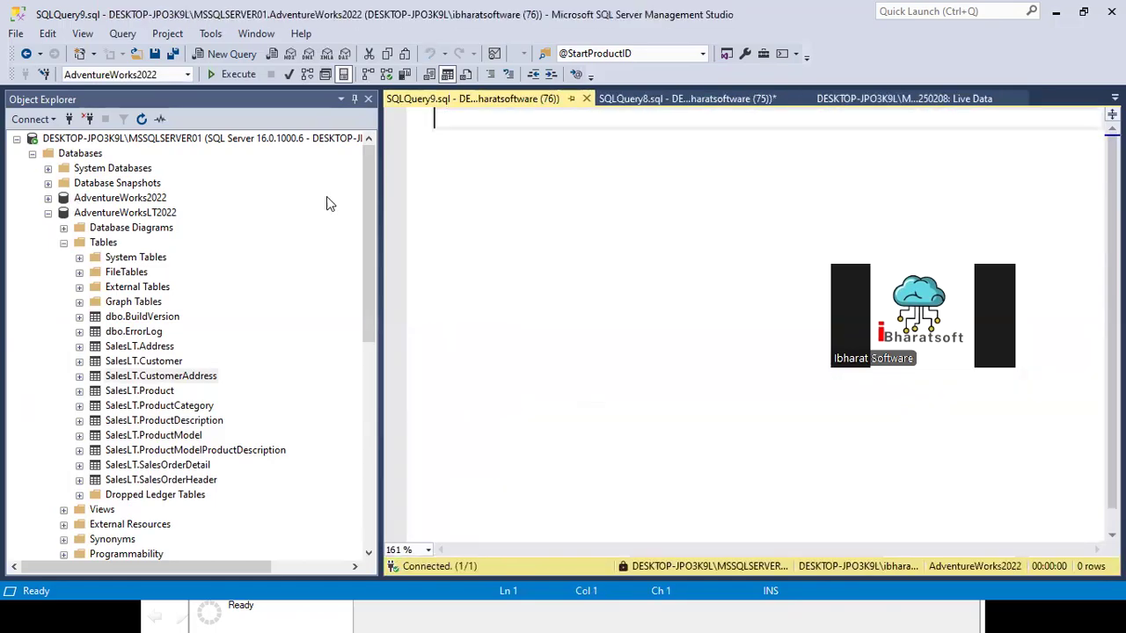
pyautogui.hotkey('ctrl', 'v')
pyautogui.press('F5')
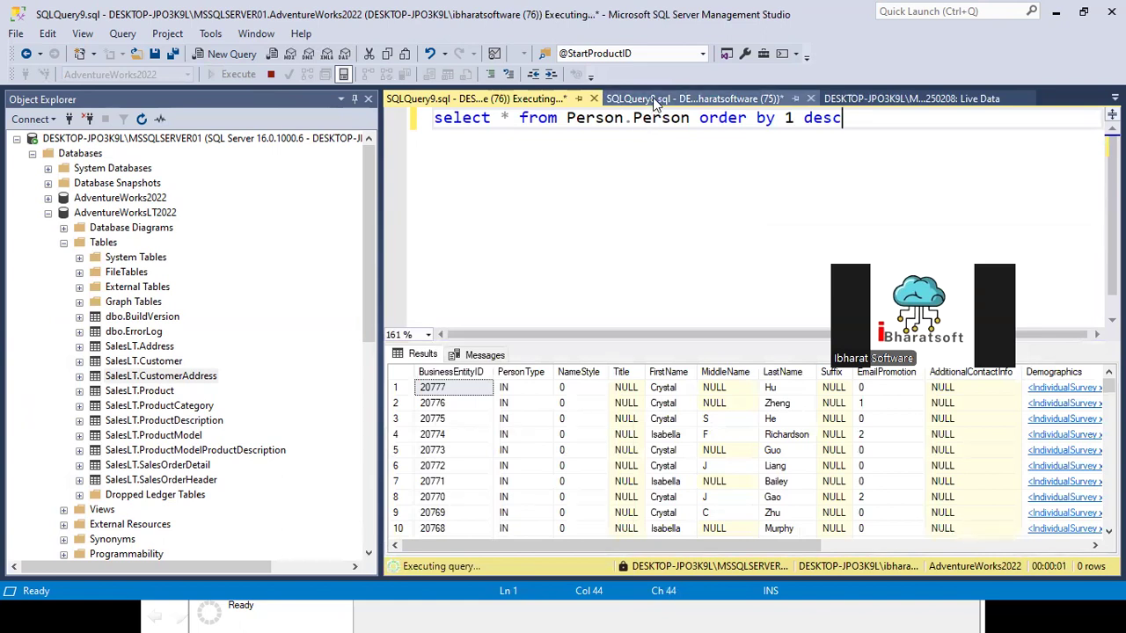
# Step: Examine the newest sql_statement_starting event's SQL text and session ID in the live data and compare the ID with the SQLQuery9 window
pyautogui.hotkey('alt', 'Tab')
pyautogui.hotkey('alt', 'Tab')
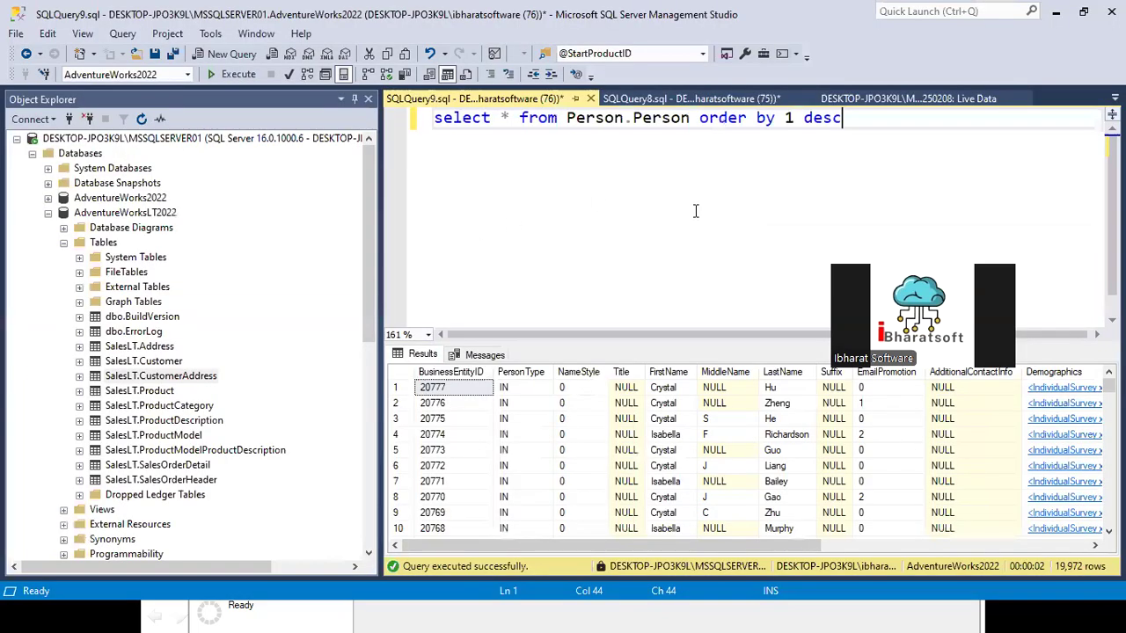
pyautogui.click(852, 100)
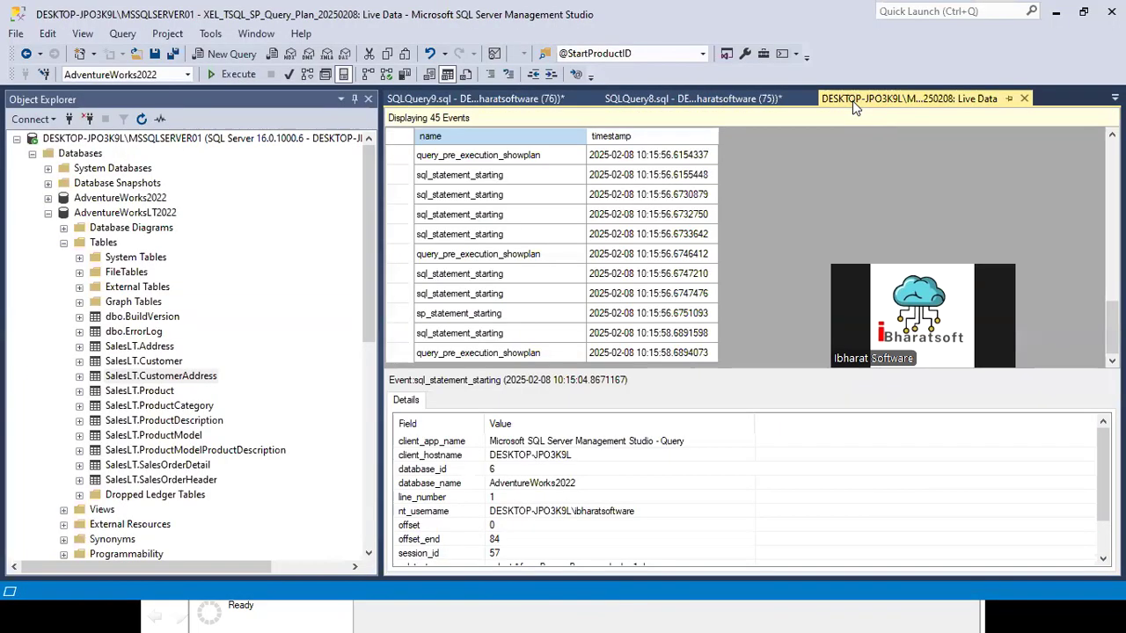
pyautogui.click(470, 335)
pyautogui.scroll(-1, 544, 499)
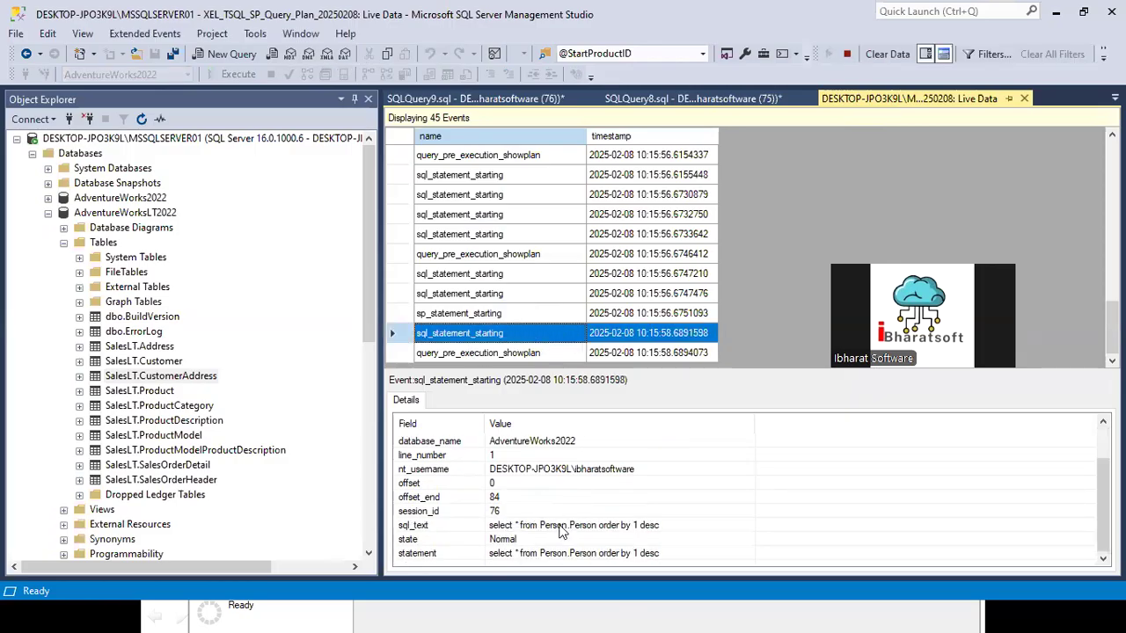
pyautogui.click(561, 527)
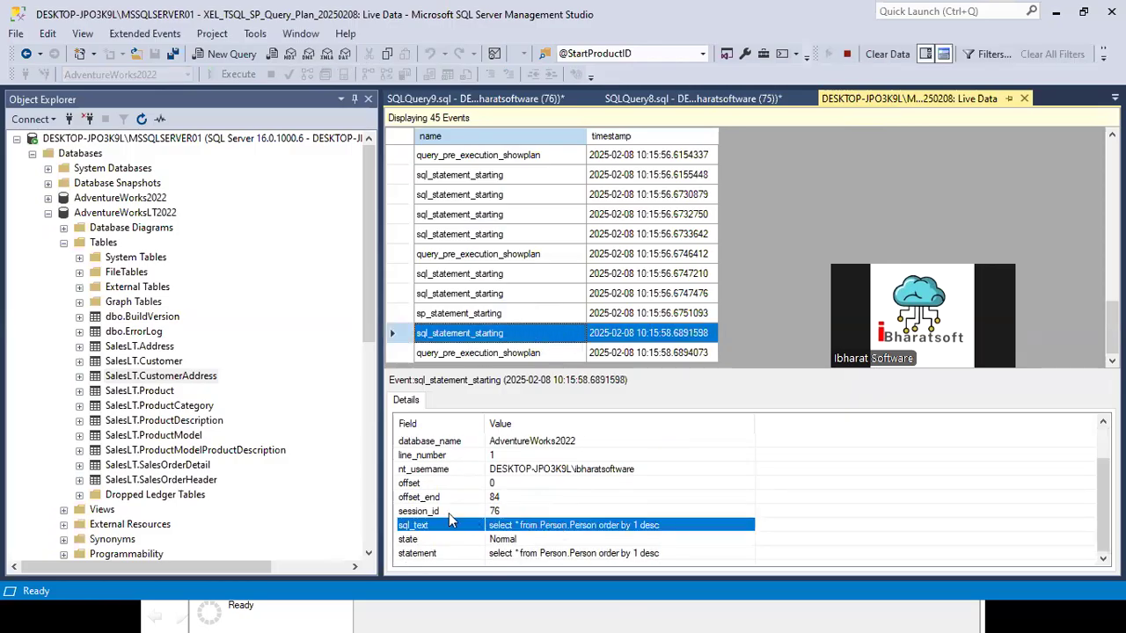
pyautogui.click(496, 512)
pyautogui.click(458, 100)
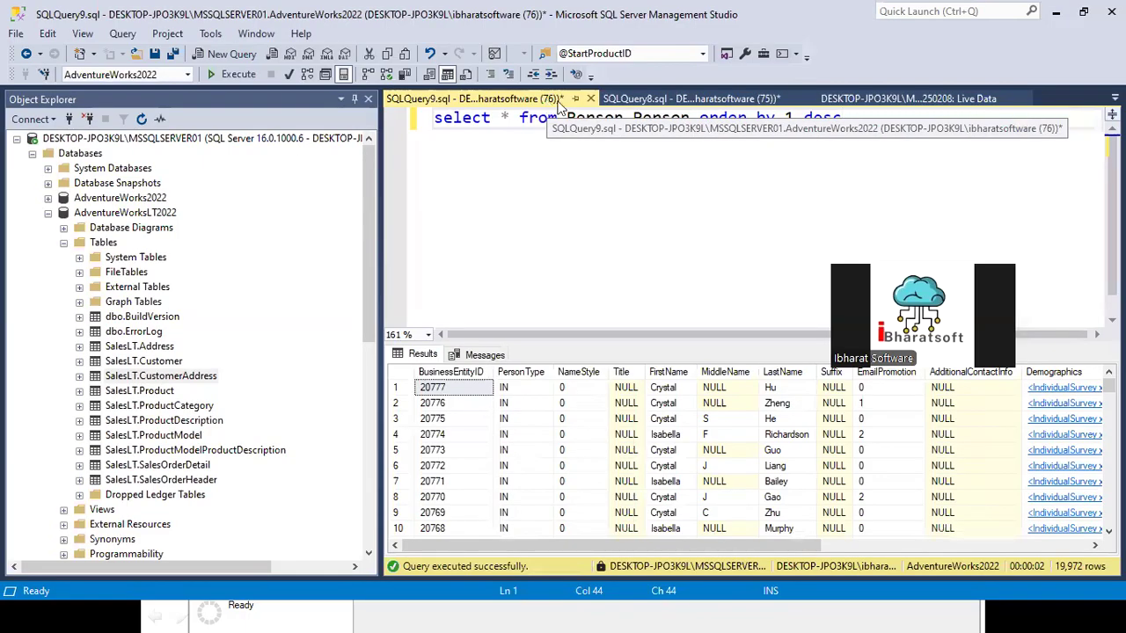
# Step: Close the SQLQuery8 window containing the SalesLT.CustomerAddress query
pyautogui.click(691, 99)
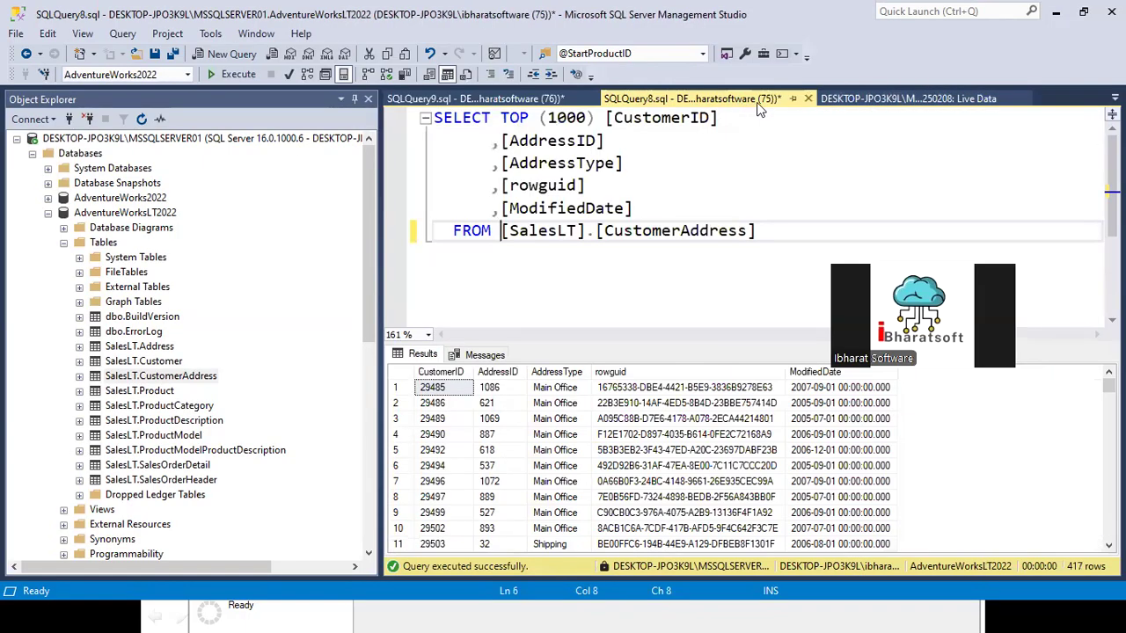
pyautogui.click(808, 98)
pyautogui.click(625, 407)
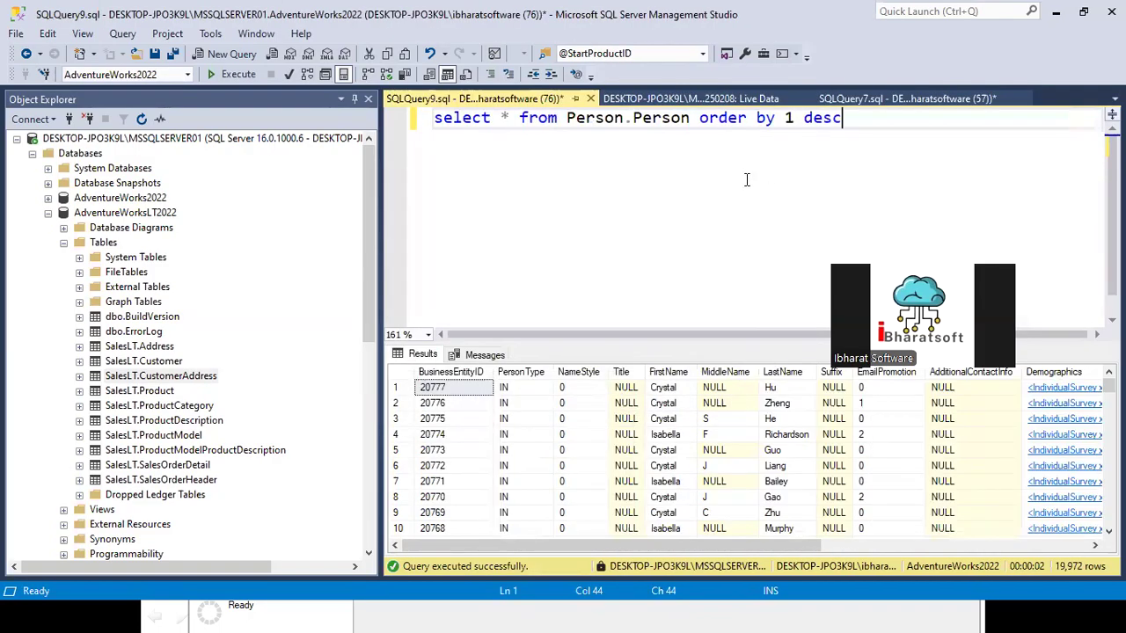
# Step: Compare the SQLQuery7 window's session ID with the session IDs and statements of the first and later captured events in the live data
pyautogui.click(867, 103)
pyautogui.hotkey('ctrl', 'a')
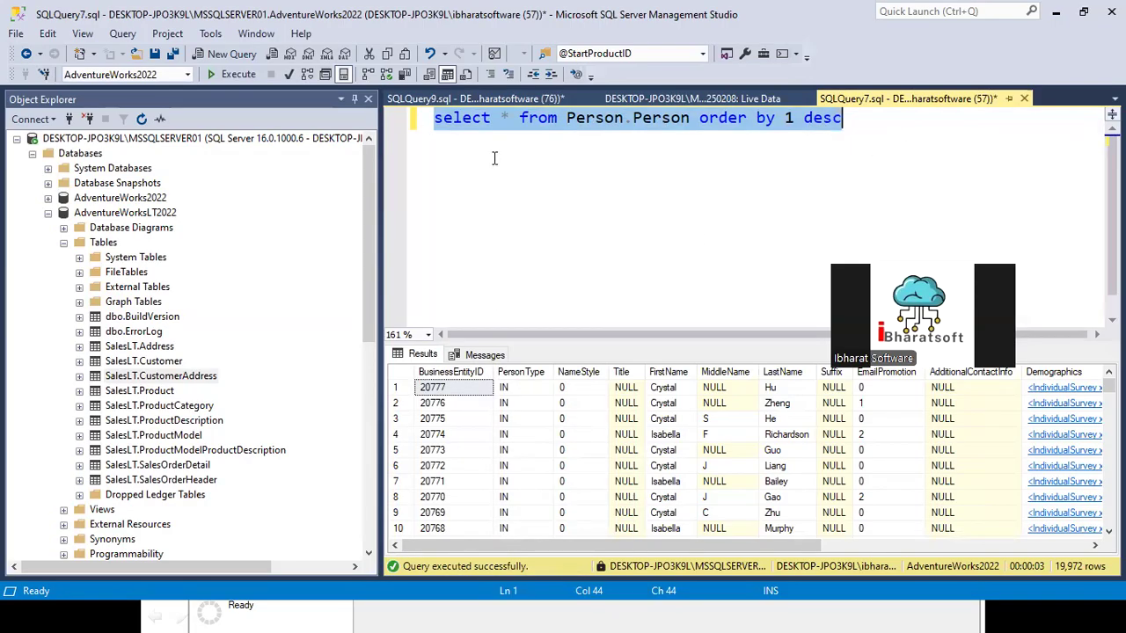
pyautogui.click(632, 102)
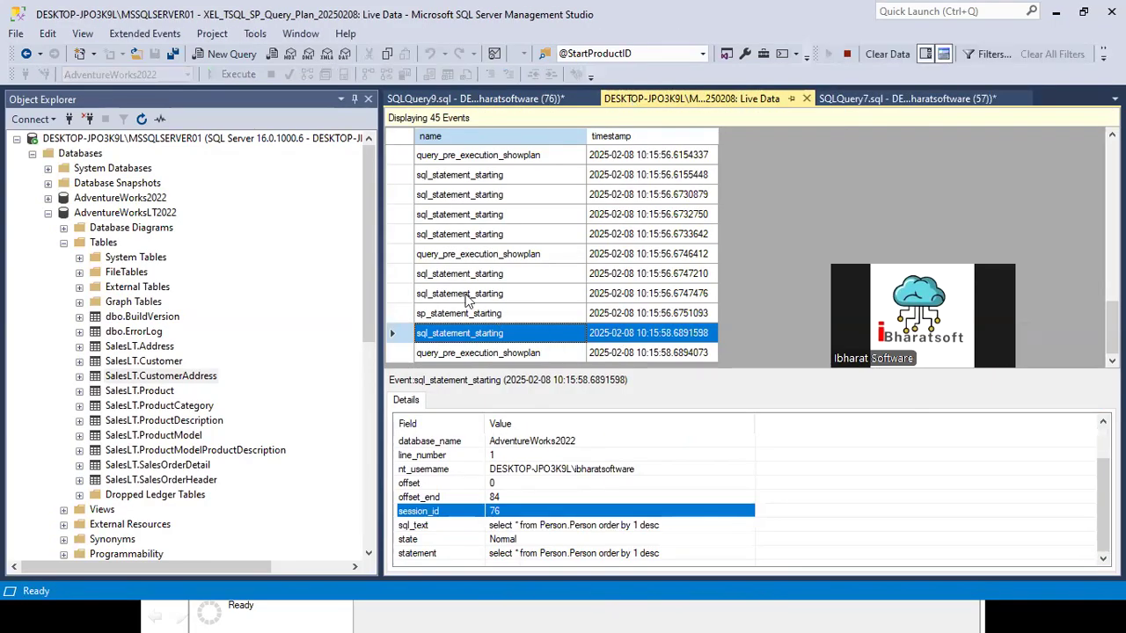
pyautogui.click(469, 236)
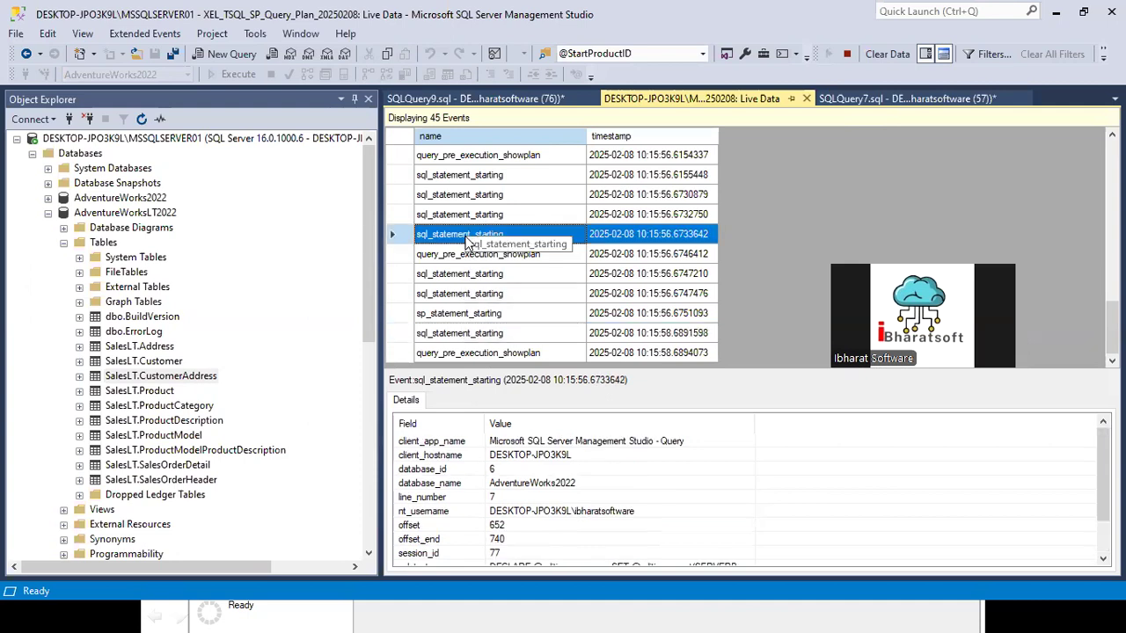
pyautogui.scroll(-1, 515, 525)
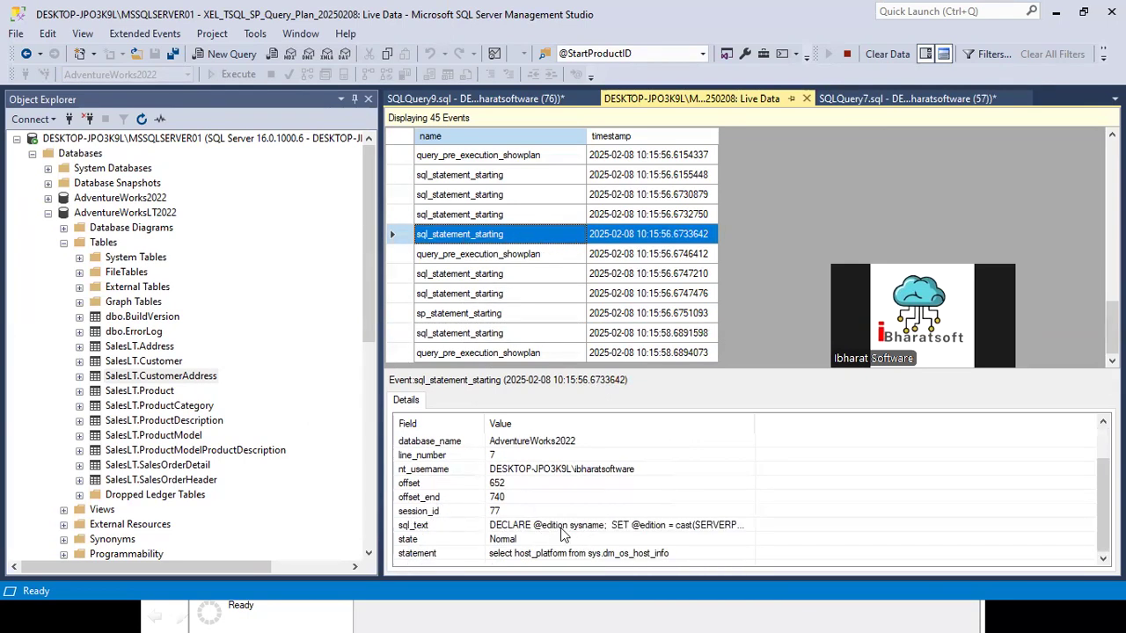
pyautogui.scroll(1, 567, 532)
pyautogui.scroll(4, 475, 227)
pyautogui.scroll(3, 475, 227)
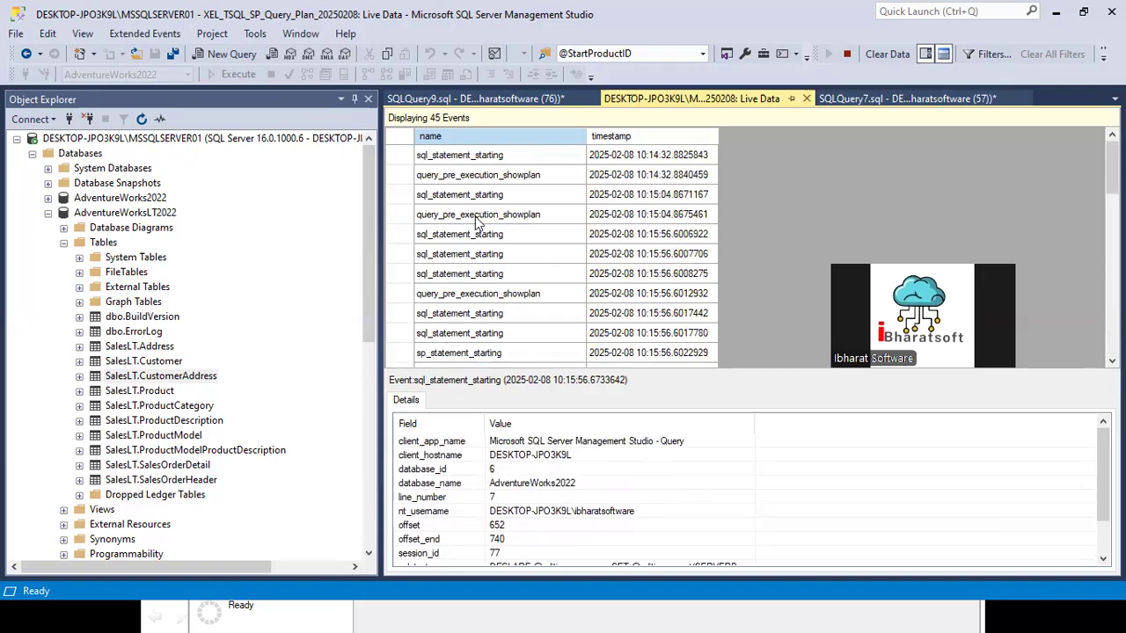
pyautogui.click(478, 157)
pyautogui.scroll(-1, 525, 488)
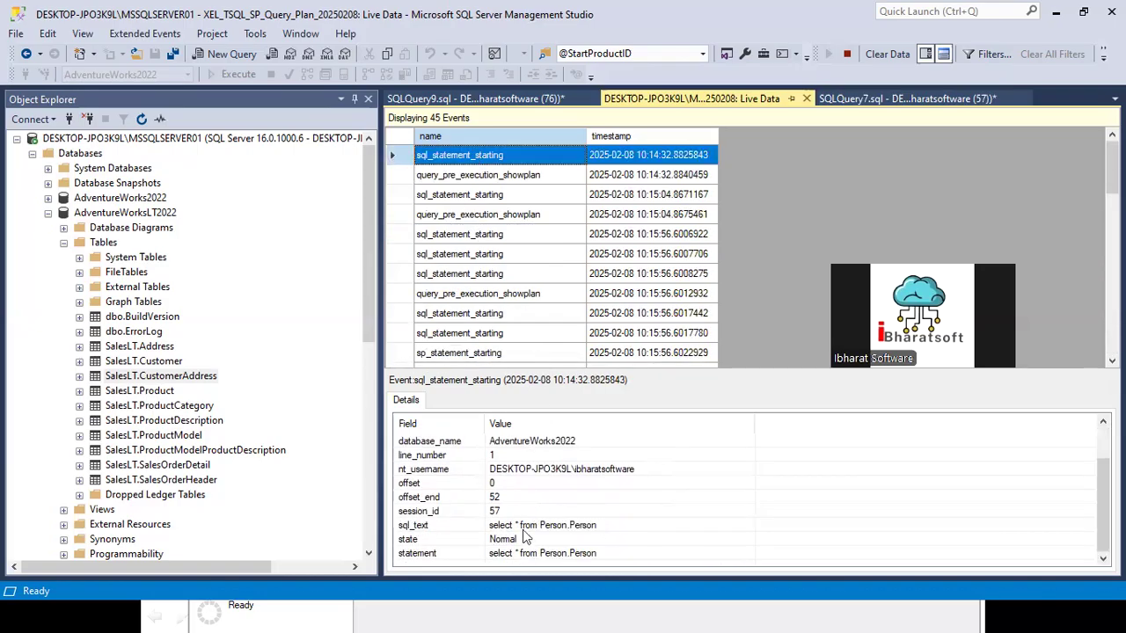
pyautogui.click(494, 513)
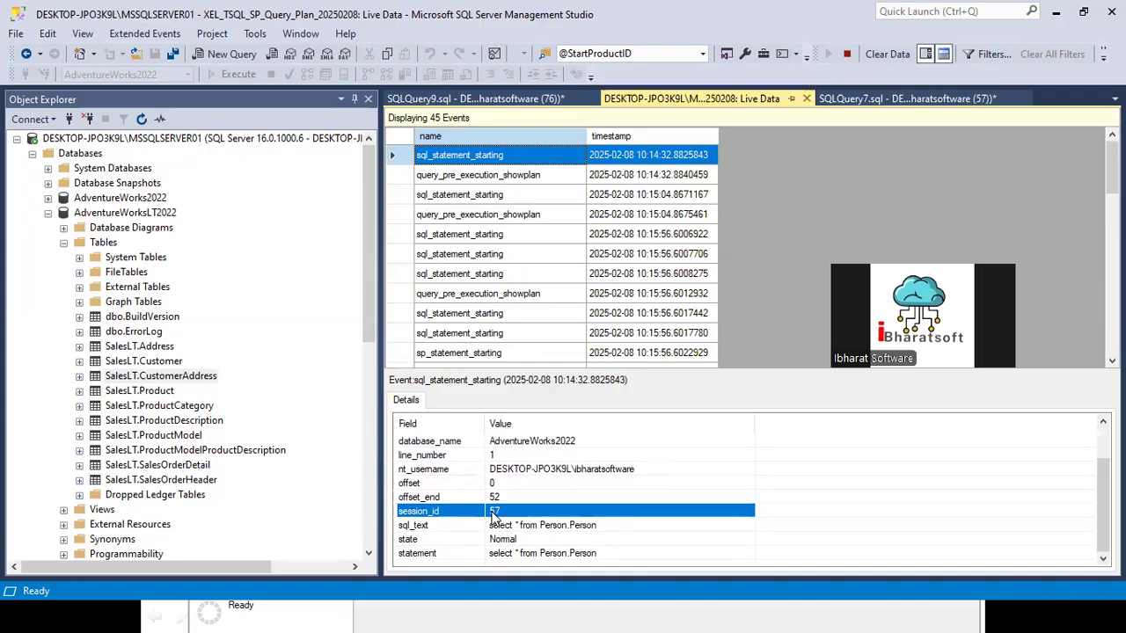
pyautogui.scroll(-10, 522, 345)
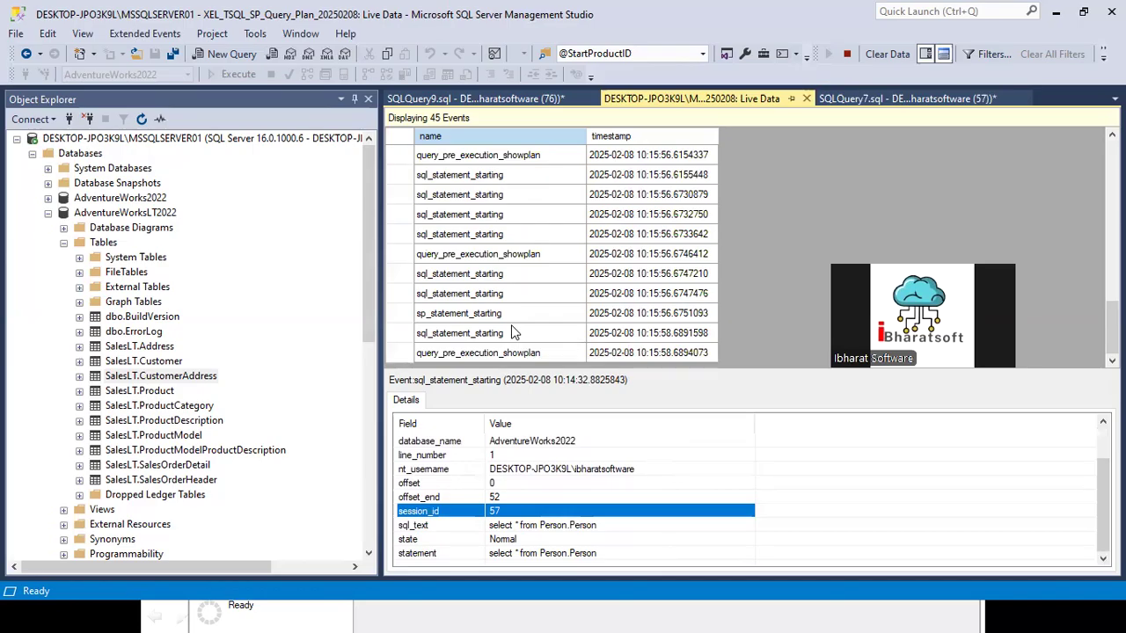
pyautogui.click(509, 238)
pyautogui.scroll(10, 495, 303)
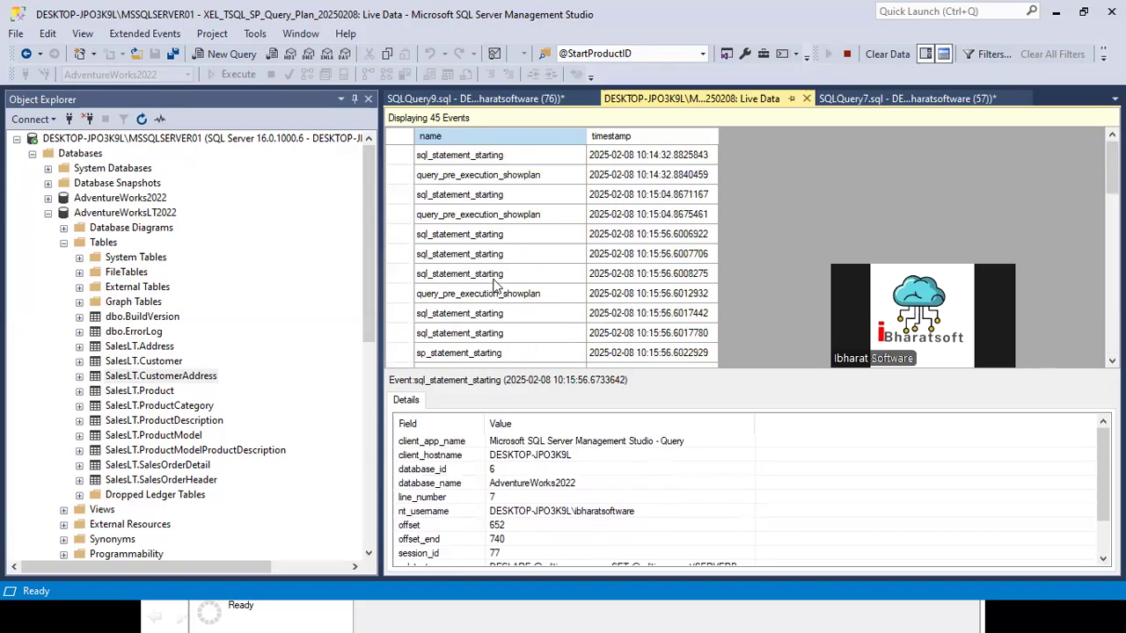
# Step: Expand AdventureWorks2022 in Object Explorer and close the unused blank New Session dialog, returning to SQL Server Management Studio
pyautogui.click(493, 98)
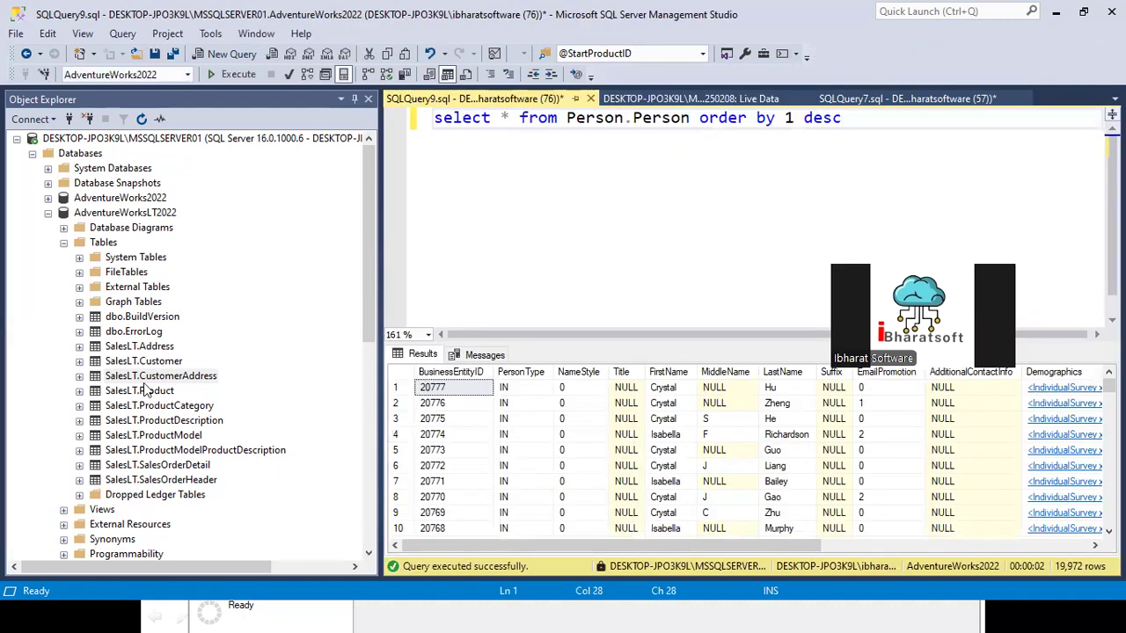
pyautogui.click(49, 198)
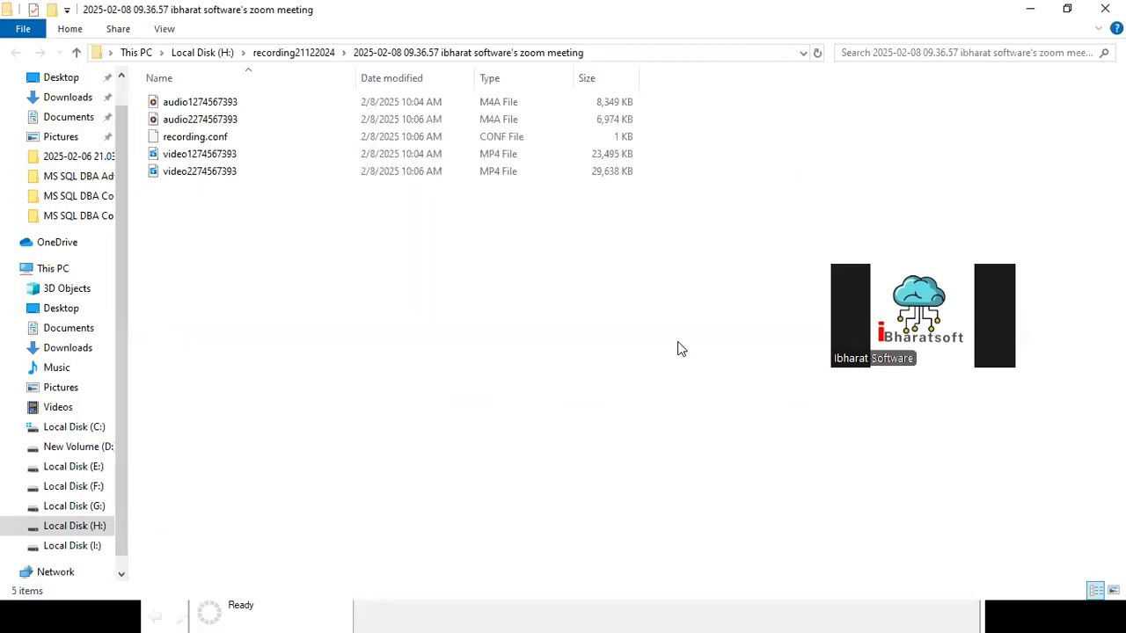
pyautogui.hotkey('alt', 'Tab')
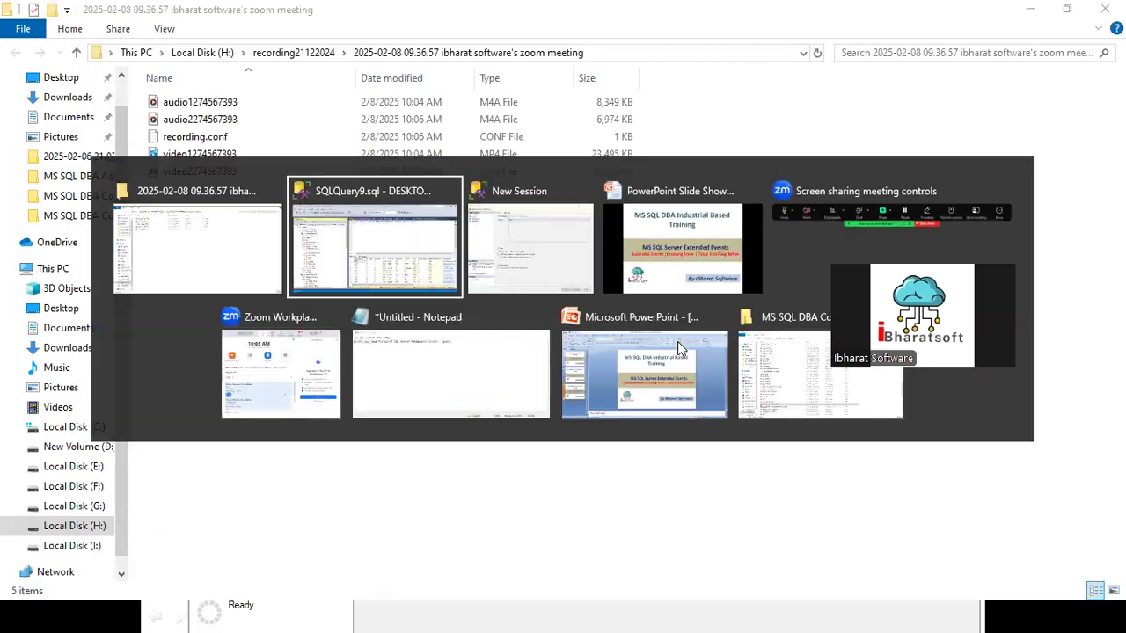
pyautogui.hotkey('alt', 'Tab')
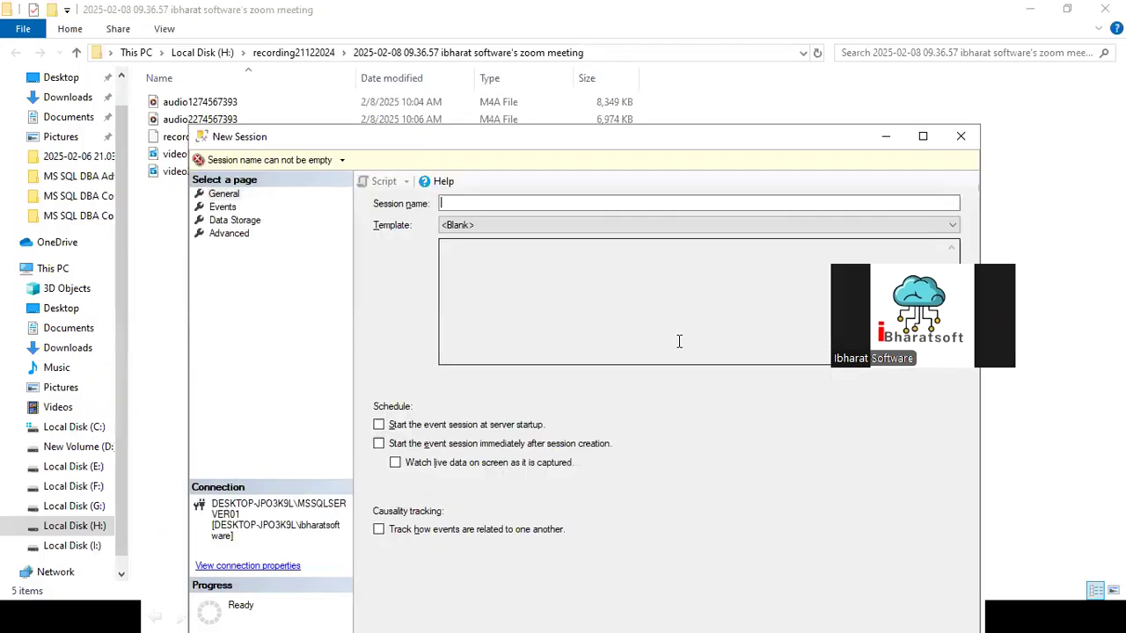
pyautogui.click(948, 137)
pyautogui.hotkey('alt', 'Tab')
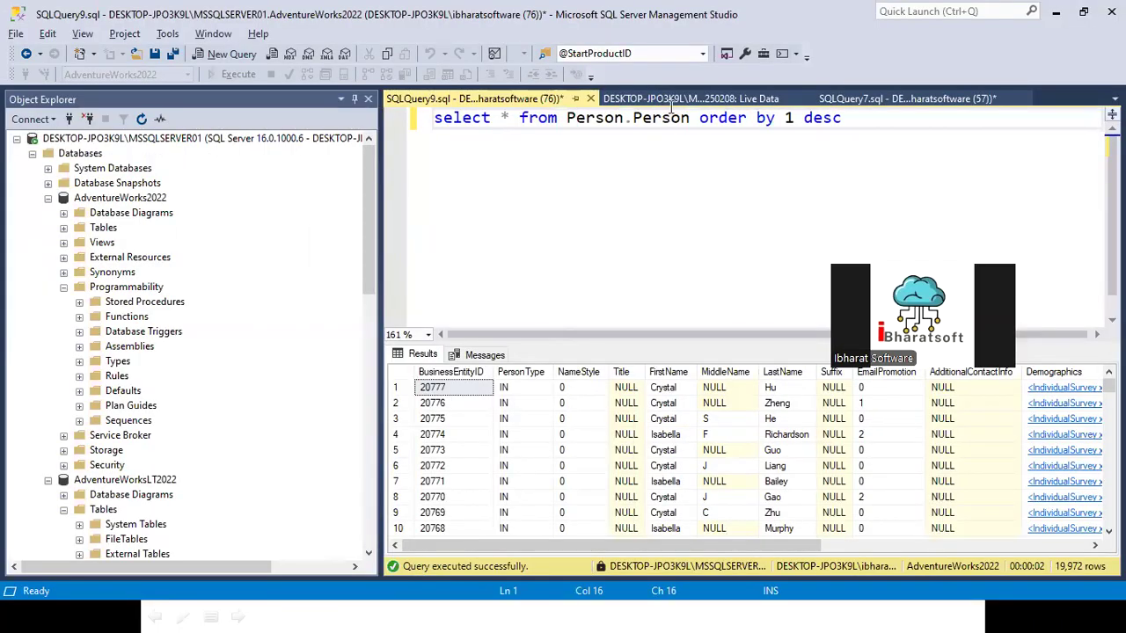
# Step: List AdventureWorks2022's stored procedures and insert [dbo].[uspLogError] into SQLQuery7 two lines below the Person.Person query
pyautogui.click(668, 100)
pyautogui.scroll(-7, 417, 216)
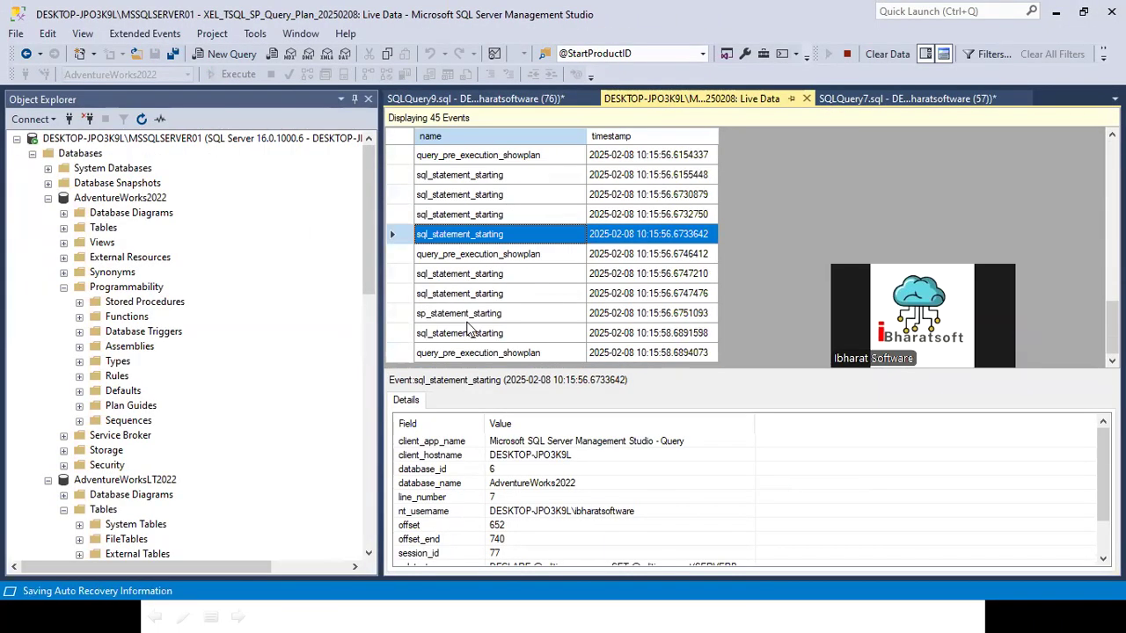
pyautogui.click(869, 102)
pyautogui.click(532, 171)
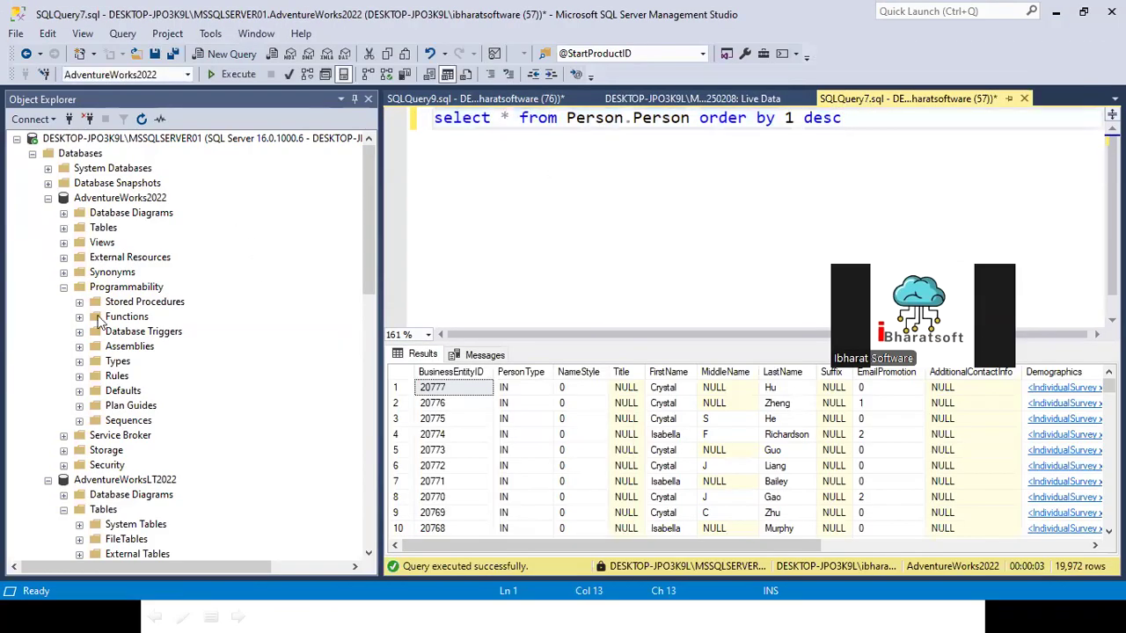
pyautogui.click(80, 302)
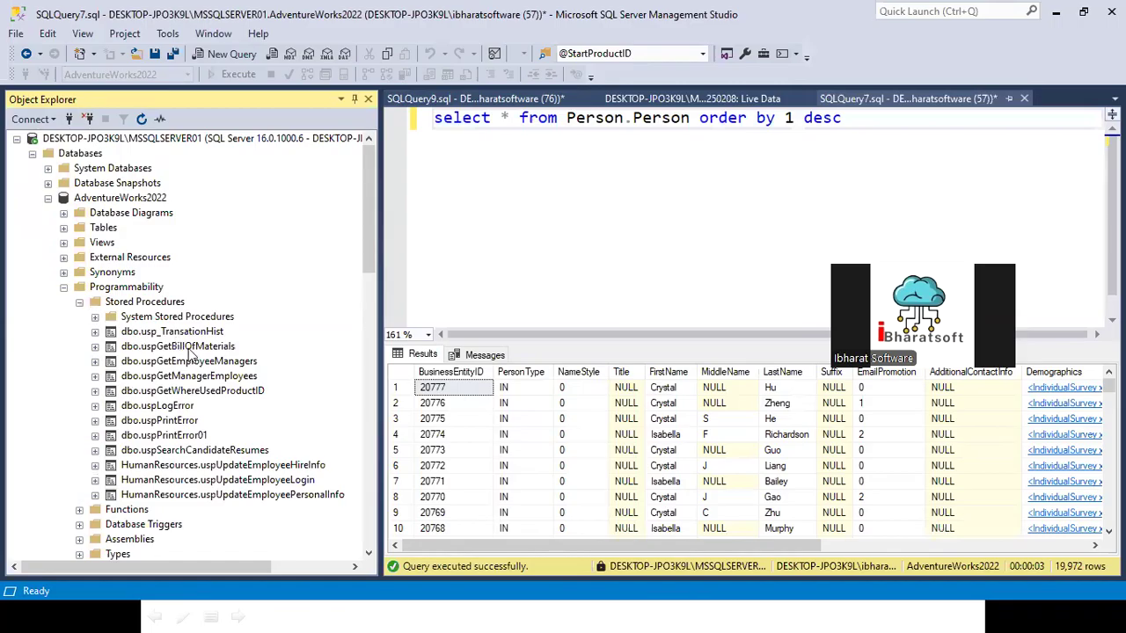
pyautogui.moveTo(165, 410); pyautogui.dragTo(1008, 172)
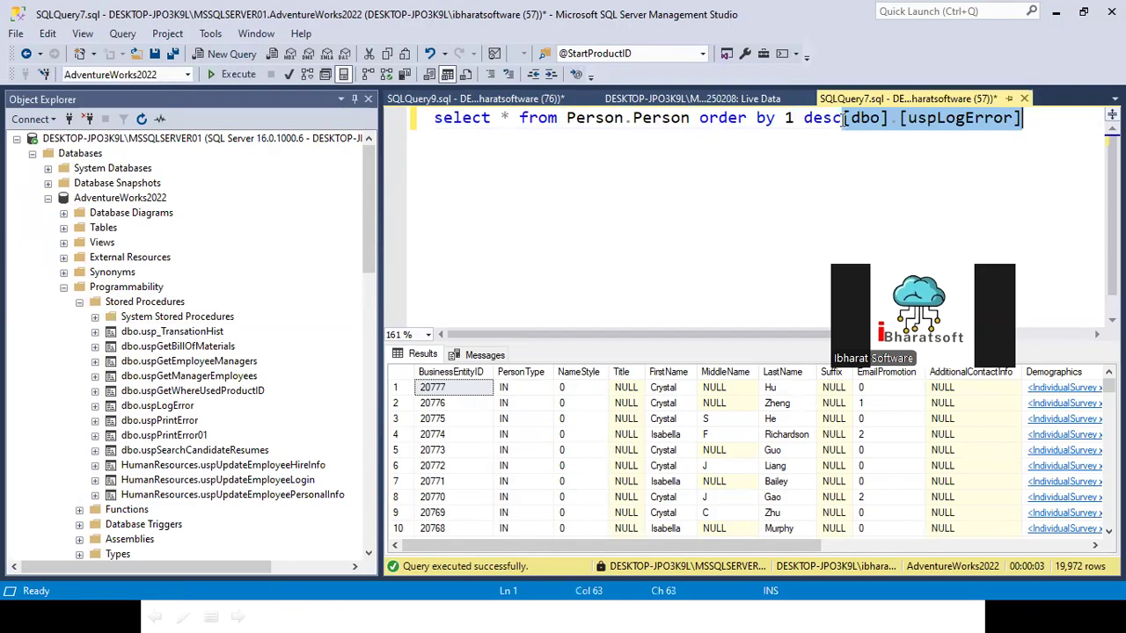
pyautogui.press('Left')
pyautogui.press('Return')
pyautogui.press('Return')
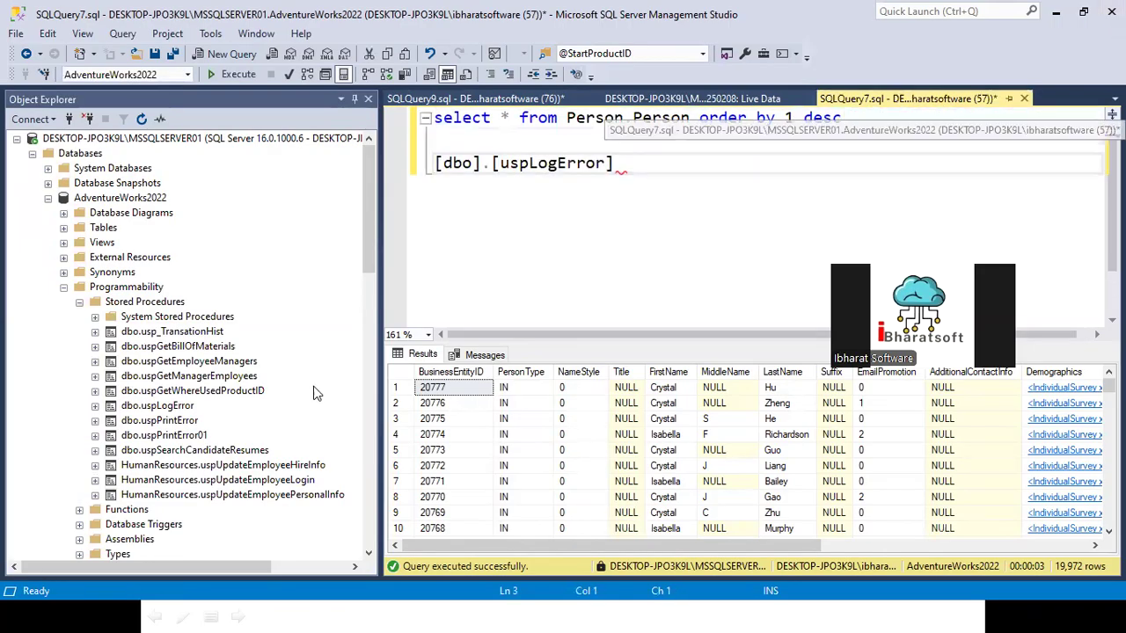
# Step: Script the stored procedure dbo.uspLogError as CREATE to a new query editor window
pyautogui.rightClick(163, 407)
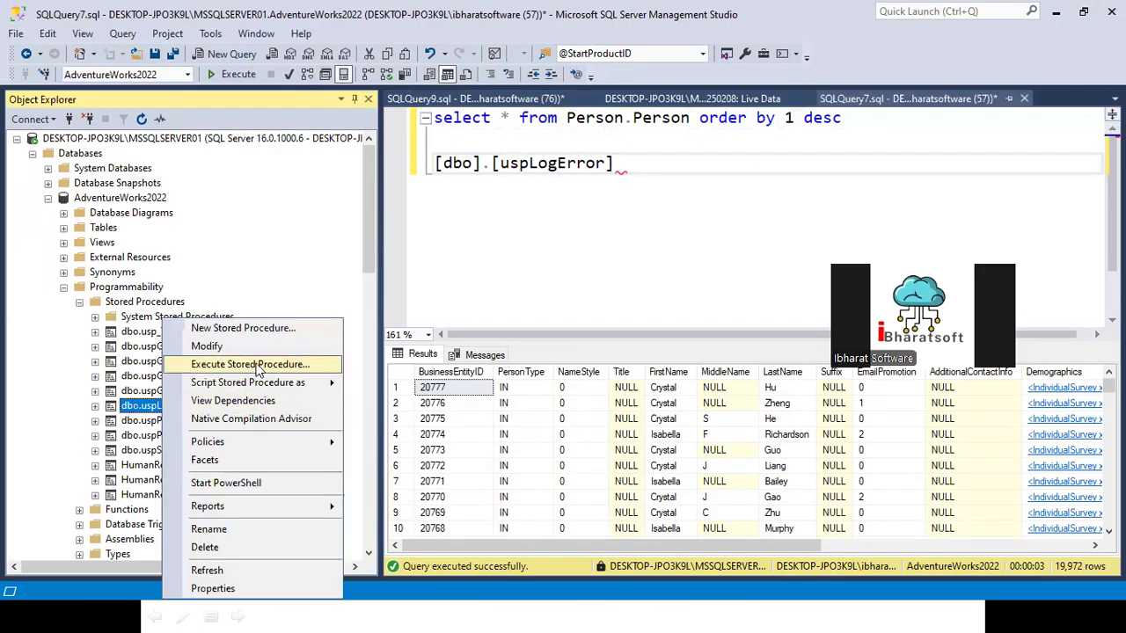
pyautogui.moveTo(268, 386)
pyautogui.moveTo(392, 387)
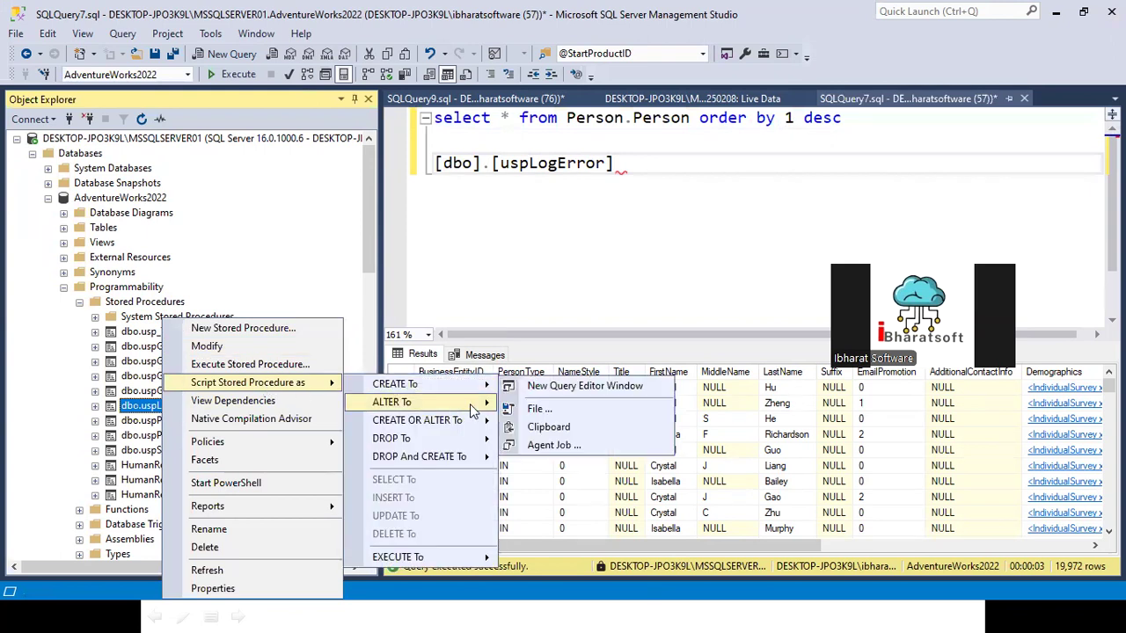
pyautogui.click(550, 384)
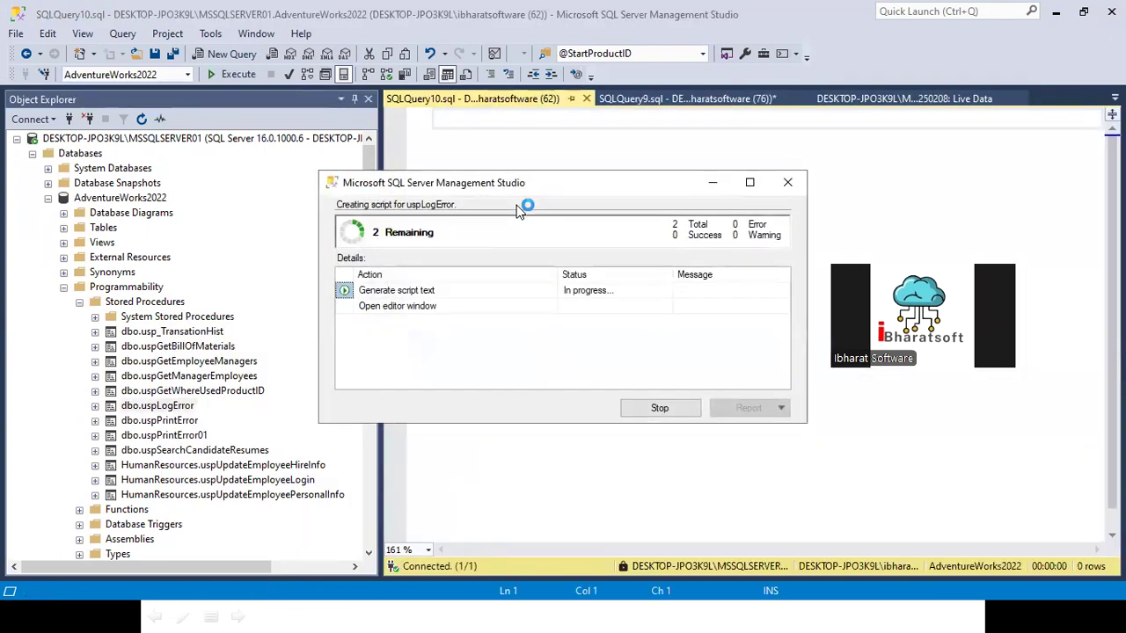
# Step: Copy the procedure name from the uspLogError script and add exec [dbo].[uspLogError] two lines below the Person.Person query in SQLQuery9
pyautogui.scroll(-4, 542, 324)
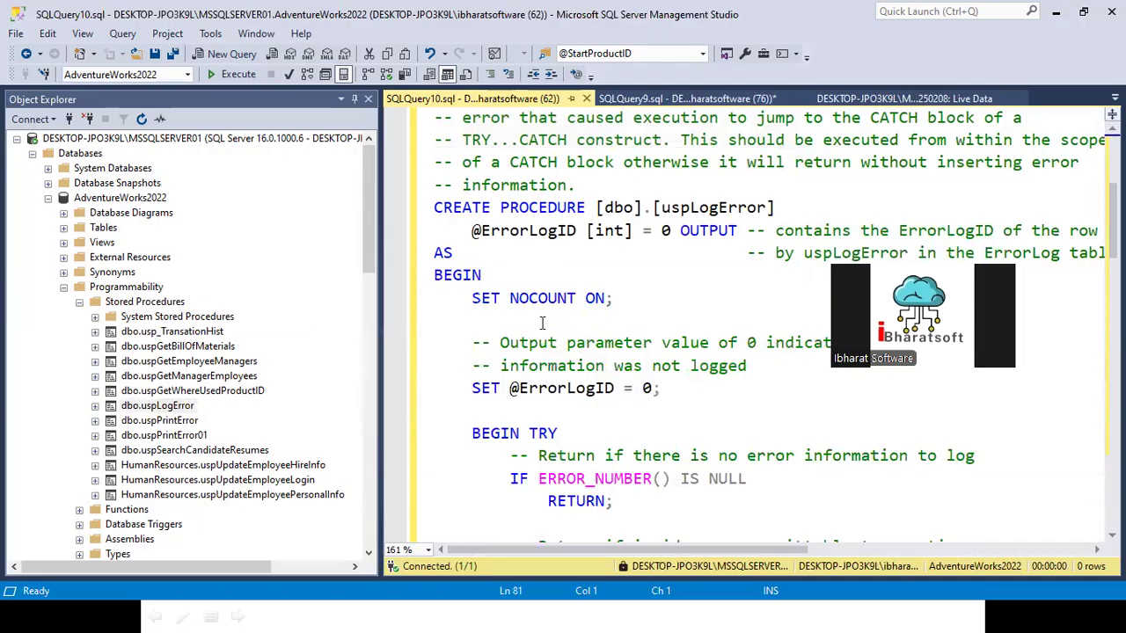
pyautogui.moveTo(592, 207); pyautogui.dragTo(860, 211)
pyautogui.hotkey('ctrl', 'c')
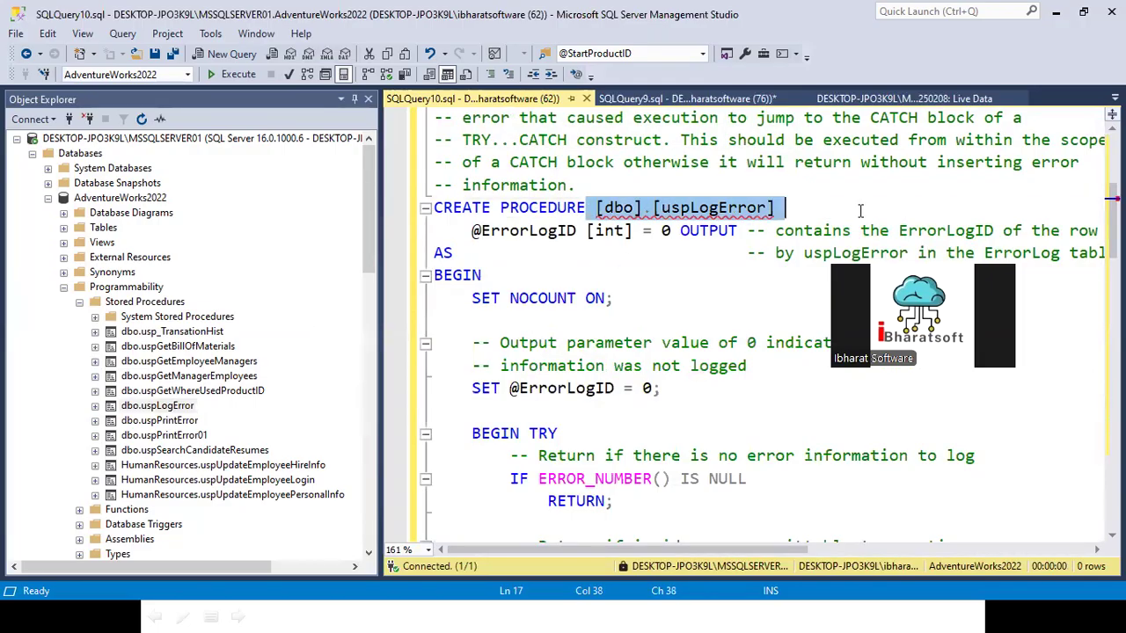
pyautogui.click(686, 98)
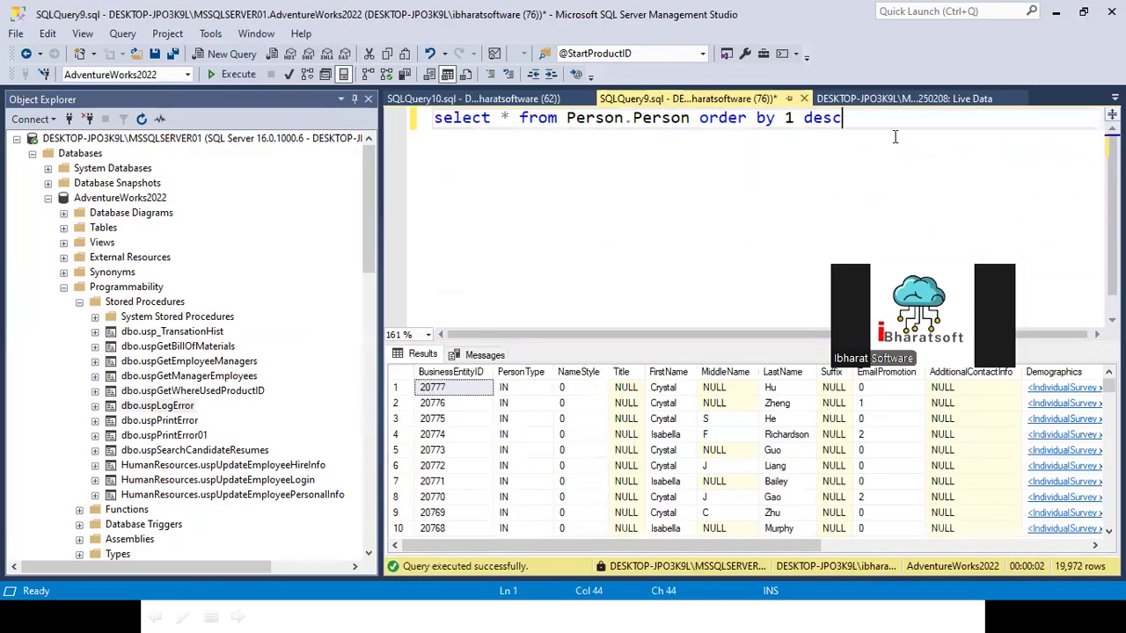
pyautogui.press('Return')
pyautogui.press('Return')
pyautogui.hotkey('ctrl', 'v')
pyautogui.press('Home')
pyautogui.write('exec')
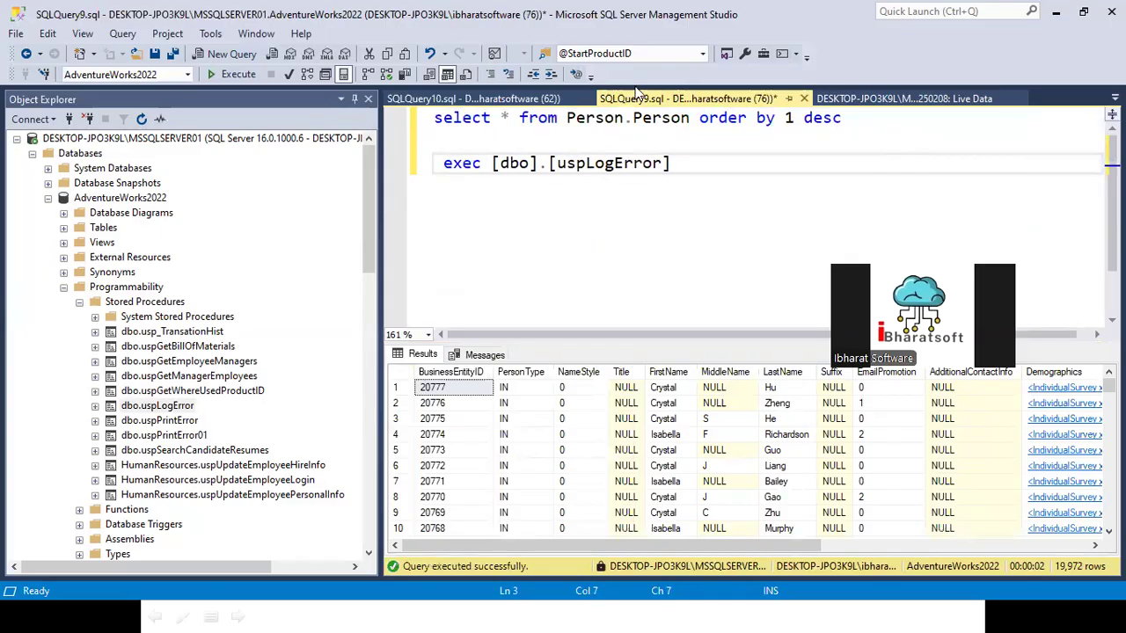
pyautogui.click(479, 100)
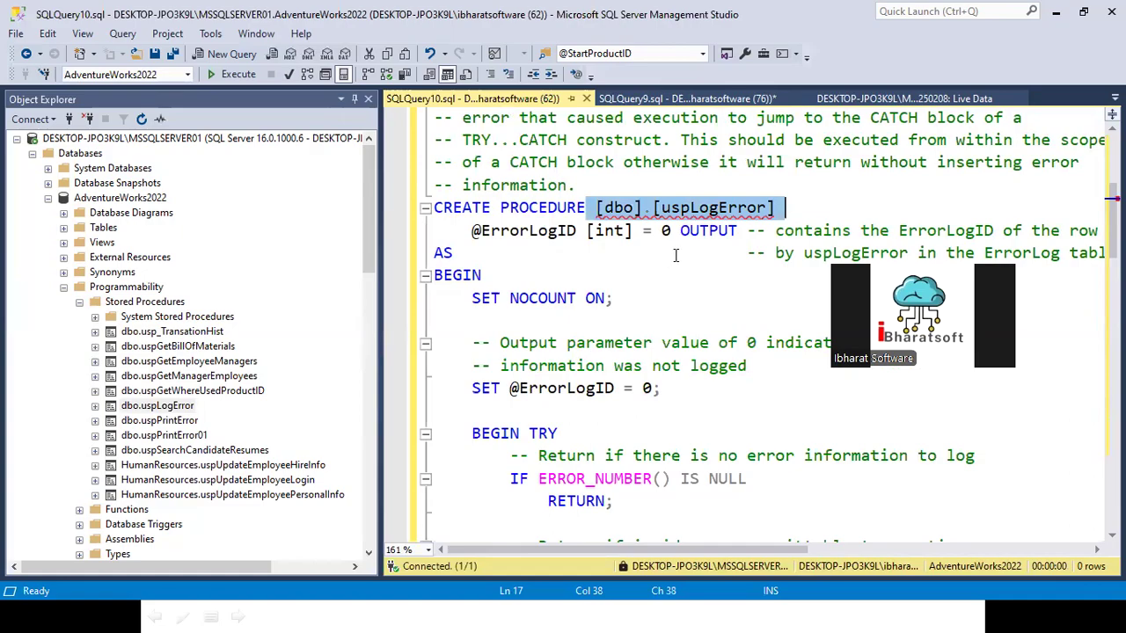
pyautogui.click(576, 234)
pyautogui.moveTo(464, 231); pyautogui.dragTo(651, 232)
pyautogui.hotkey('ctrl', 'c')
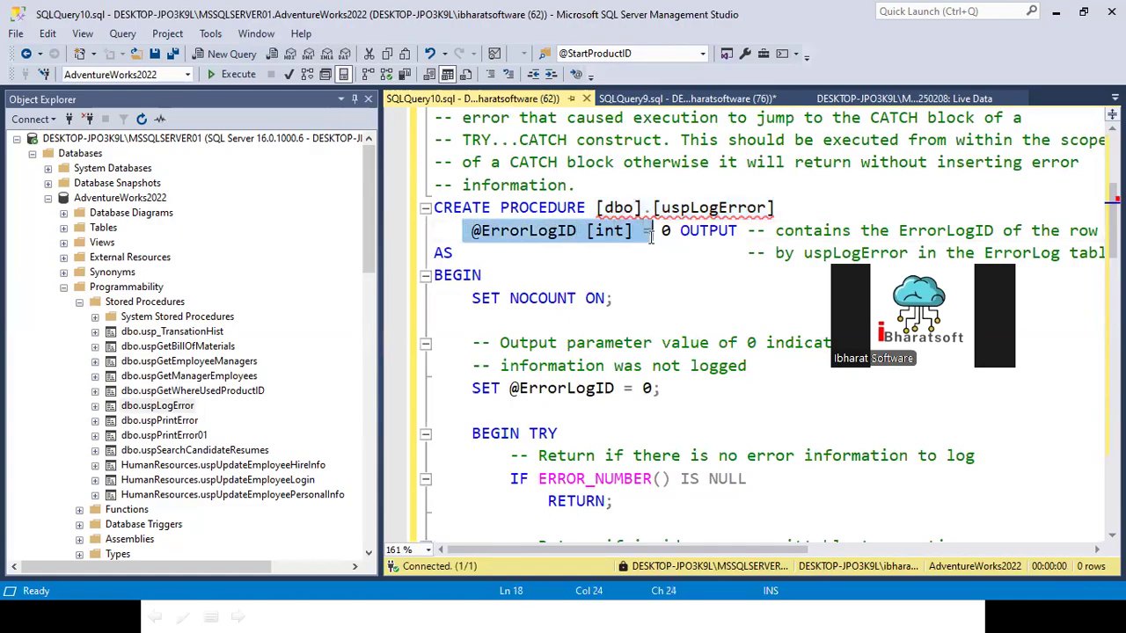
pyautogui.click(686, 99)
pyautogui.click(478, 143)
pyautogui.press('Return')
pyautogui.write('declare')
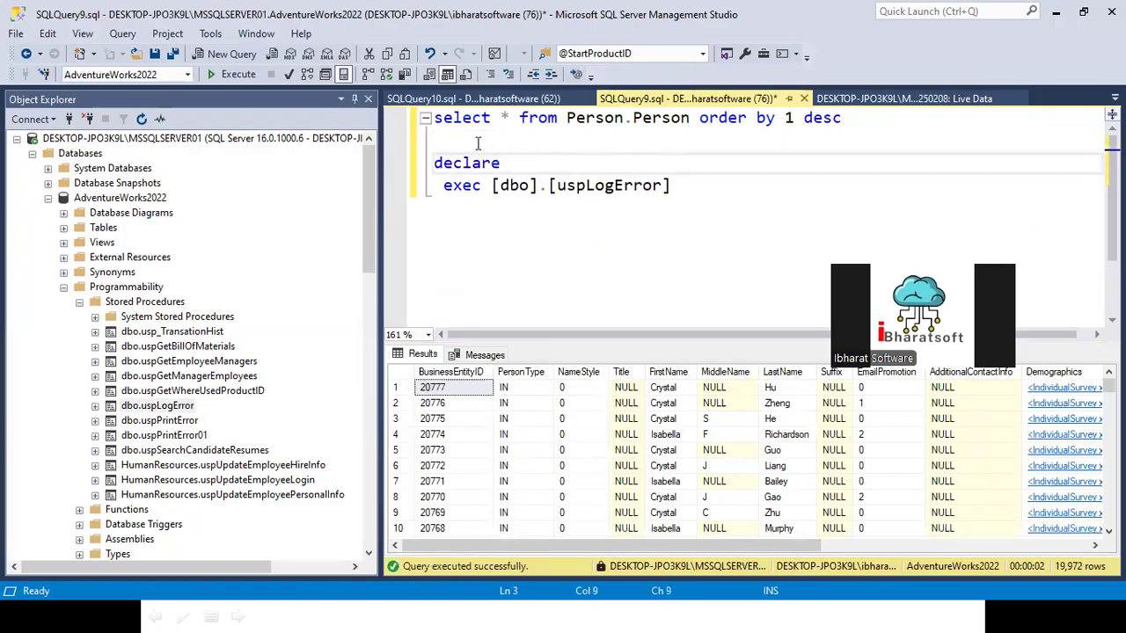
pyautogui.hotkey('ctrl', 'v')
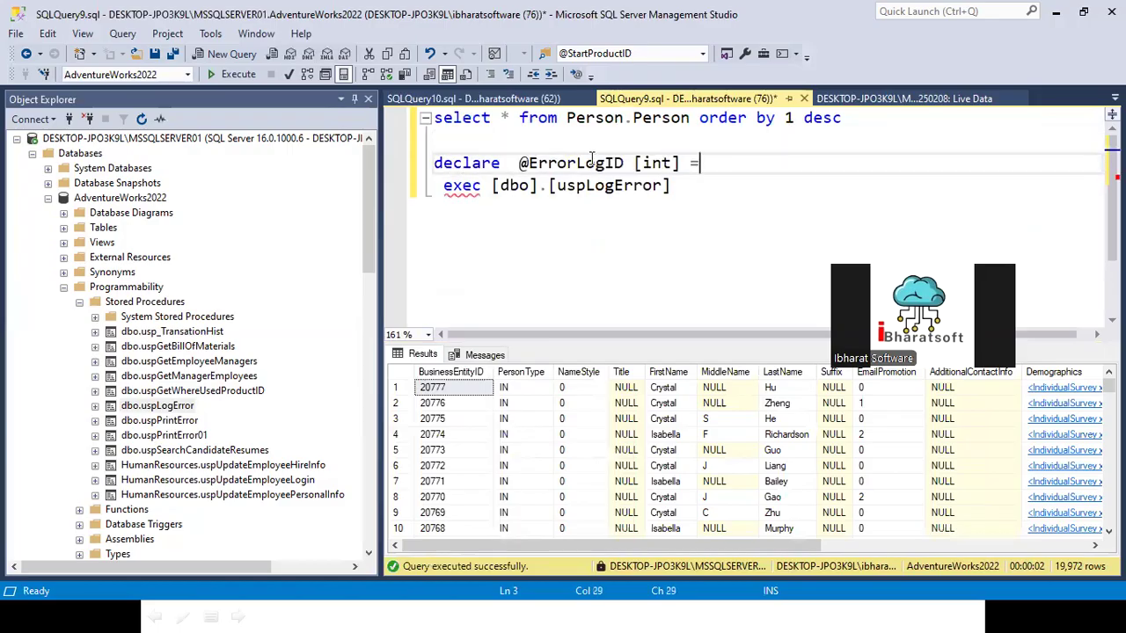
pyautogui.click(634, 163)
pyautogui.click(515, 164)
pyautogui.press('Delete')
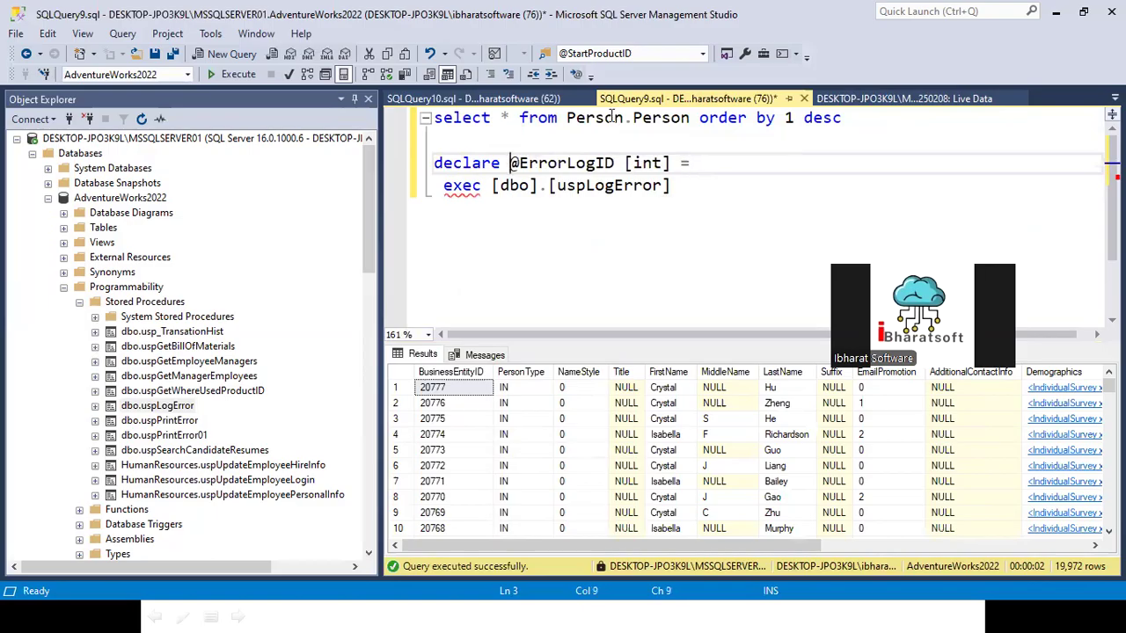
pyautogui.click(624, 164)
pyautogui.click(684, 163)
pyautogui.press('Return')
pyautogui.click(681, 155)
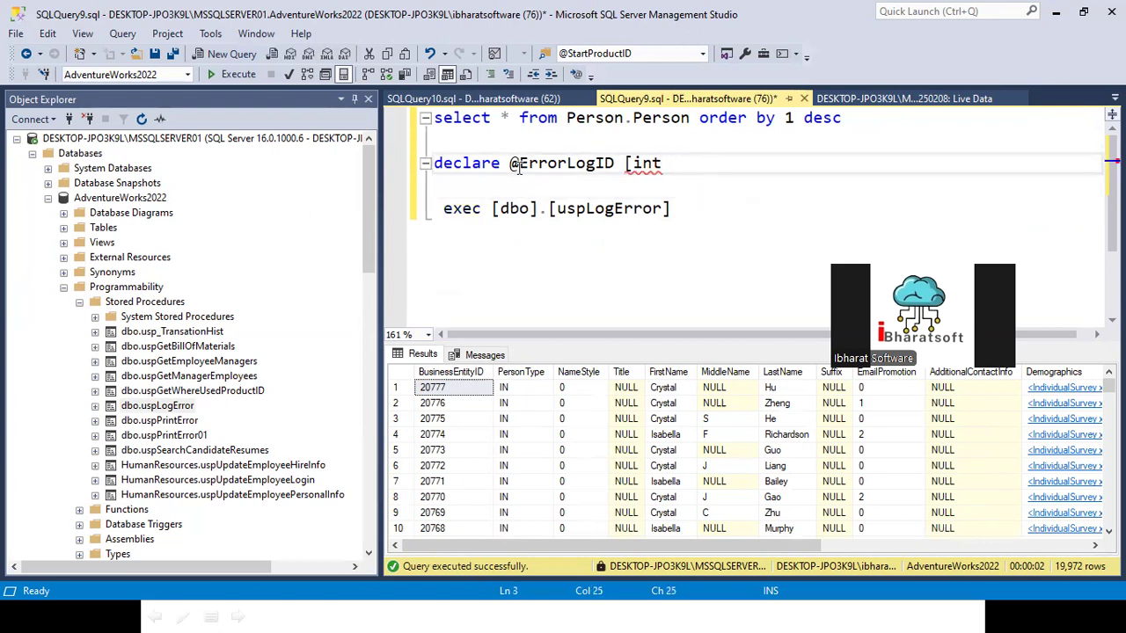
pyautogui.click(635, 162)
pyautogui.press('BackSpace')
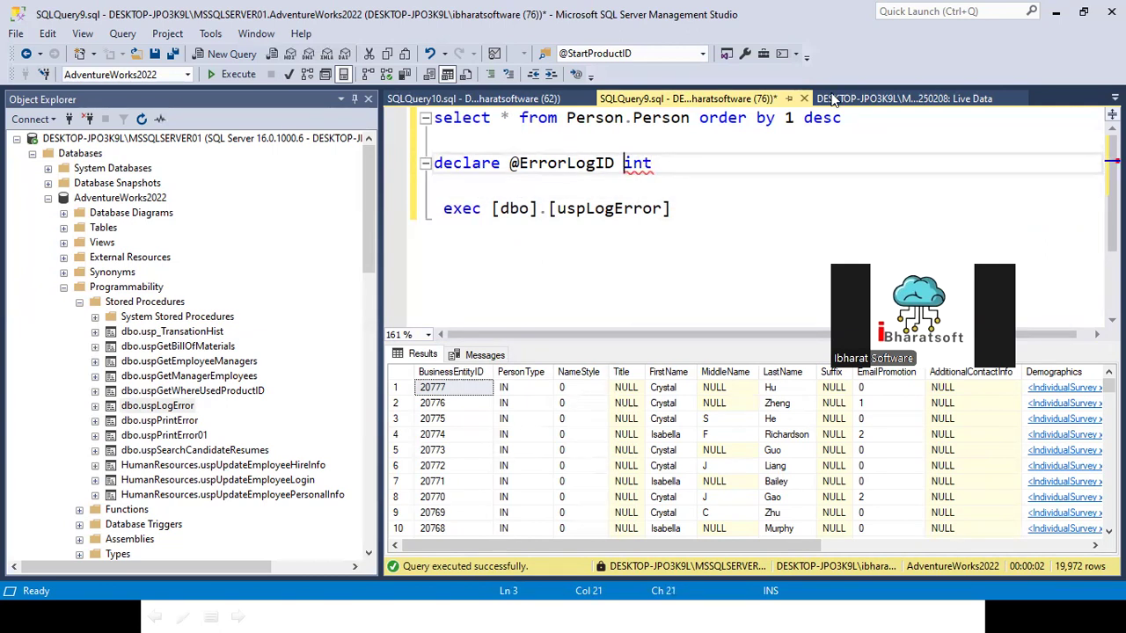
pyautogui.click(554, 196)
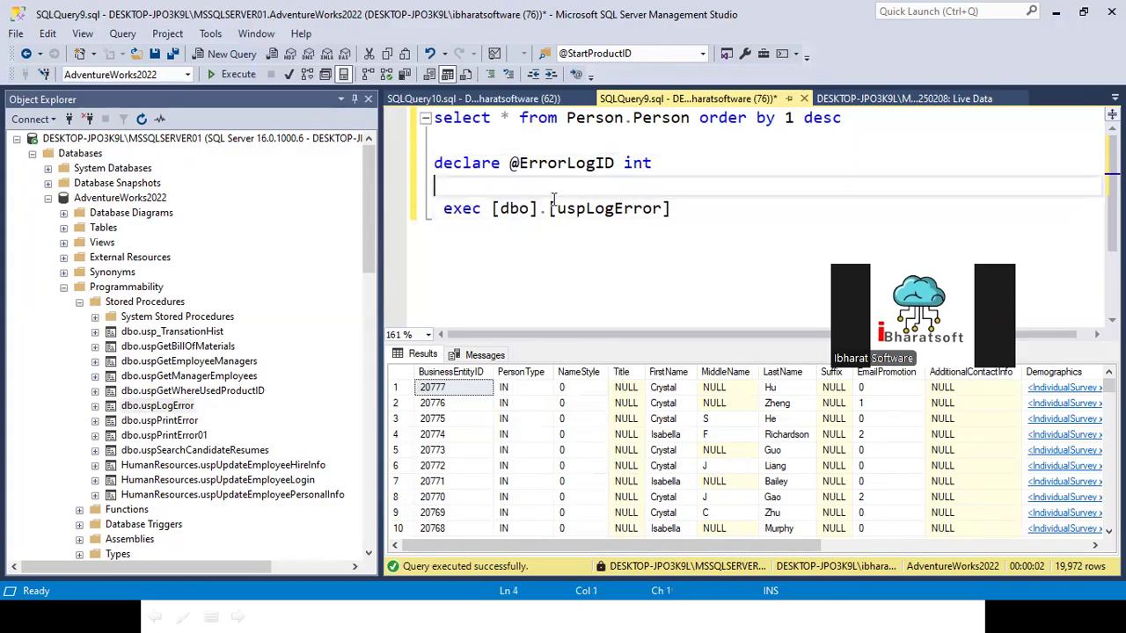
pyautogui.doubleClick(549, 167)
pyautogui.hotkey('ctrl', 'c')
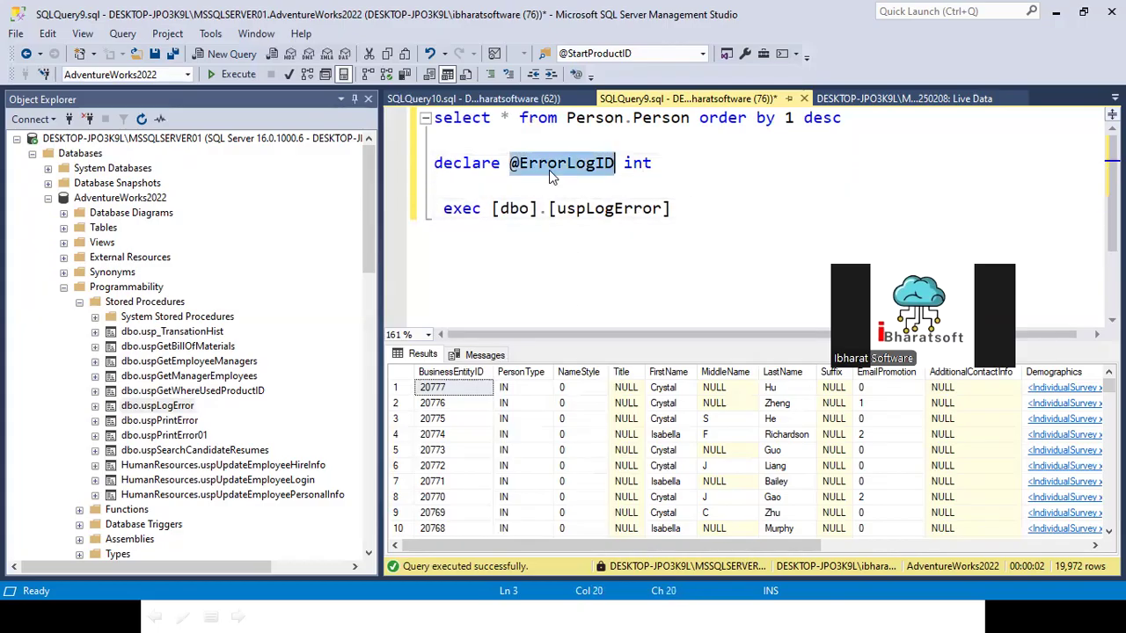
pyautogui.click(734, 220)
pyautogui.write('v')
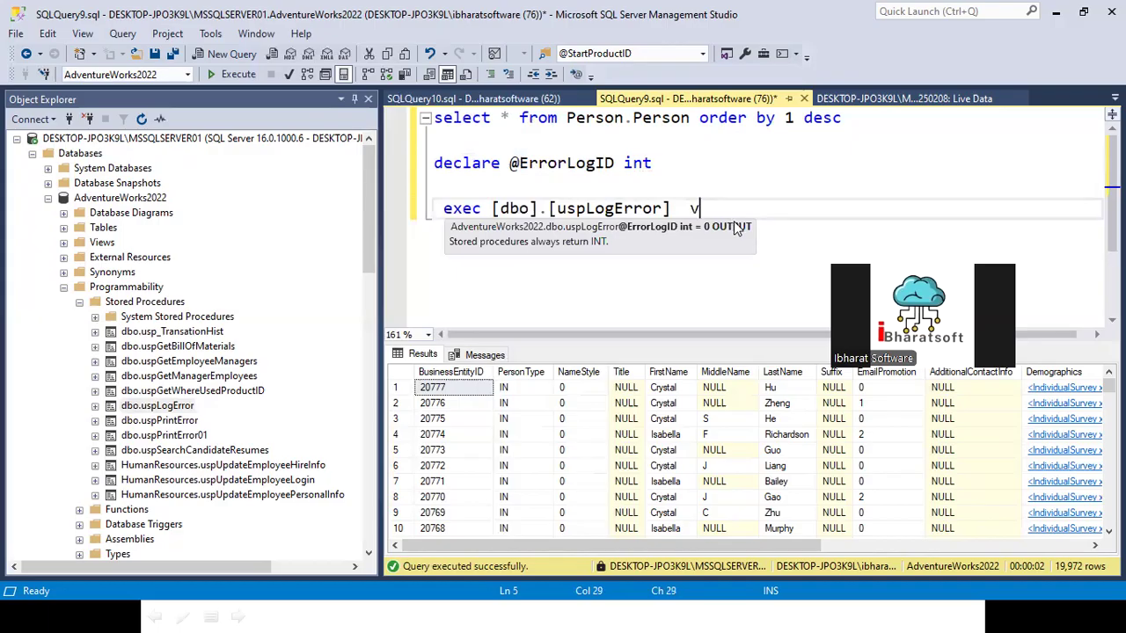
pyautogui.hotkey('ctrl', 'v')
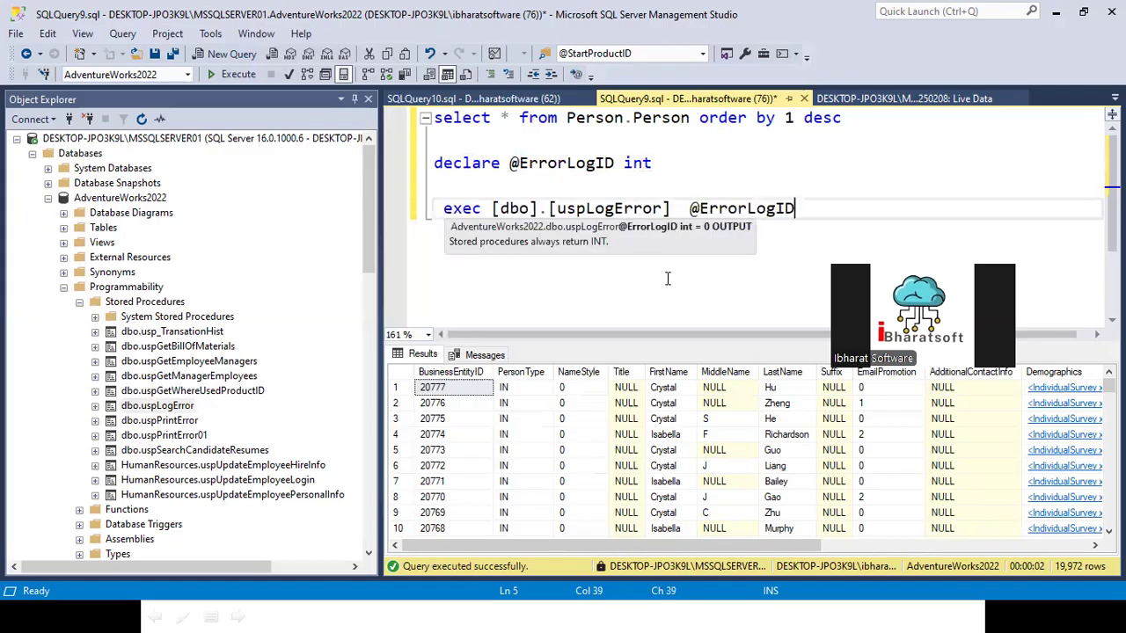
pyautogui.moveTo(800, 209); pyautogui.dragTo(431, 164)
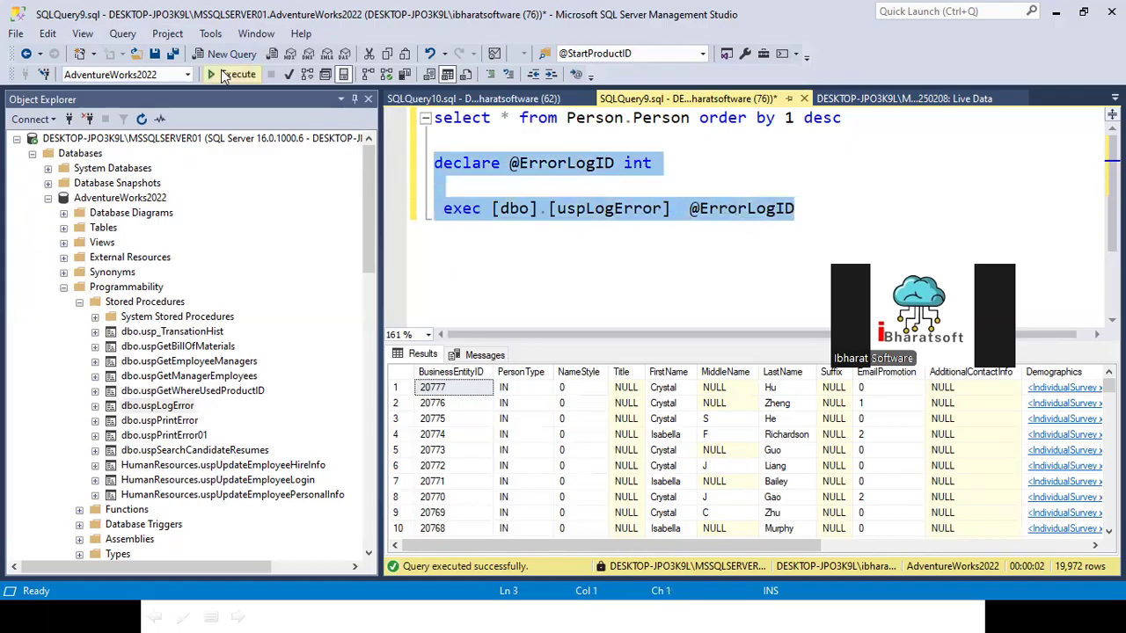
pyautogui.click(233, 74)
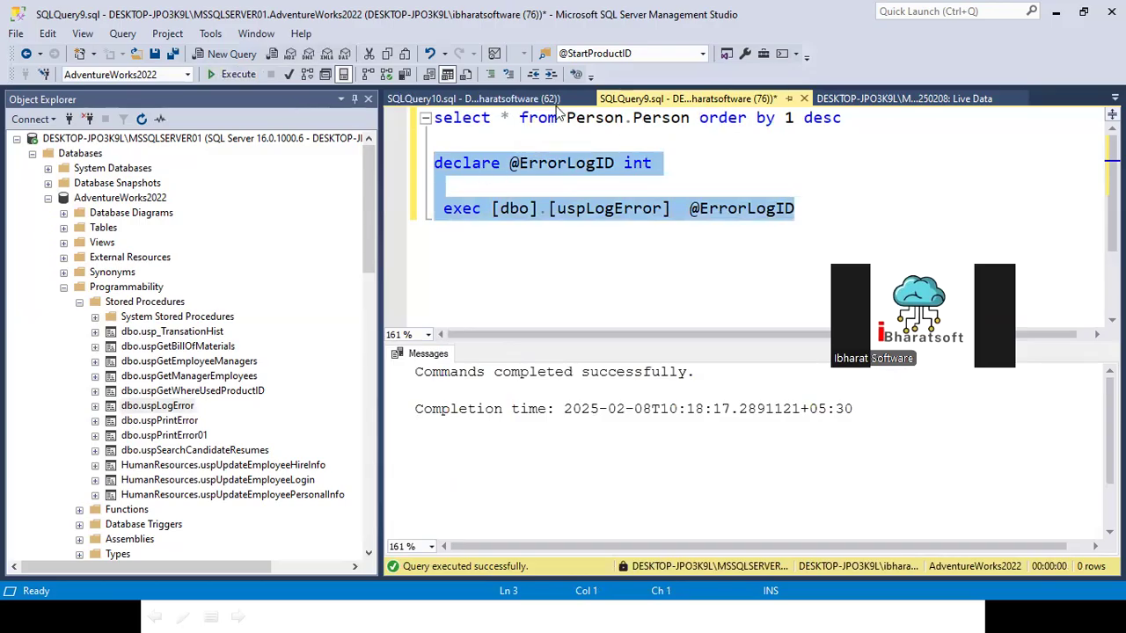
# Step: Check the sql_text field of the newest sp_statement_starting event in the session's live data
pyautogui.click(512, 99)
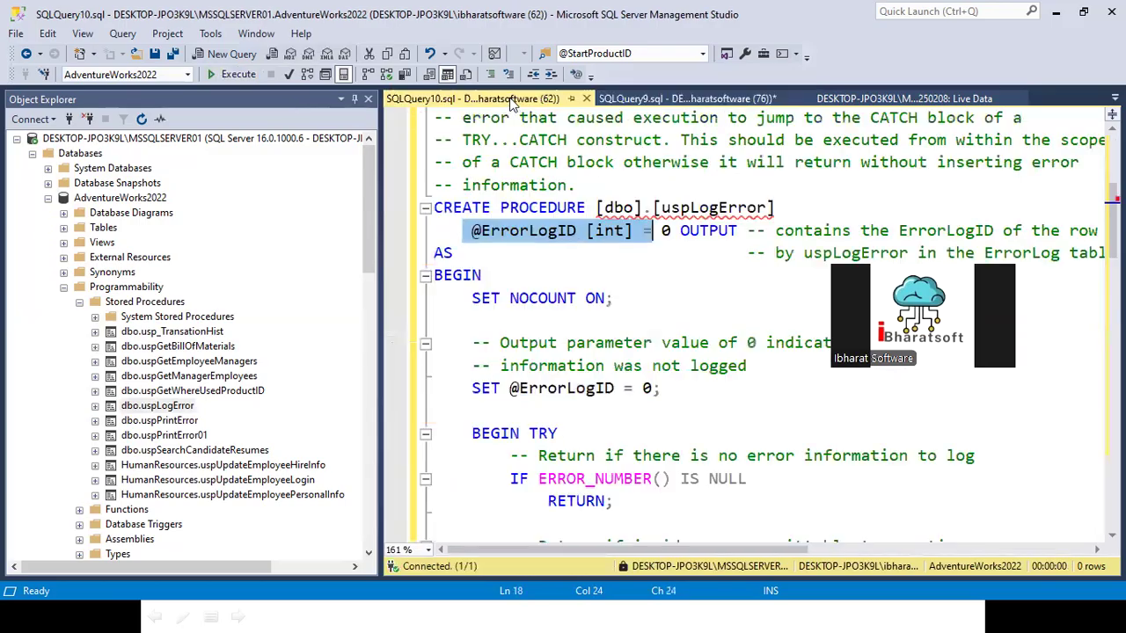
pyautogui.click(827, 100)
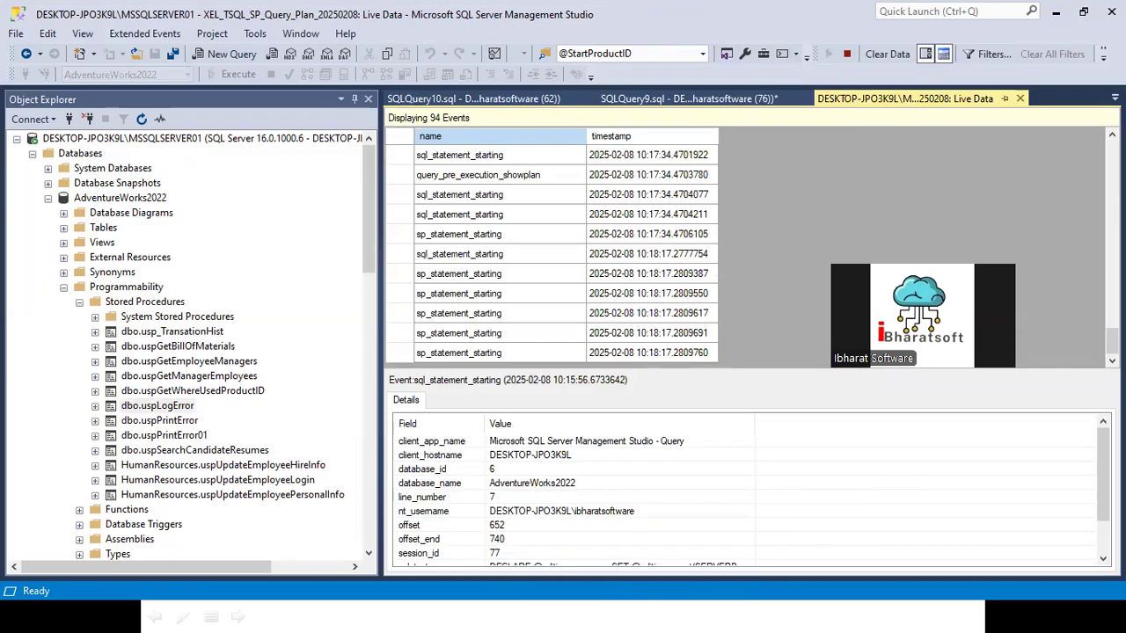
pyautogui.click(440, 353)
pyautogui.scroll(-3, 572, 521)
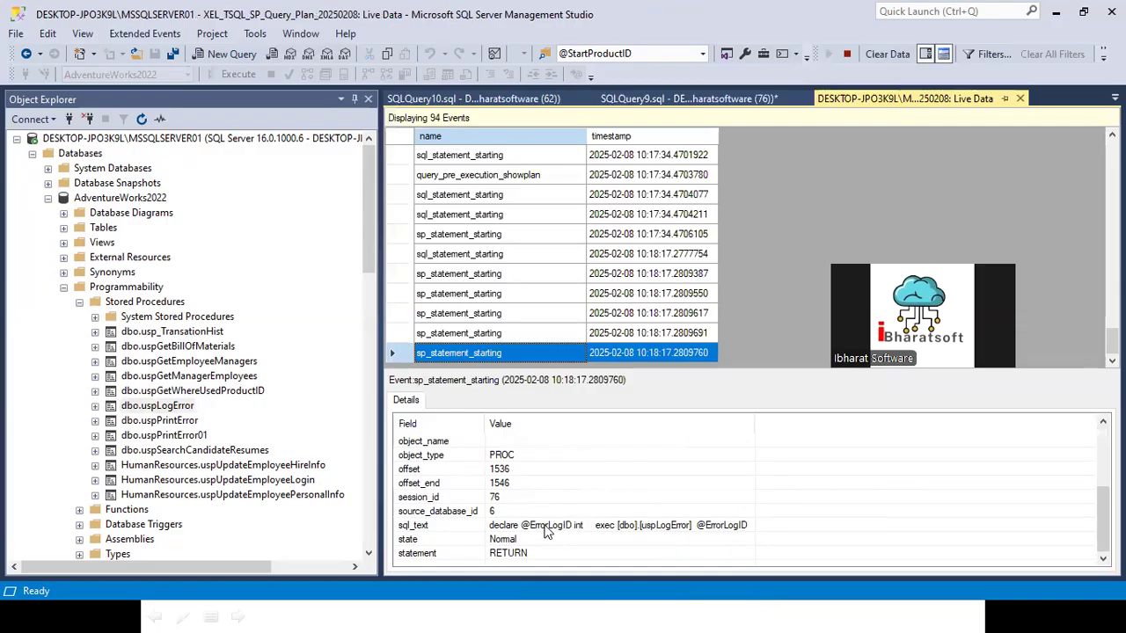
pyautogui.click(545, 525)
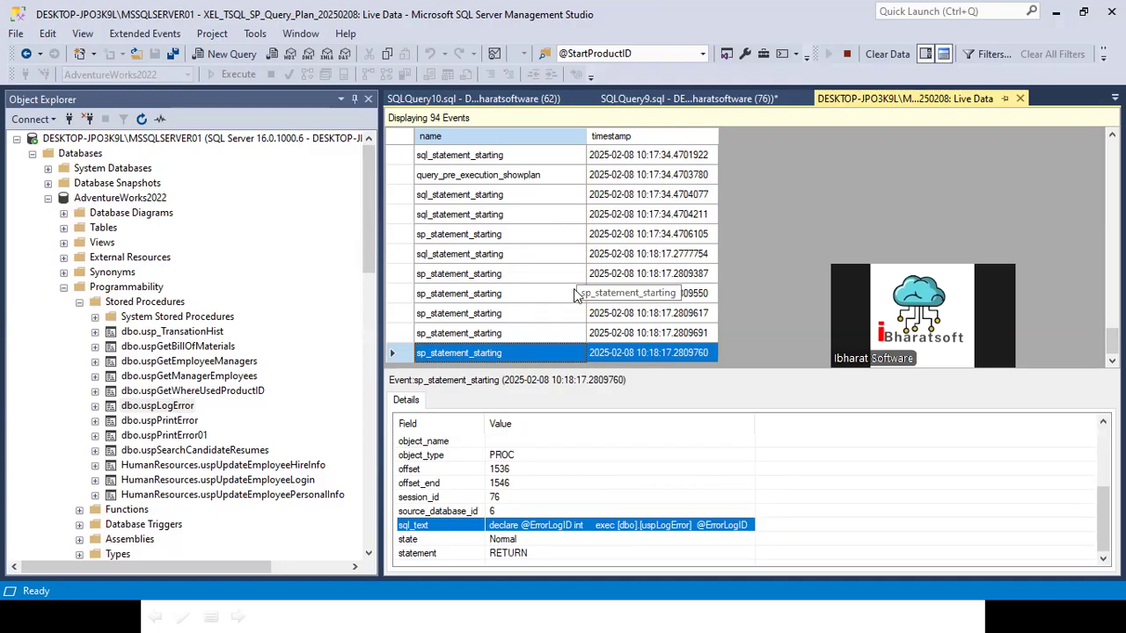
# Step: Examine the details of other captured statement events and the query plan of the query_pre_execution_showplan event from 10:15:56.6154337
pyautogui.click(451, 299)
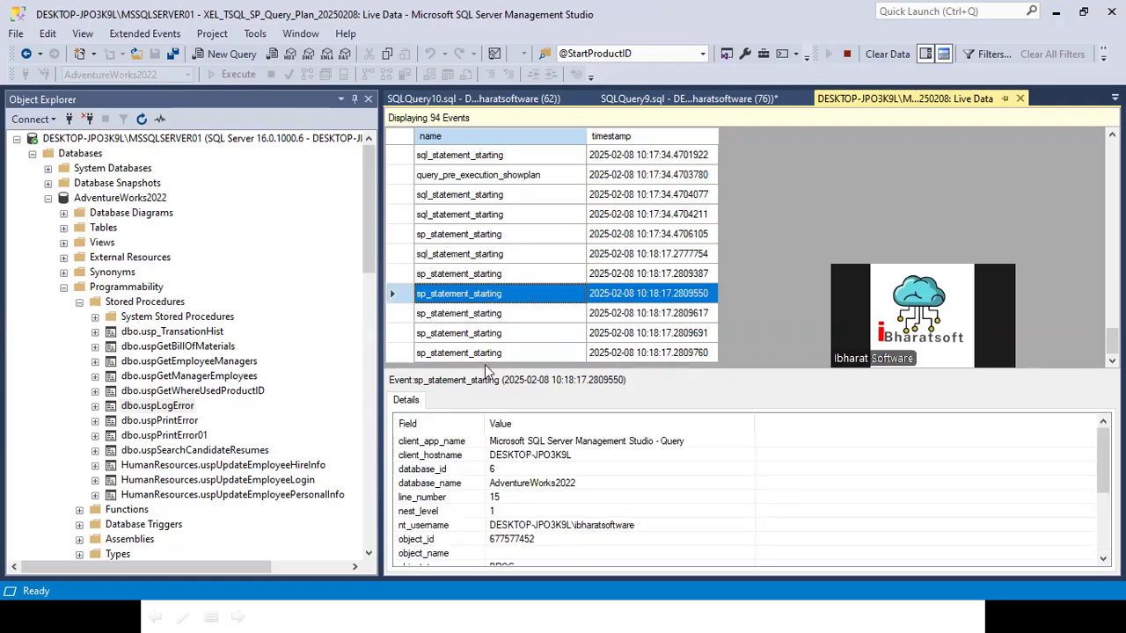
pyautogui.click(446, 316)
pyautogui.scroll(5, 488, 280)
pyautogui.scroll(1, 490, 280)
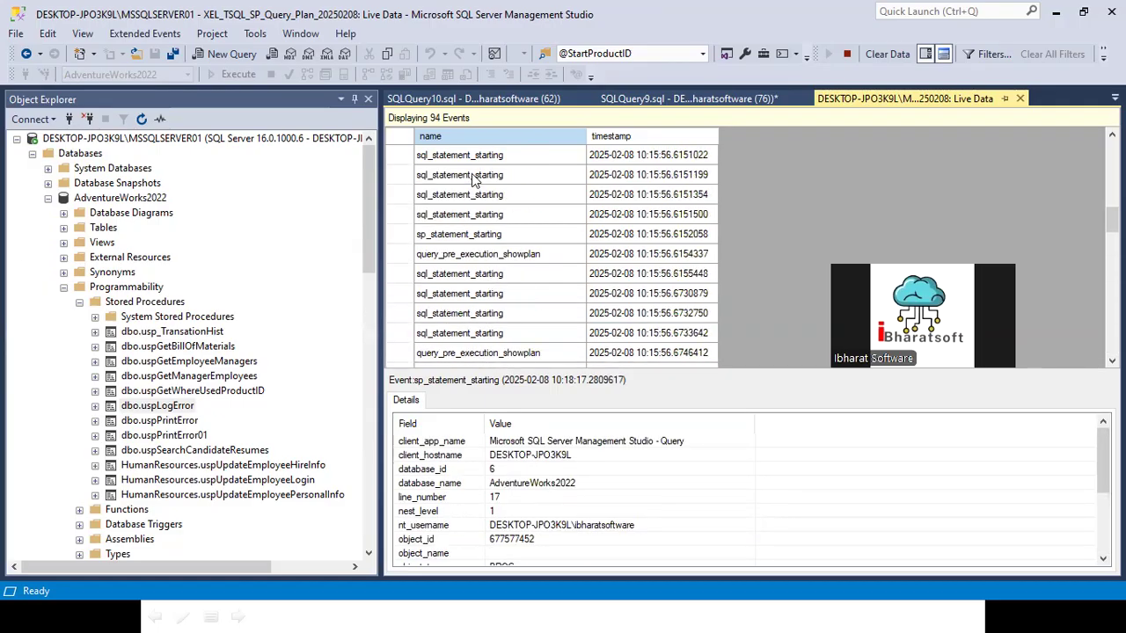
pyautogui.click(475, 156)
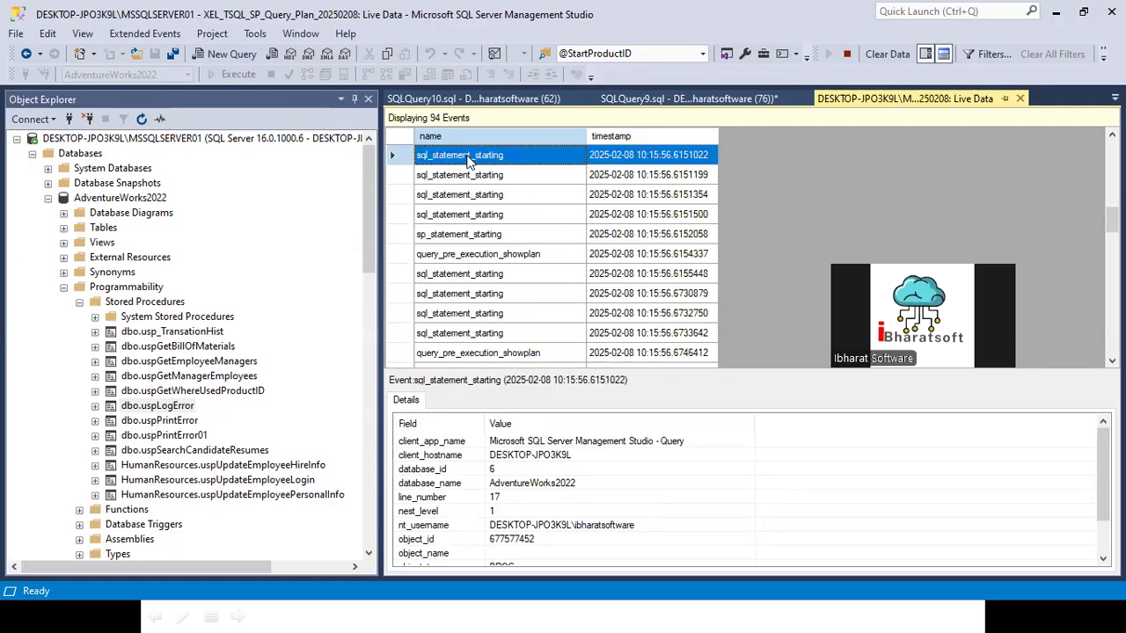
pyautogui.click(454, 236)
pyautogui.click(454, 199)
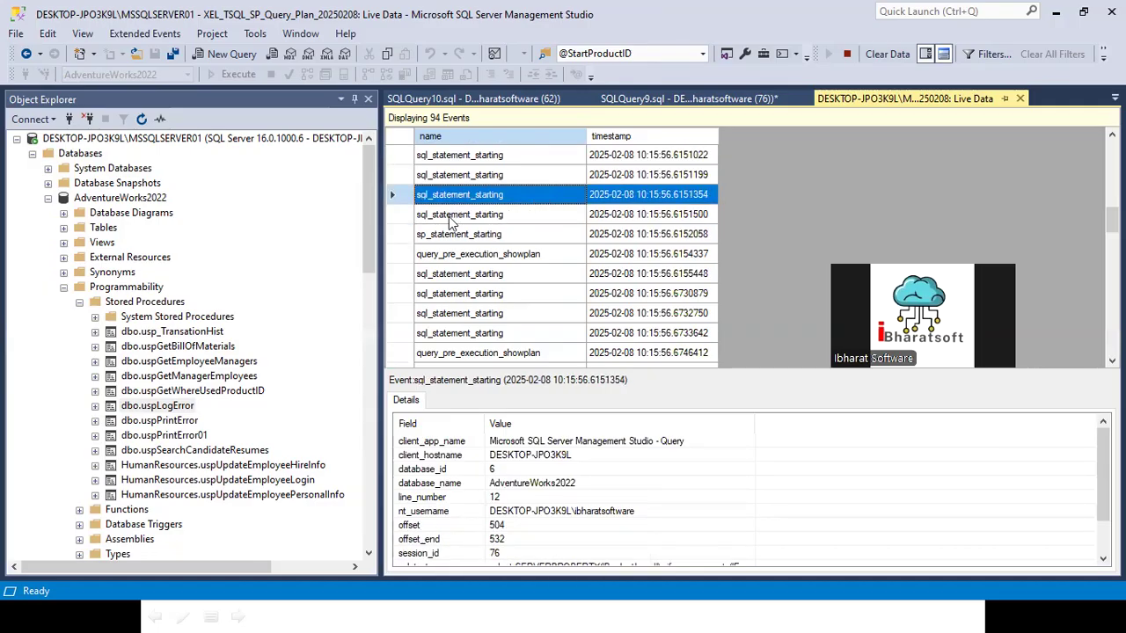
pyautogui.click(457, 257)
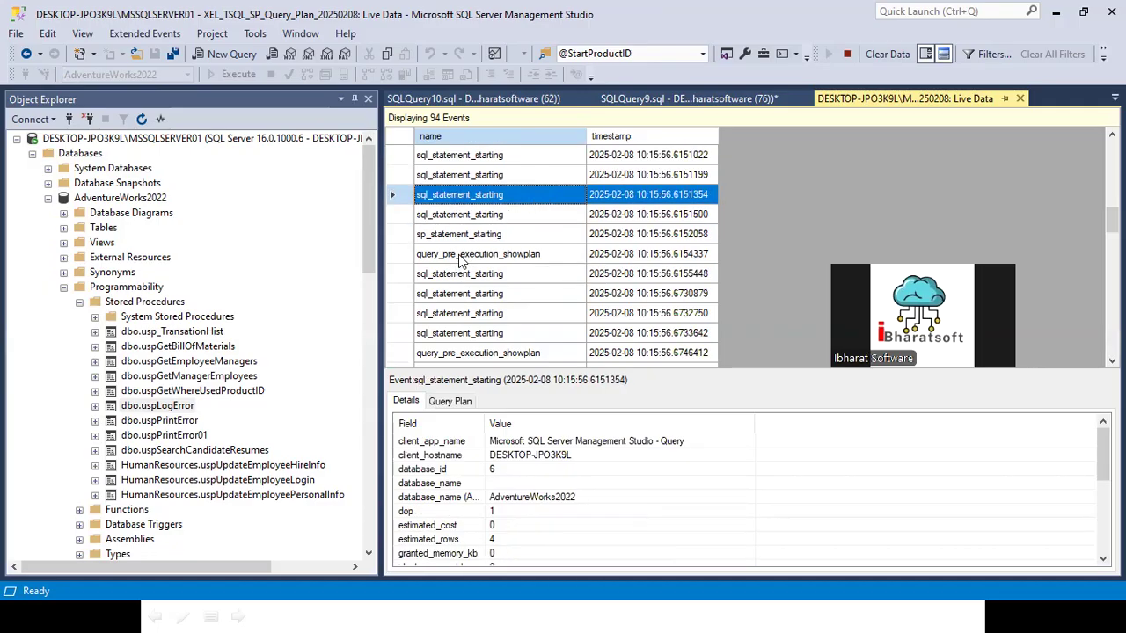
pyautogui.click(446, 402)
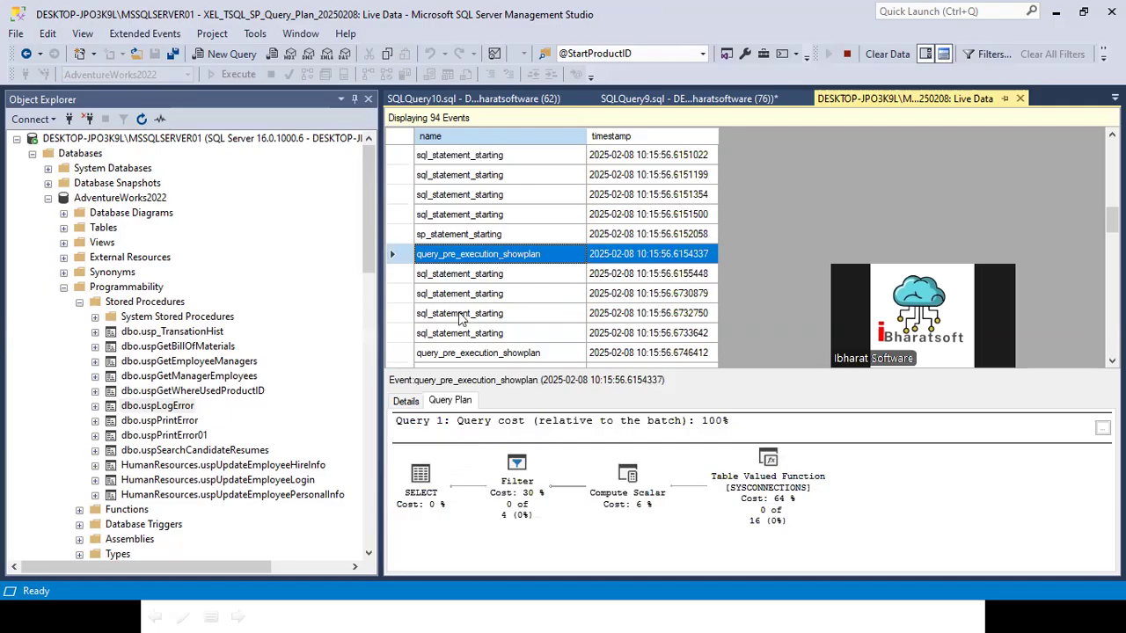
pyautogui.scroll(-10, 466, 321)
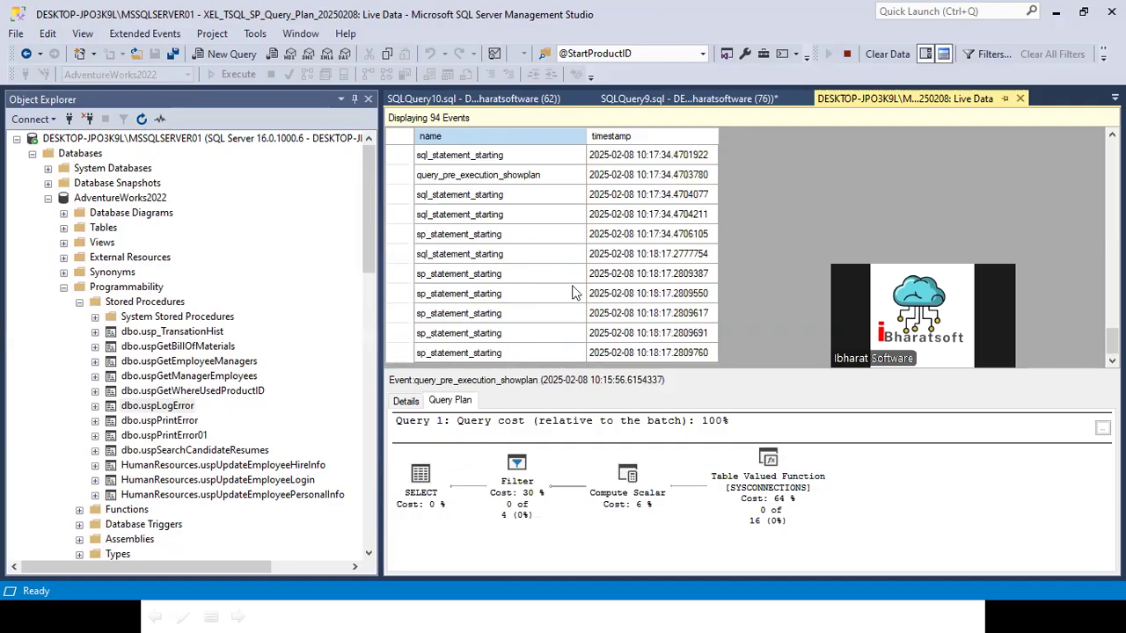
# Step: Execute only the Person.Person select query twice in SQLQuery9 and close the SQLQuery10 script of uspLogError
pyautogui.click(690, 98)
pyautogui.click(923, 139)
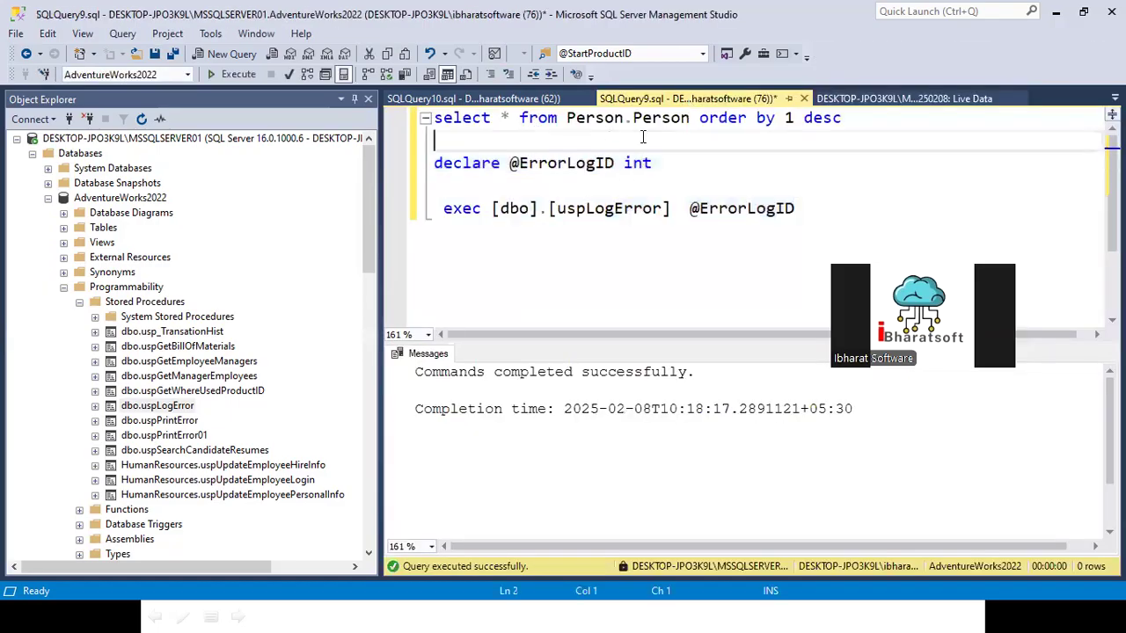
pyautogui.moveTo(923, 123); pyautogui.dragTo(429, 119)
pyautogui.click(239, 74)
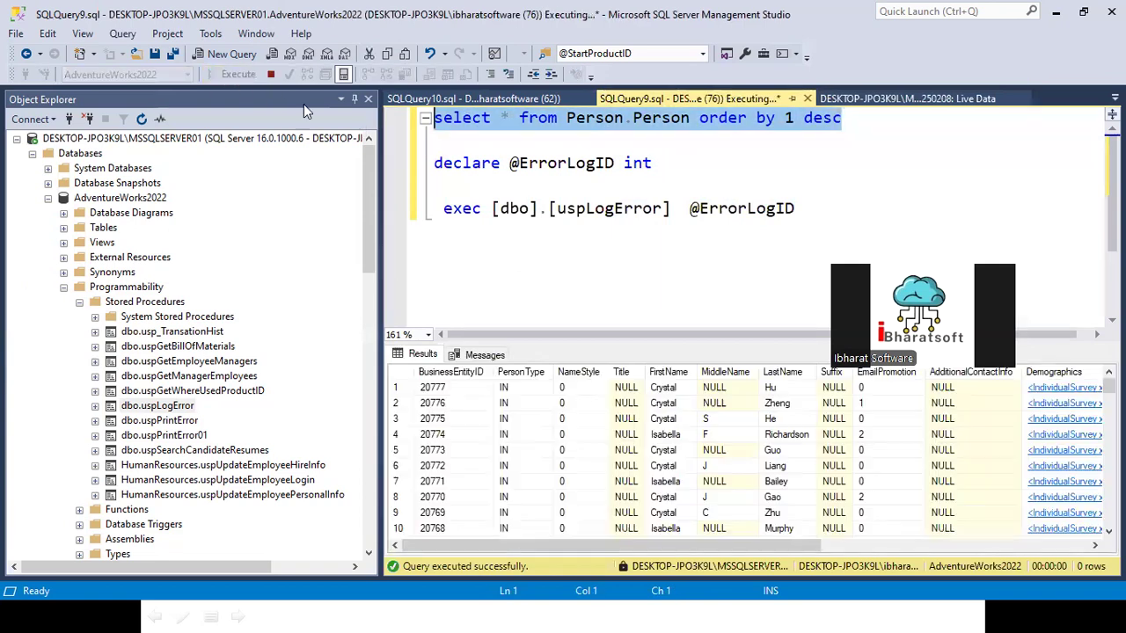
pyautogui.click(873, 97)
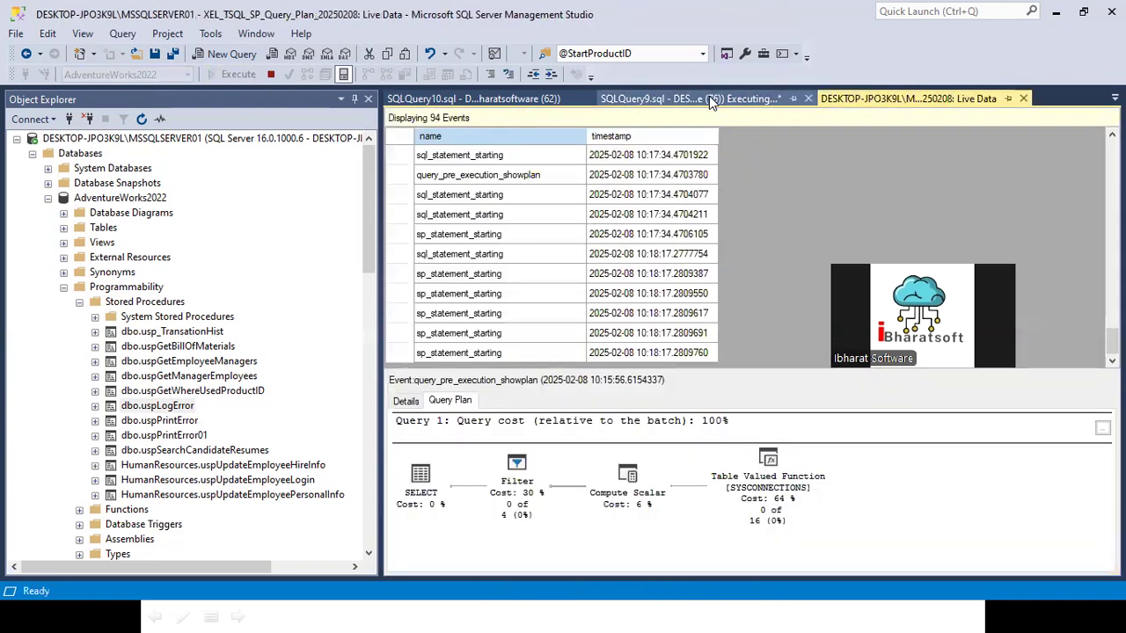
pyautogui.click(693, 98)
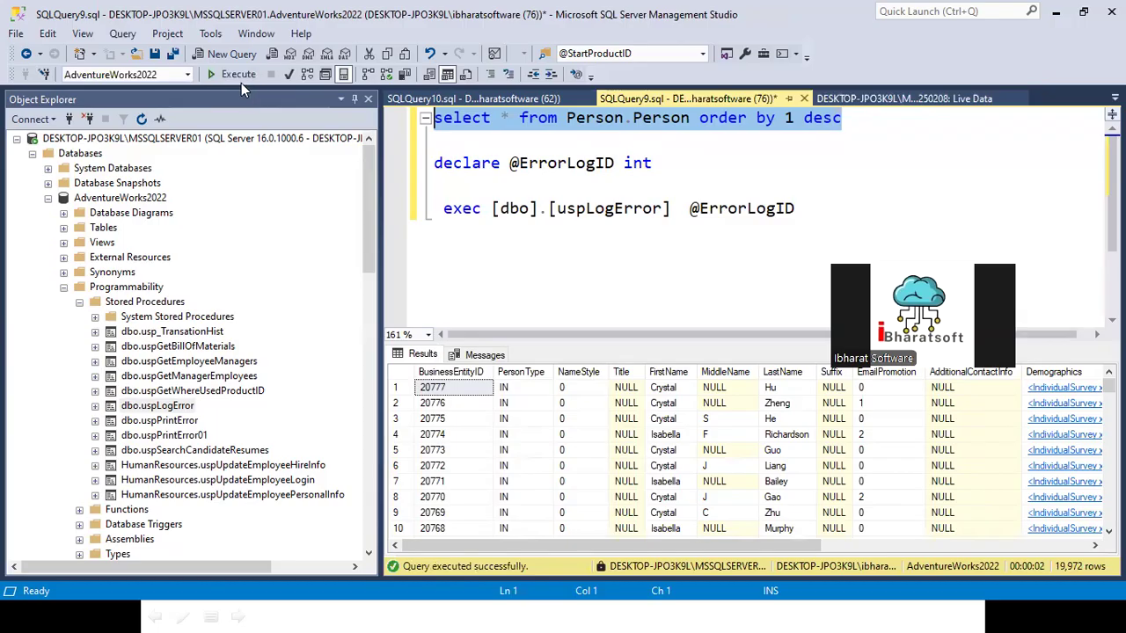
pyautogui.click(238, 75)
pyautogui.click(472, 98)
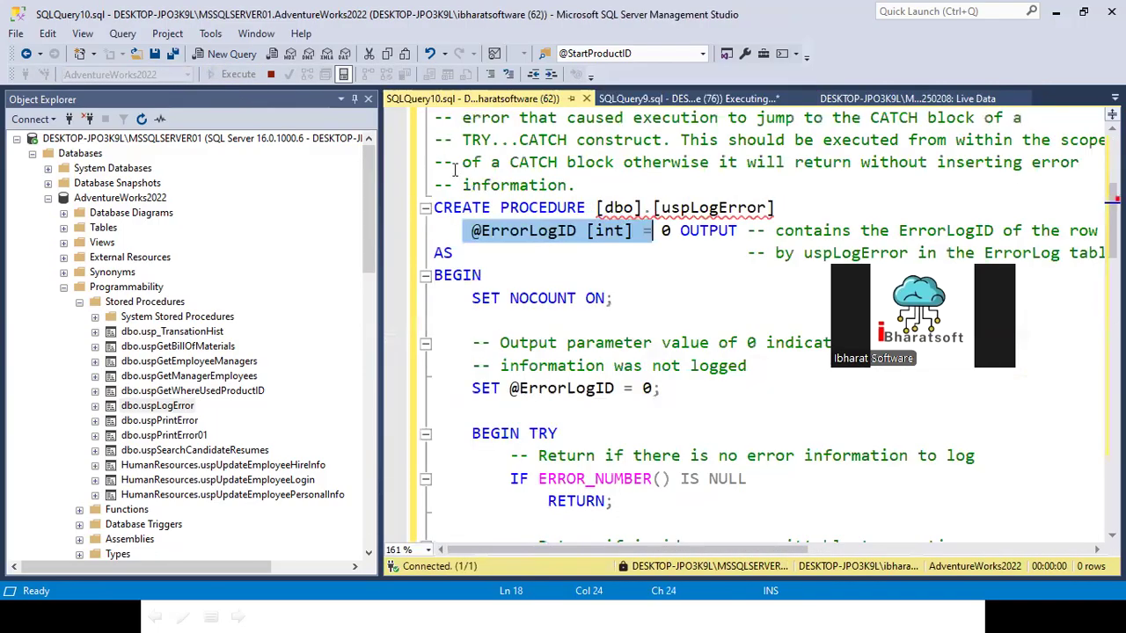
pyautogui.click(586, 98)
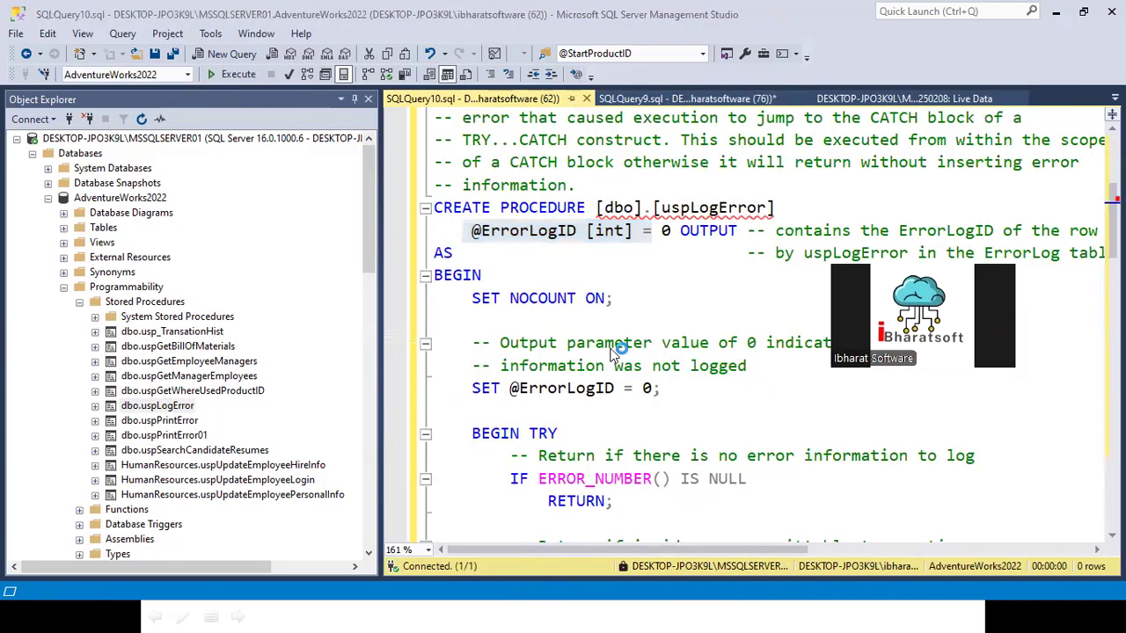
# Step: Review the latest sql_statement_starting event and earlier events in the live data, and stop the data feed
pyautogui.click(690, 98)
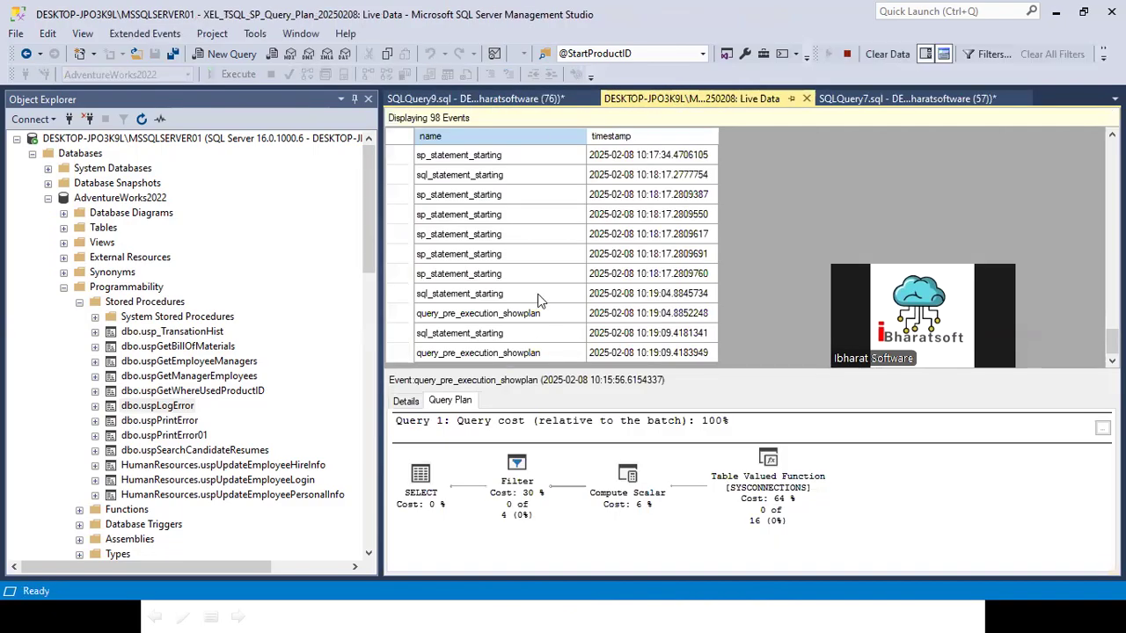
pyautogui.click(489, 331)
pyautogui.scroll(3, 486, 322)
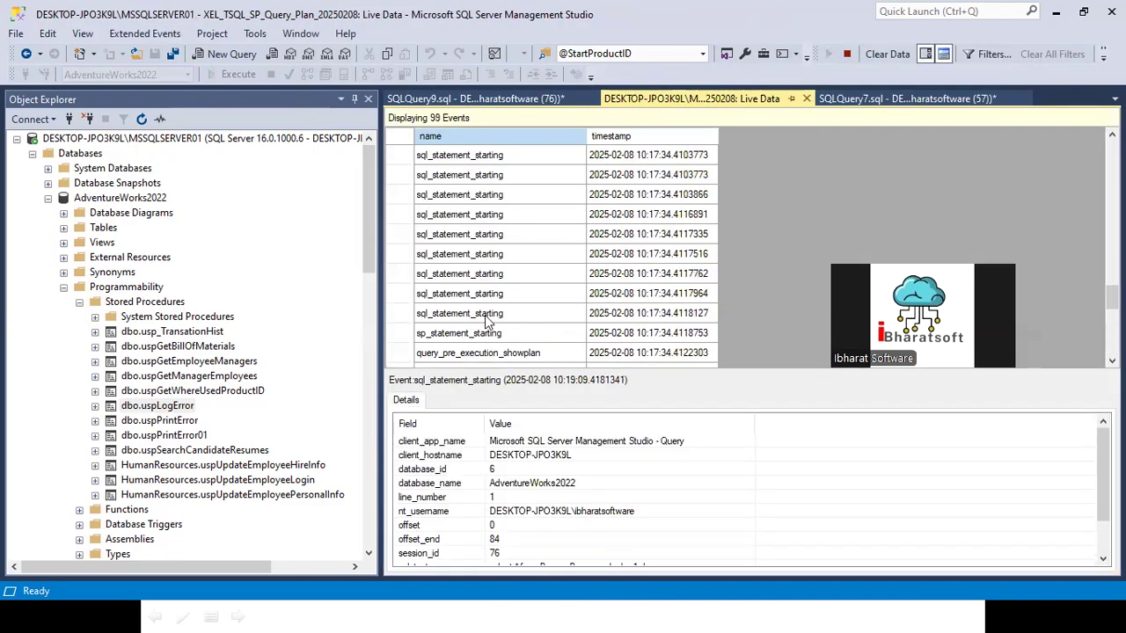
pyautogui.scroll(3, 487, 322)
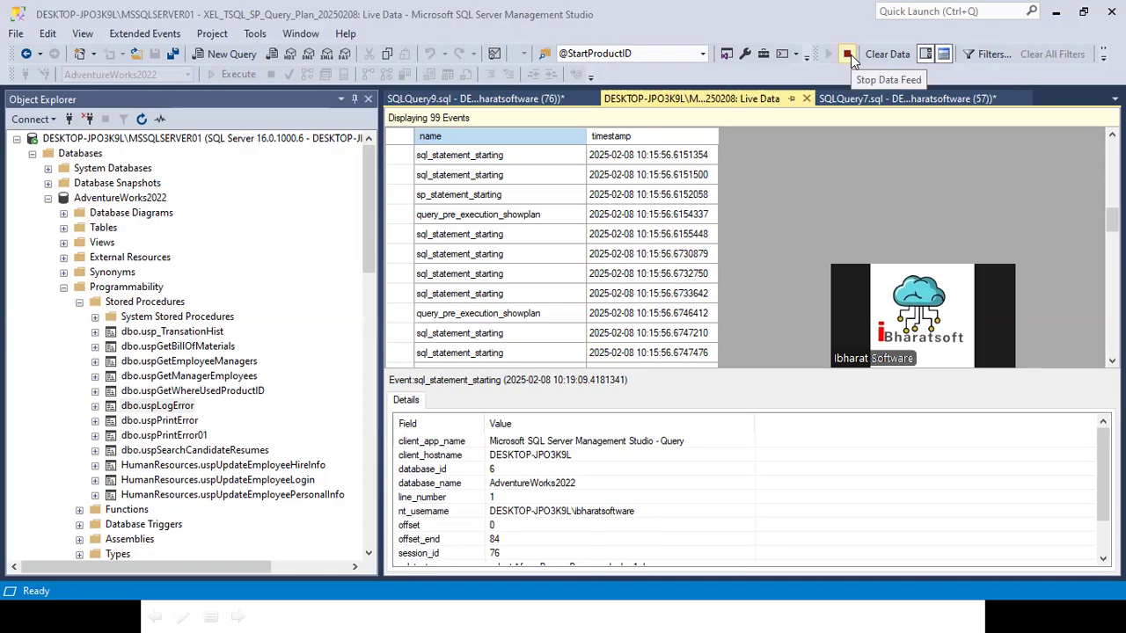
pyautogui.click(1103, 53)
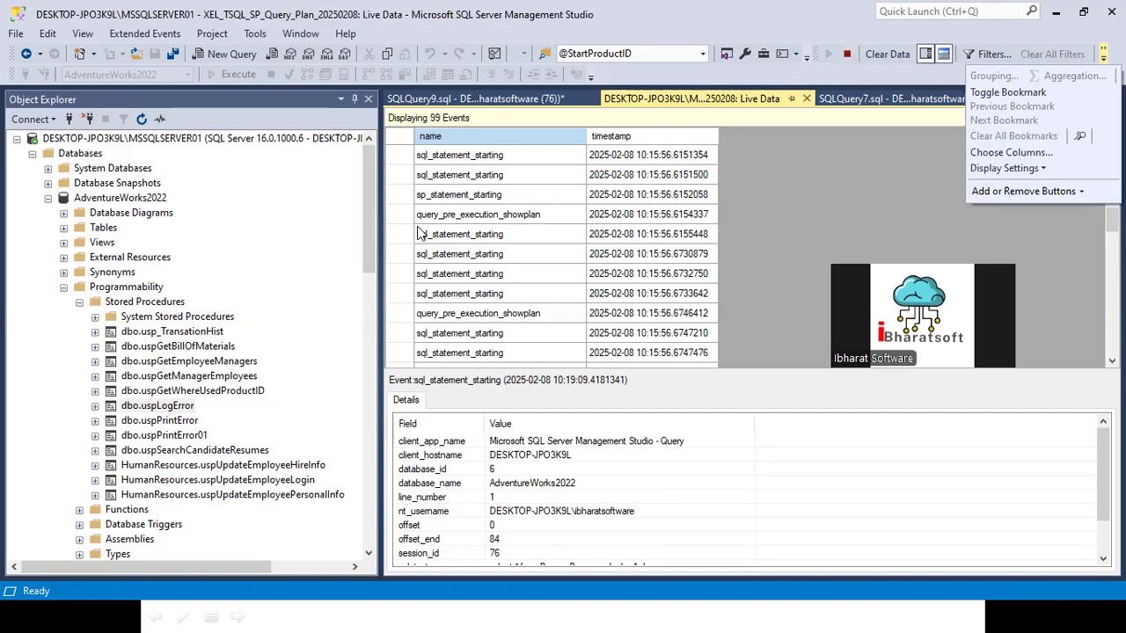
pyautogui.click(846, 57)
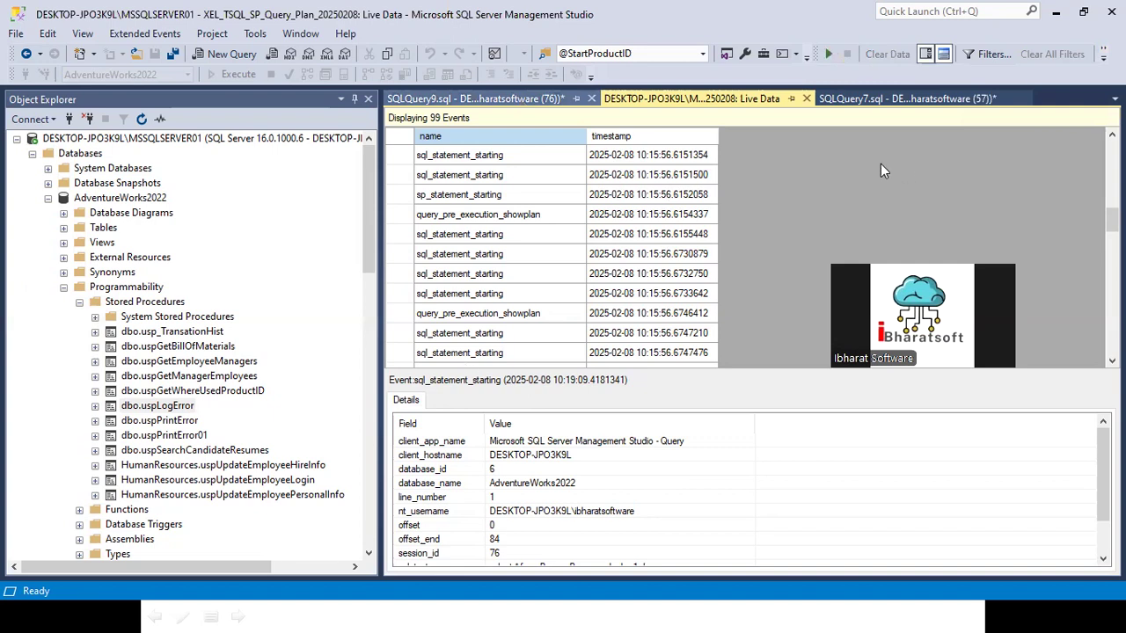
pyautogui.click(1103, 53)
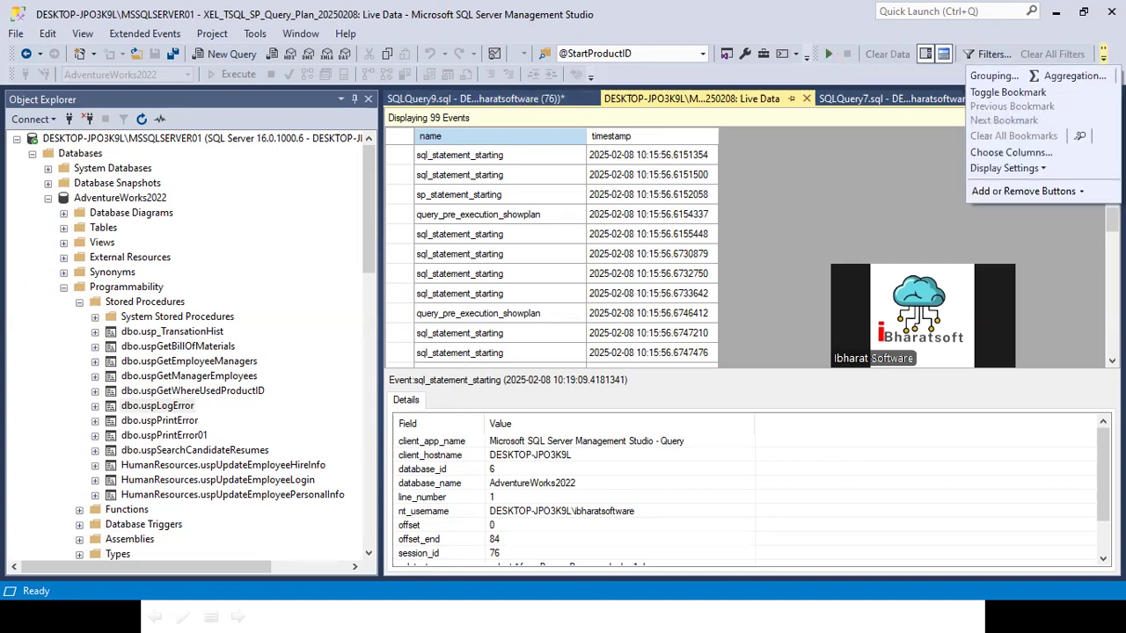
pyautogui.click(994, 77)
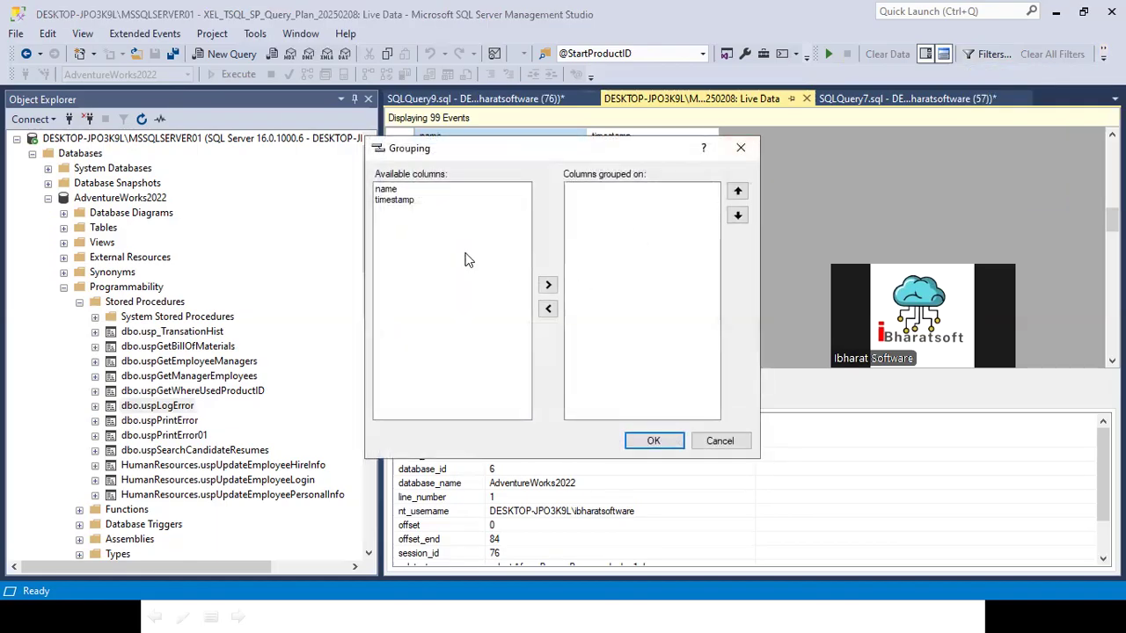
pyautogui.click(719, 441)
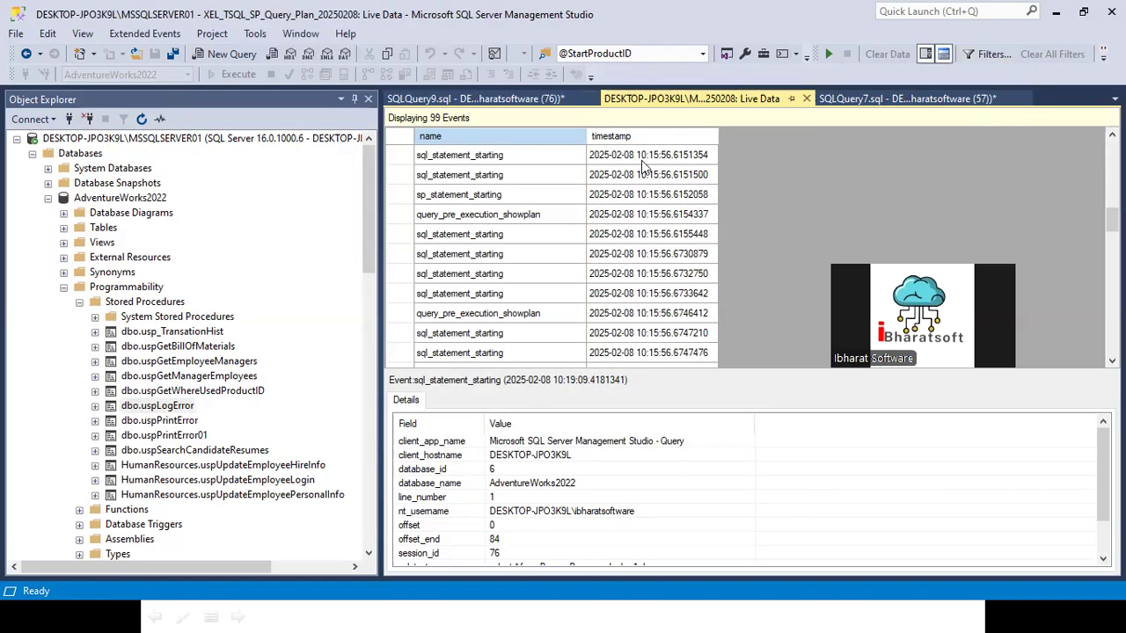
# Step: Add the database_name and sql_text columns to the live data event grid
pyautogui.rightClick(536, 132)
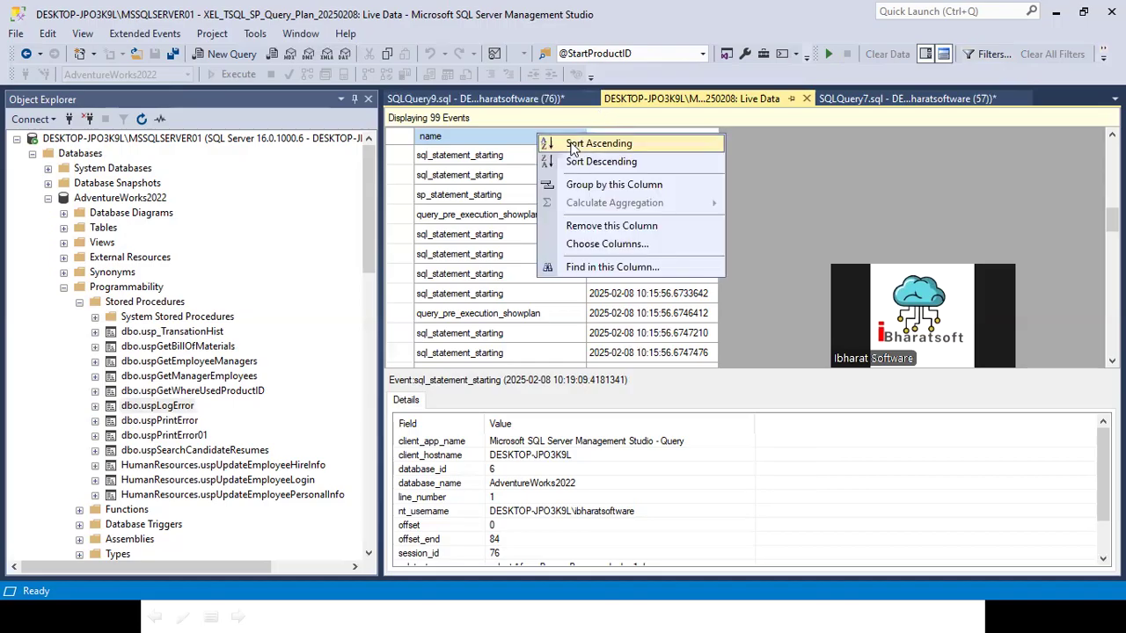
pyautogui.click(594, 248)
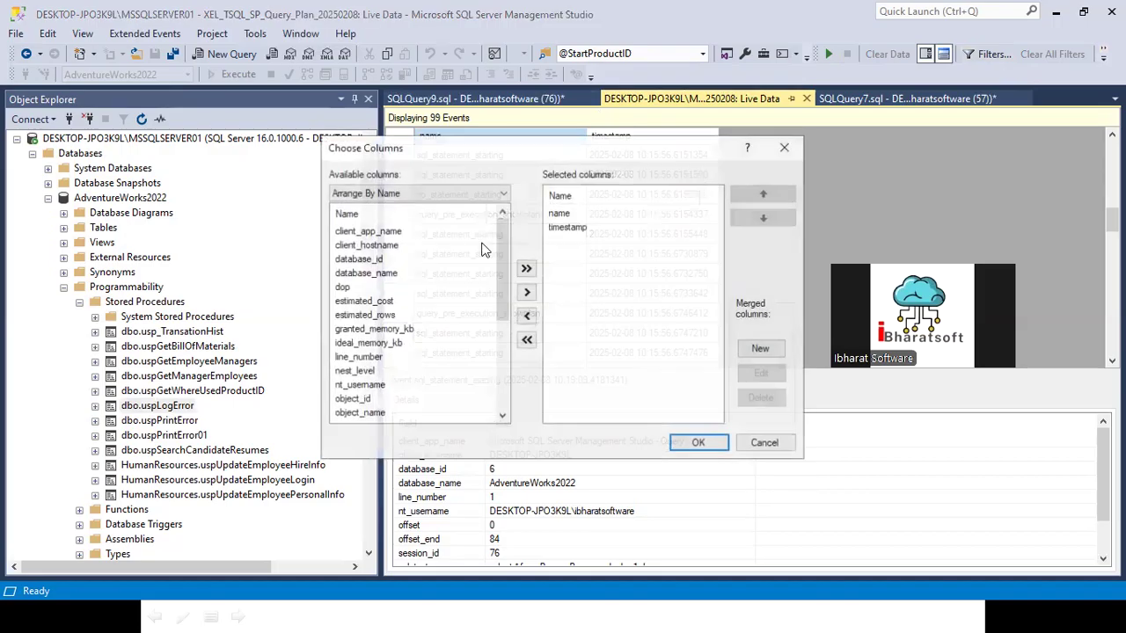
pyautogui.click(365, 273)
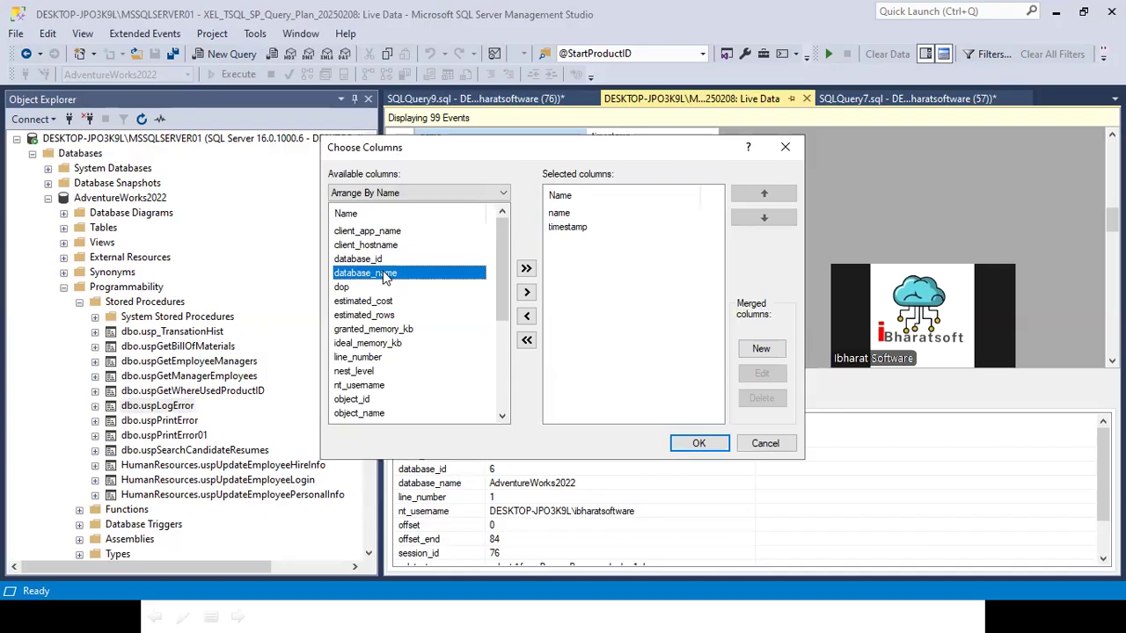
pyautogui.click(526, 292)
pyautogui.scroll(-4, 387, 369)
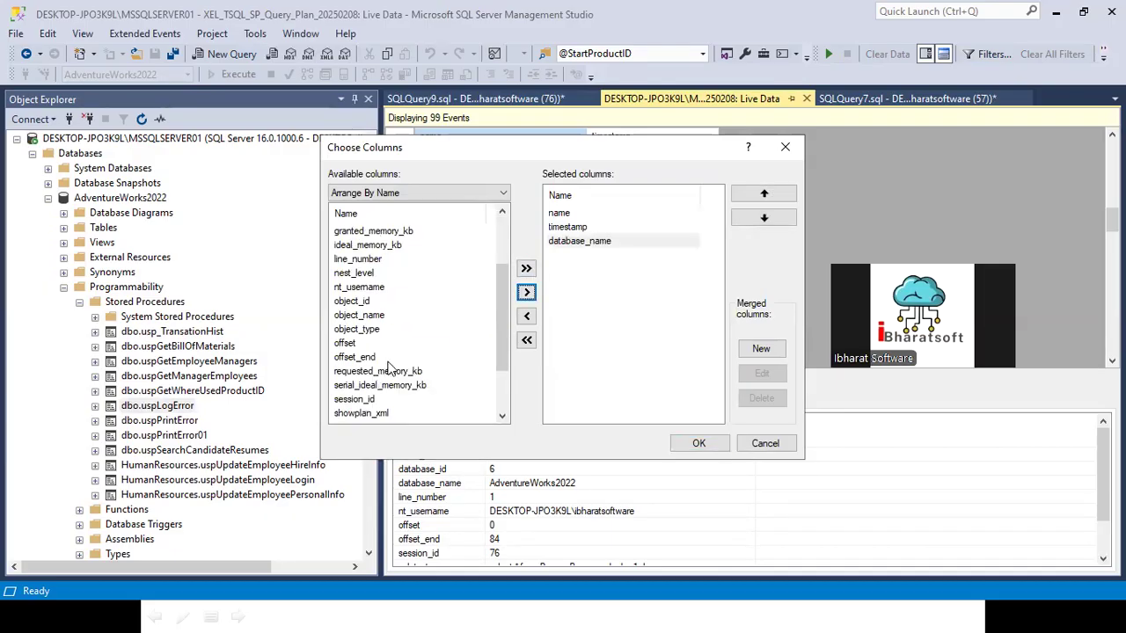
pyautogui.click(351, 370)
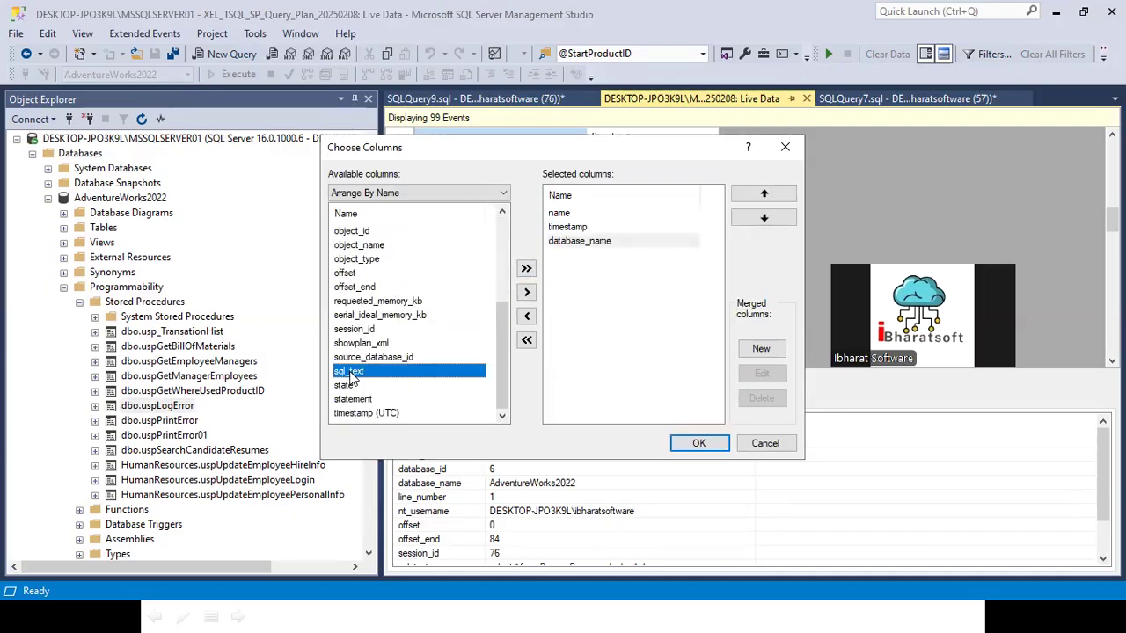
pyautogui.click(526, 292)
pyautogui.click(696, 443)
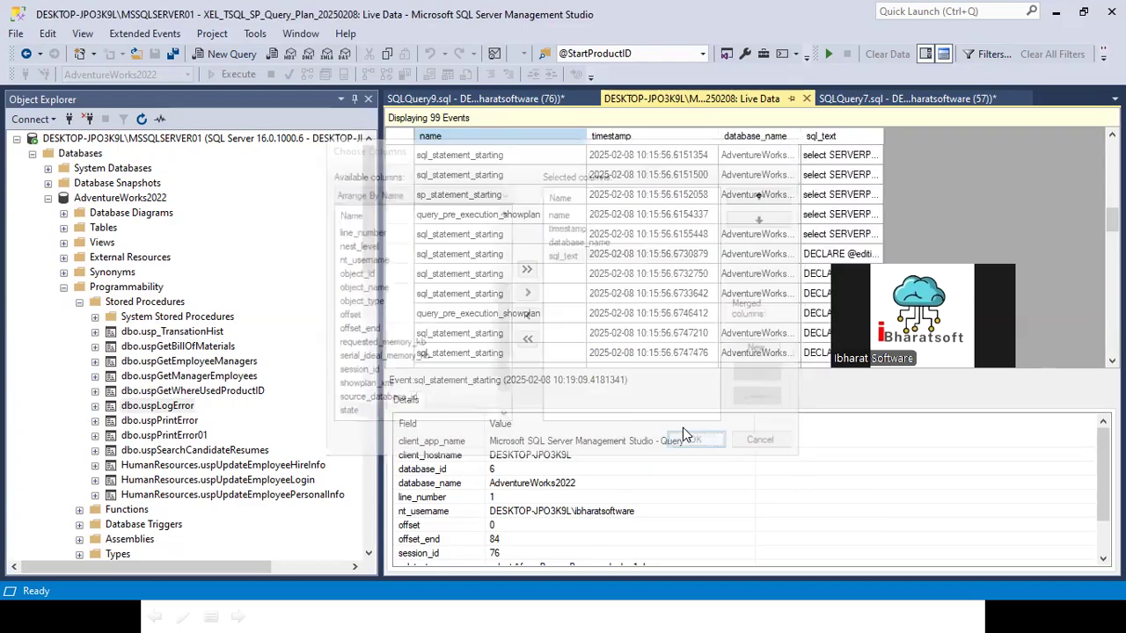
# Step: Widen the sql_text and database_name columns and look through the captured events from newest to oldest
pyautogui.moveTo(883, 133); pyautogui.dragTo(1073, 132)
pyautogui.moveTo(800, 136); pyautogui.dragTo(939, 130)
pyautogui.scroll(-10, 767, 323)
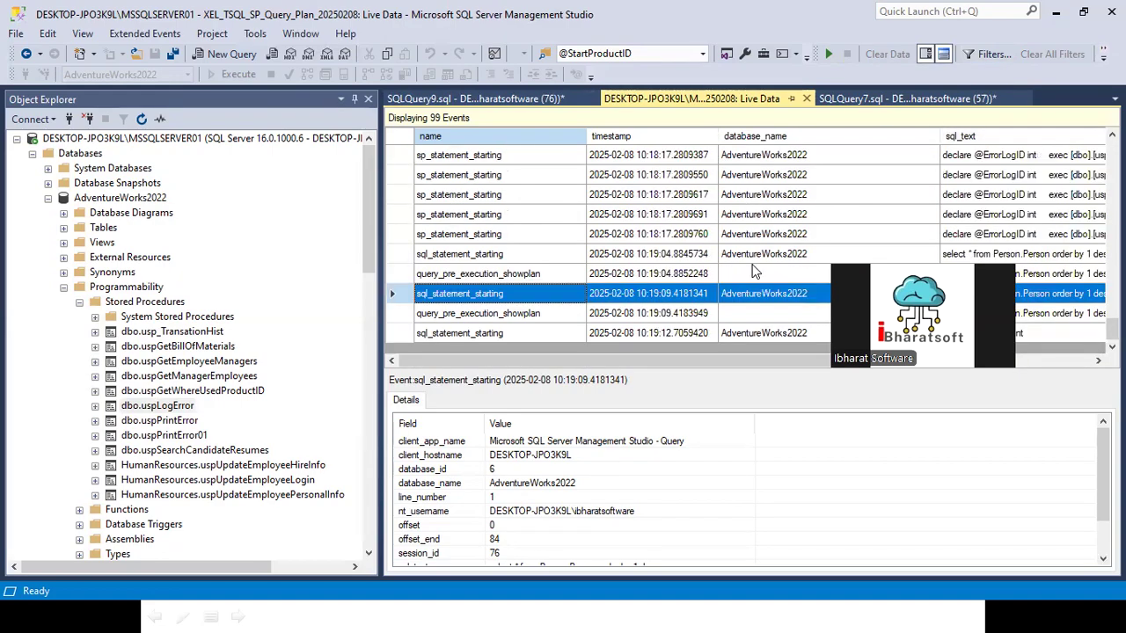
pyautogui.scroll(10, 752, 270)
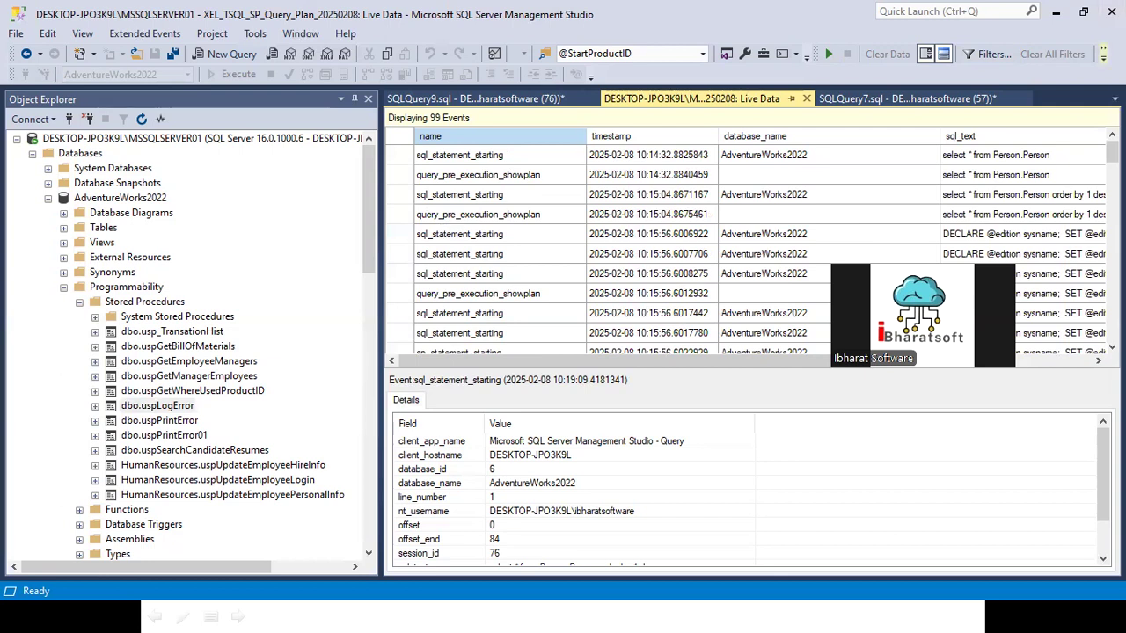
# Step: Group the live data events by the sql_text column
pyautogui.click(1102, 54)
pyautogui.click(993, 76)
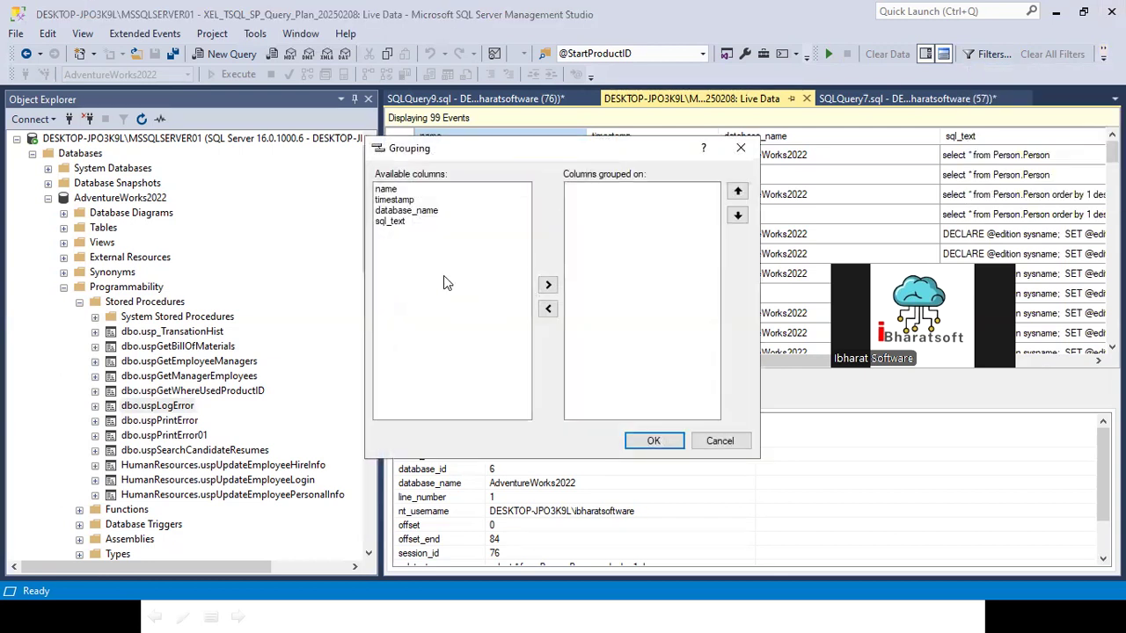
pyautogui.click(395, 222)
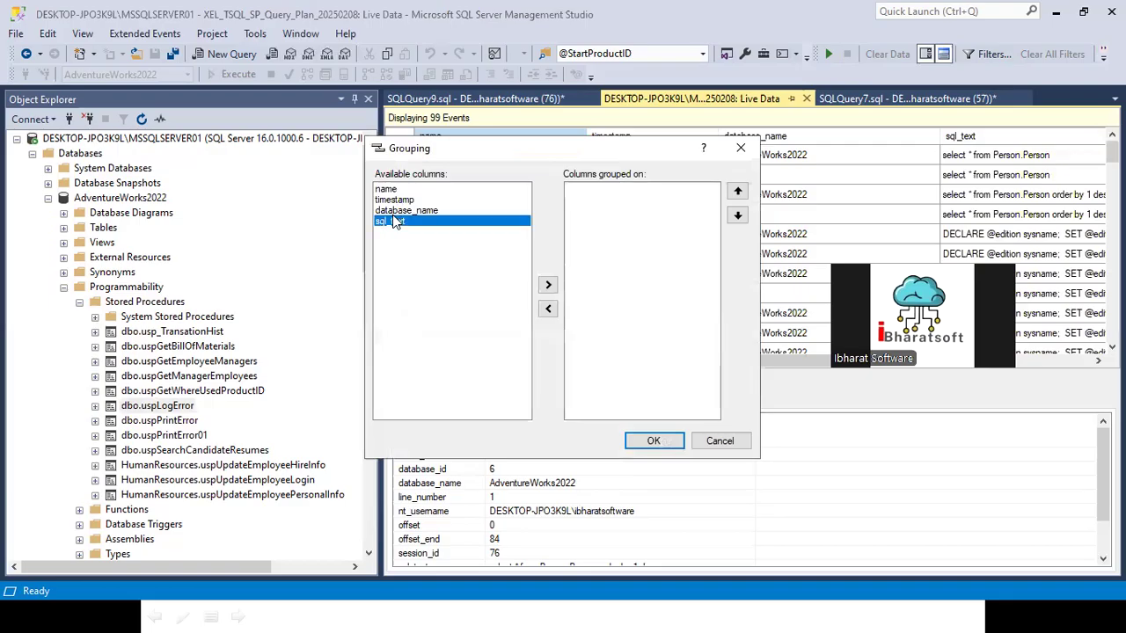
pyautogui.click(546, 286)
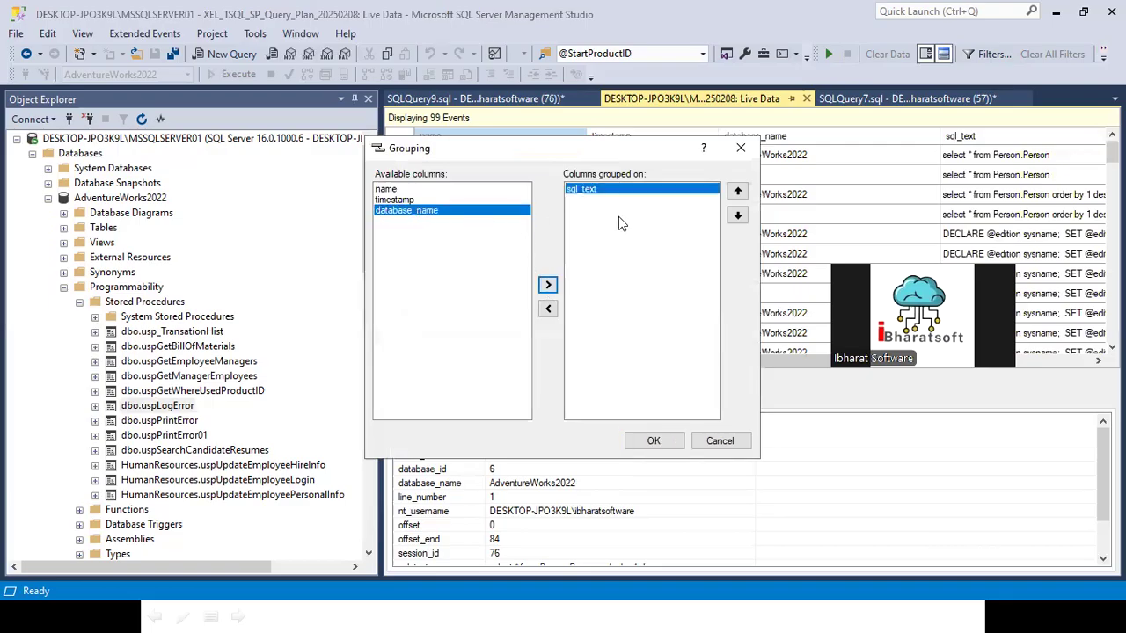
pyautogui.click(660, 440)
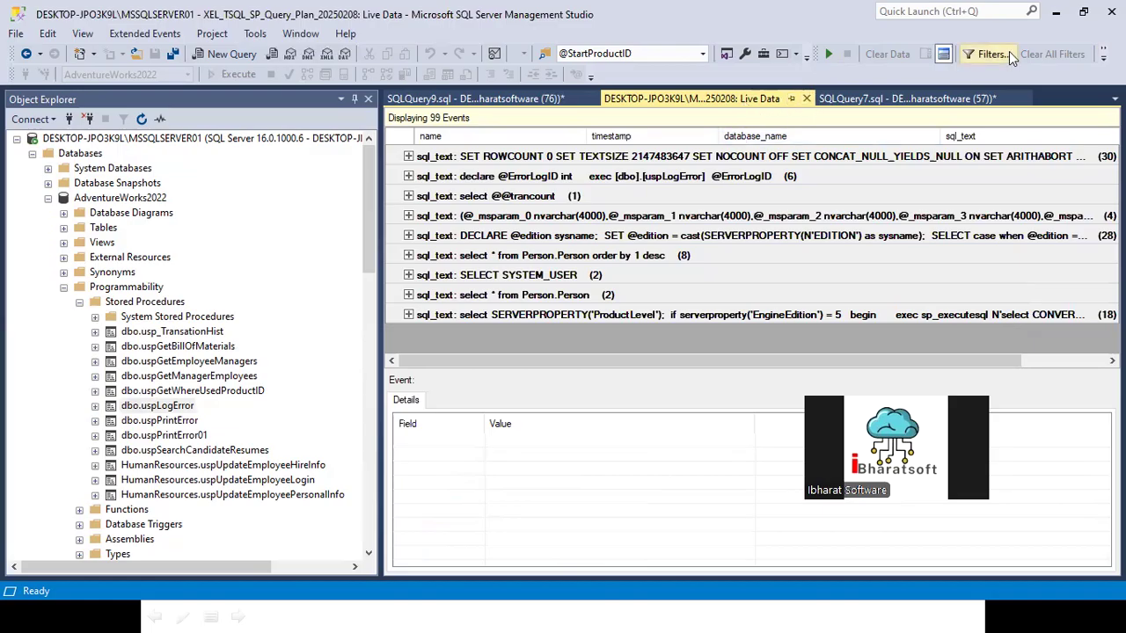
# Step: Remove sql_text from the event grouping and group the live data by the name column instead
pyautogui.click(1102, 56)
pyautogui.click(992, 78)
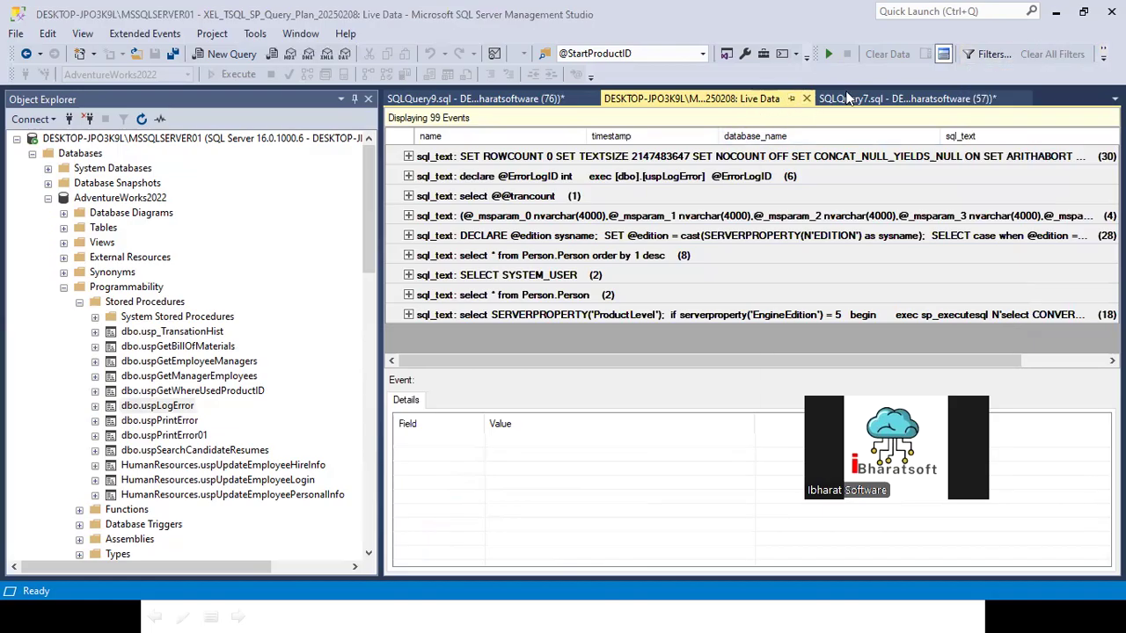
pyautogui.click(575, 190)
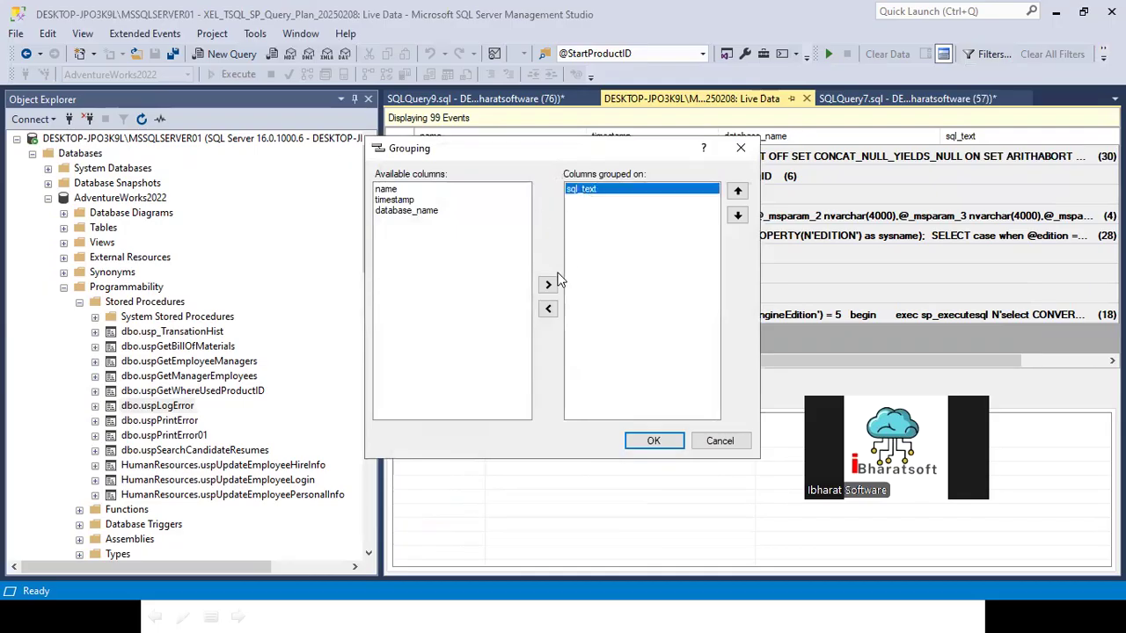
pyautogui.click(549, 309)
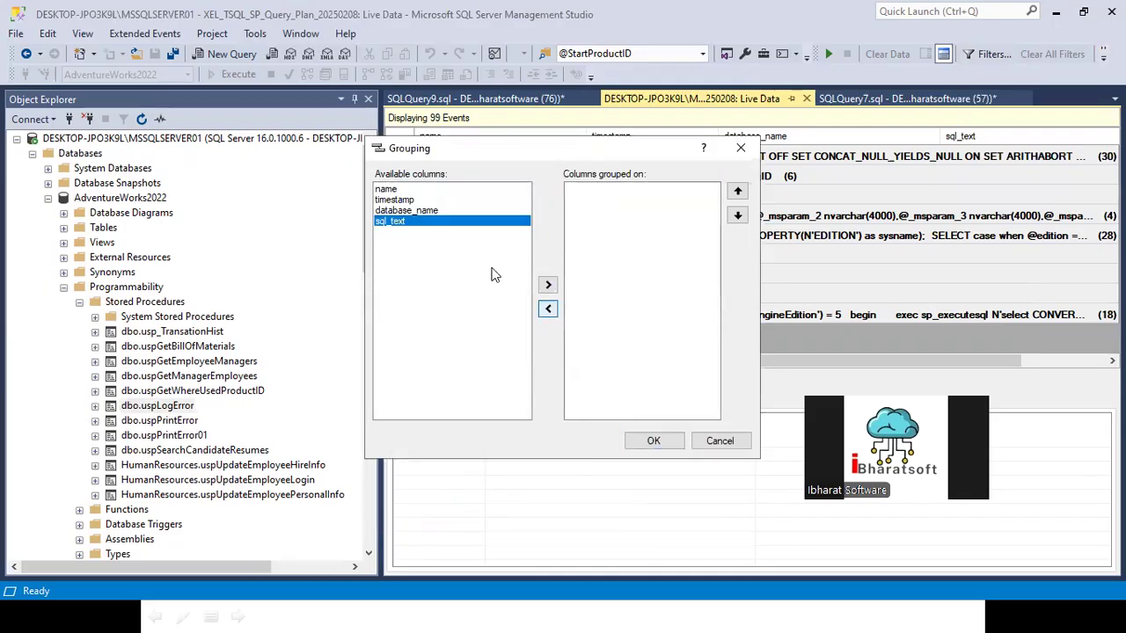
pyautogui.click(403, 190)
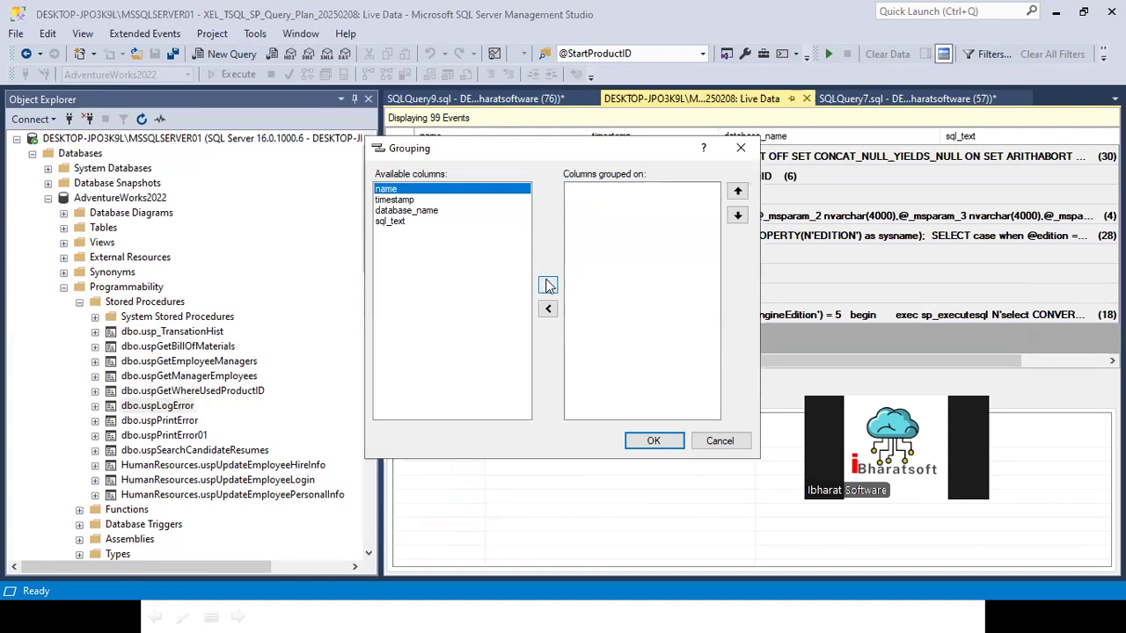
pyautogui.click(548, 285)
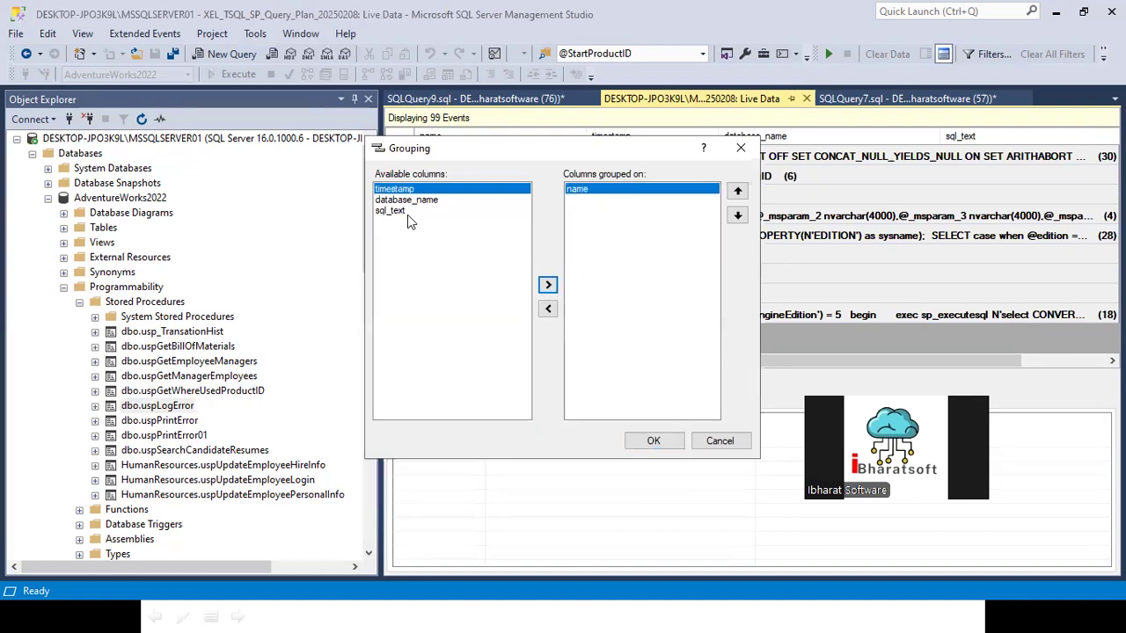
pyautogui.click(654, 441)
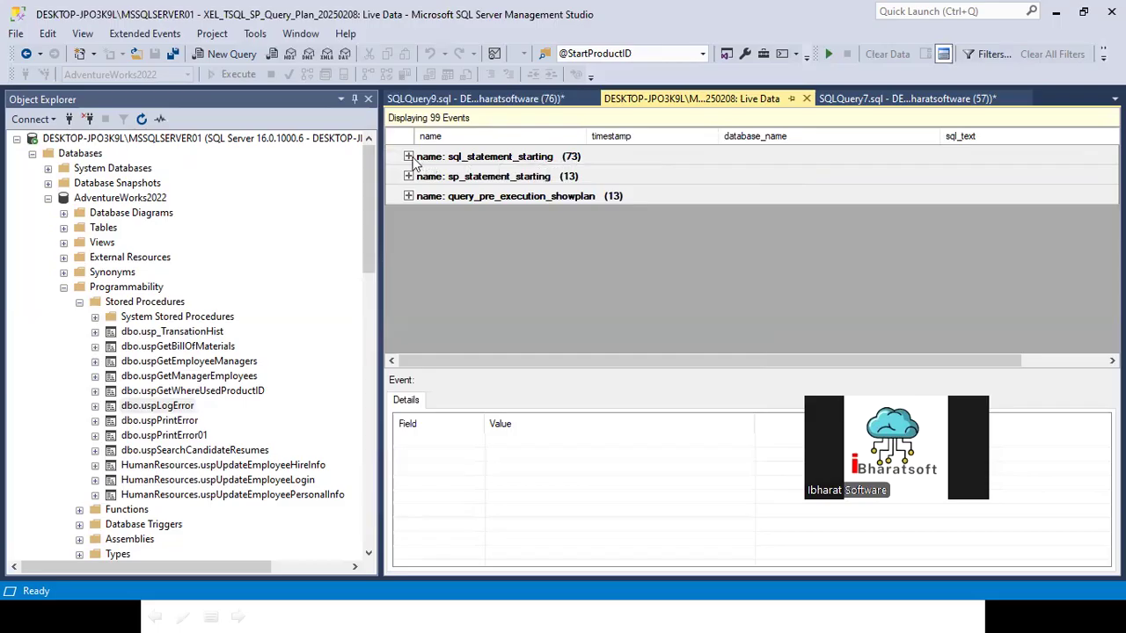
# Step: Examine the events inside the sql_statement_starting, sp_statement_starting and query_pre_execution_showplan groups, collapsing each group after viewing
pyautogui.click(408, 156)
pyautogui.click(408, 157)
pyautogui.click(408, 176)
pyautogui.click(408, 177)
pyautogui.click(408, 196)
pyautogui.scroll(-2, 497, 264)
pyautogui.scroll(2, 497, 266)
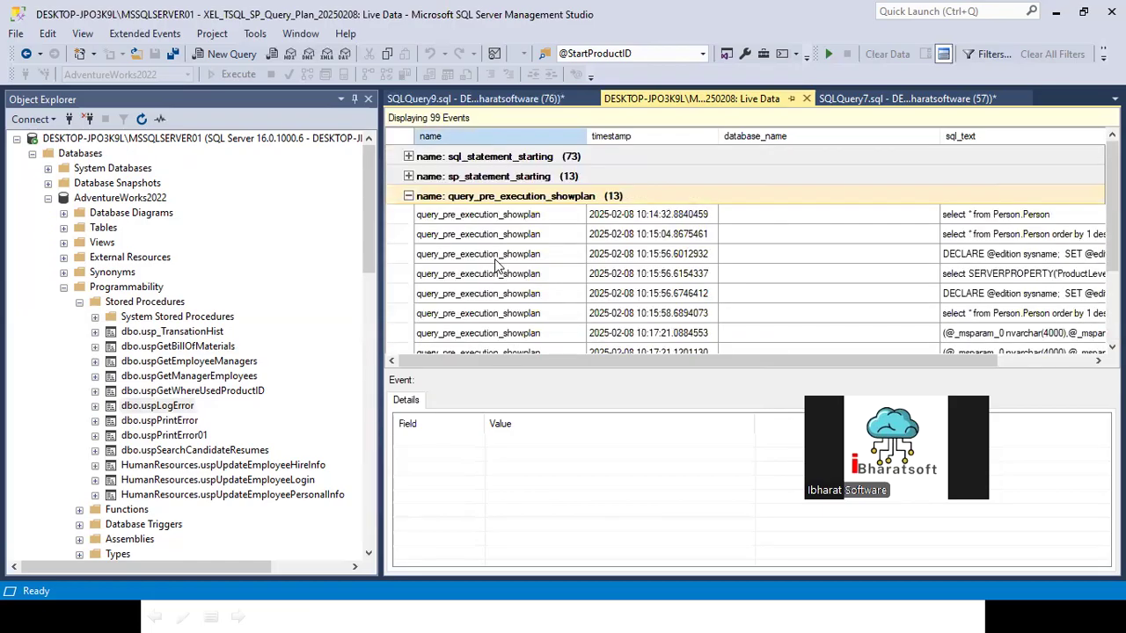
pyautogui.click(408, 196)
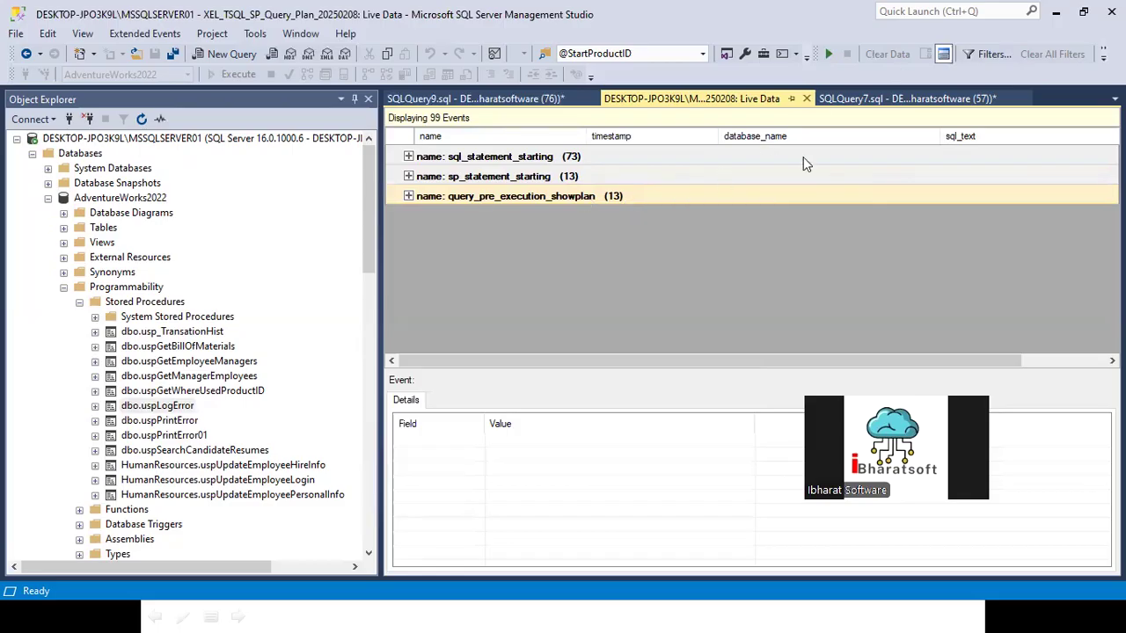
# Step: Review the list of available columns for the live data grid and close it without adding any
pyautogui.rightClick(691, 99)
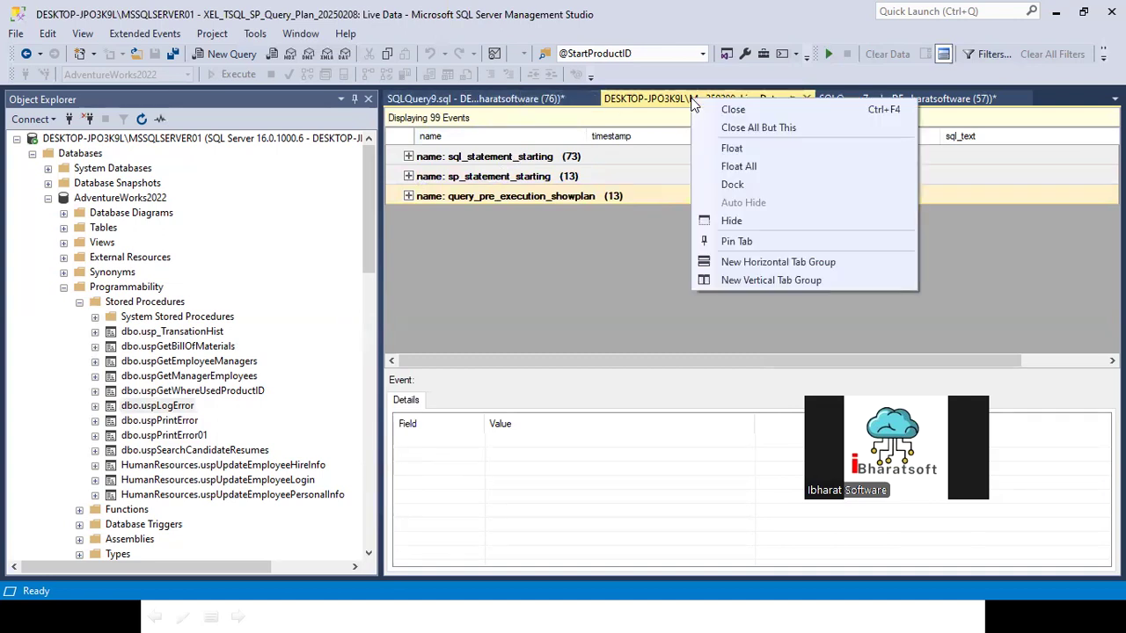
pyautogui.press('Escape')
pyautogui.rightClick(666, 136)
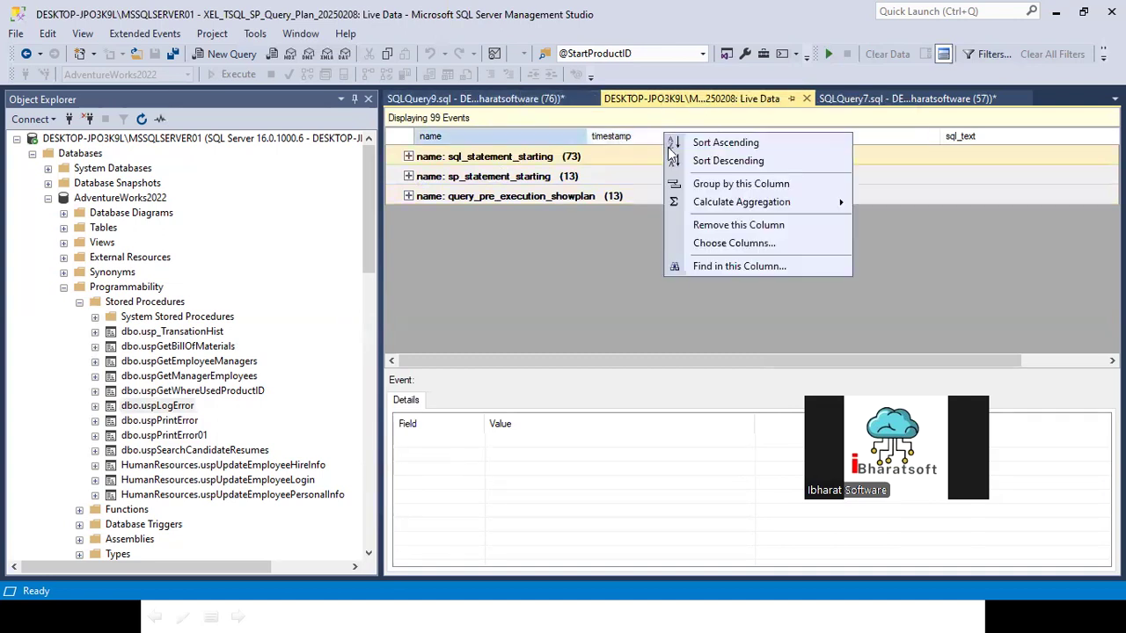
pyautogui.click(722, 243)
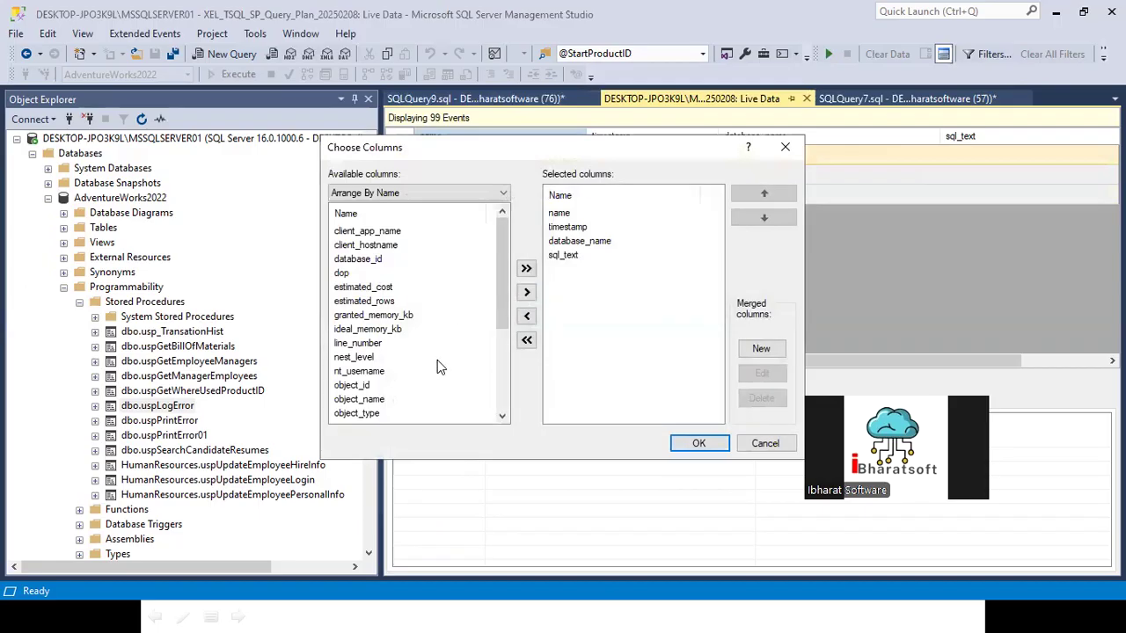
pyautogui.scroll(-1, 437, 359)
pyautogui.scroll(1, 391, 369)
pyautogui.moveTo(498, 280); pyautogui.dragTo(499, 394)
pyautogui.moveTo(501, 326); pyautogui.dragTo(492, 243)
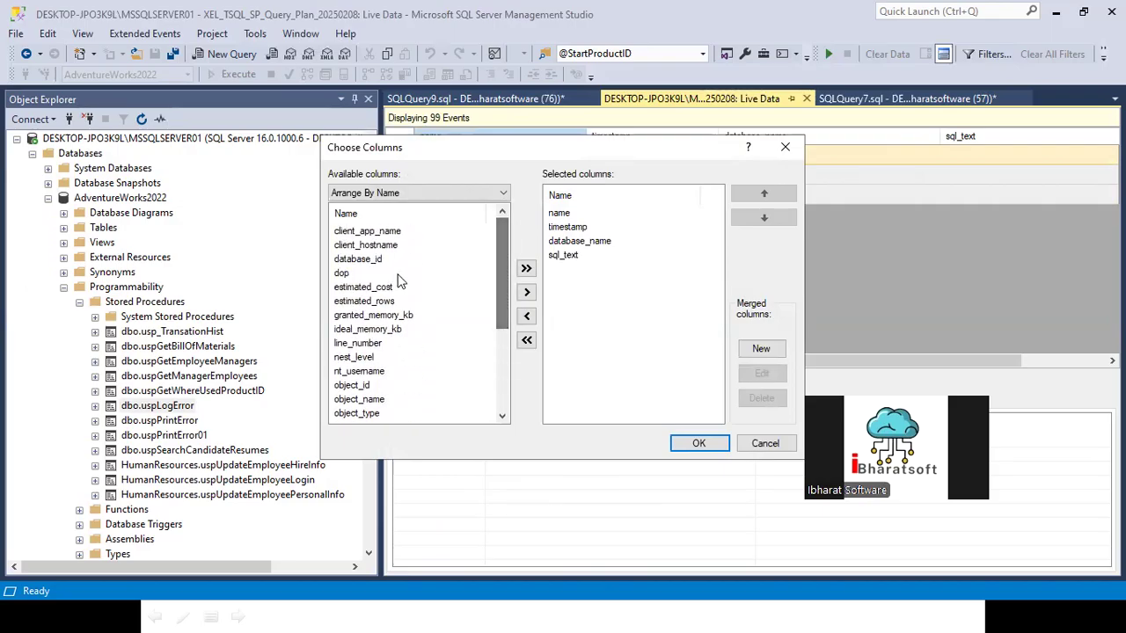
pyautogui.click(374, 288)
pyautogui.press('Up')
pyautogui.press('Up')
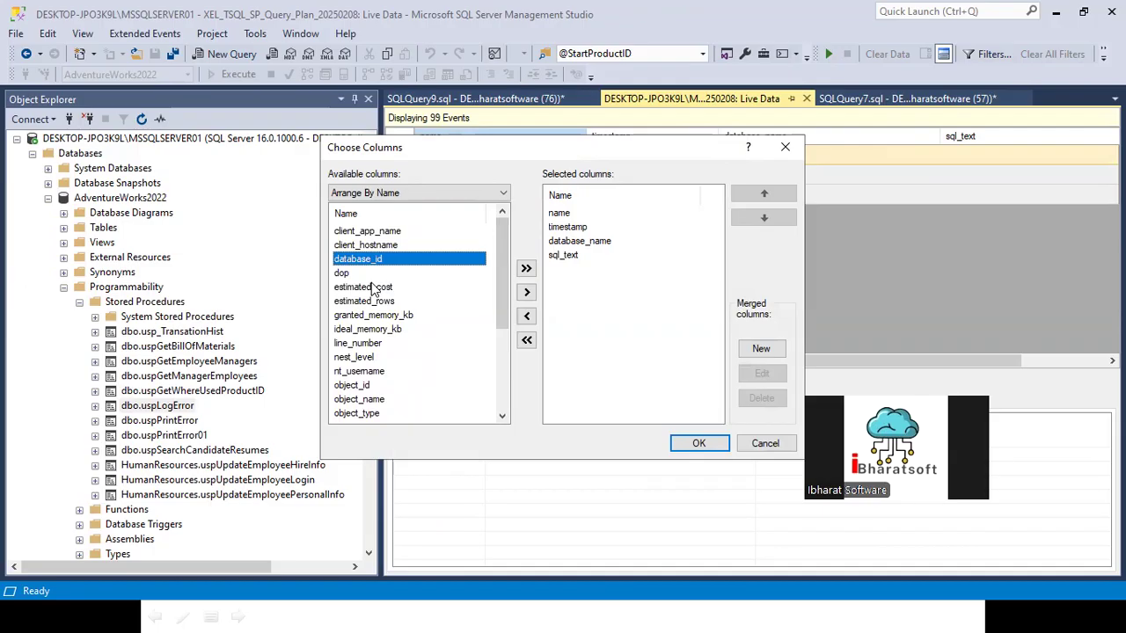
pyautogui.click(765, 443)
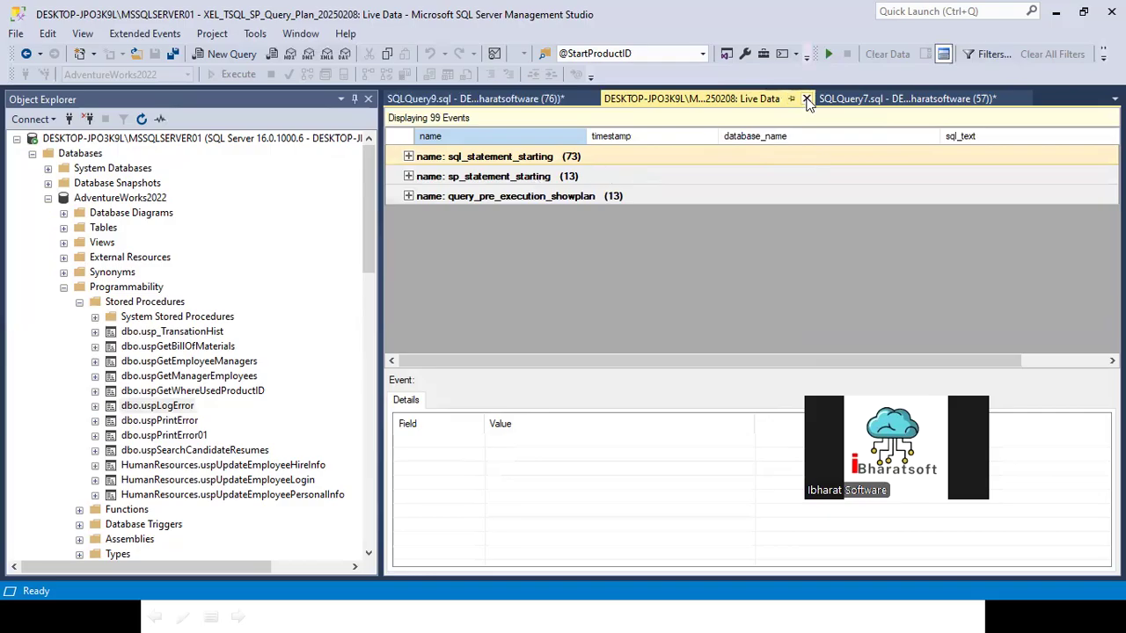
# Step: Close the live data view and open a blank new session from the Extended Events Sessions folder
pyautogui.click(806, 98)
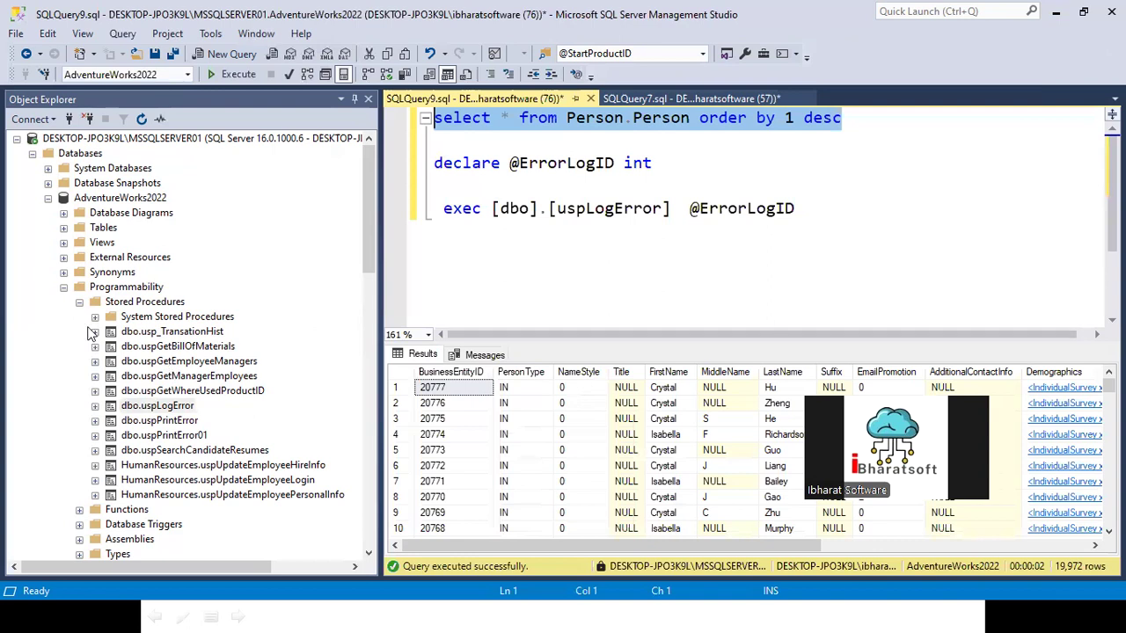
pyautogui.click(64, 287)
pyautogui.scroll(-15, 163, 369)
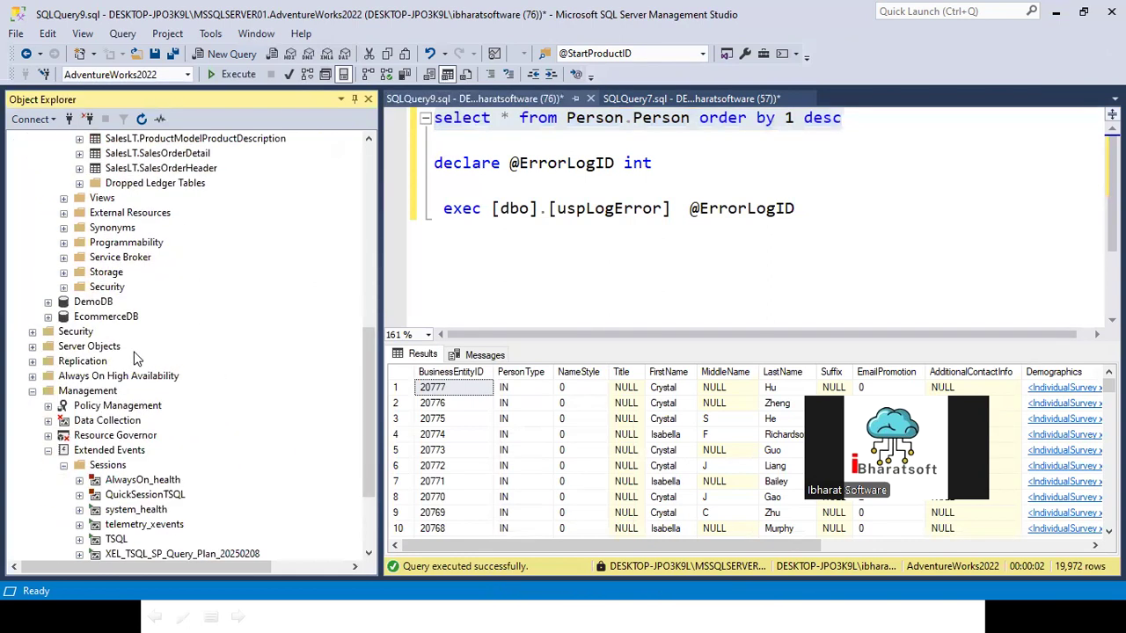
pyautogui.rightClick(107, 375)
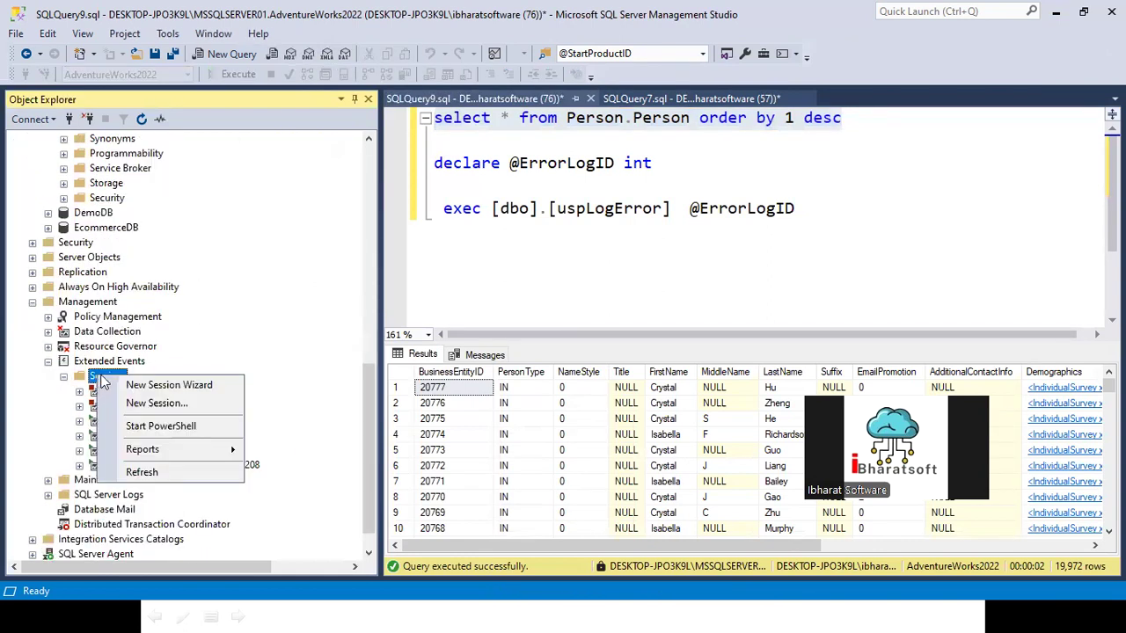
pyautogui.press('Escape')
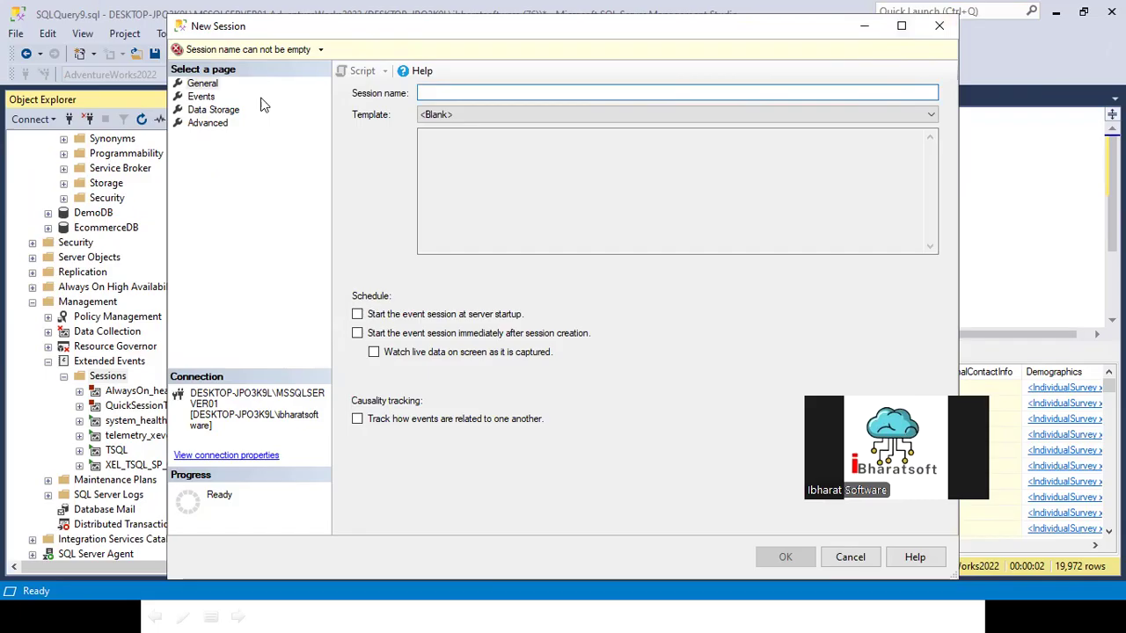
pyautogui.moveTo(292, 38); pyautogui.dragTo(277, 116)
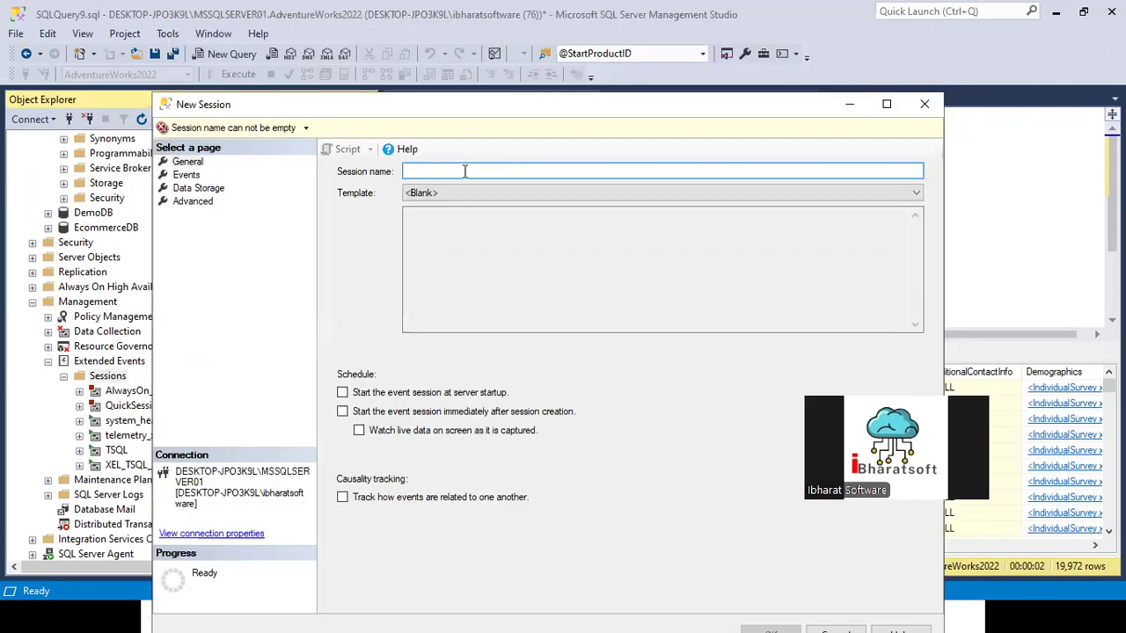
# Step: Name the new session QueryRunningMorethan60Seconds
pyautogui.write('Query')
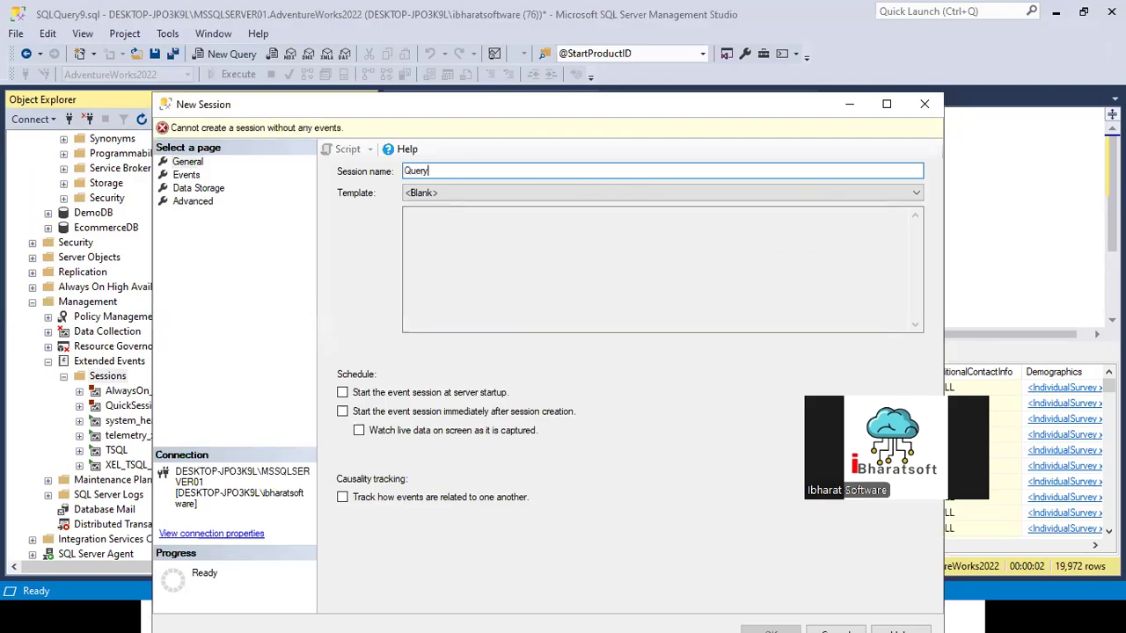
pyautogui.write('RunningMorethan60Seconds')
pyautogui.hotkey('ctrl', 'a')
# Step: Filter the event library by sql_ and add the sql_batch_completed event to the session
pyautogui.click(191, 174)
pyautogui.click(436, 219)
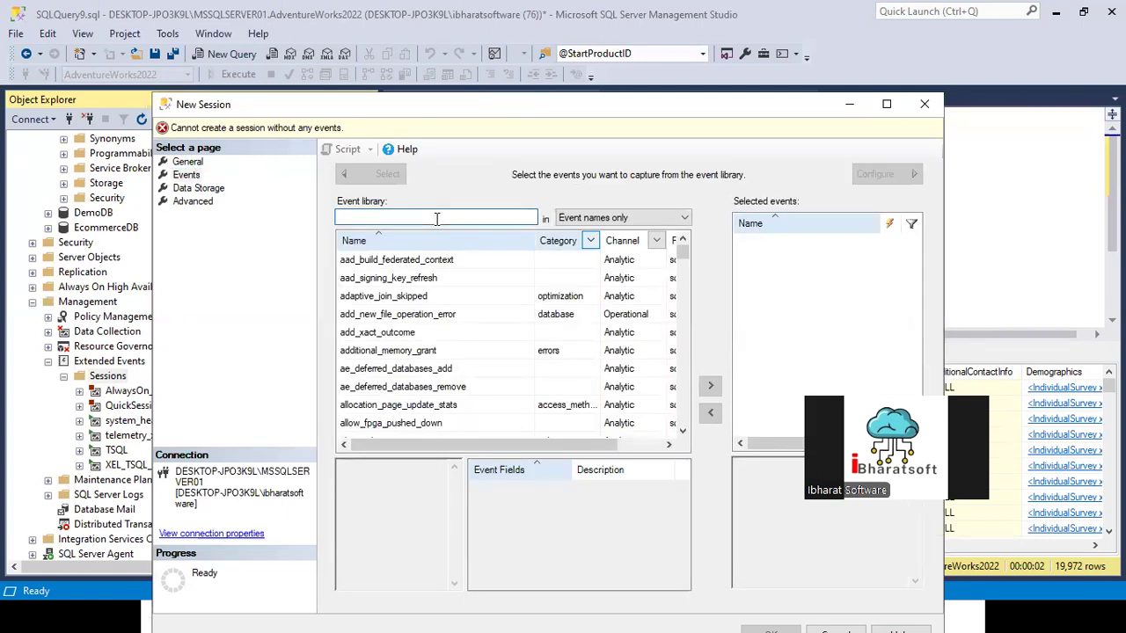
pyautogui.write('sql_')
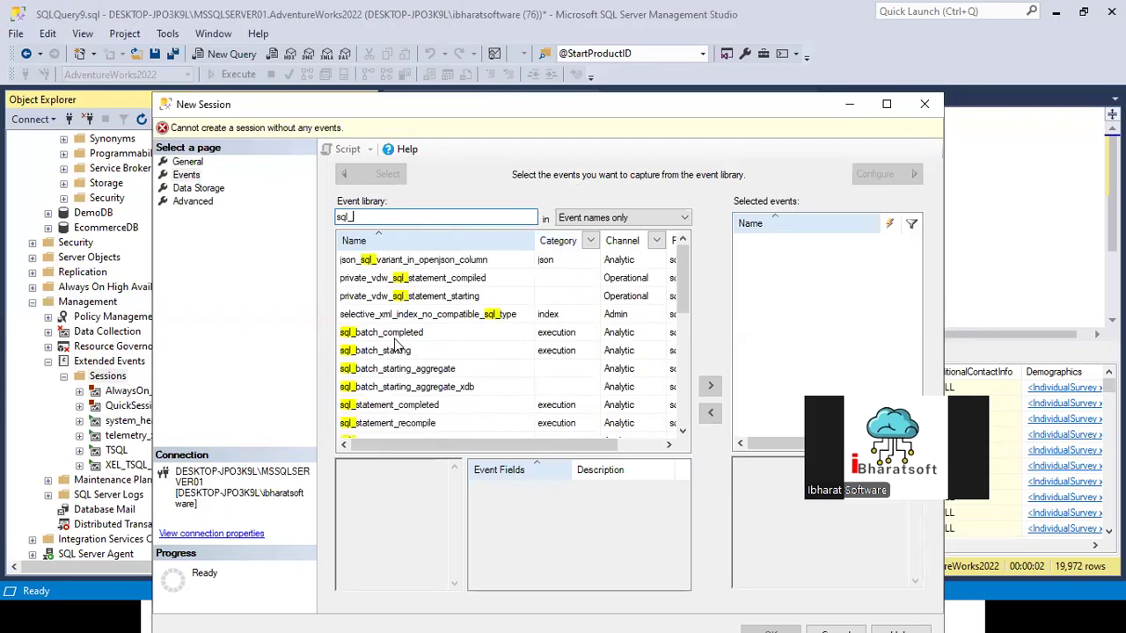
pyautogui.click(394, 335)
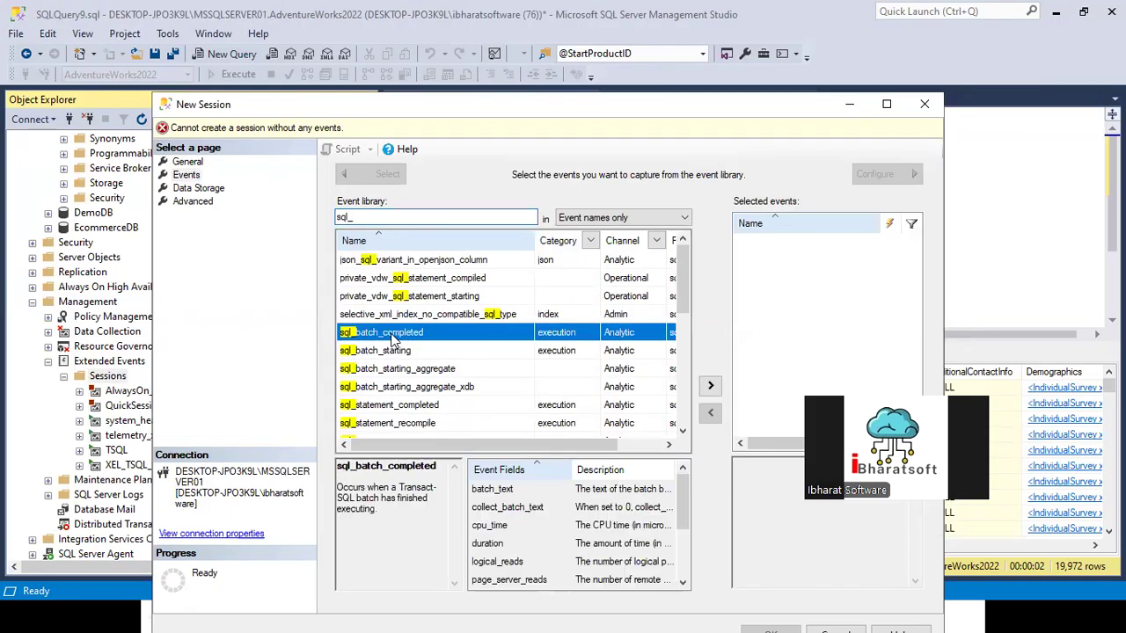
pyautogui.click(710, 386)
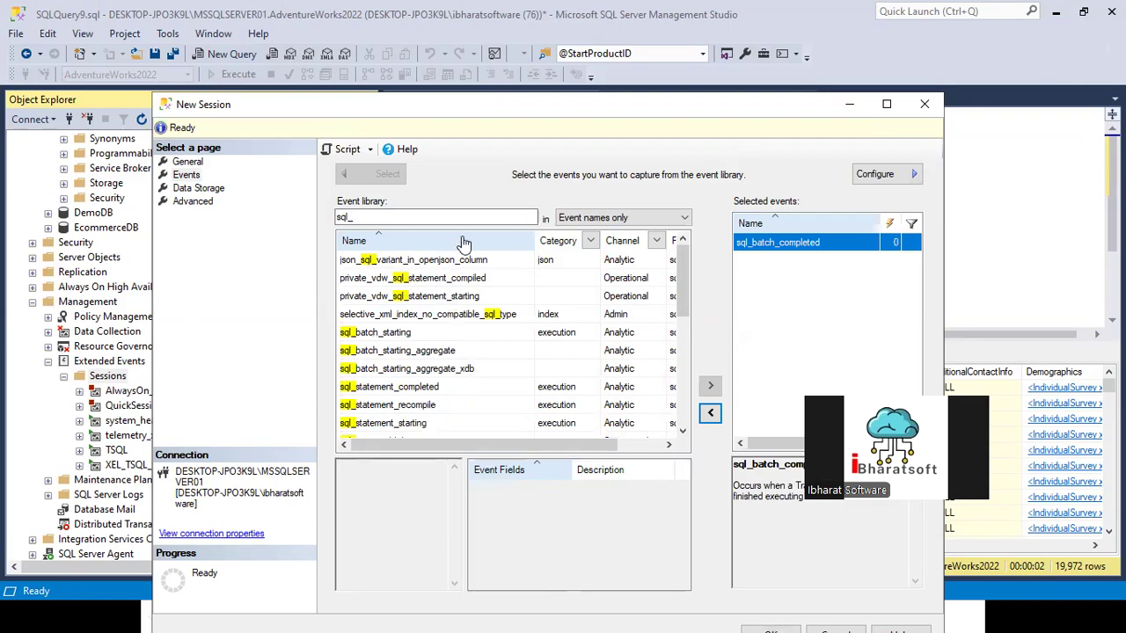
# Step: Configure sql_batch_completed to collect the global fields client_app_name, client_hostname, database_id and database_name
pyautogui.click(877, 175)
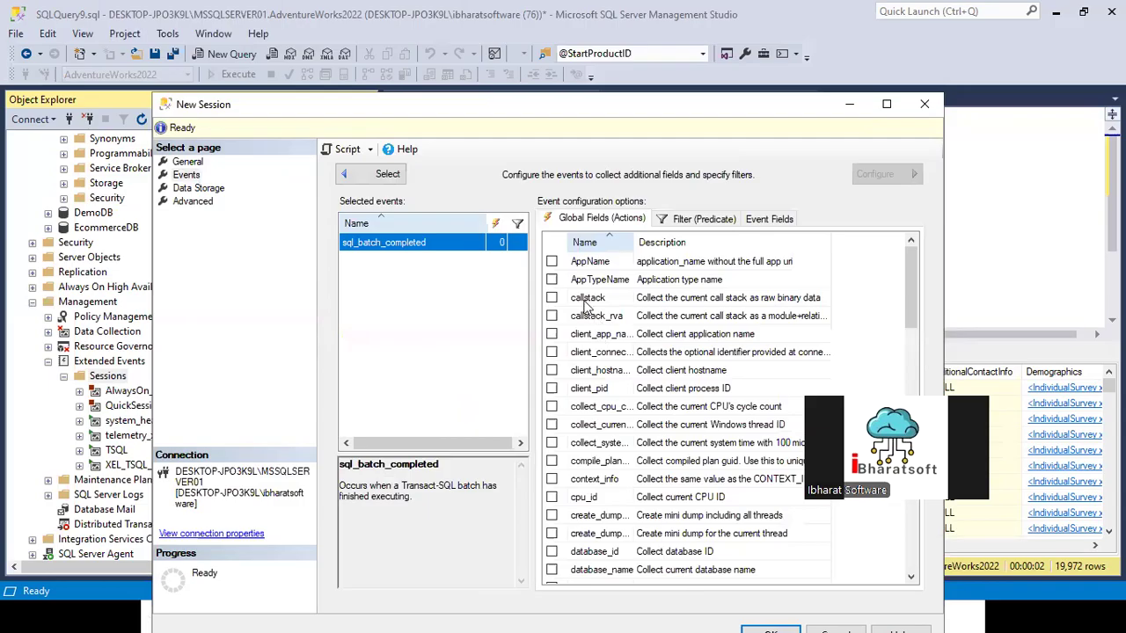
pyautogui.moveTo(632, 243); pyautogui.dragTo(726, 242)
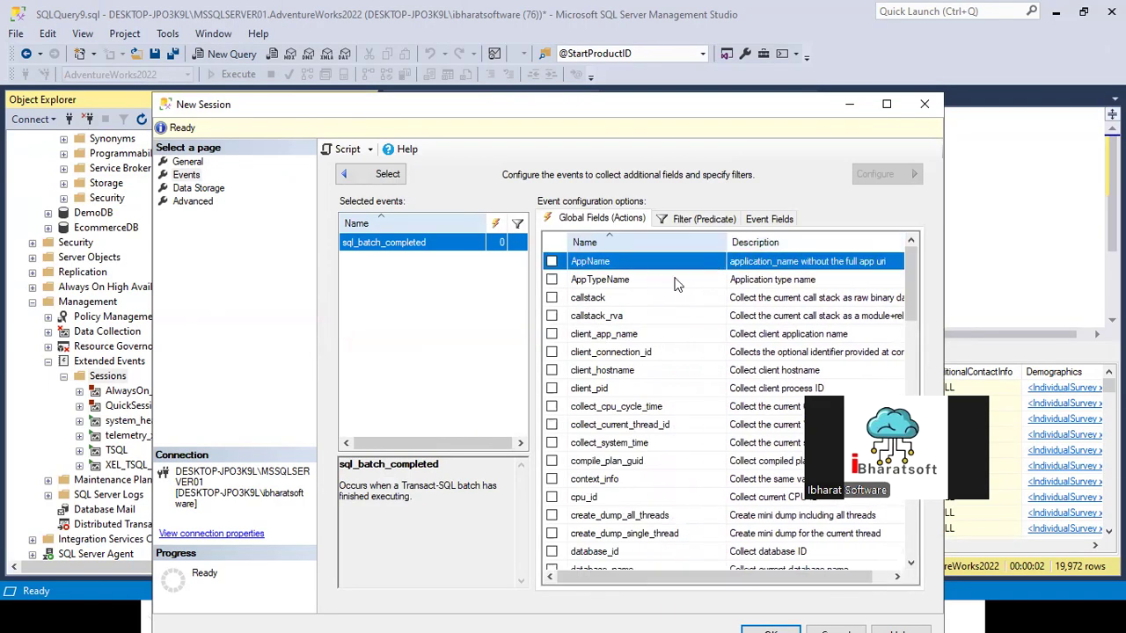
pyautogui.click(552, 333)
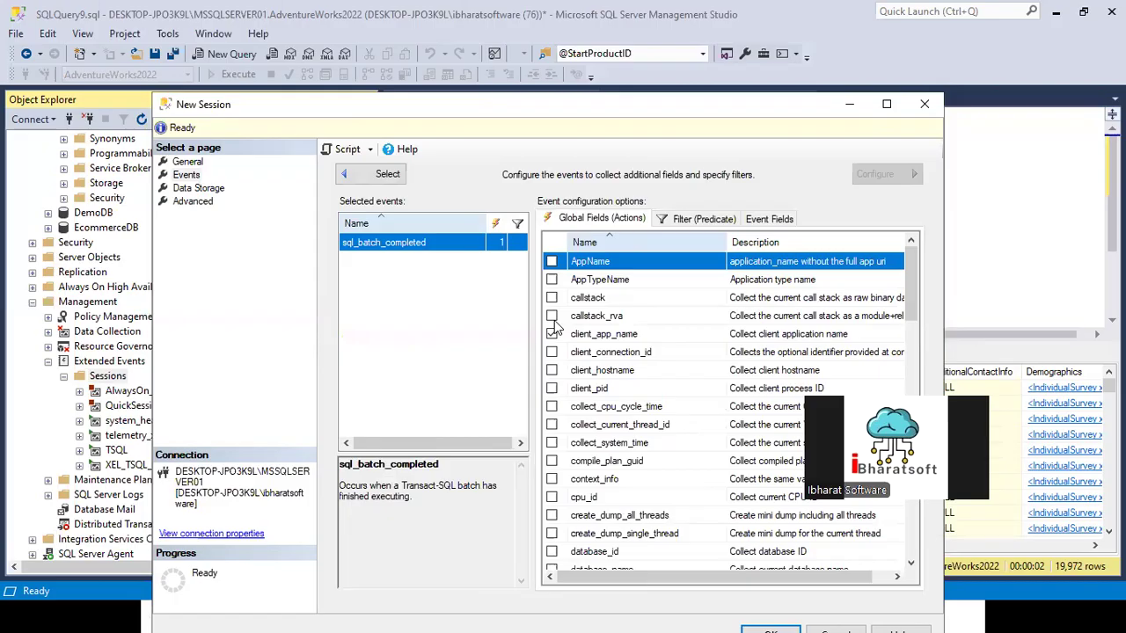
pyautogui.click(552, 371)
pyautogui.scroll(-1, 556, 375)
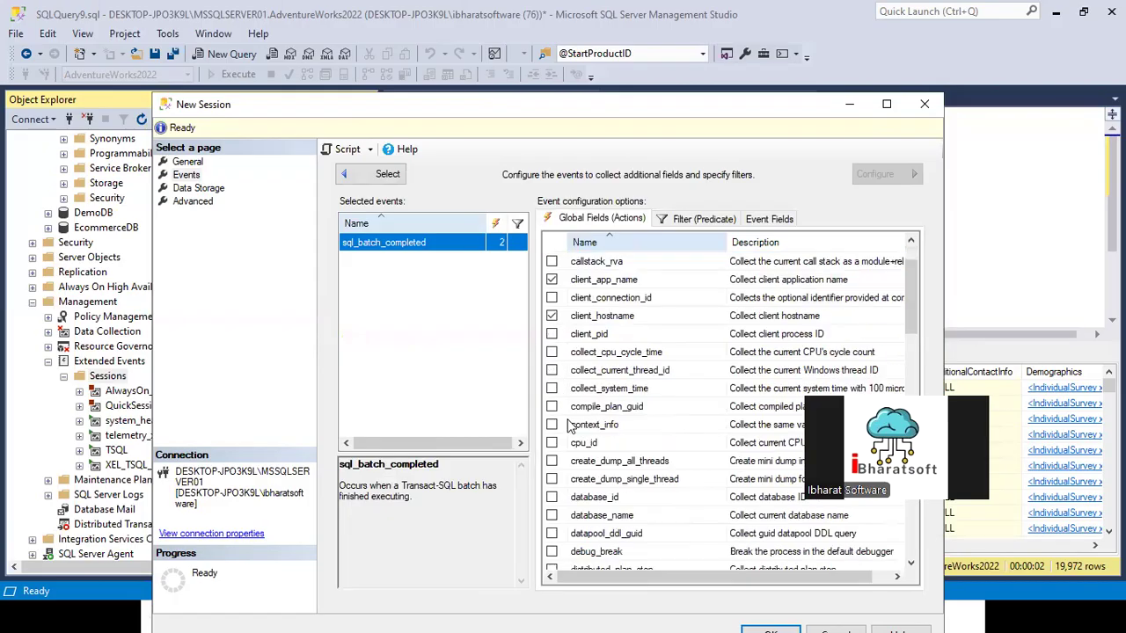
pyautogui.click(551, 352)
pyautogui.scroll(-2, 562, 398)
pyautogui.click(551, 388)
# Step: Add the sql_text and task_time global fields to the sql_batch_completed event
pyautogui.scroll(-3, 581, 468)
pyautogui.scroll(-4, 589, 466)
pyautogui.scroll(-7, 589, 466)
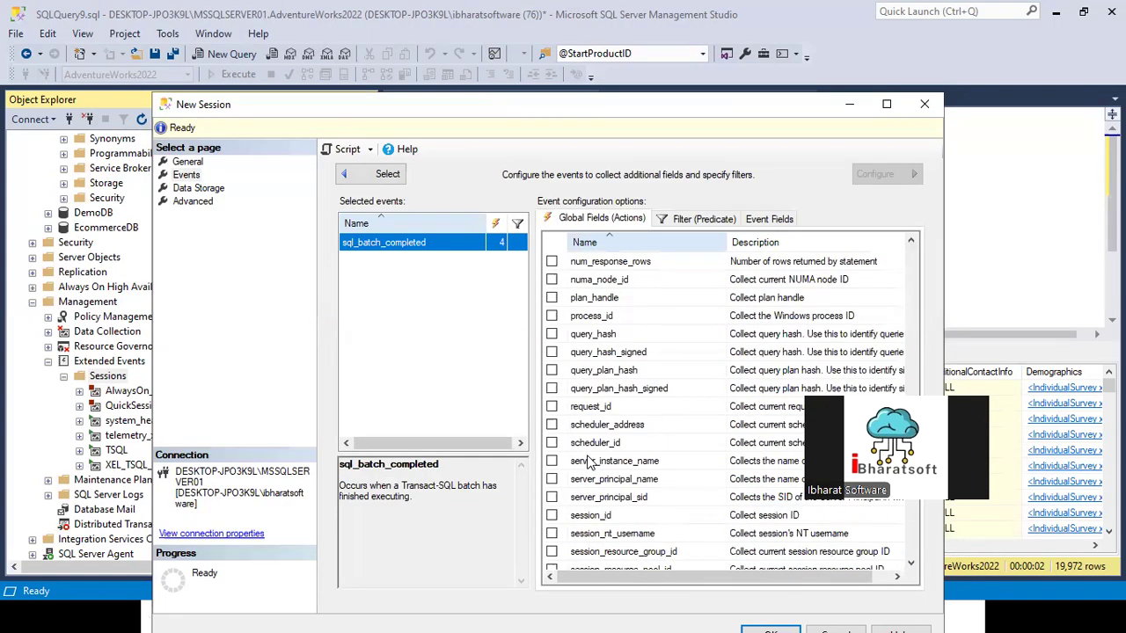
pyautogui.scroll(15, 591, 453)
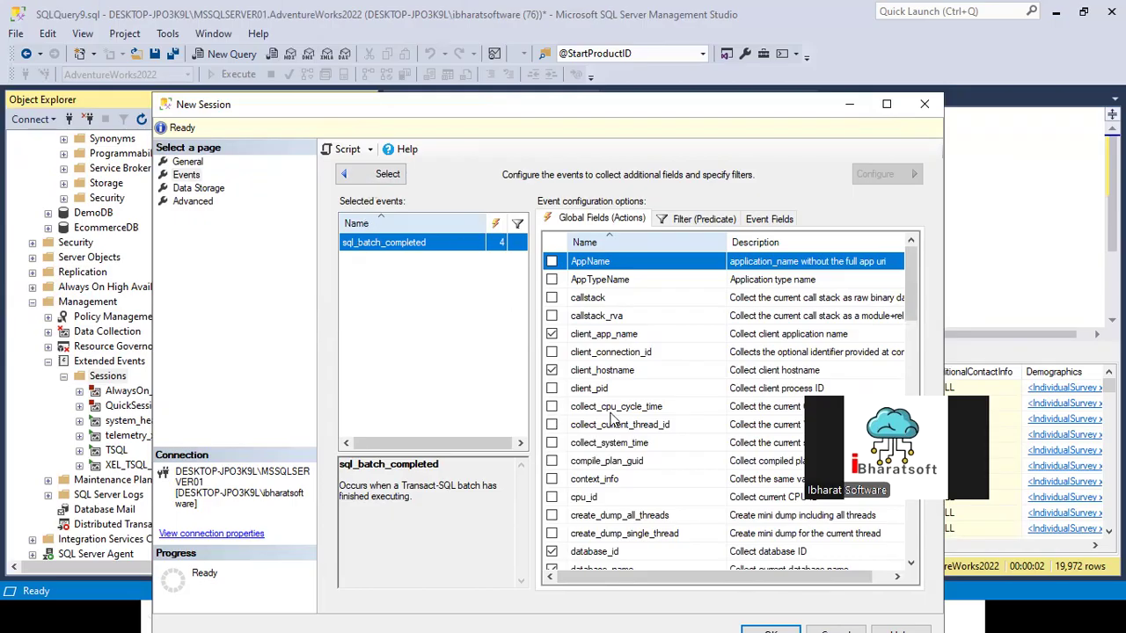
pyautogui.scroll(-1, 612, 420)
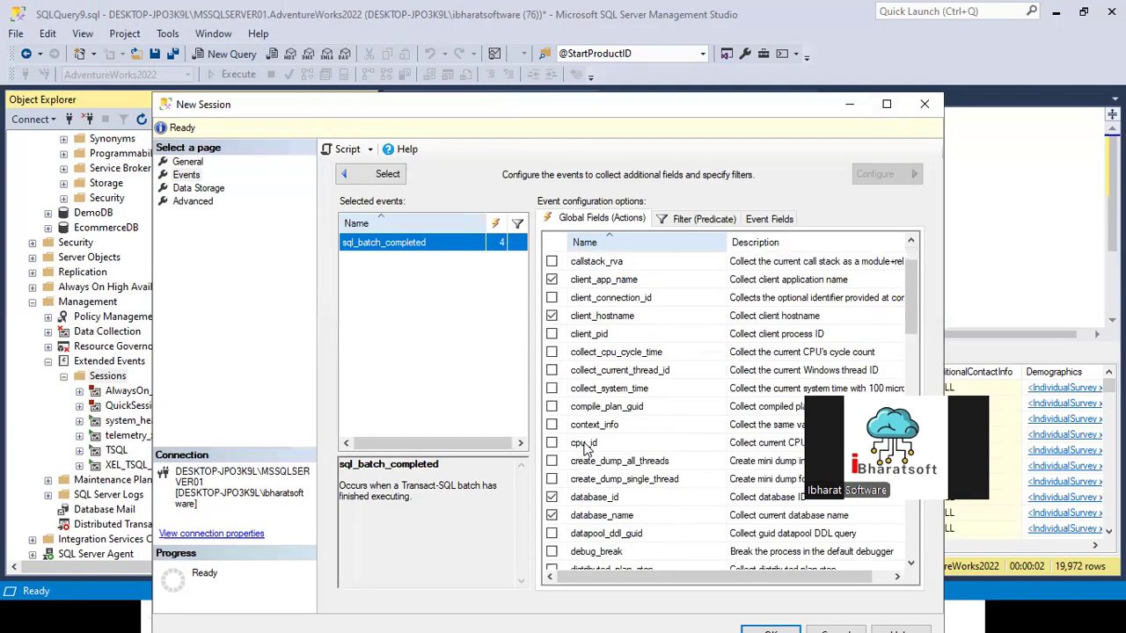
pyautogui.scroll(-3, 591, 501)
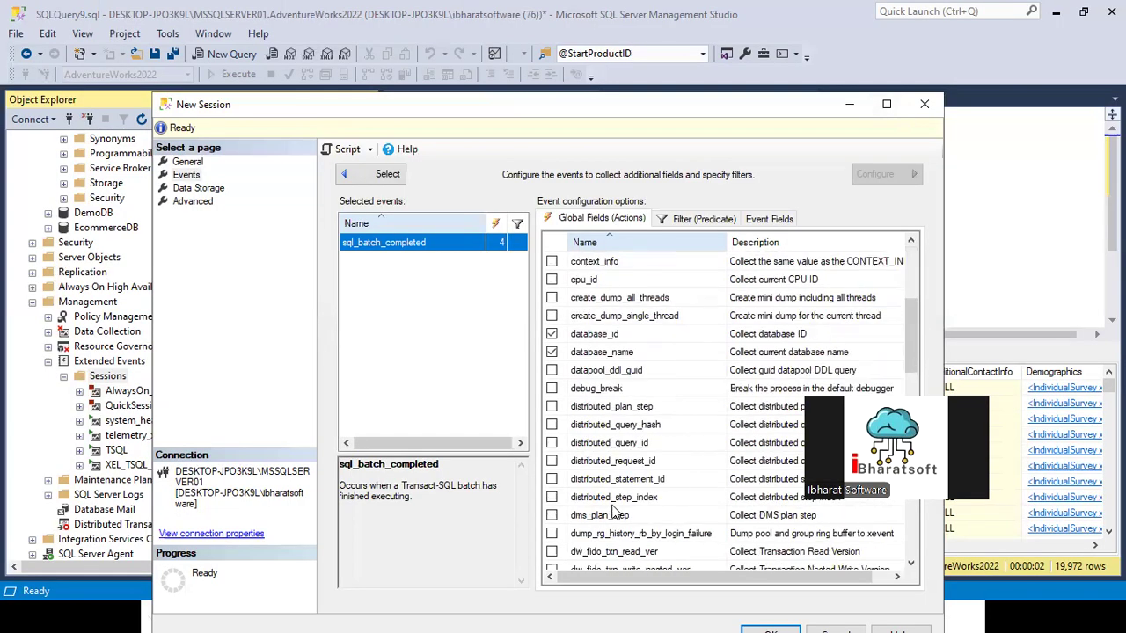
pyautogui.scroll(-8, 613, 509)
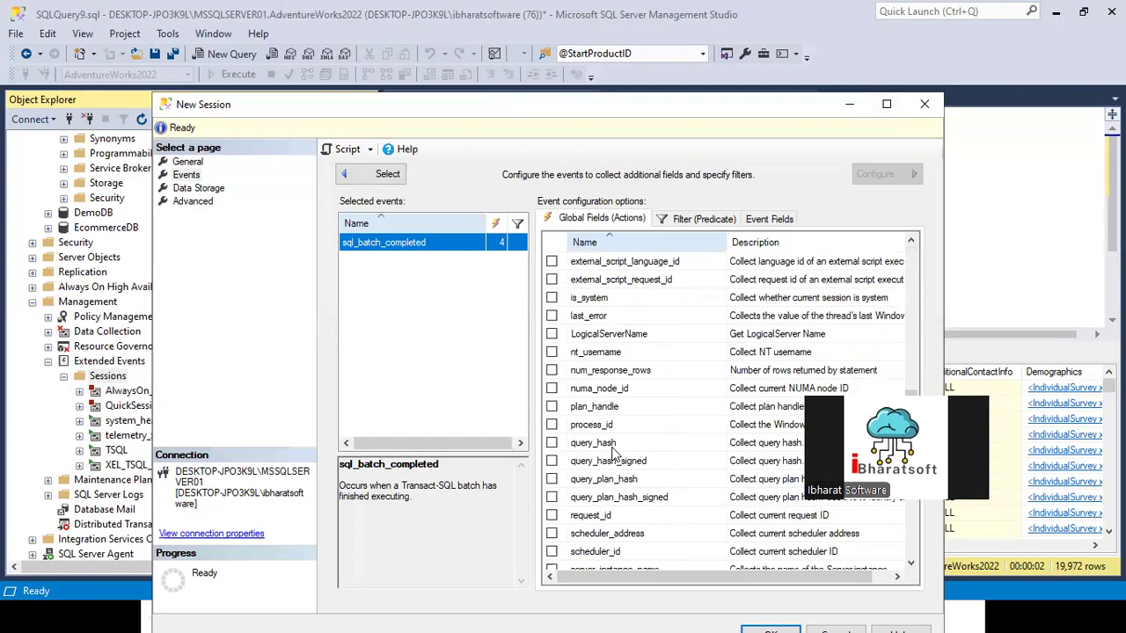
pyautogui.scroll(-2, 612, 451)
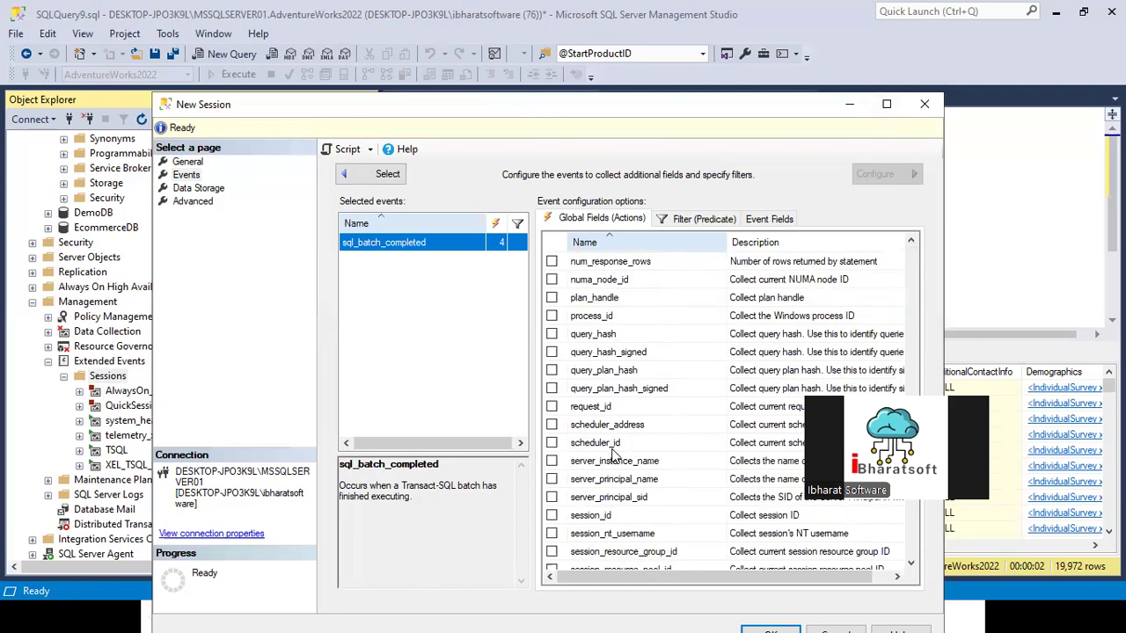
pyautogui.scroll(-2, 613, 451)
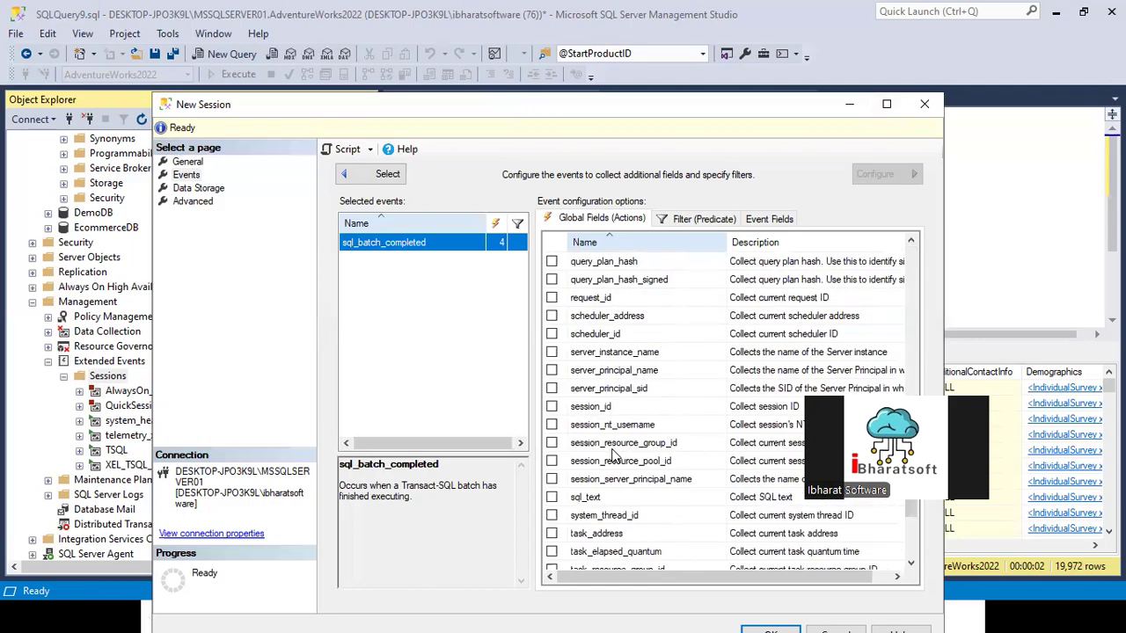
pyautogui.click(551, 497)
pyautogui.scroll(-1, 597, 501)
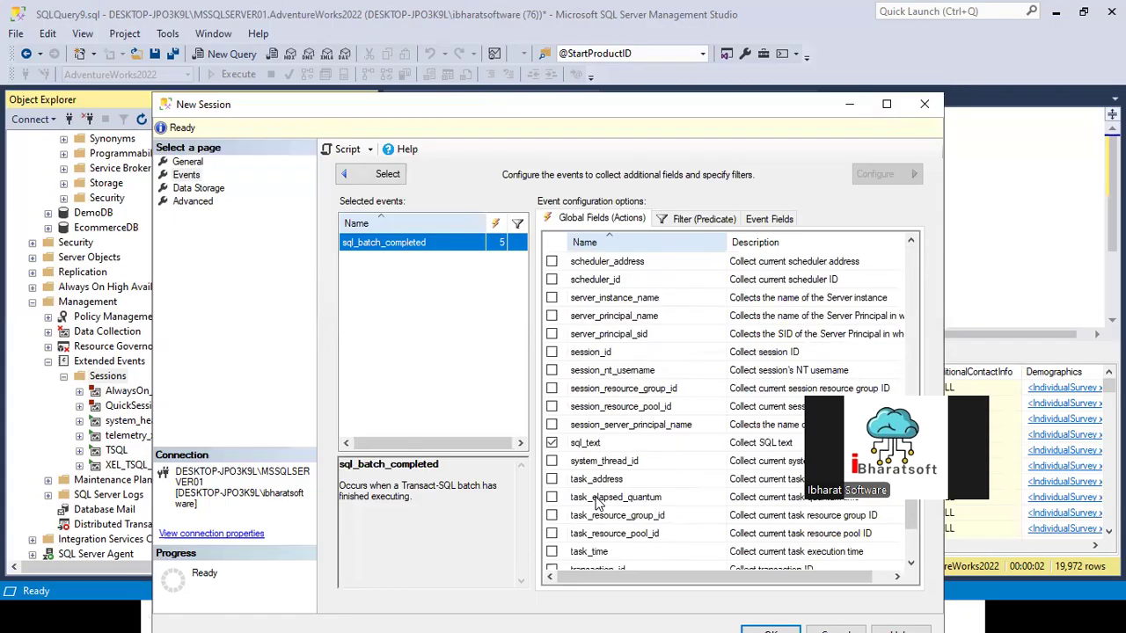
pyautogui.scroll(-2, 597, 502)
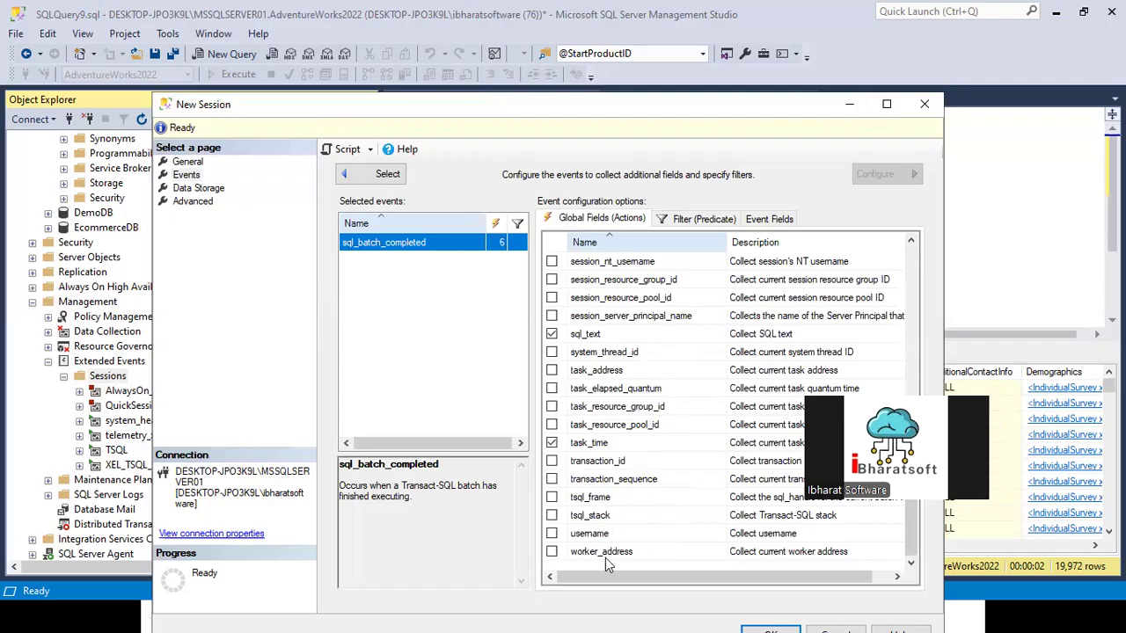
# Step: Review the global fields chosen for sql_batch_completed and return to the event selection
pyautogui.scroll(1, 587, 525)
pyautogui.scroll(1, 600, 393)
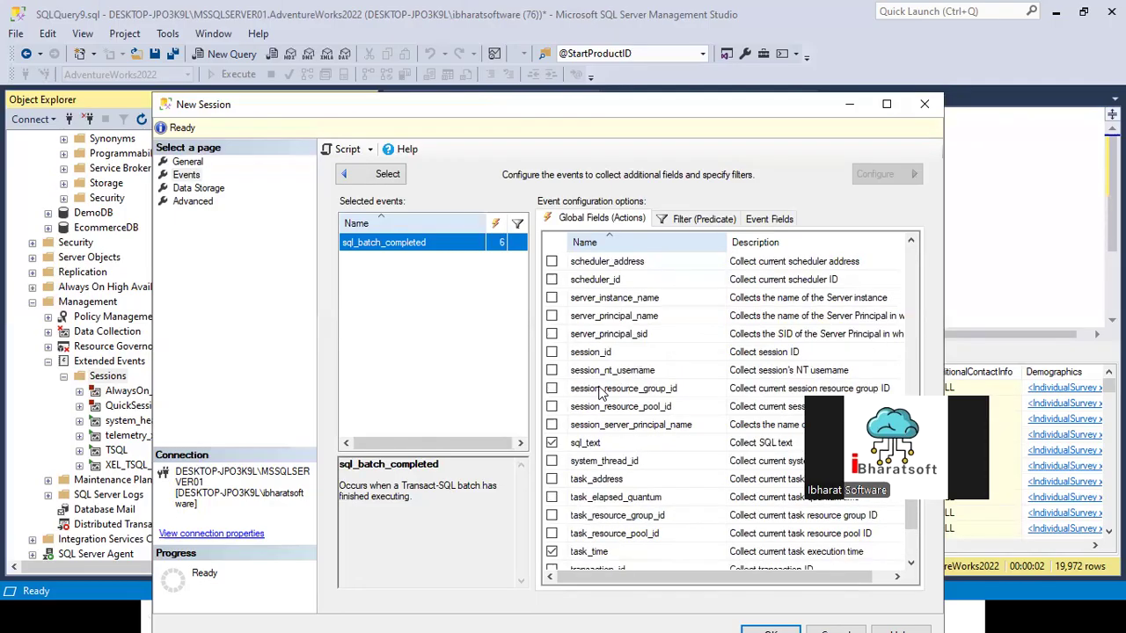
pyautogui.scroll(3, 628, 362)
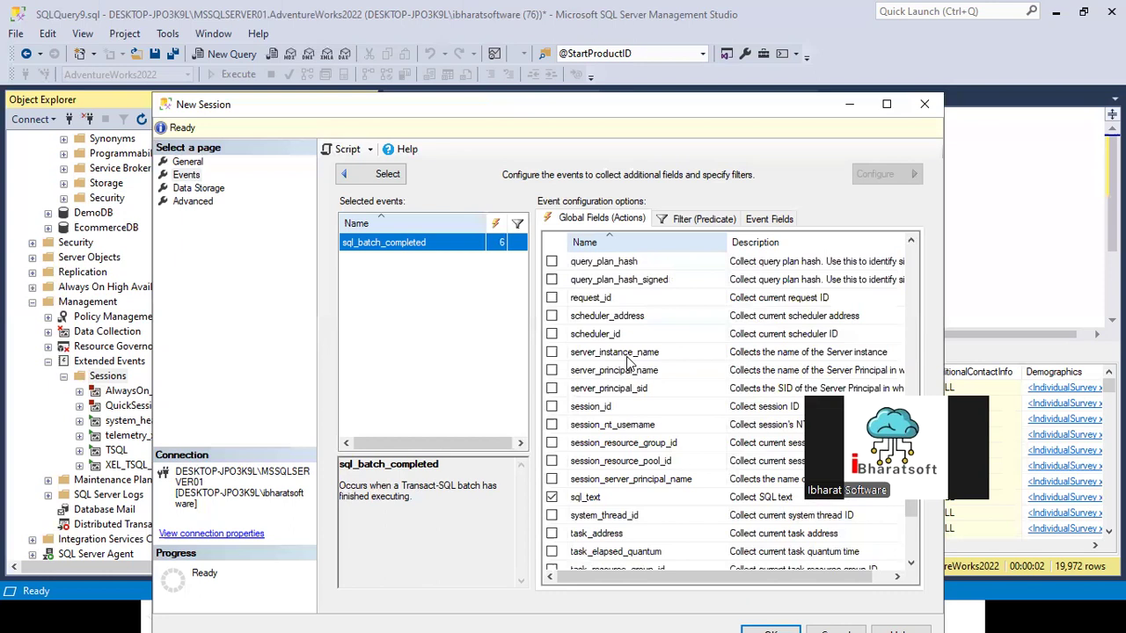
pyautogui.scroll(4, 628, 362)
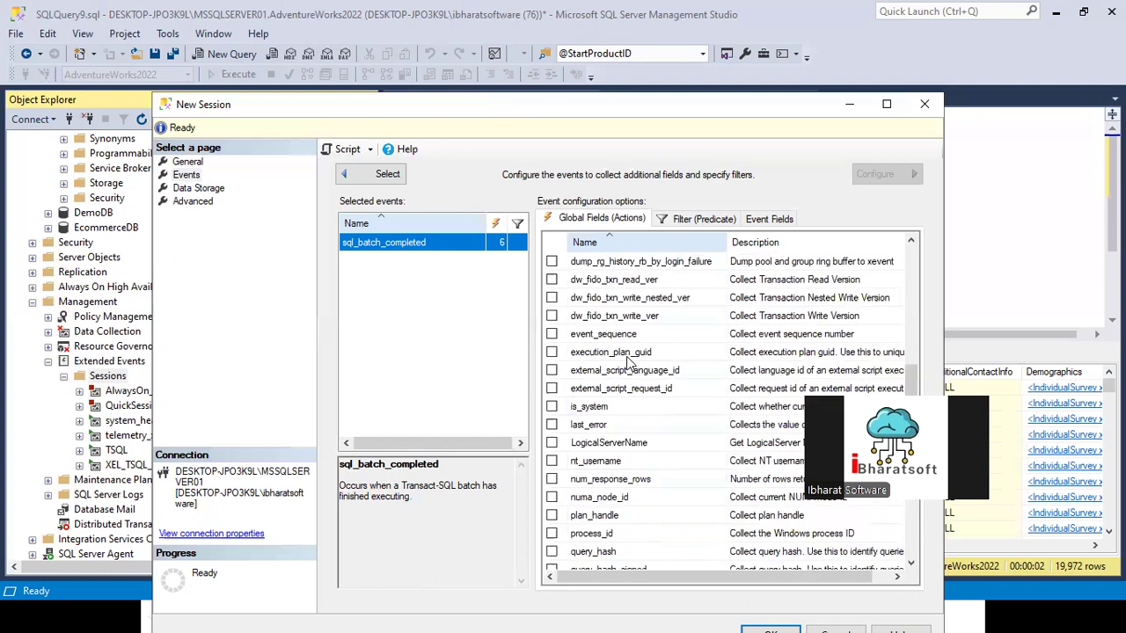
pyautogui.scroll(8, 628, 362)
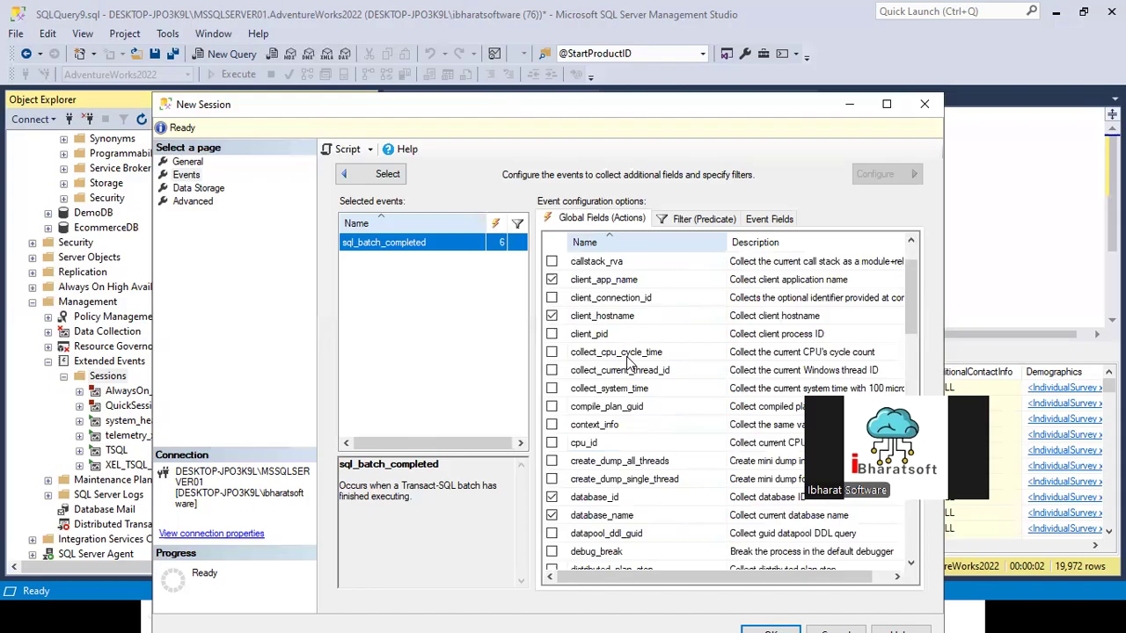
pyautogui.scroll(1, 628, 363)
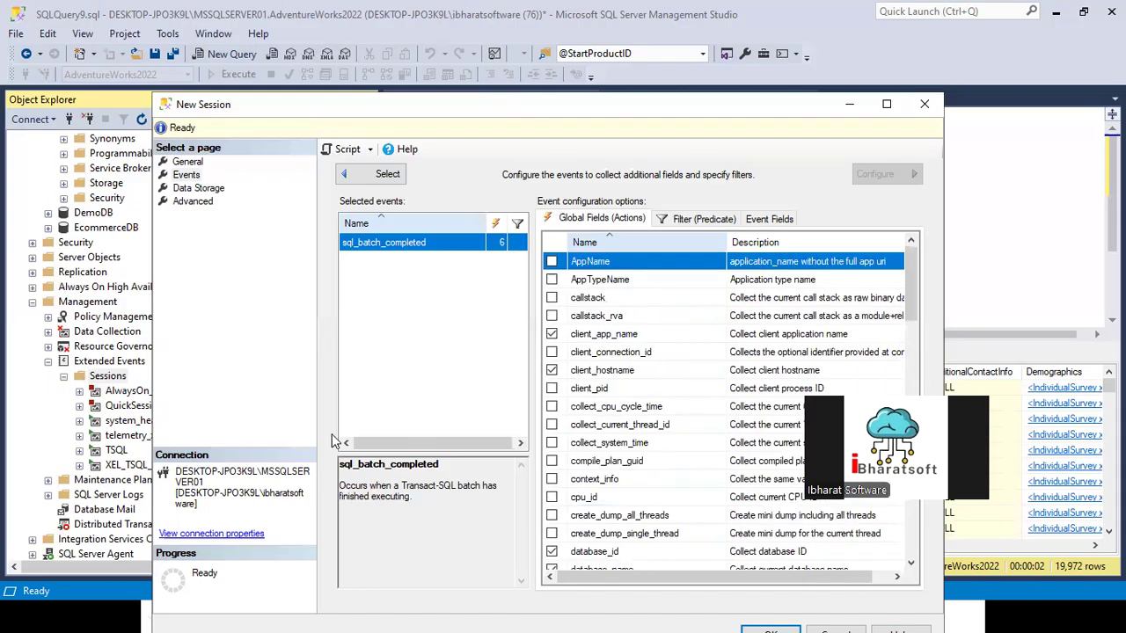
pyautogui.click(345, 173)
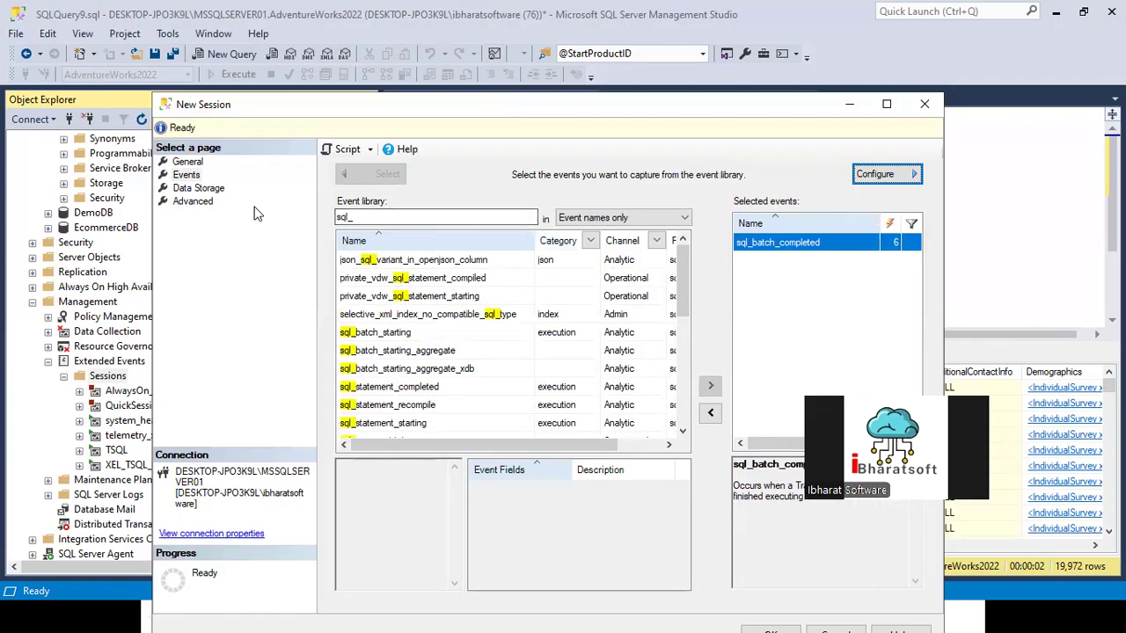
pyautogui.click(185, 164)
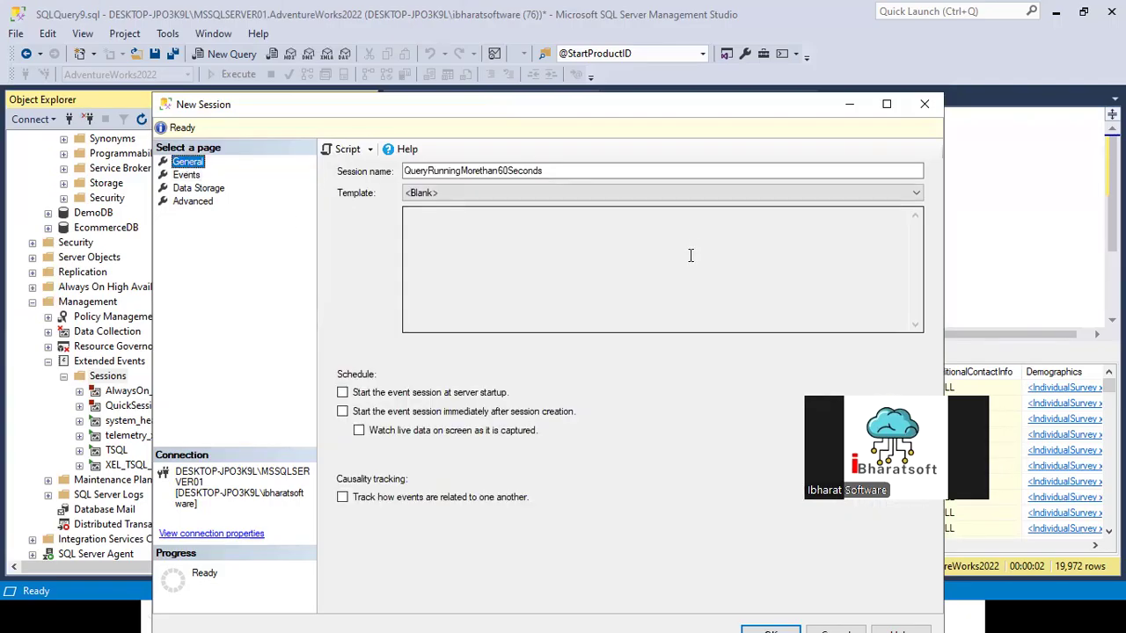
pyautogui.click(448, 192)
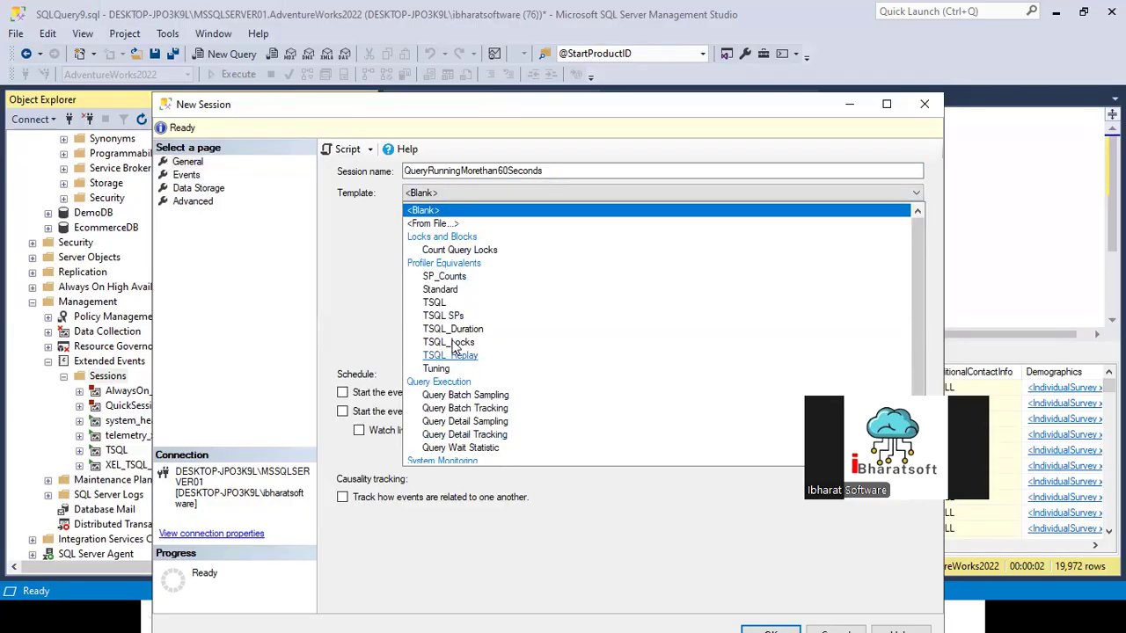
pyautogui.click(434, 302)
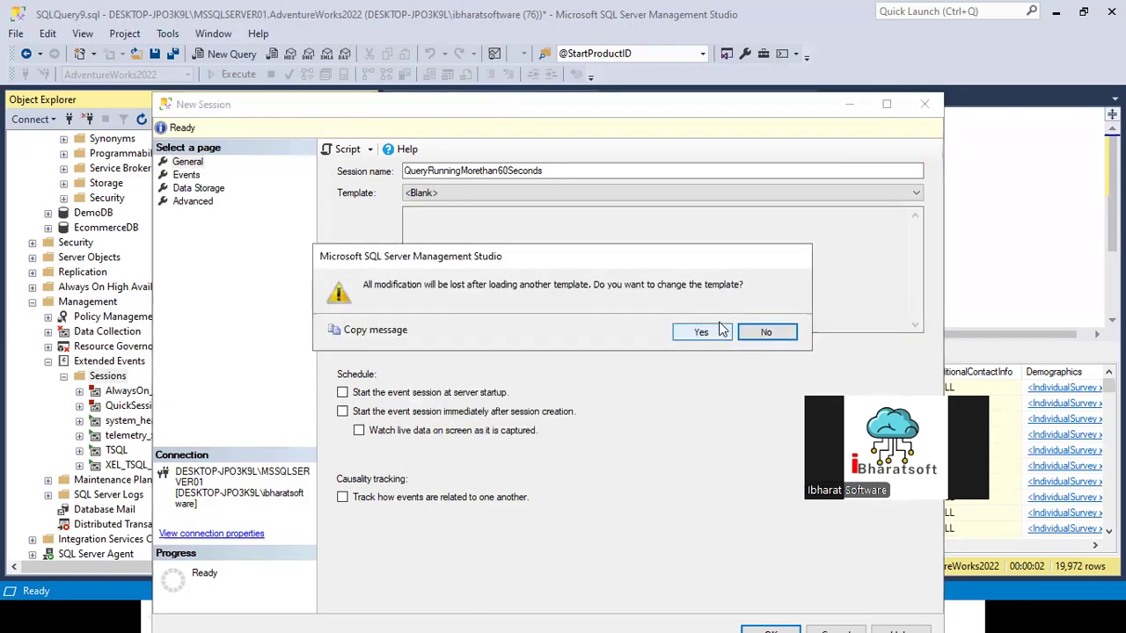
pyautogui.click(766, 332)
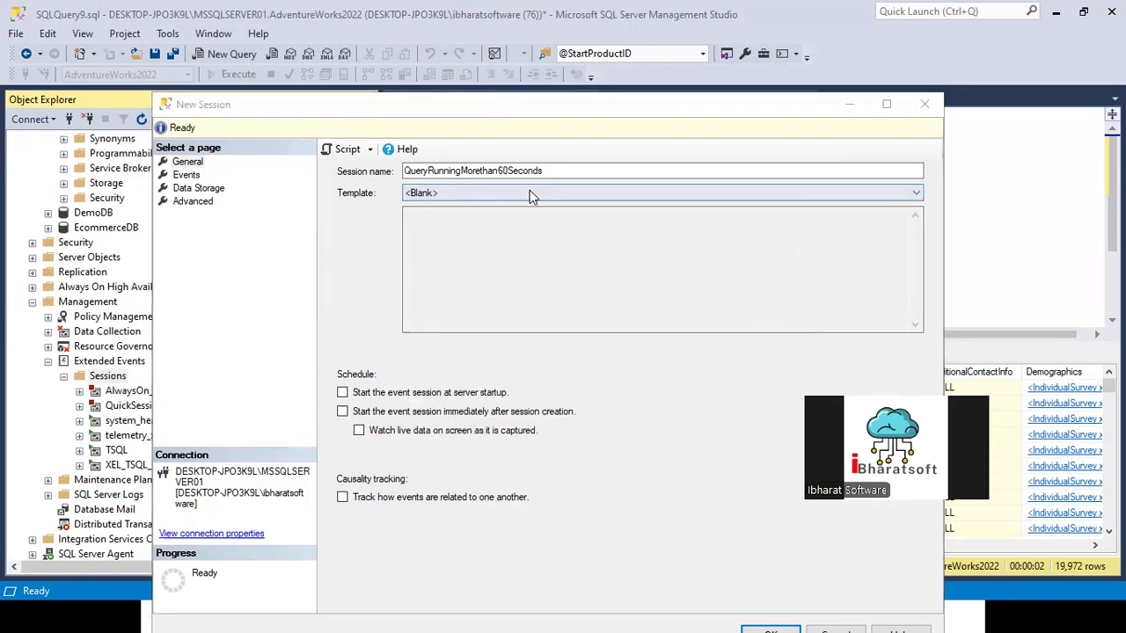
pyautogui.click(471, 194)
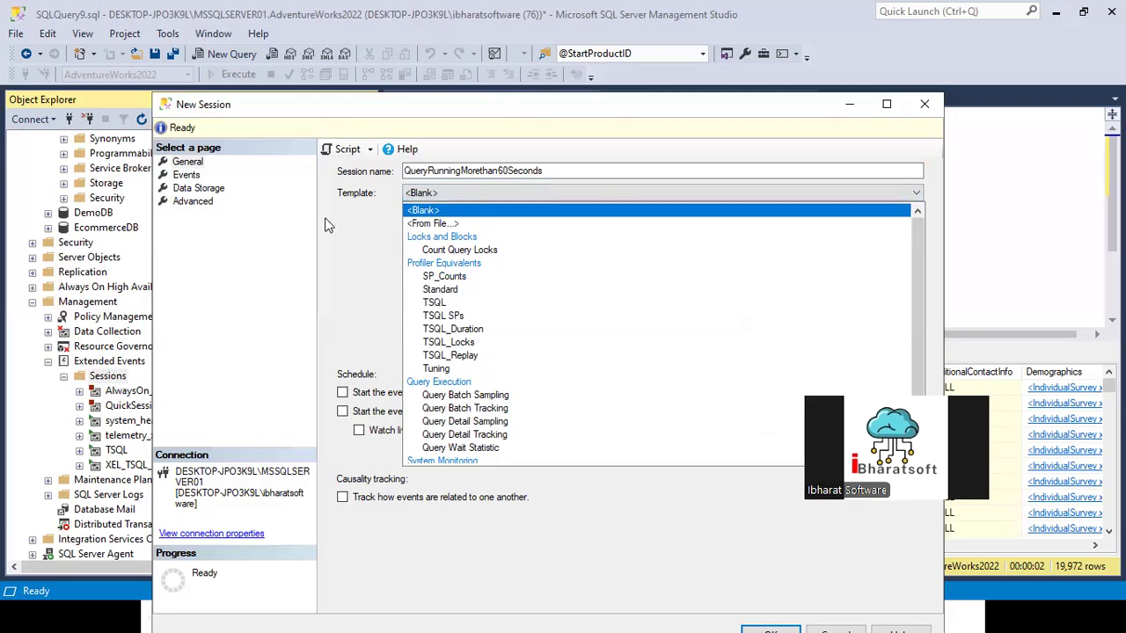
pyautogui.click(204, 201)
# Step: Filter the event library by SQL State and add the sql_statement_starting event to the session
pyautogui.click(187, 176)
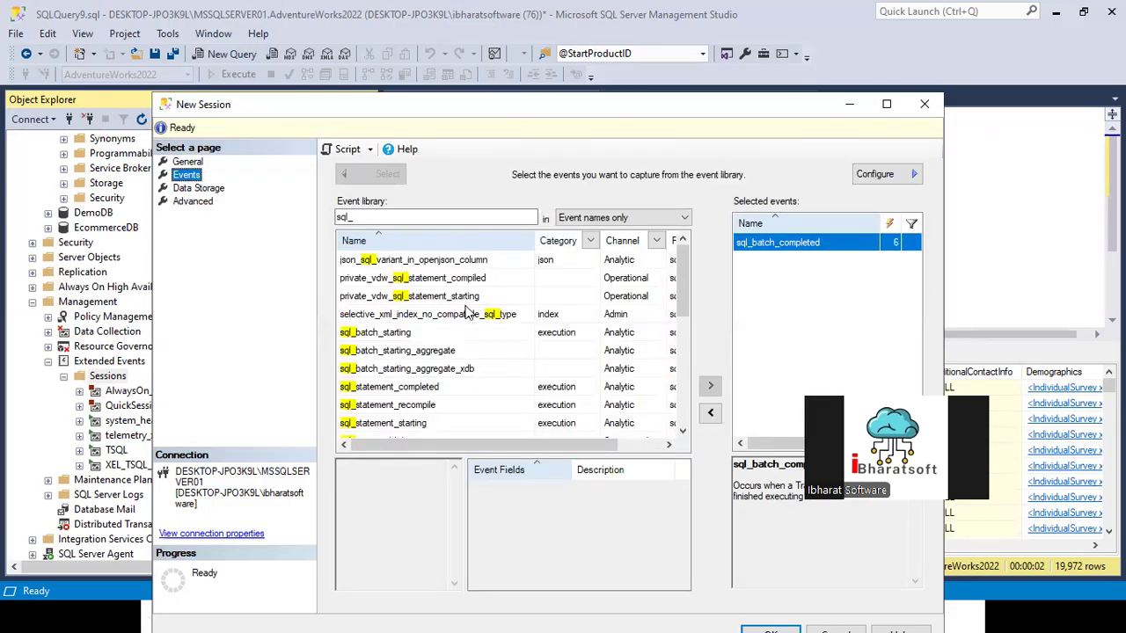
pyautogui.click(359, 218)
pyautogui.doubleClick(358, 218)
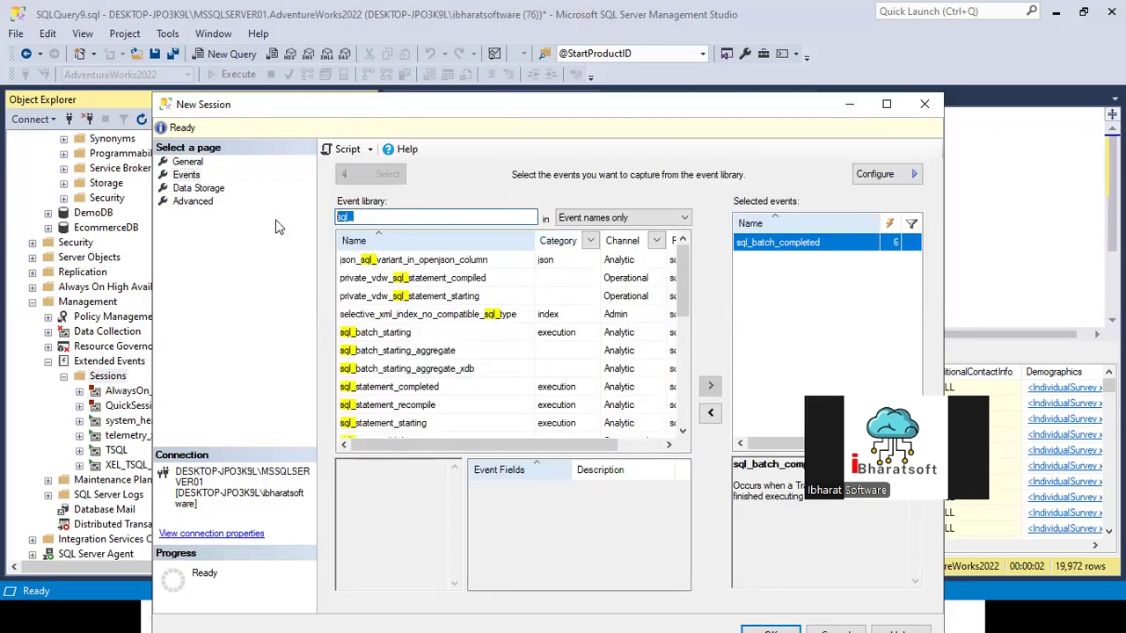
pyautogui.write('SQL State')
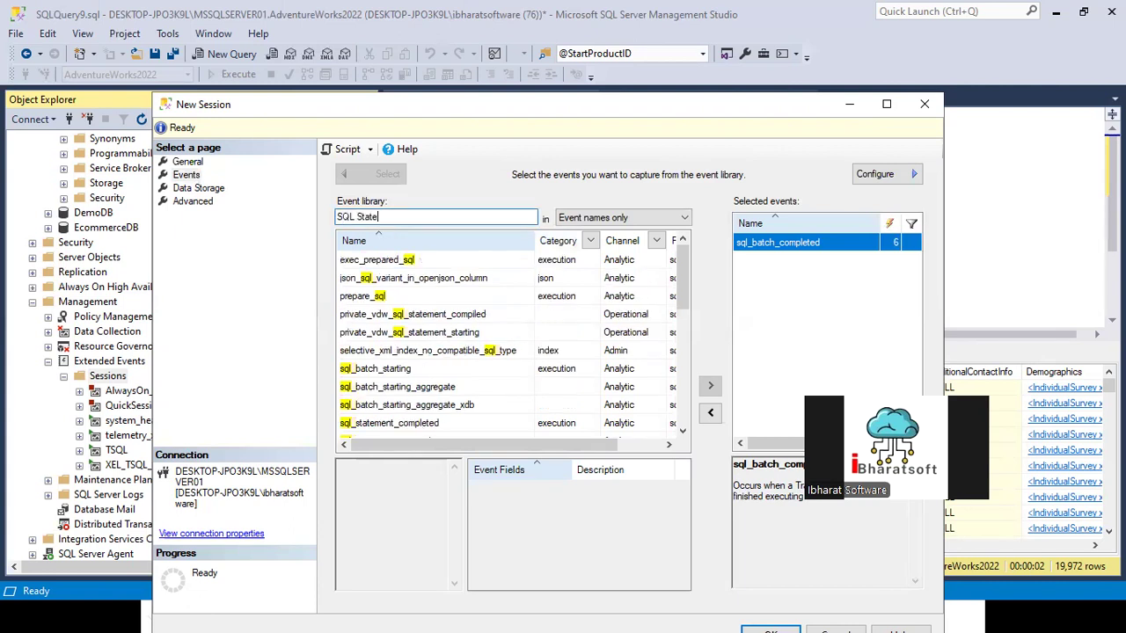
pyautogui.click(387, 333)
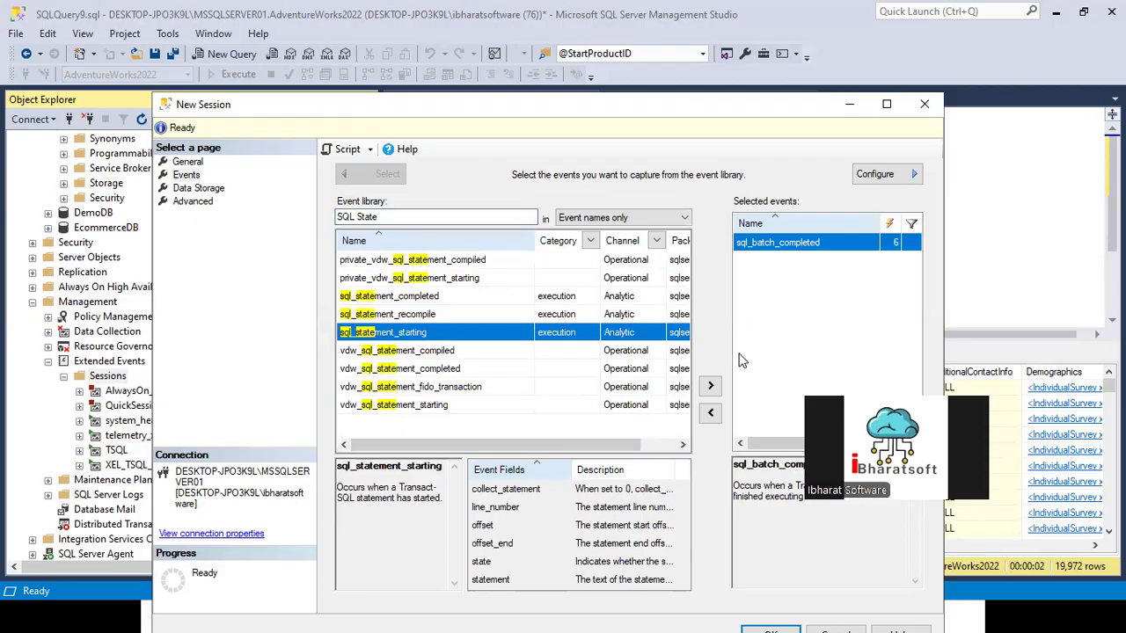
pyautogui.click(710, 385)
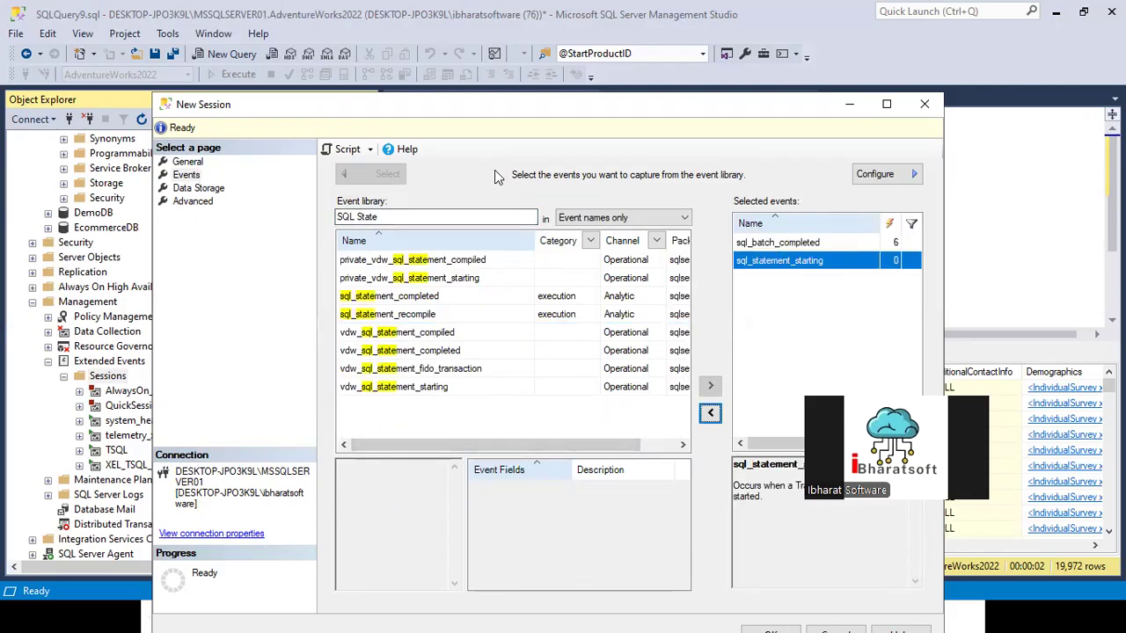
# Step: Open the configuration of sql_batch_completed and sql_statement_starting together and examine which global fields they collect
pyautogui.keyDown('shift'); pyautogui.click(773, 243); pyautogui.keyUp('shift')
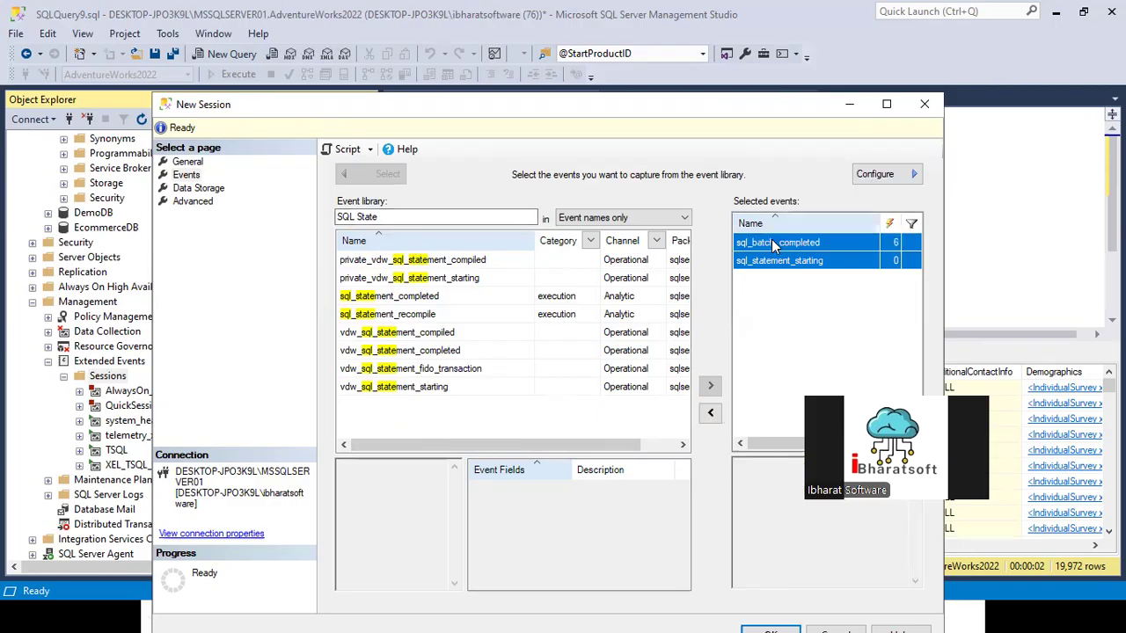
pyautogui.click(874, 173)
pyautogui.click(551, 370)
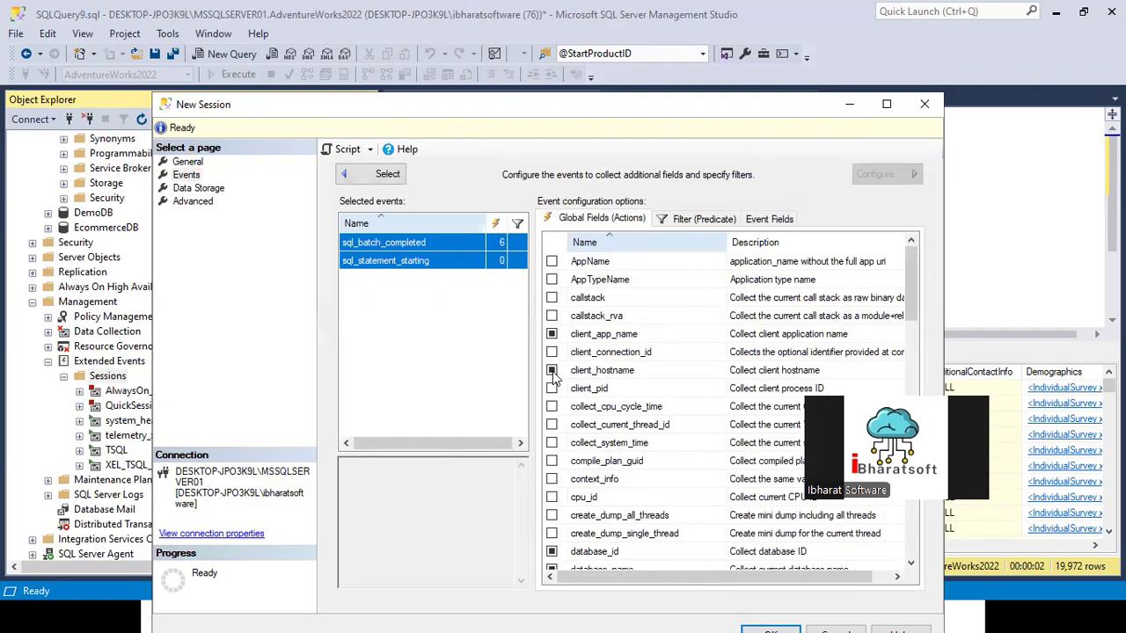
pyautogui.scroll(-1, 580, 400)
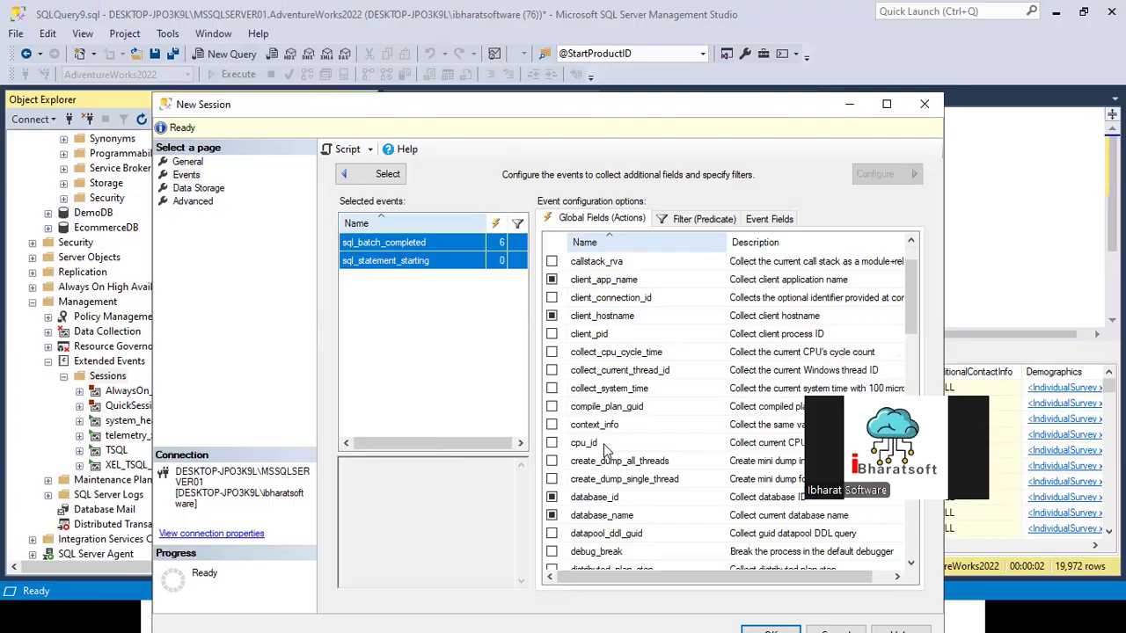
pyautogui.scroll(-3, 603, 445)
pyautogui.scroll(-10, 613, 451)
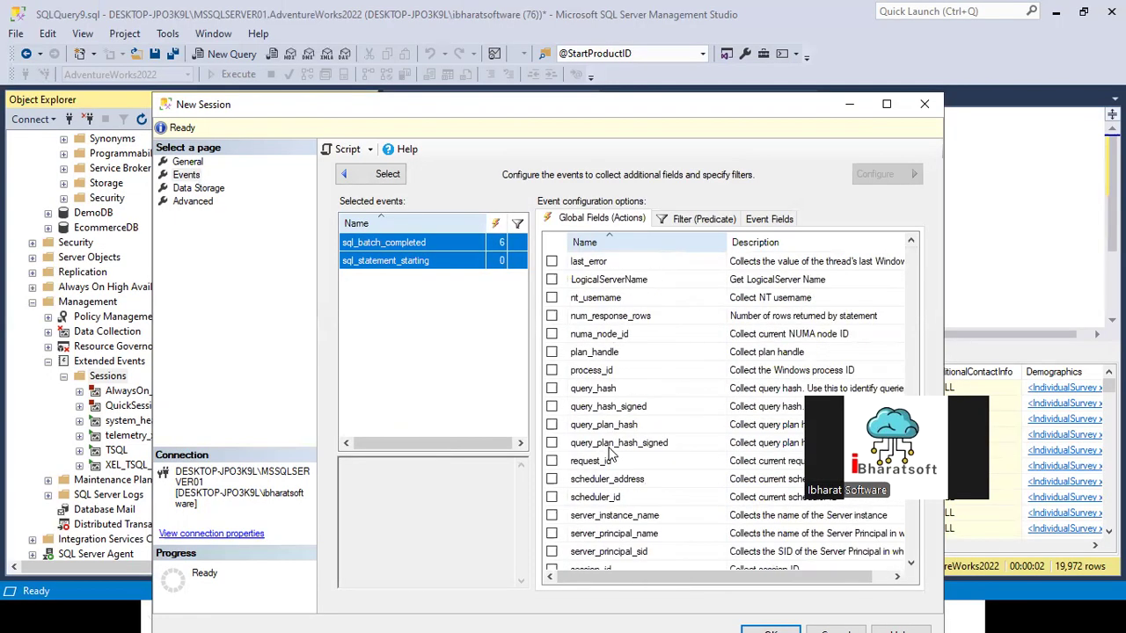
pyautogui.scroll(-5, 613, 451)
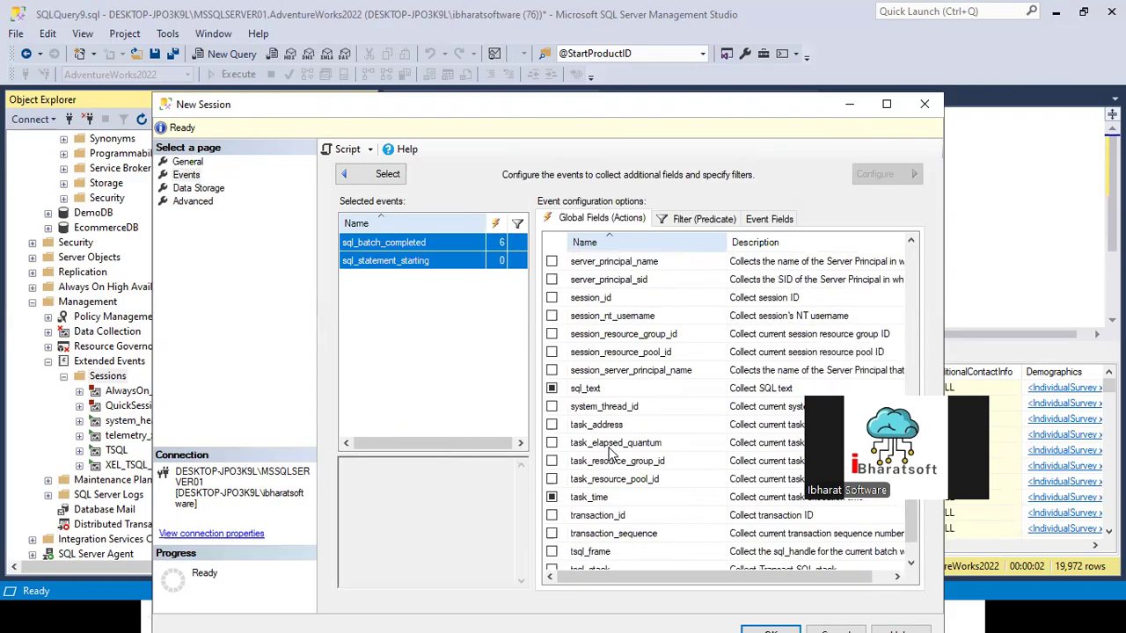
pyautogui.scroll(-1, 613, 451)
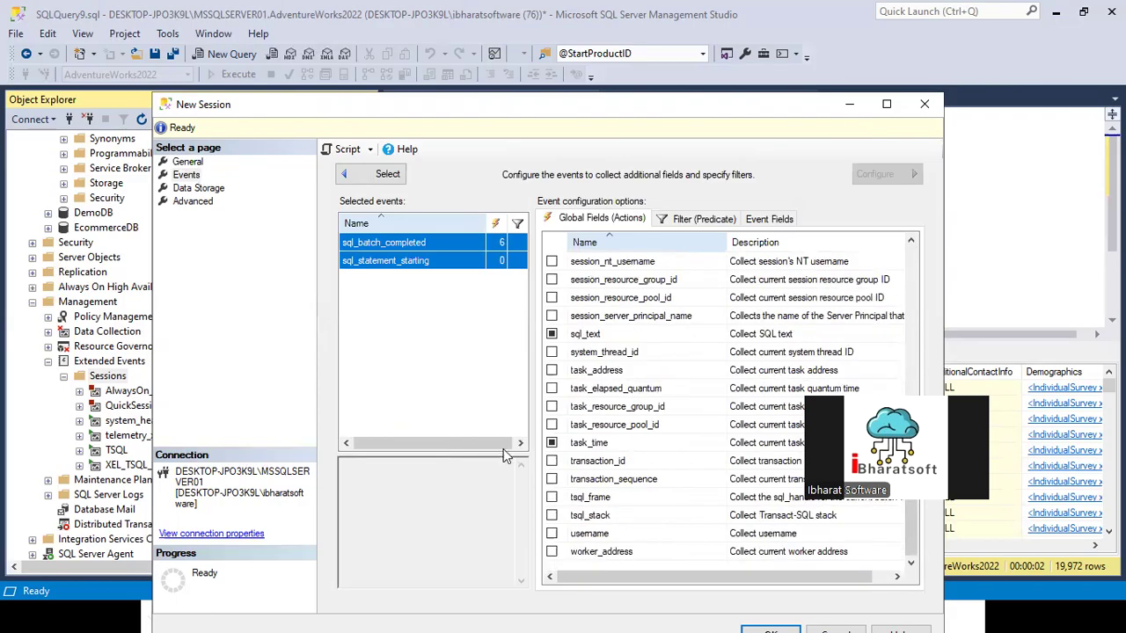
pyautogui.scroll(10, 615, 362)
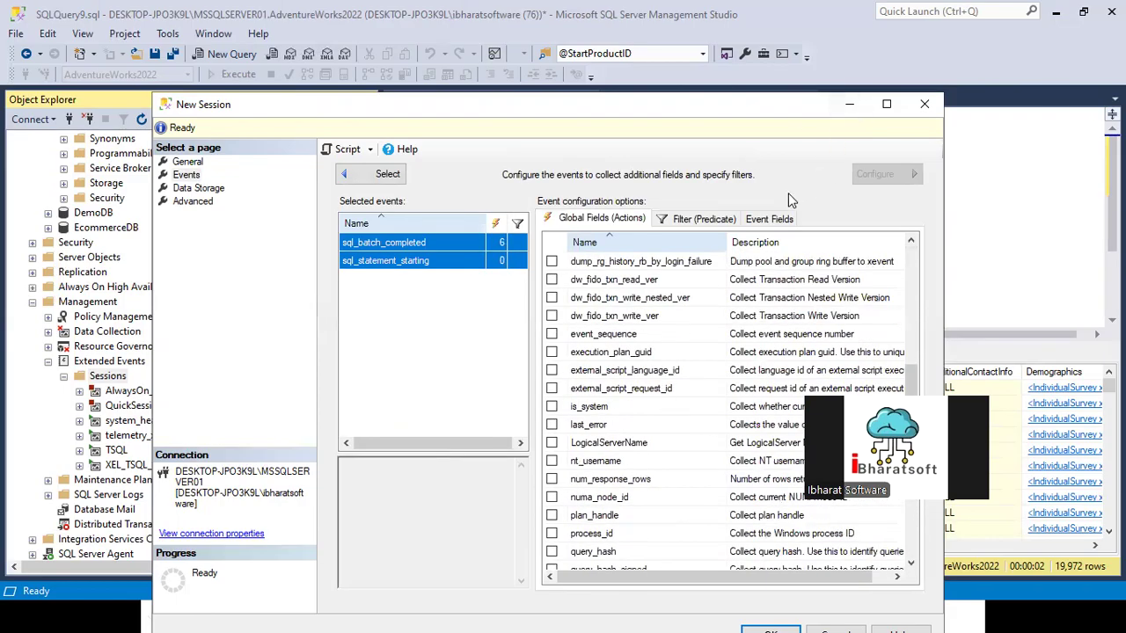
# Step: Add a filter clause for both events on sqlos.task_execution_time with the > operator
pyautogui.click(690, 218)
pyautogui.click(686, 304)
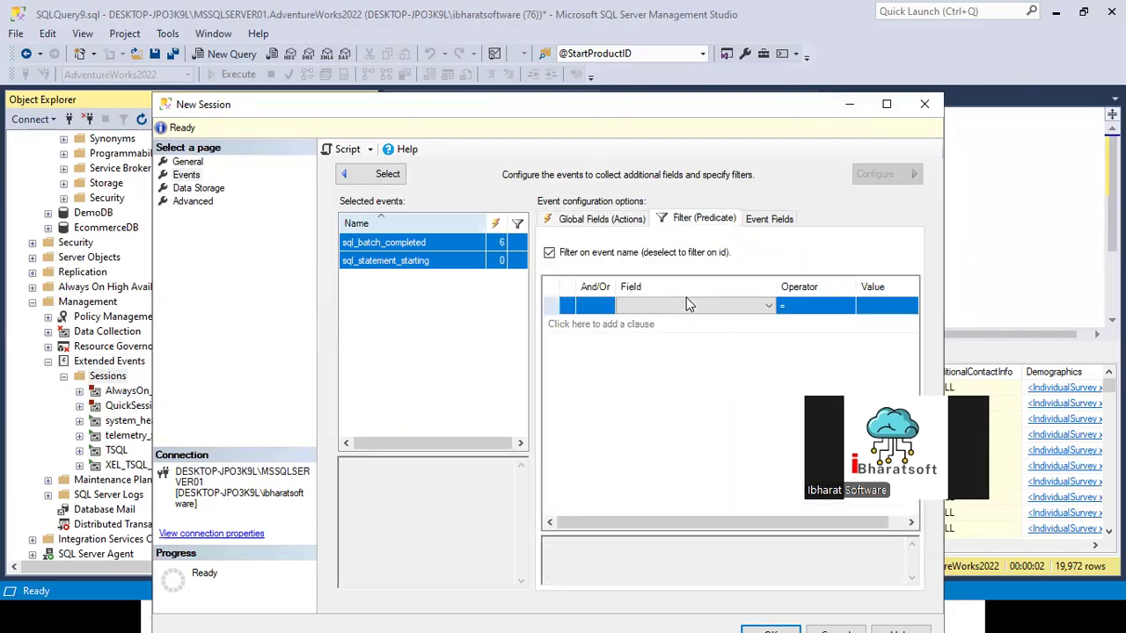
pyautogui.click(706, 305)
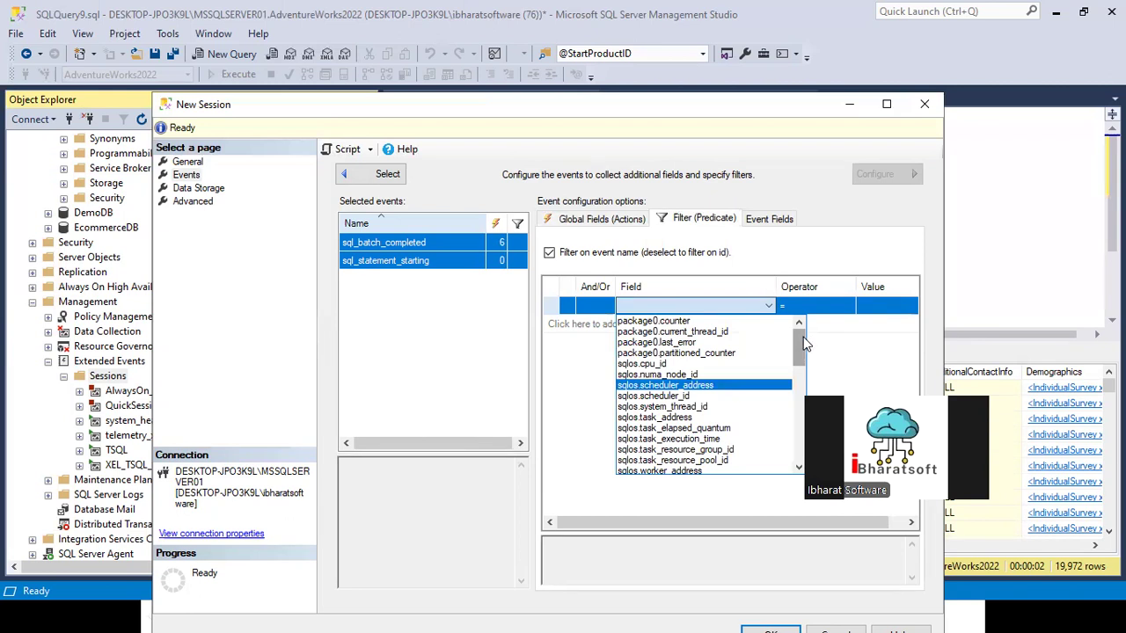
pyautogui.moveTo(797, 335); pyautogui.dragTo(765, 305)
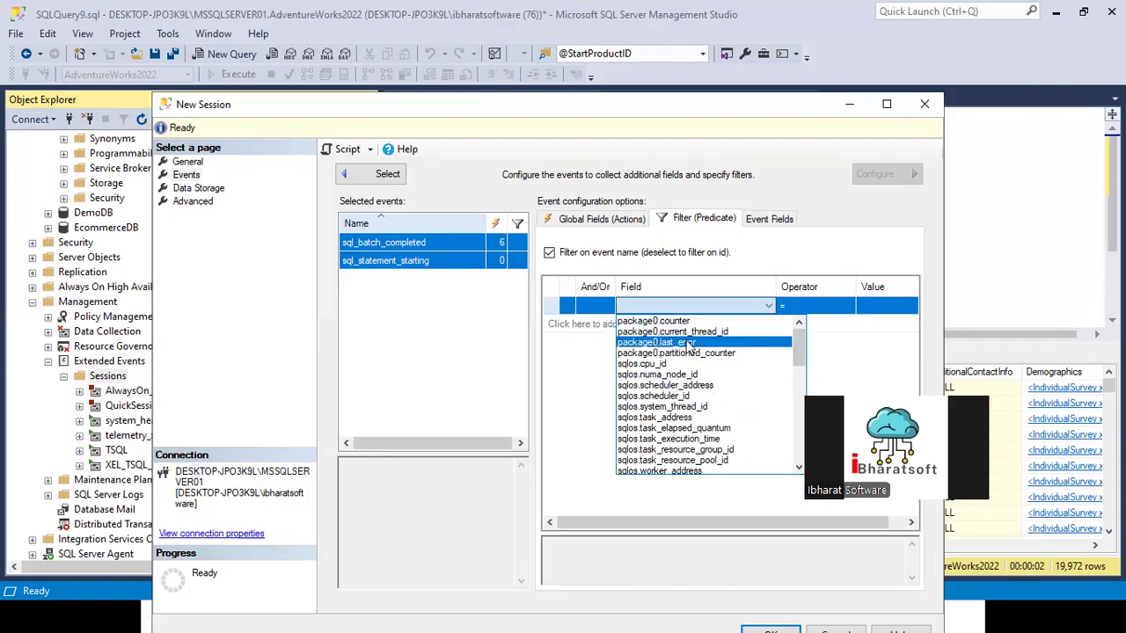
pyautogui.click(709, 439)
pyautogui.click(828, 302)
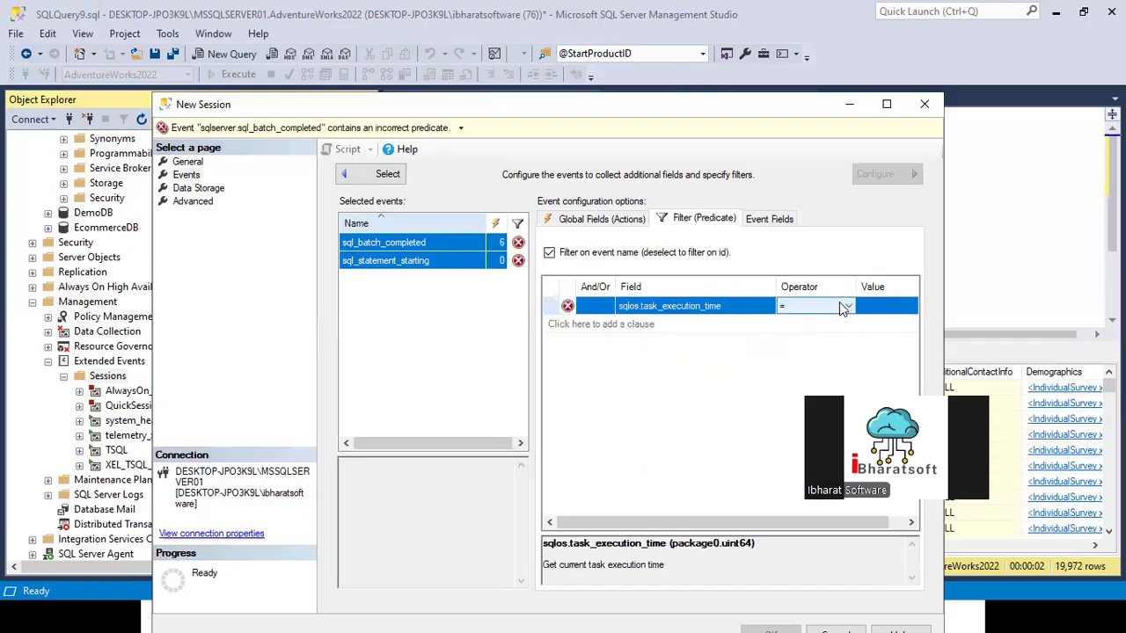
pyautogui.click(839, 303)
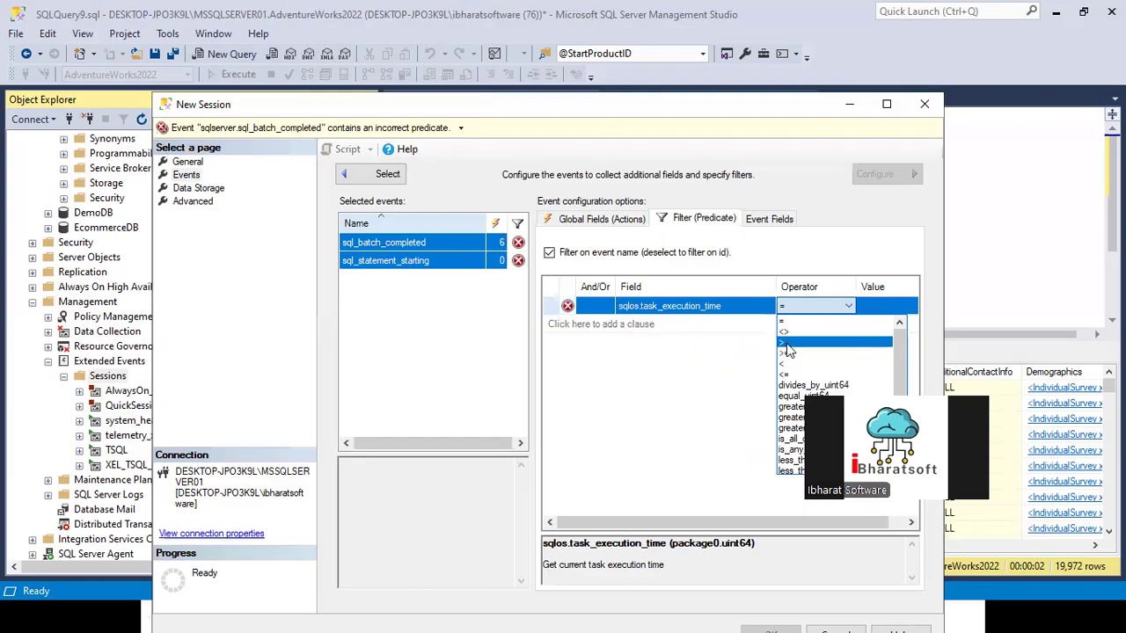
pyautogui.click(789, 350)
pyautogui.click(874, 306)
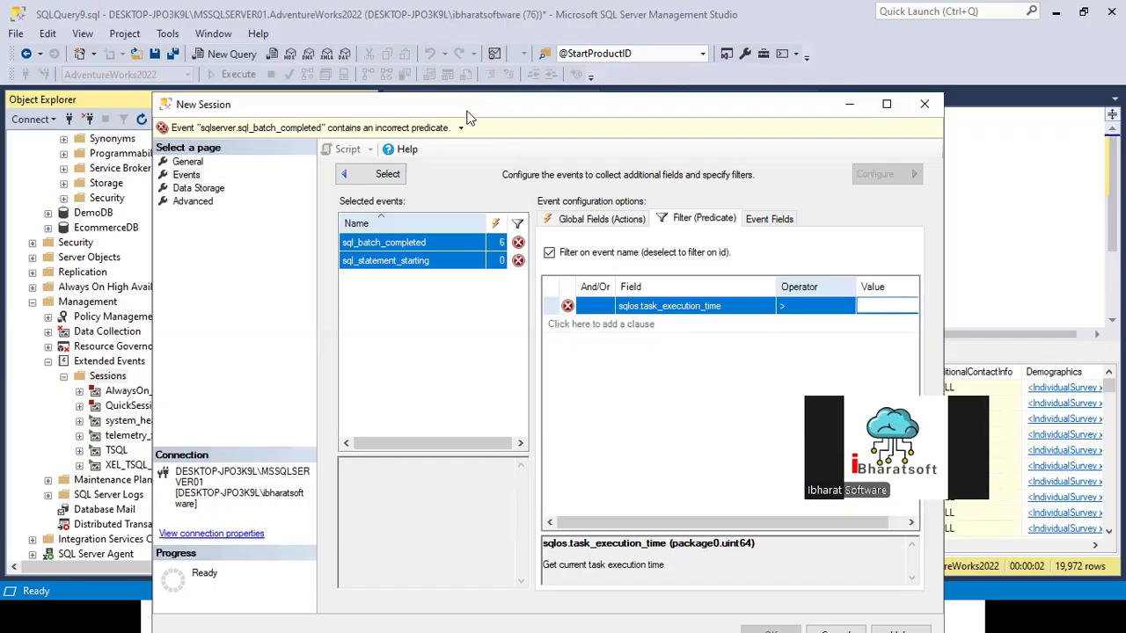
pyautogui.moveTo(468, 117); pyautogui.dragTo(413, 100)
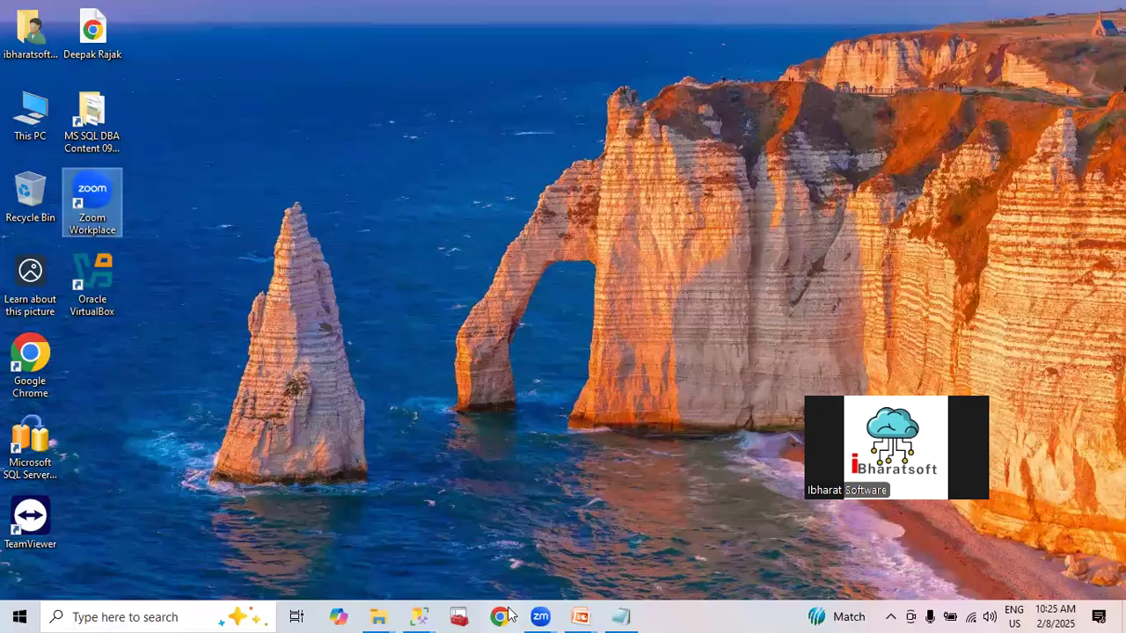
# Step: Switch to Chrome and search Google for seconds to milliseconds
pyautogui.click(261, 45)
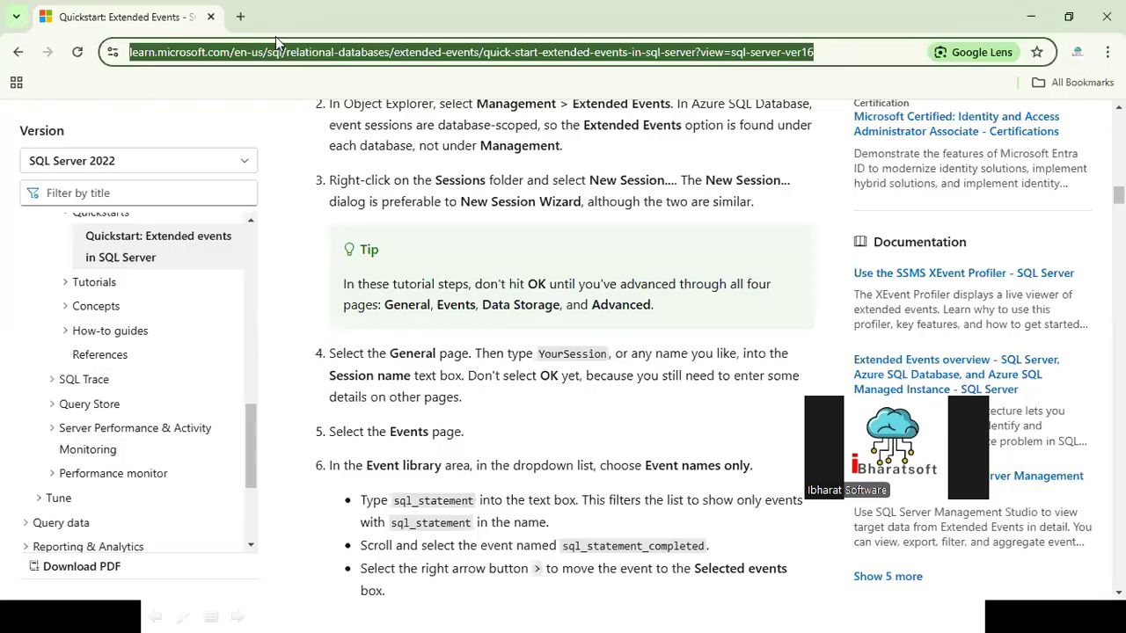
pyautogui.write('ms i')
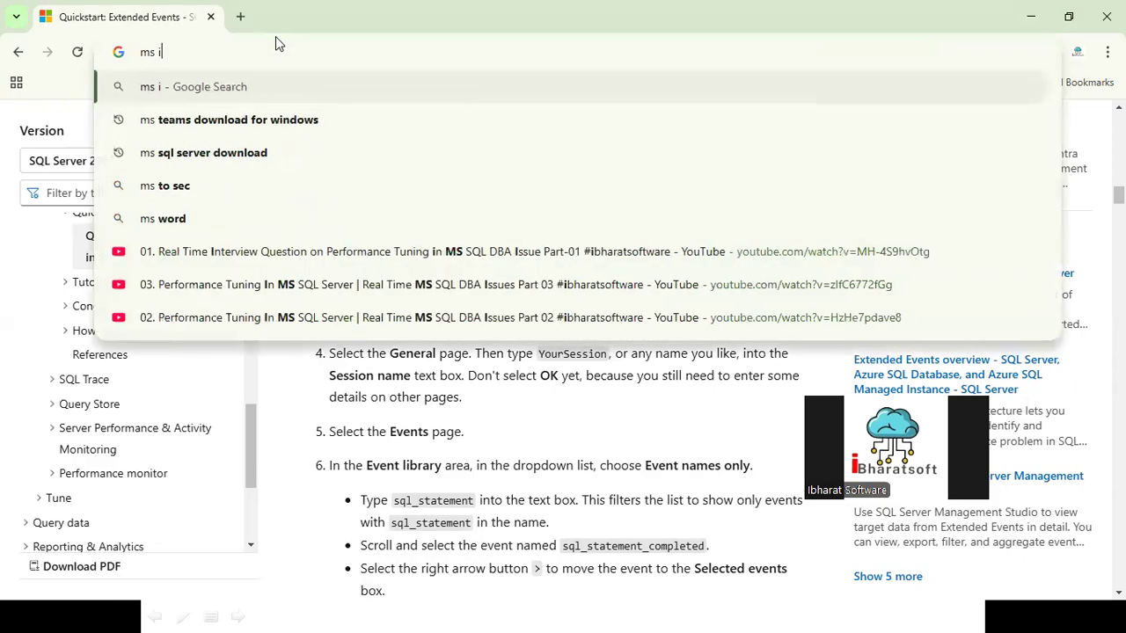
pyautogui.press('BackSpace')
pyautogui.press('BackSpace')
pyautogui.press('BackSpace')
pyautogui.press('BackSpace')
pyautogui.write('se')
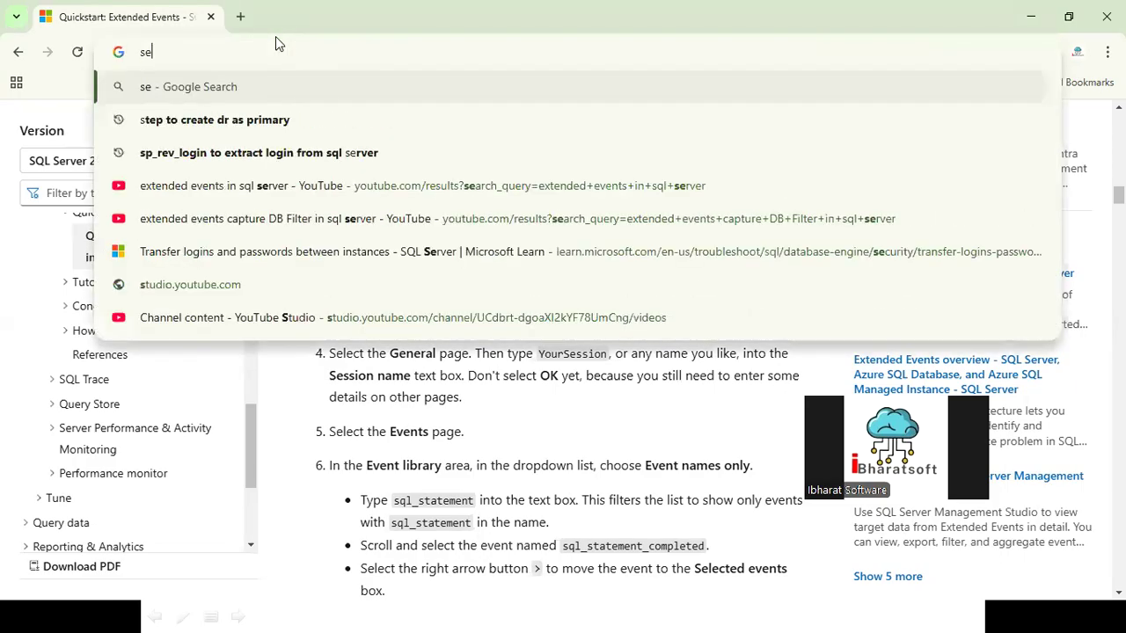
pyautogui.write('conds')
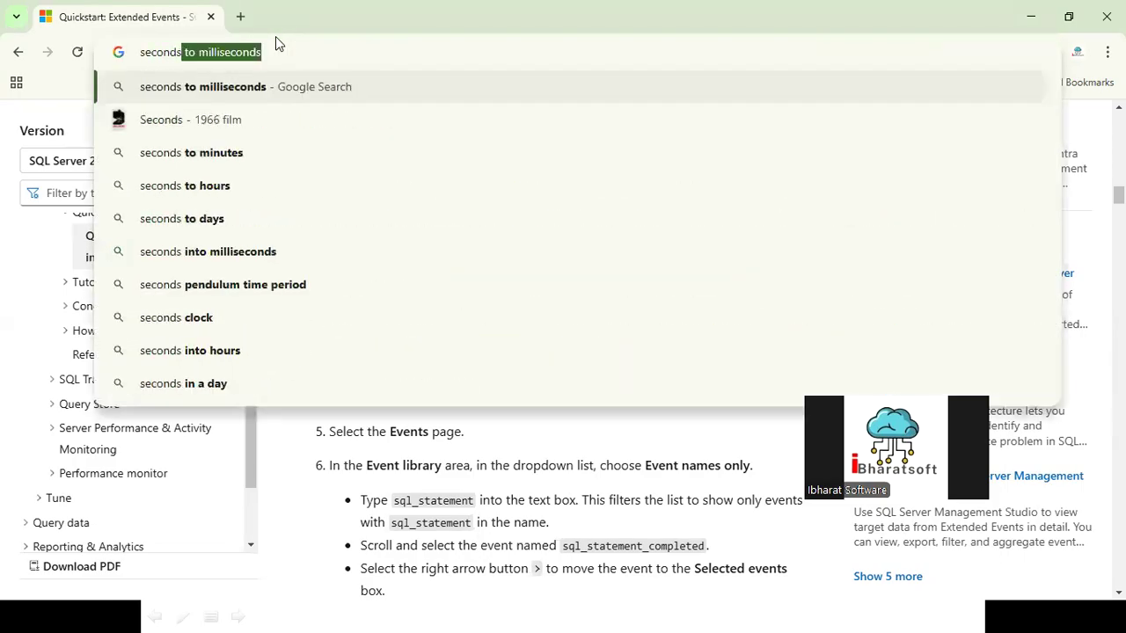
pyautogui.press('Return')
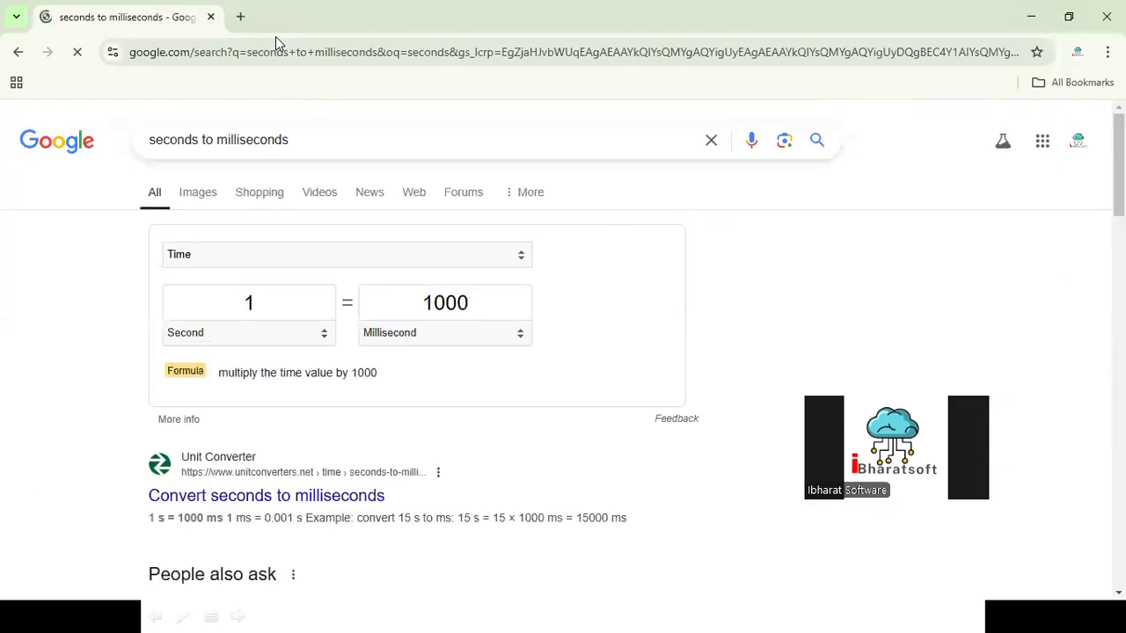
# Step: Convert 60 seconds to milliseconds in the unit converter and copy the result
pyautogui.moveTo(305, 306); pyautogui.dragTo(242, 304)
pyautogui.write('60')
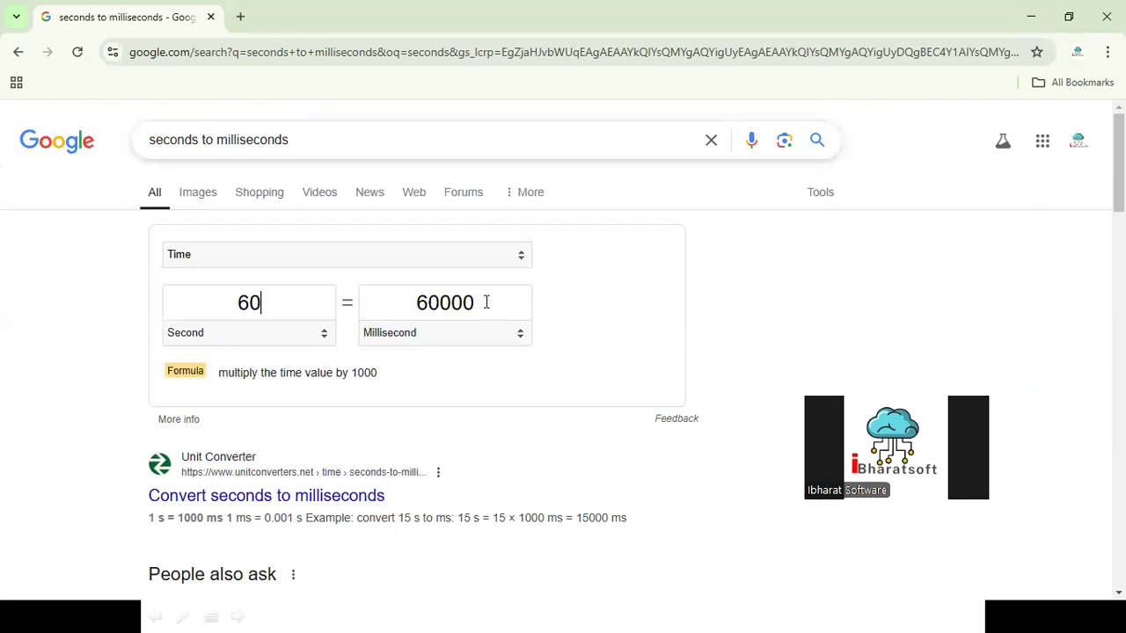
pyautogui.moveTo(486, 303); pyautogui.dragTo(400, 302)
pyautogui.hotkey('ctrl', 'c')
# Step: Return to the New Session dialog, set the filter clause's value to 60000 and create the session
pyautogui.hotkey('alt', 'Tab')
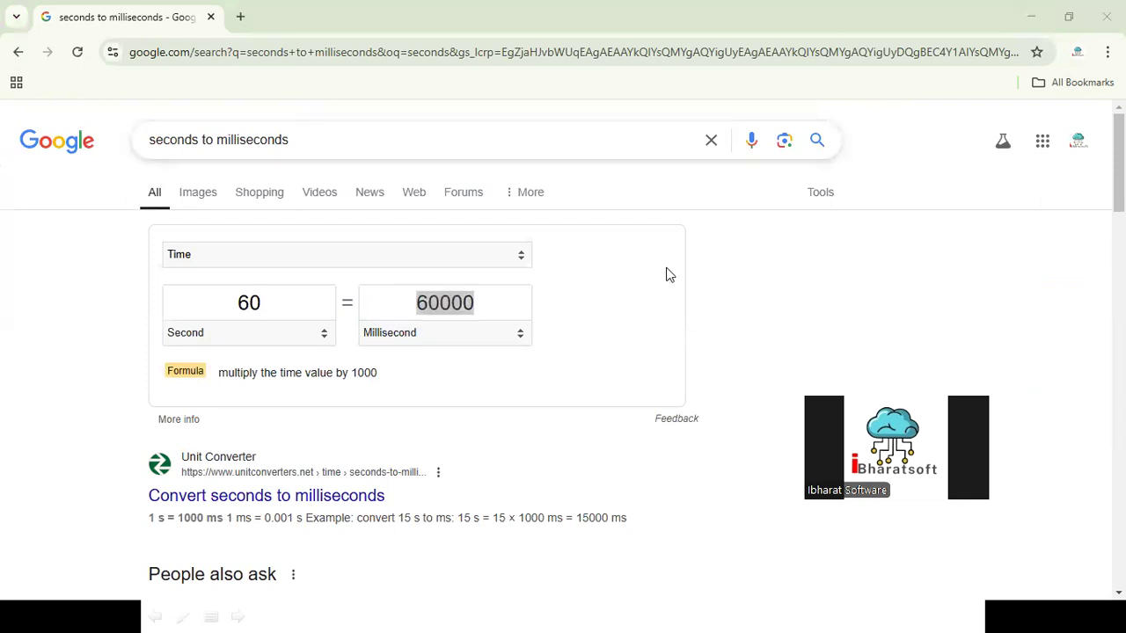
pyautogui.hotkey('alt', 'Tab')
pyautogui.hotkey('alt', 'Tab')
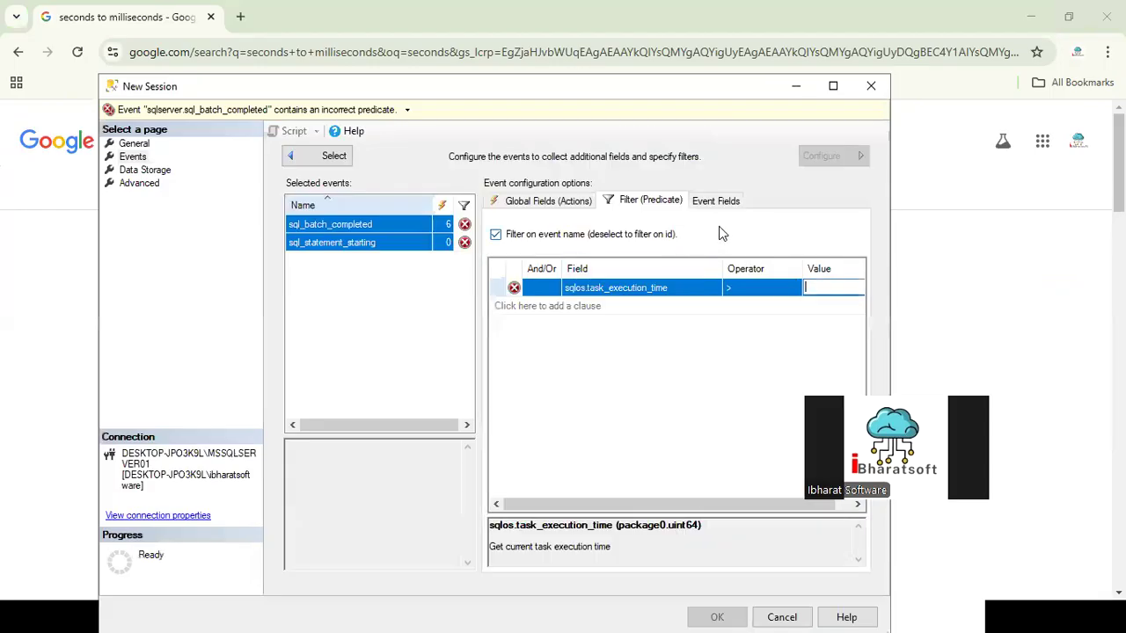
pyautogui.click(818, 290)
pyautogui.hotkey('ctrl', 'v')
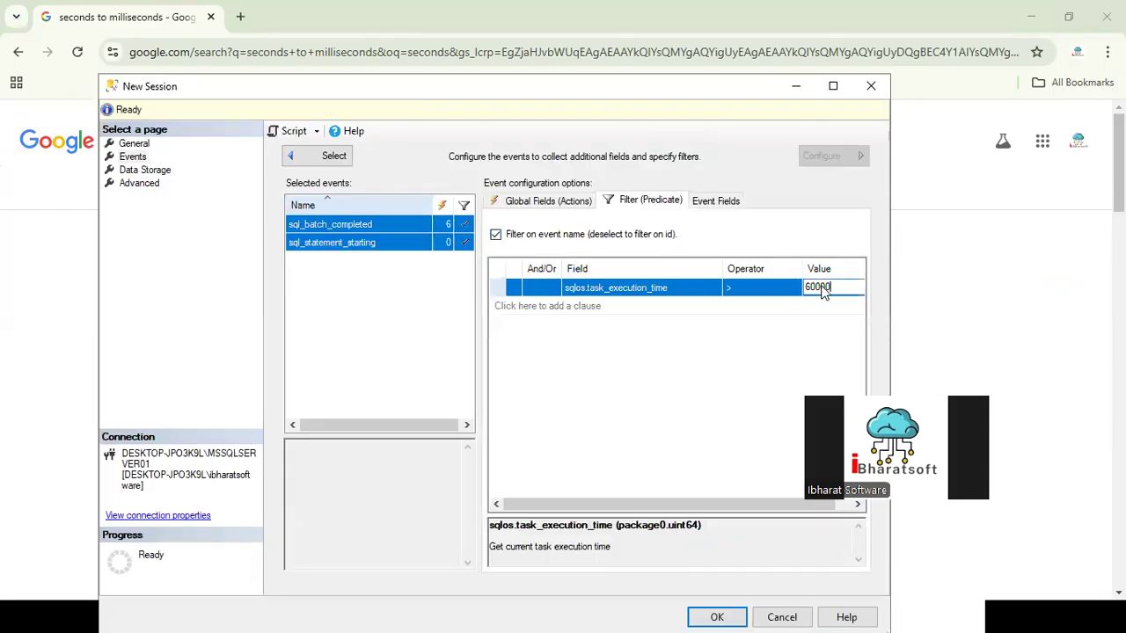
pyautogui.click(717, 616)
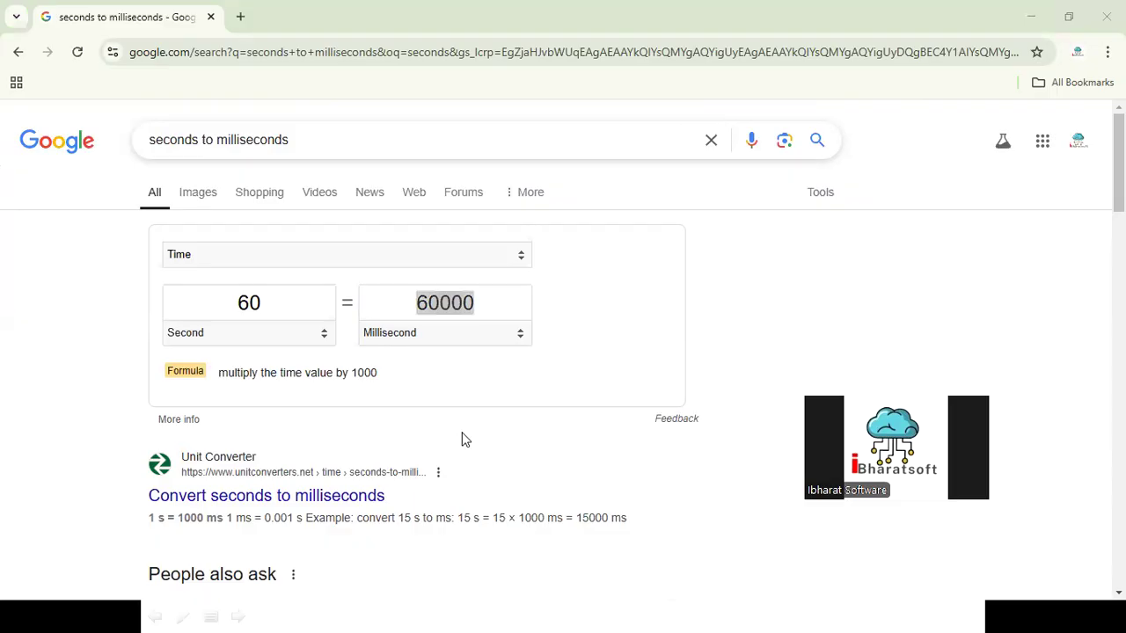
# Step: Switch to SQL Server Management Studio and open the properties of the QueryRunningMorethan60Seconds session
pyautogui.press('super+d')
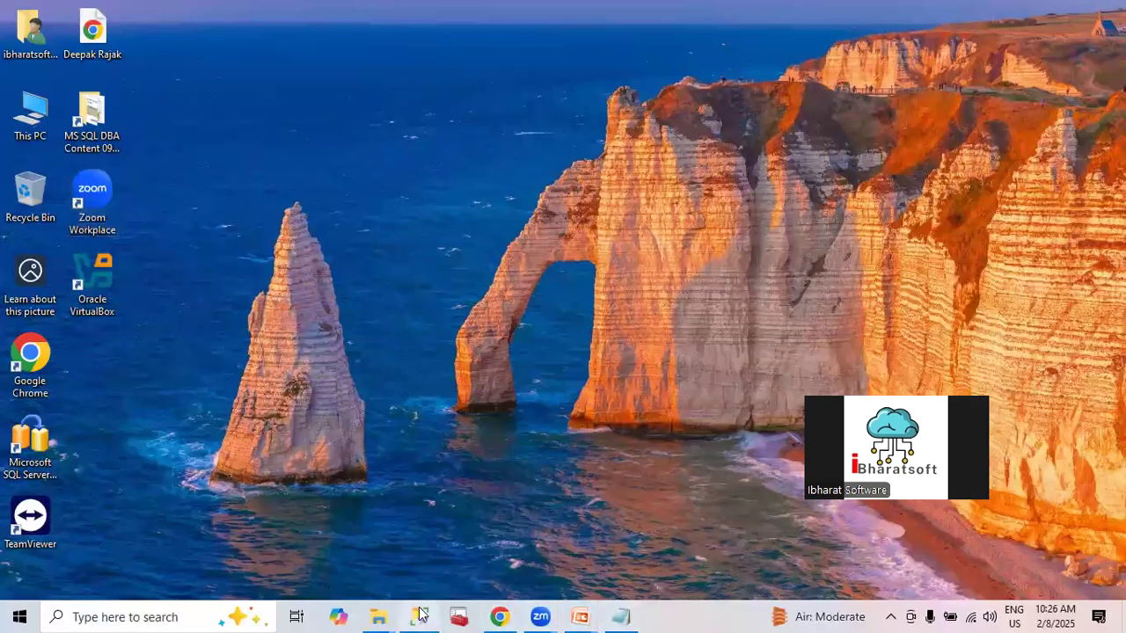
pyautogui.click(417, 616)
pyautogui.rightClick(171, 482)
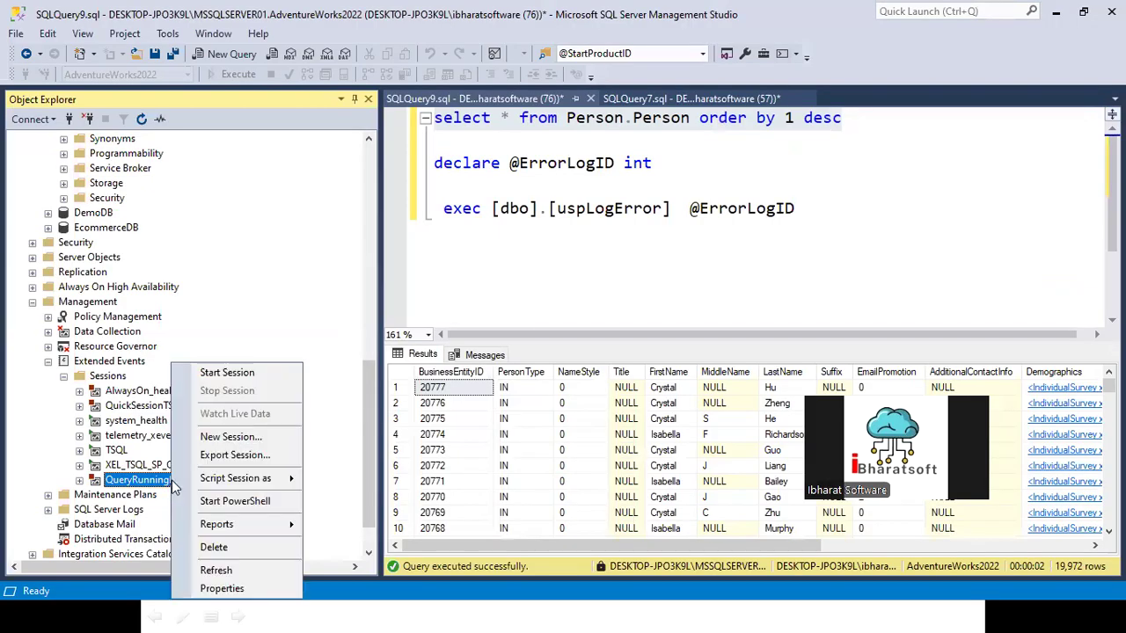
pyautogui.click(226, 597)
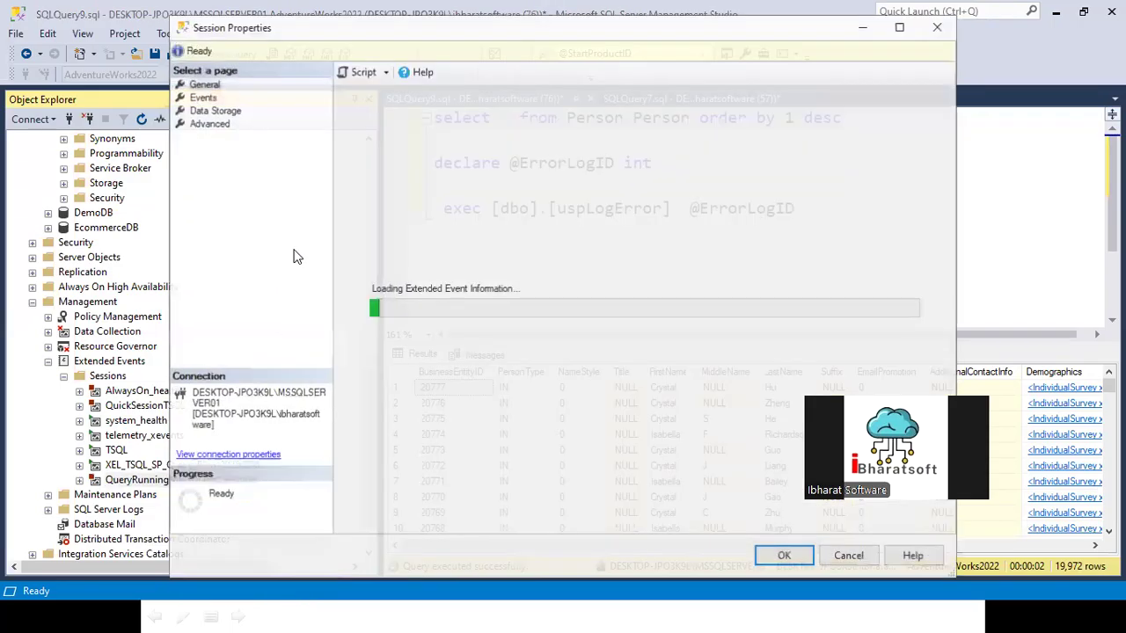
# Step: Add an event_file target to the session's data storage and save the session properties
pyautogui.click(204, 109)
pyautogui.click(459, 150)
pyautogui.click(465, 151)
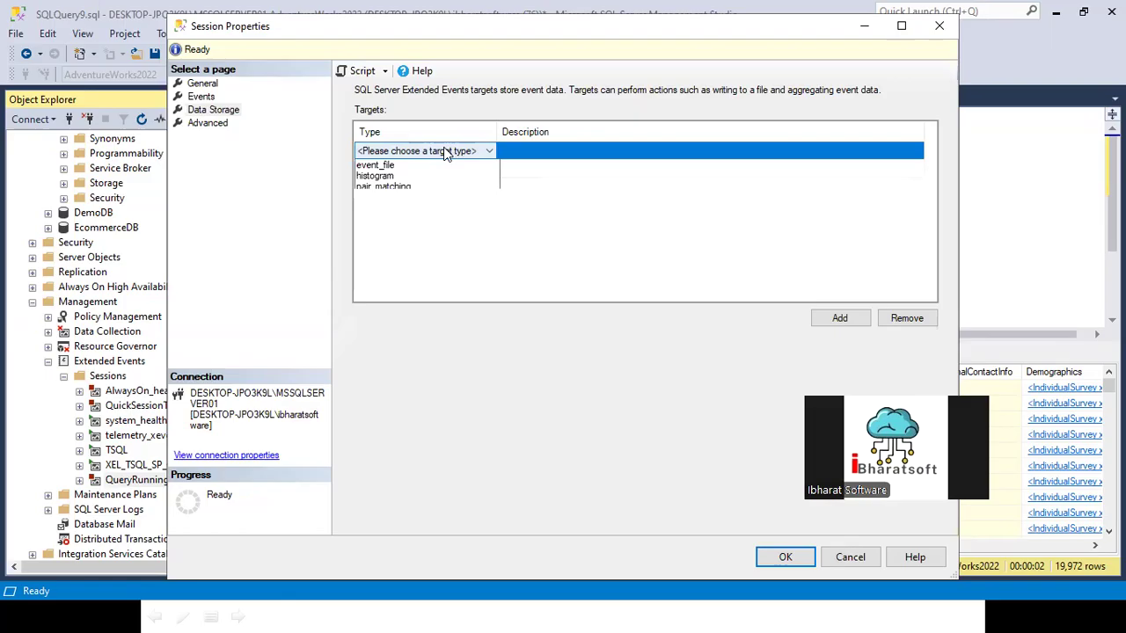
pyautogui.click(387, 198)
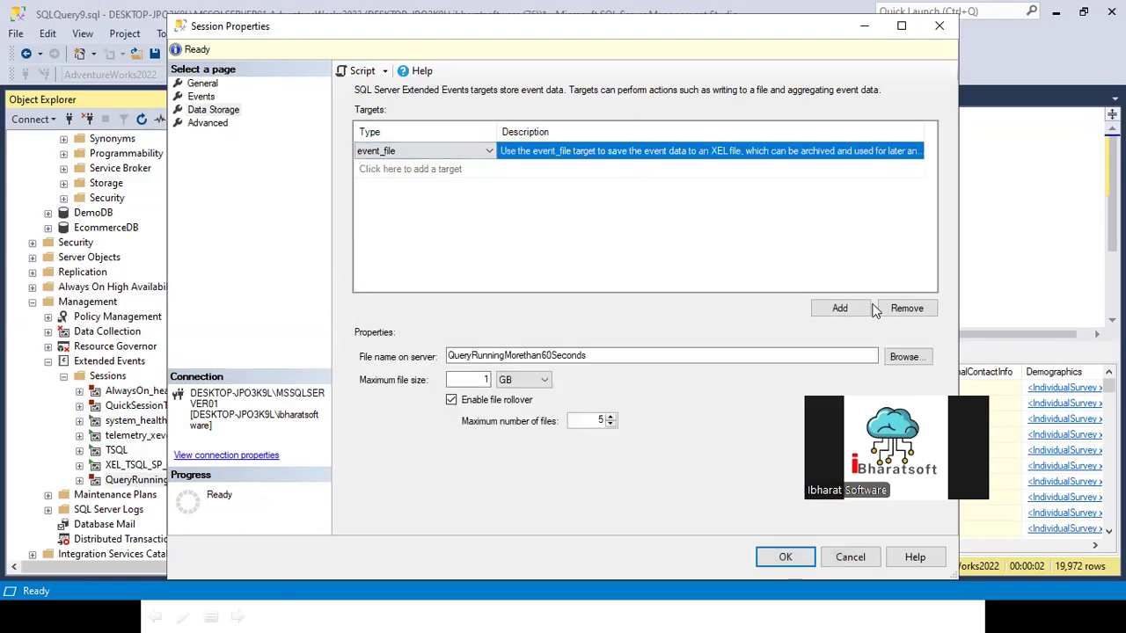
pyautogui.click(775, 557)
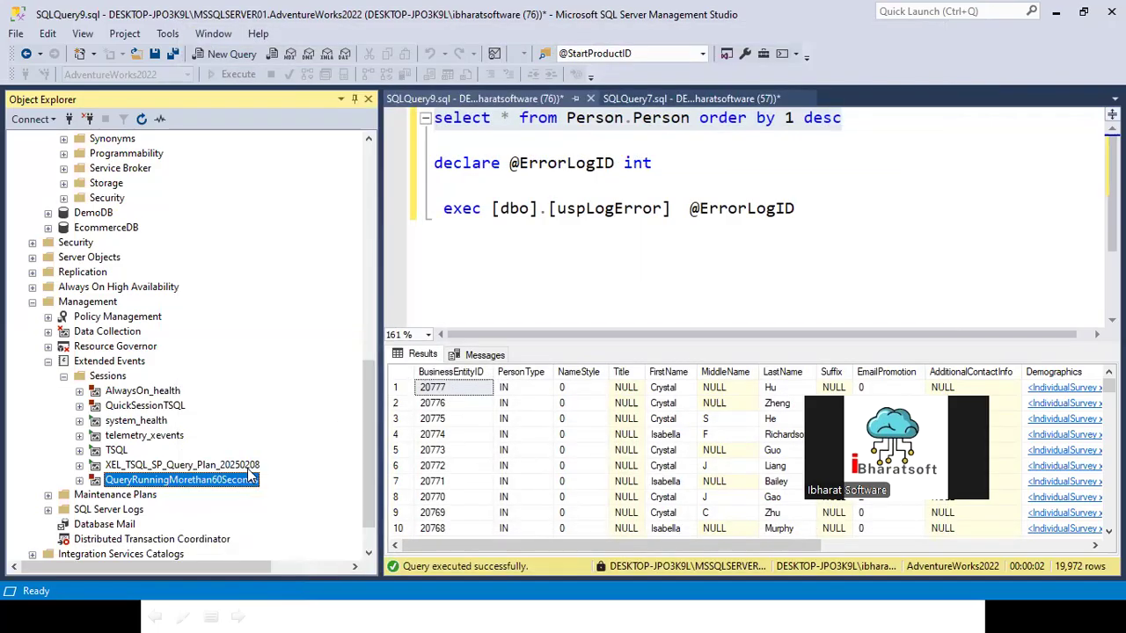
# Step: Start the QueryRunningMorethan60Seconds session and open its live data view
pyautogui.rightClick(234, 487)
pyautogui.click(290, 376)
pyautogui.rightClick(225, 480)
pyautogui.click(275, 418)
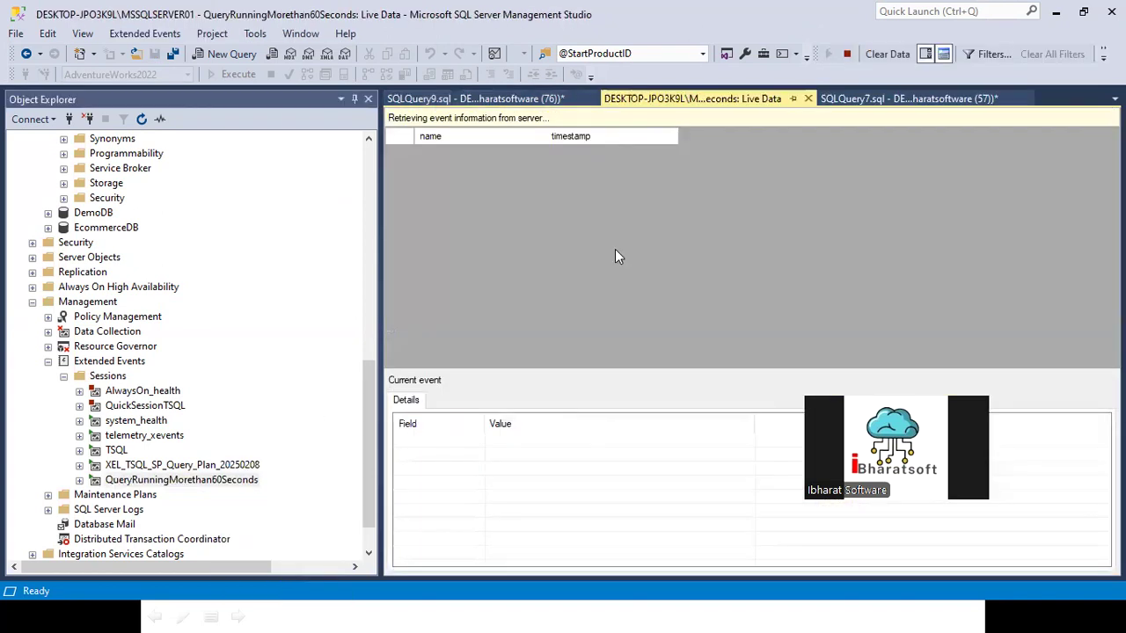
# Step: Run only the select query on Person.Person in SQLQuery9.sql and view its messages
pyautogui.click(502, 98)
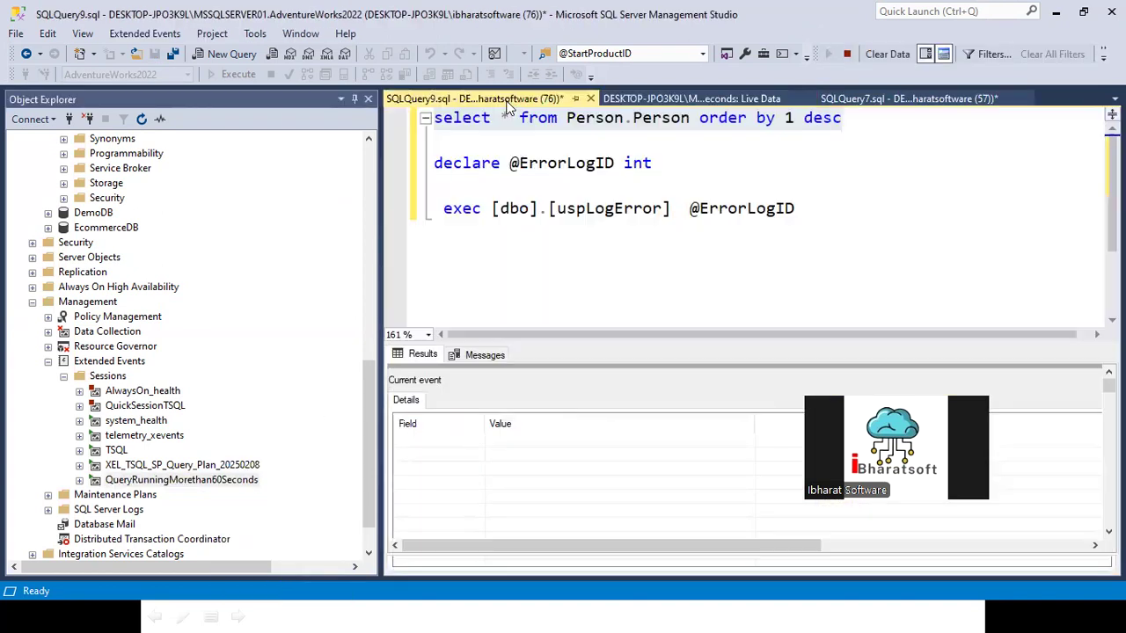
pyautogui.click(628, 180)
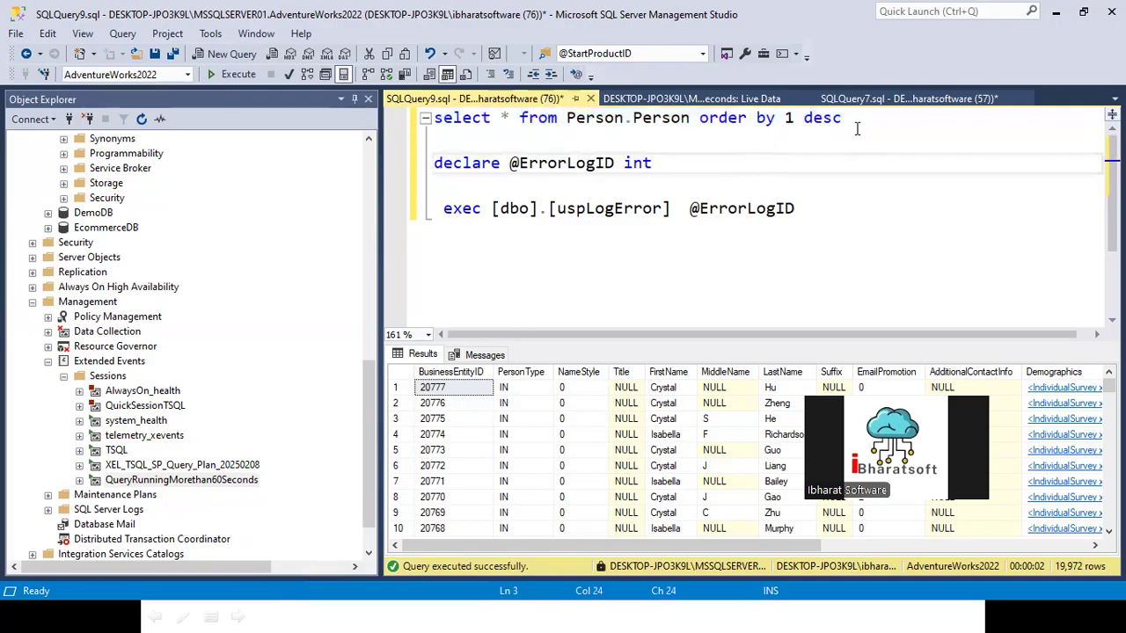
pyautogui.moveTo(842, 118); pyautogui.dragTo(432, 118)
pyautogui.click(234, 74)
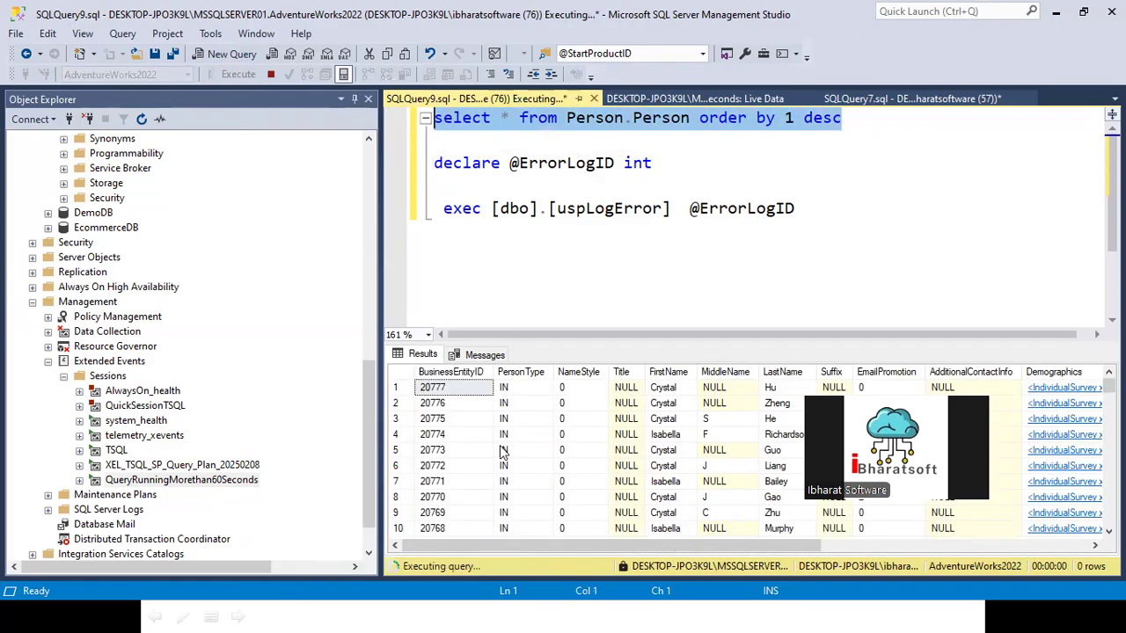
pyautogui.click(484, 356)
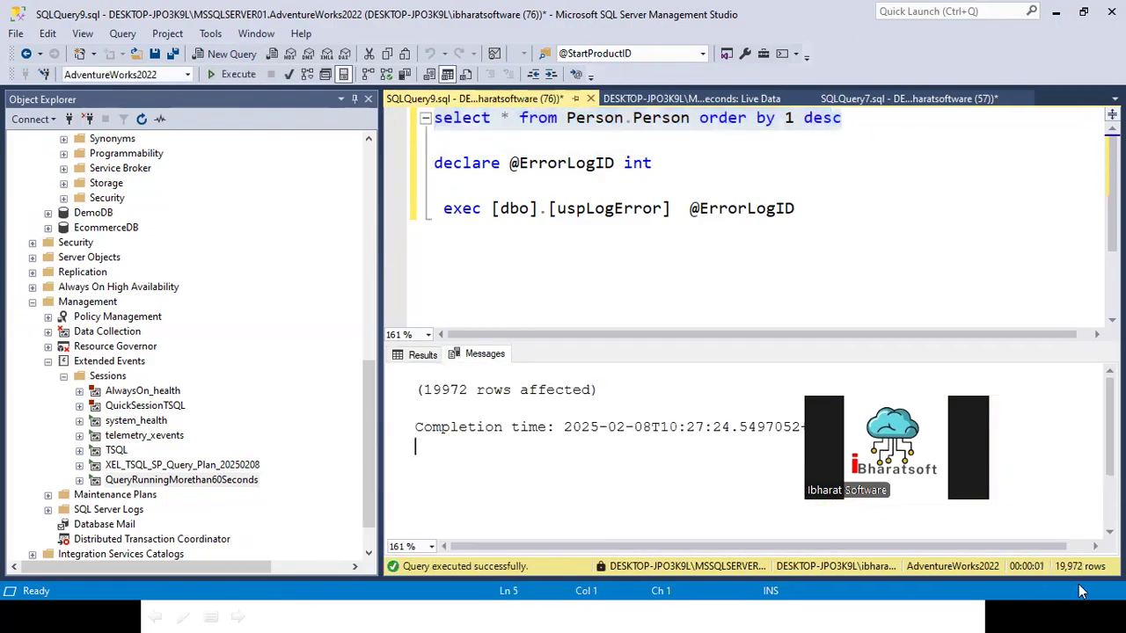
# Step: Return to the session's live data and examine the sql_batch_completed event's details, including the task_time field
pyautogui.click(666, 99)
pyautogui.click(489, 173)
pyautogui.click(494, 159)
pyautogui.click(467, 174)
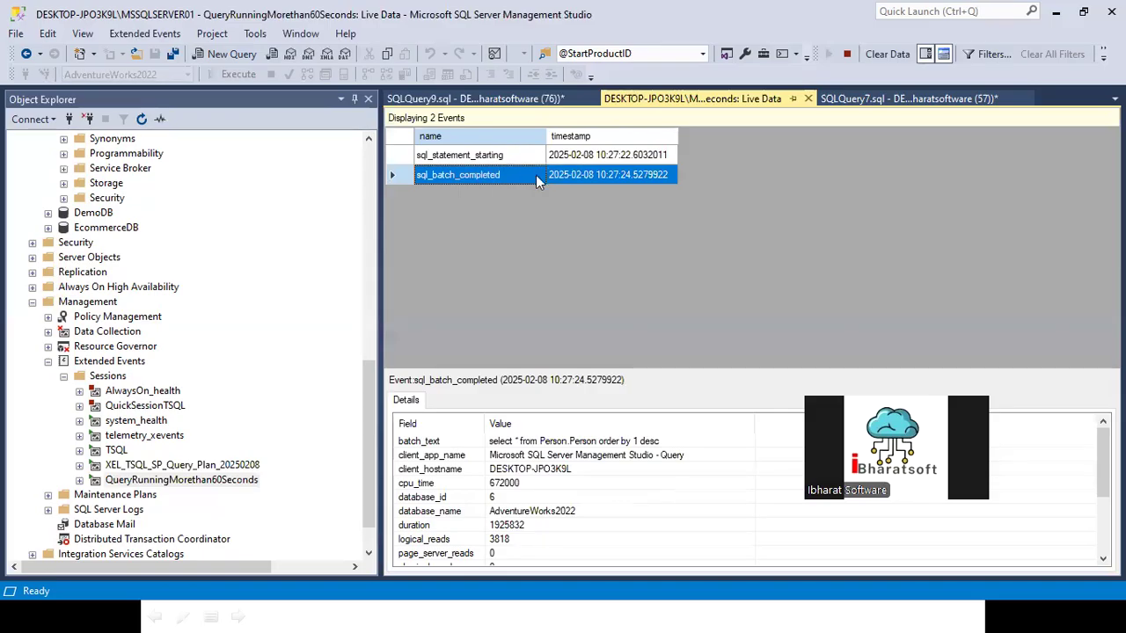
pyautogui.moveTo(546, 137); pyautogui.dragTo(616, 136)
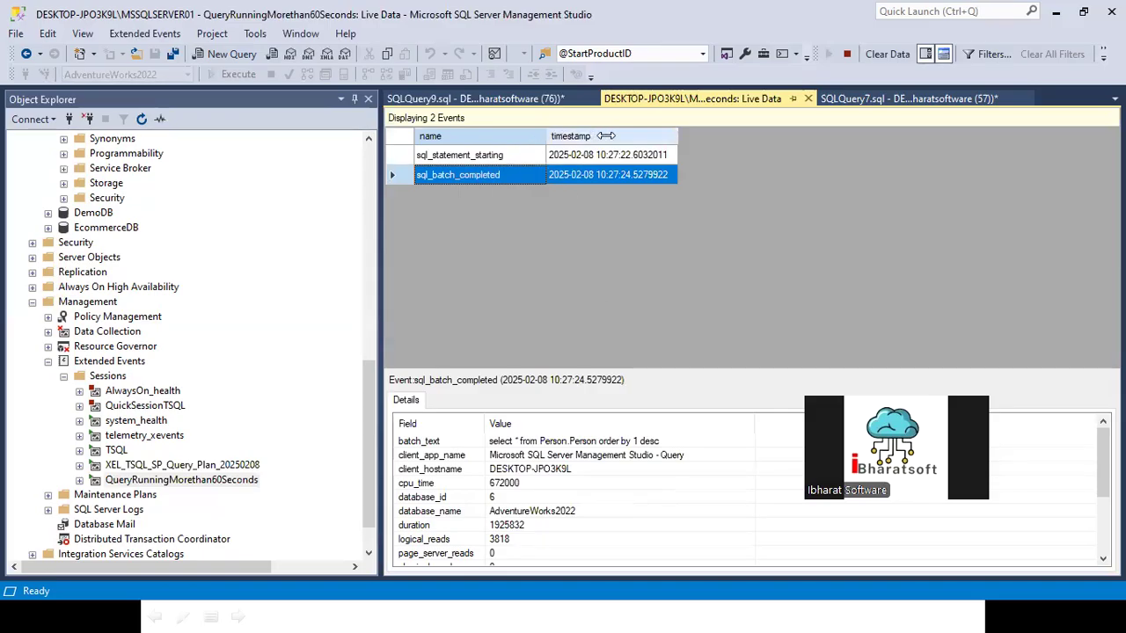
pyautogui.scroll(-3, 520, 500)
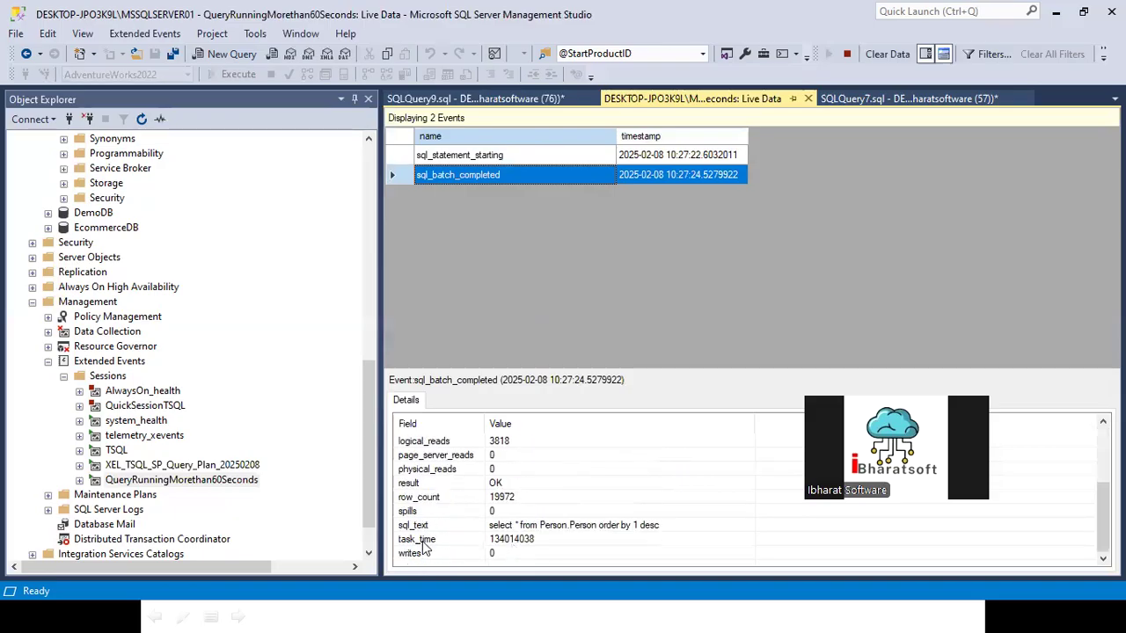
pyautogui.click(510, 543)
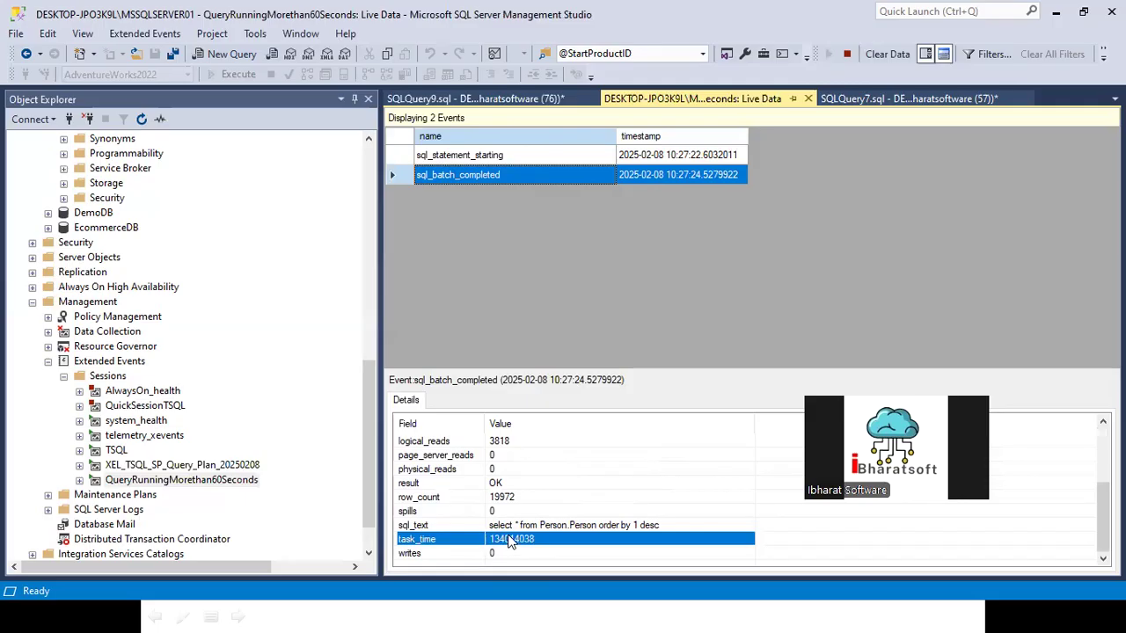
pyautogui.scroll(1, 523, 462)
pyautogui.scroll(-1, 522, 462)
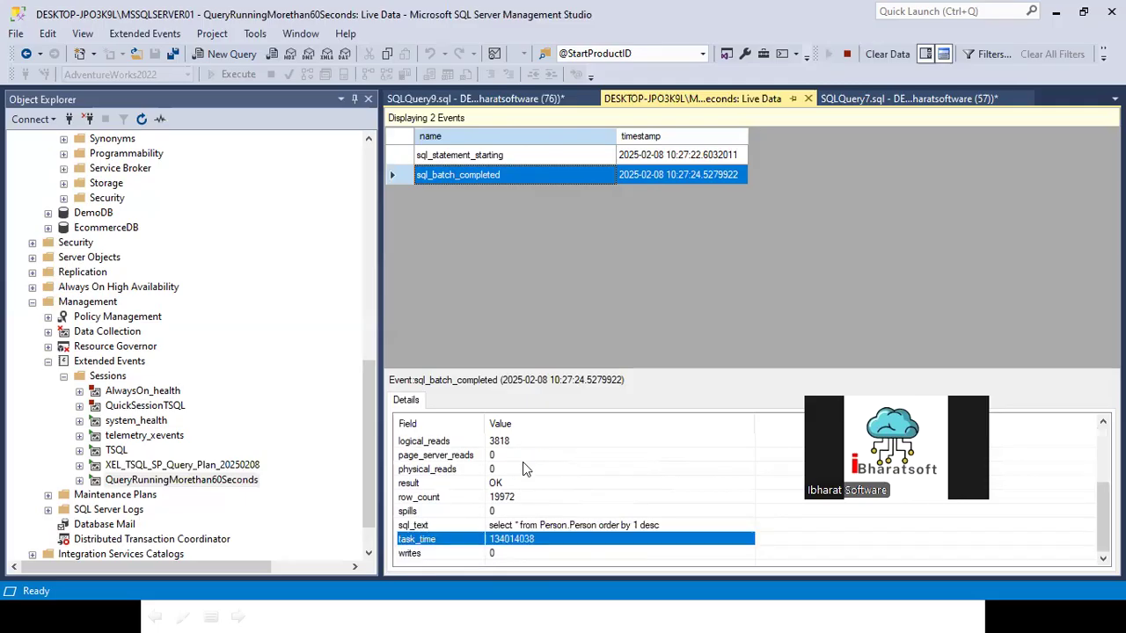
pyautogui.rightClick(514, 538)
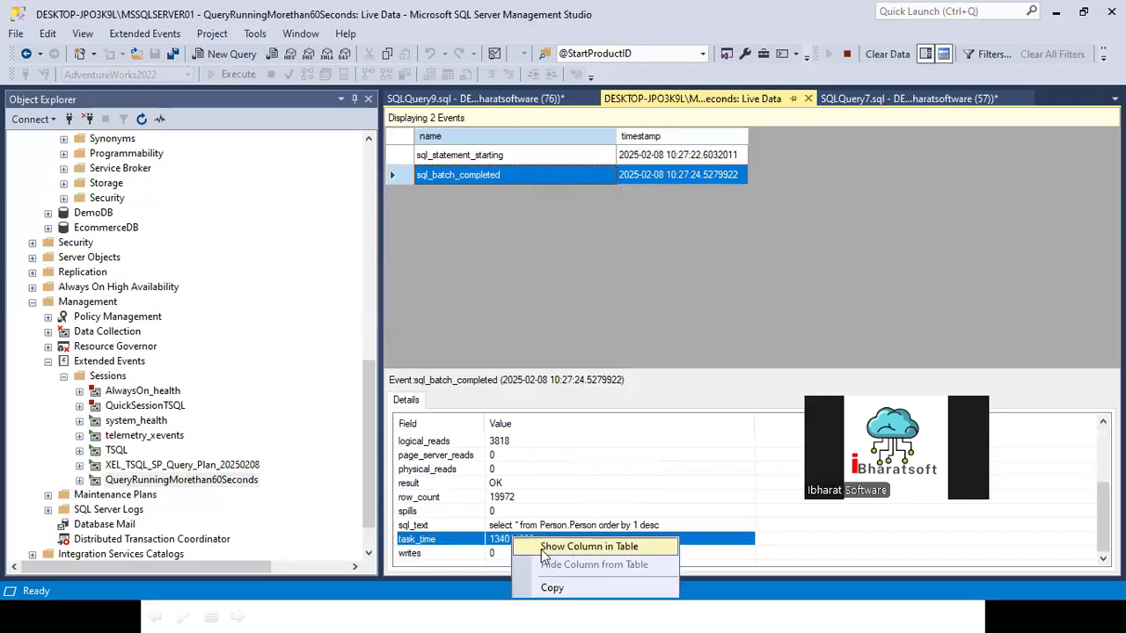
pyautogui.click(545, 455)
pyautogui.click(512, 540)
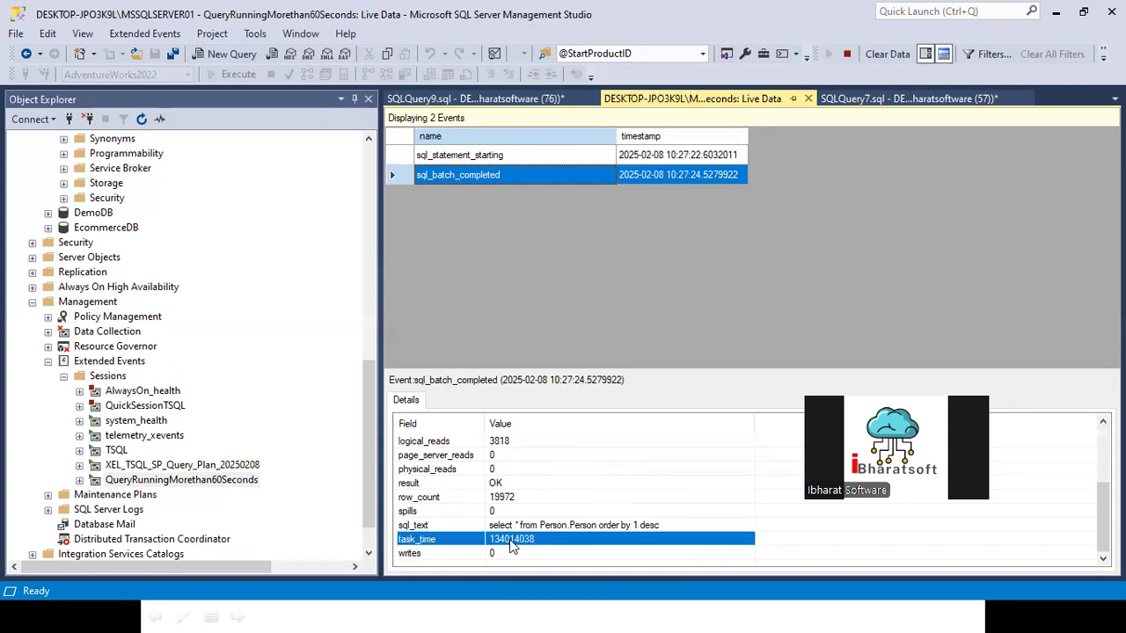
# Step: Show the sql_batch_completed event's duration field as a column in the live data table and copy the field
pyautogui.scroll(2, 518, 466)
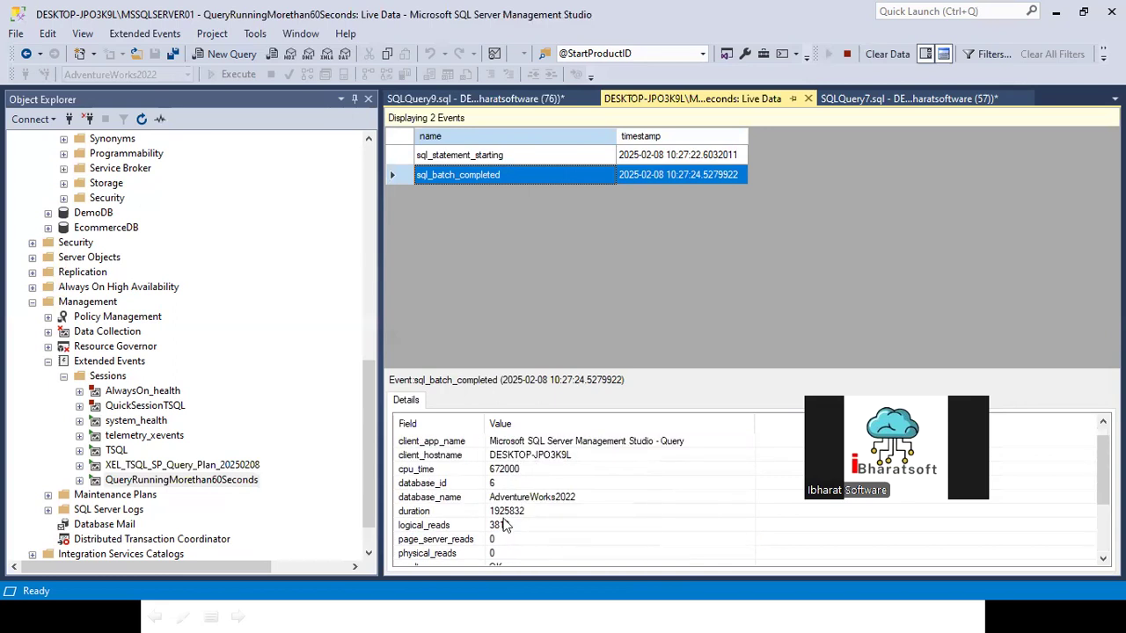
pyautogui.click(505, 514)
pyautogui.rightClick(505, 517)
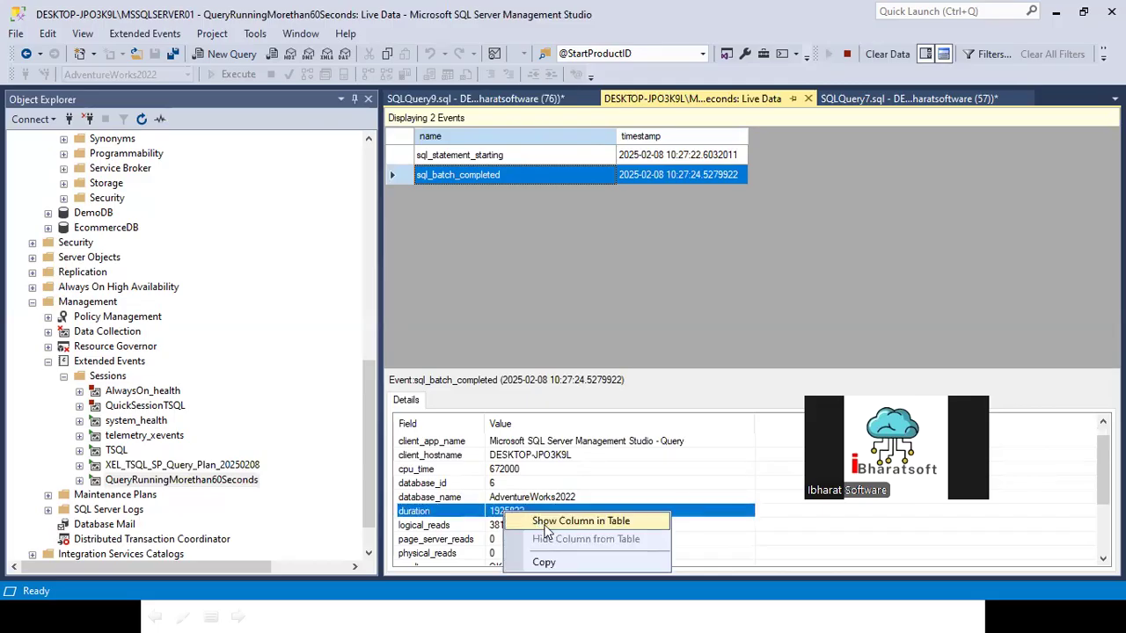
pyautogui.click(542, 520)
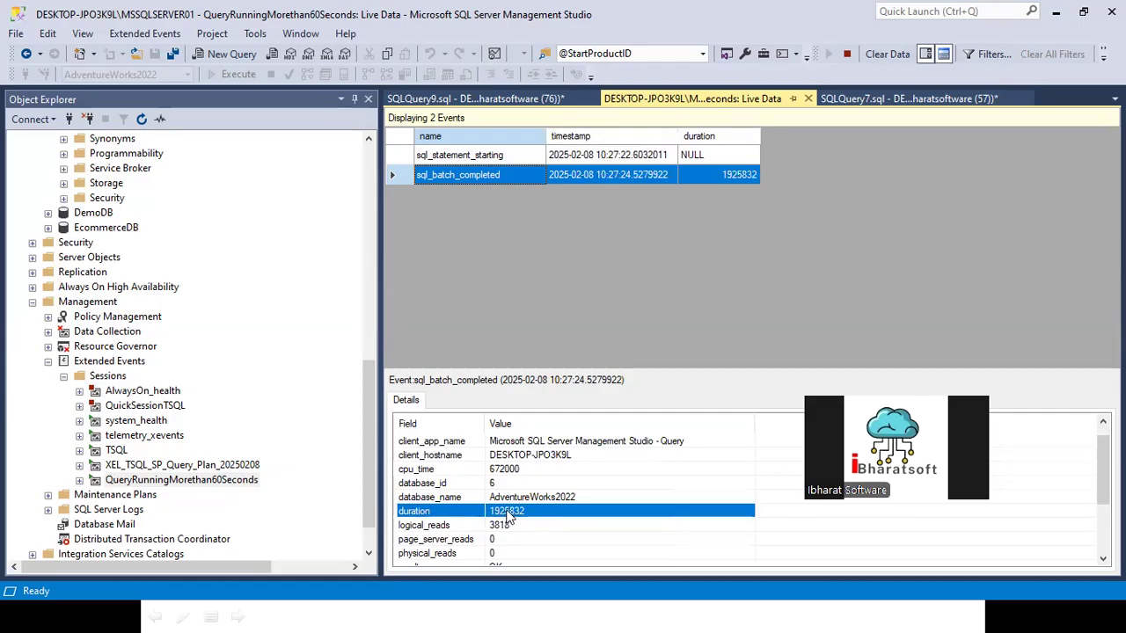
pyautogui.rightClick(508, 519)
pyautogui.click(542, 558)
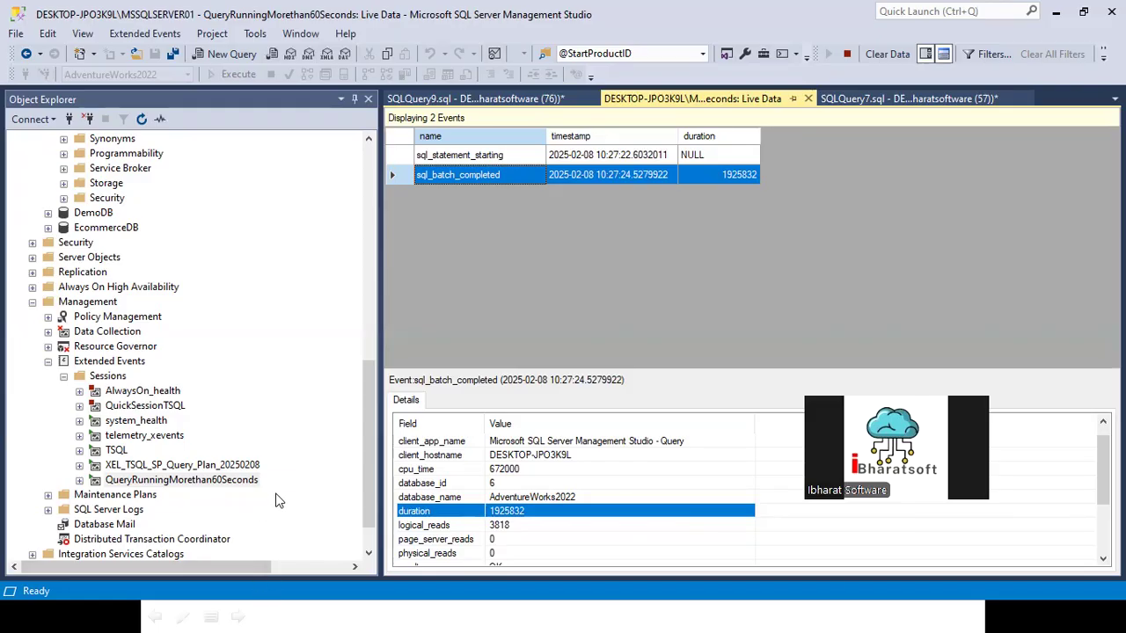
# Step: Switch to the Chrome browser, search for "duration in extended events" and check the duration unit in the Stack Exchange question
pyautogui.press('super+d')
pyautogui.click(499, 613)
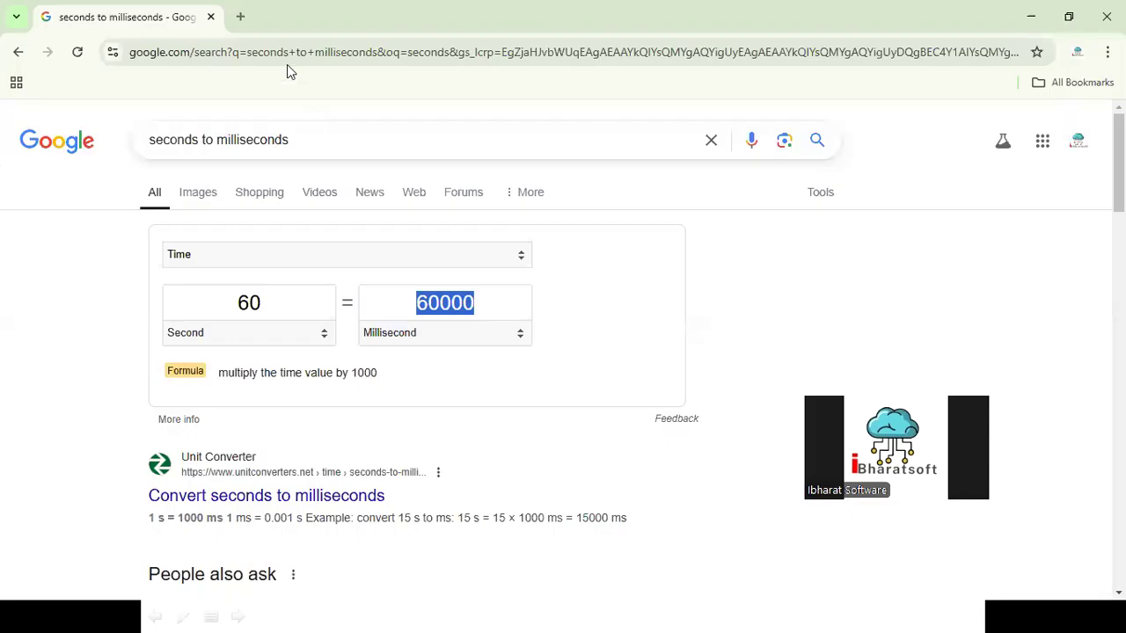
pyautogui.tripleClick(304, 143)
pyautogui.hotkey('ctrl', 'v')
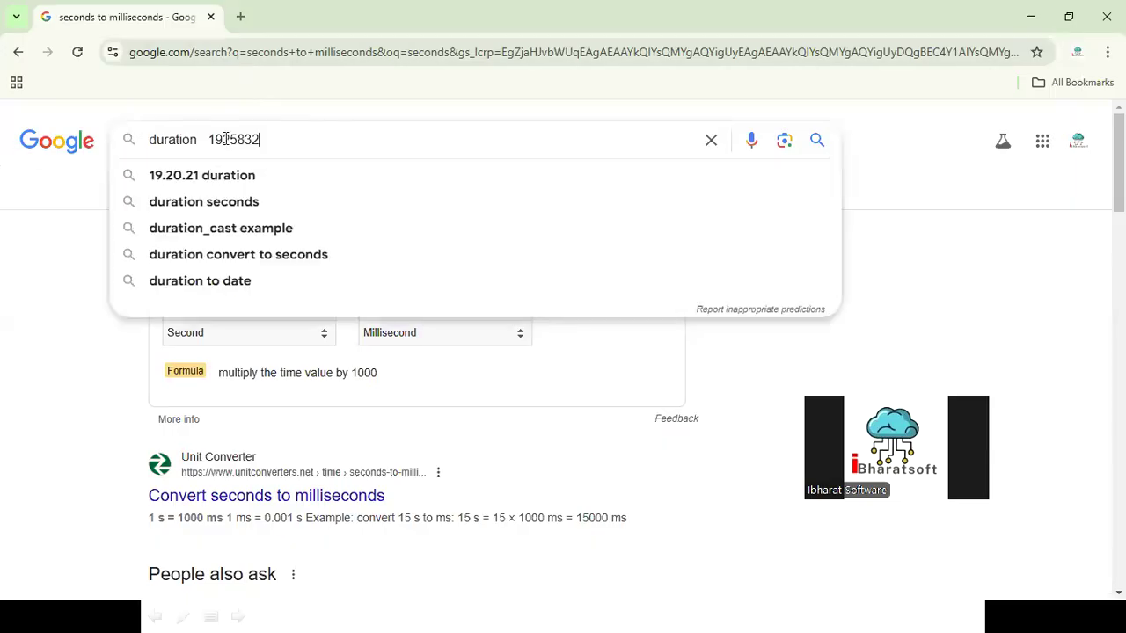
pyautogui.moveTo(204, 139); pyautogui.dragTo(379, 141)
pyautogui.press('BackSpace')
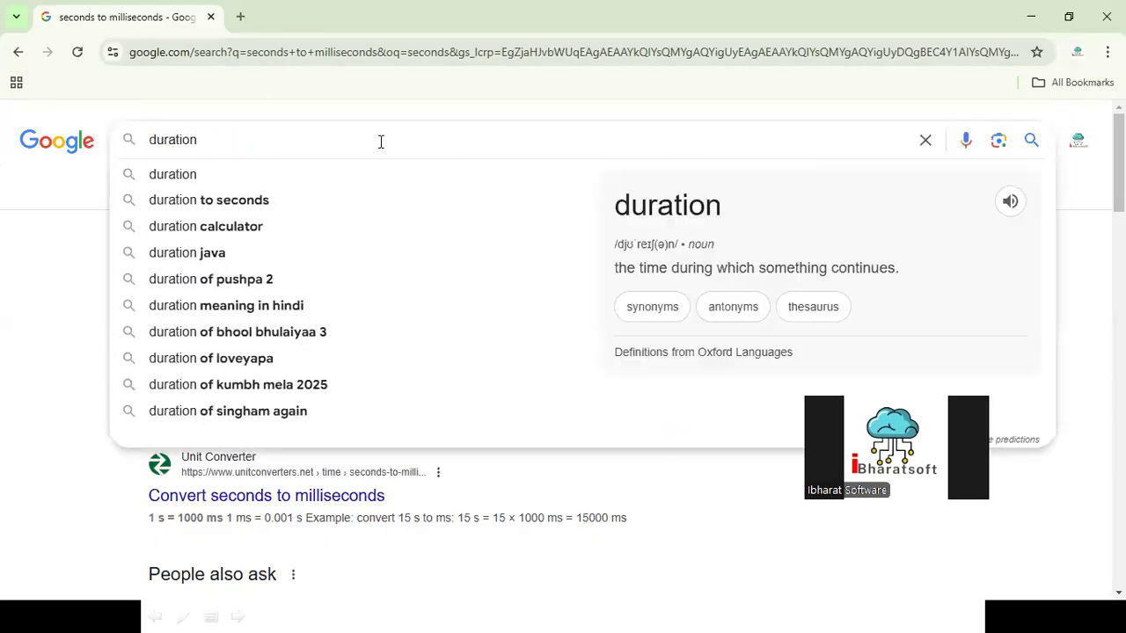
pyautogui.write('in exte')
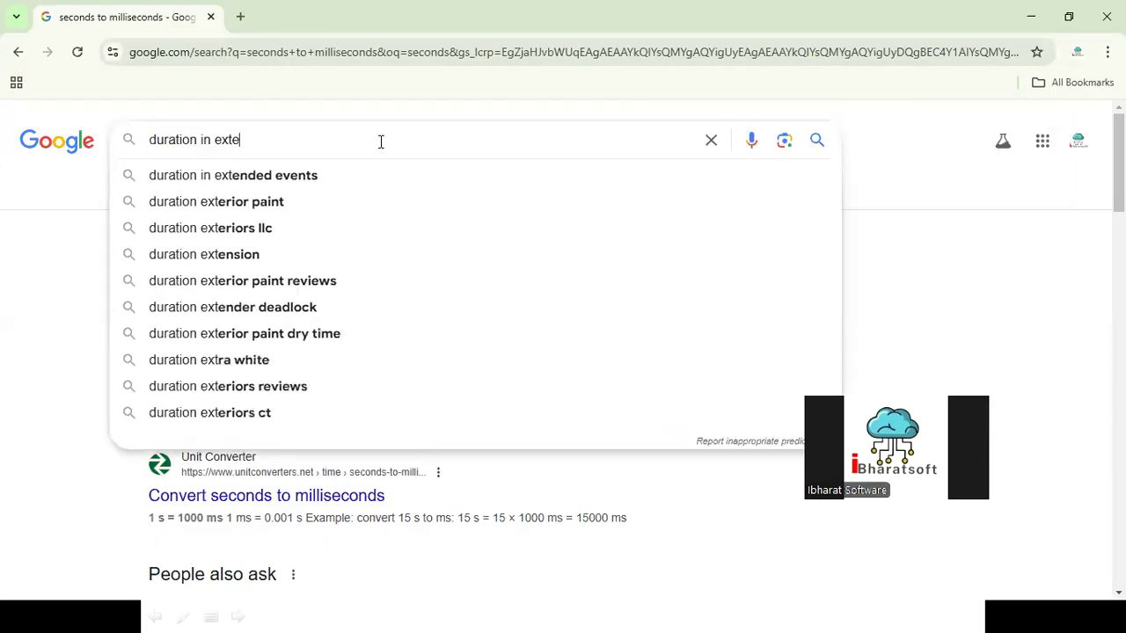
pyautogui.press('Down')
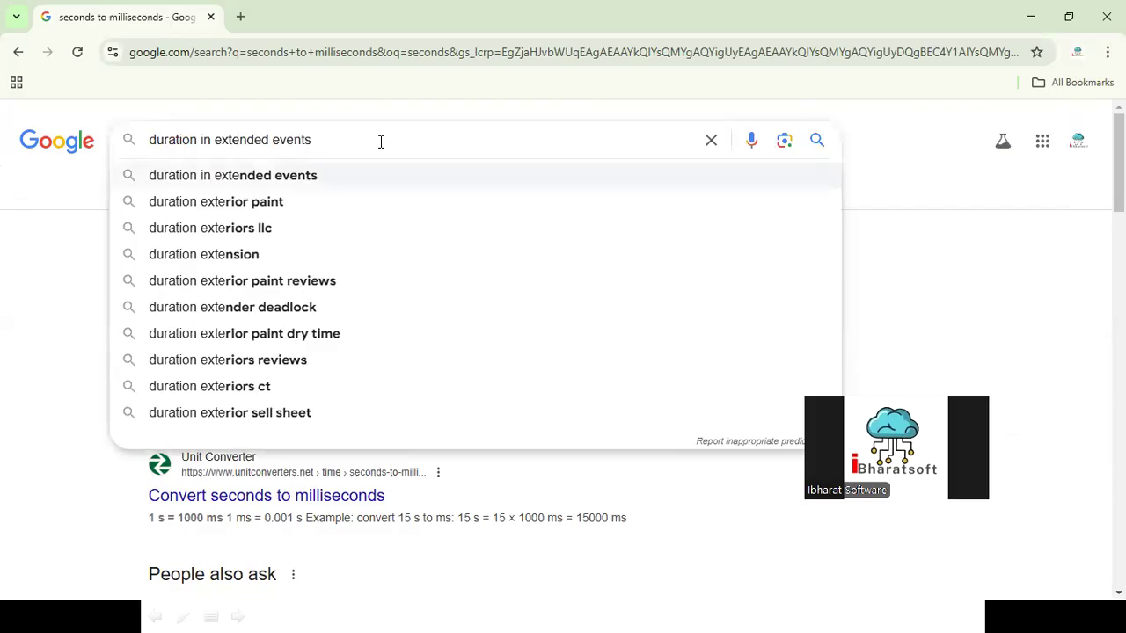
pyautogui.press('Return')
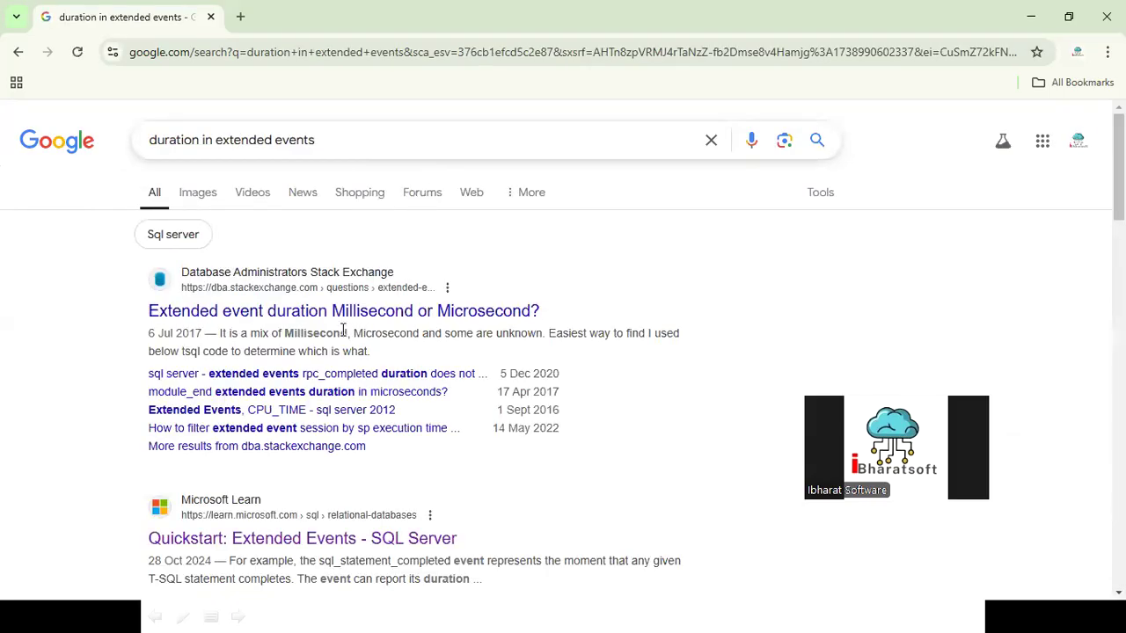
pyautogui.click(251, 314)
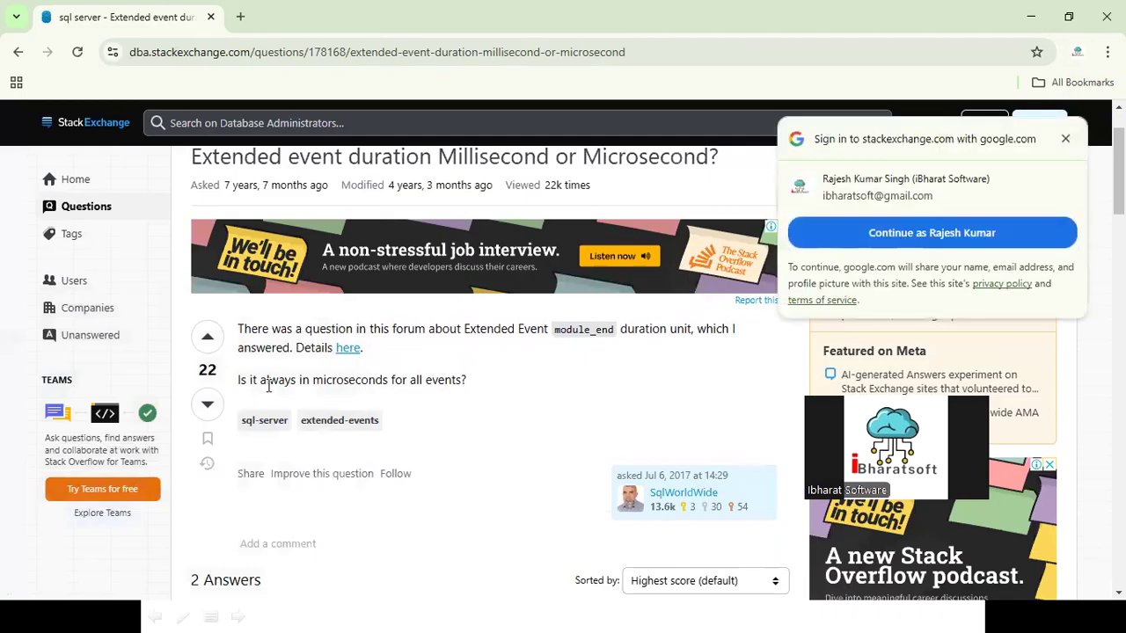
pyautogui.doubleClick(319, 382)
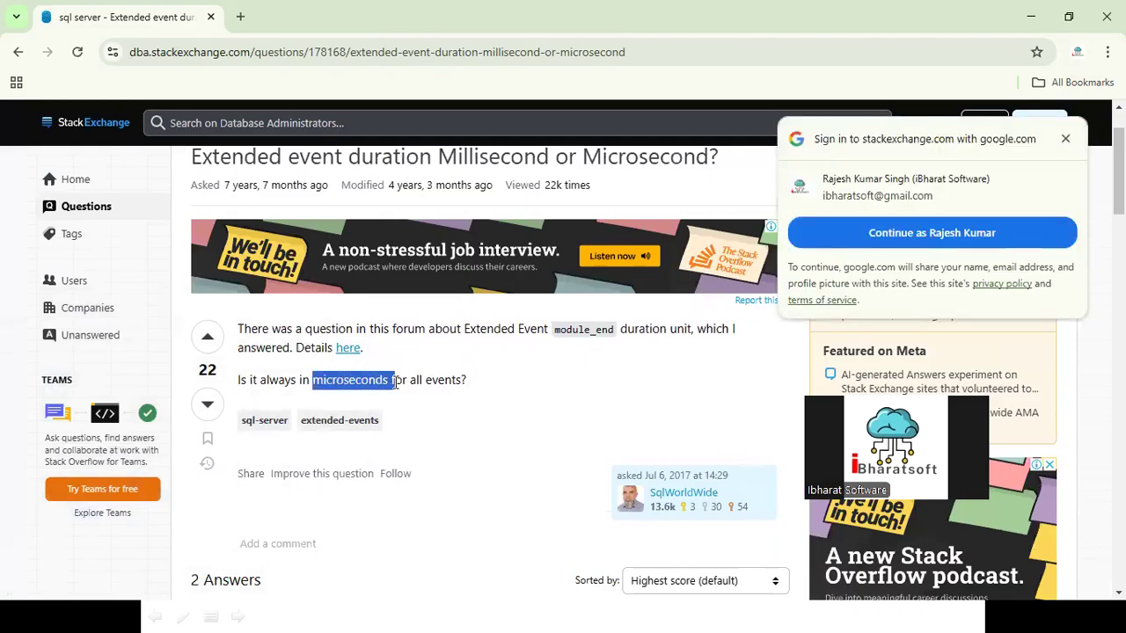
# Step: Search Google for "seconds to microseconds" in a new browser tab
pyautogui.click(240, 16)
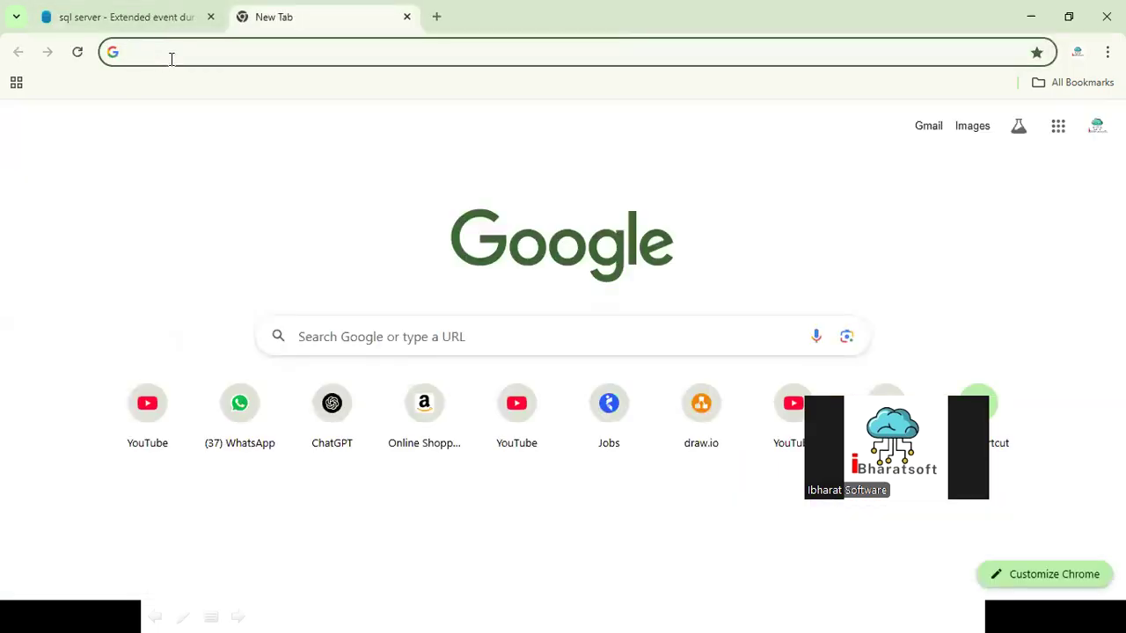
pyautogui.write('mi')
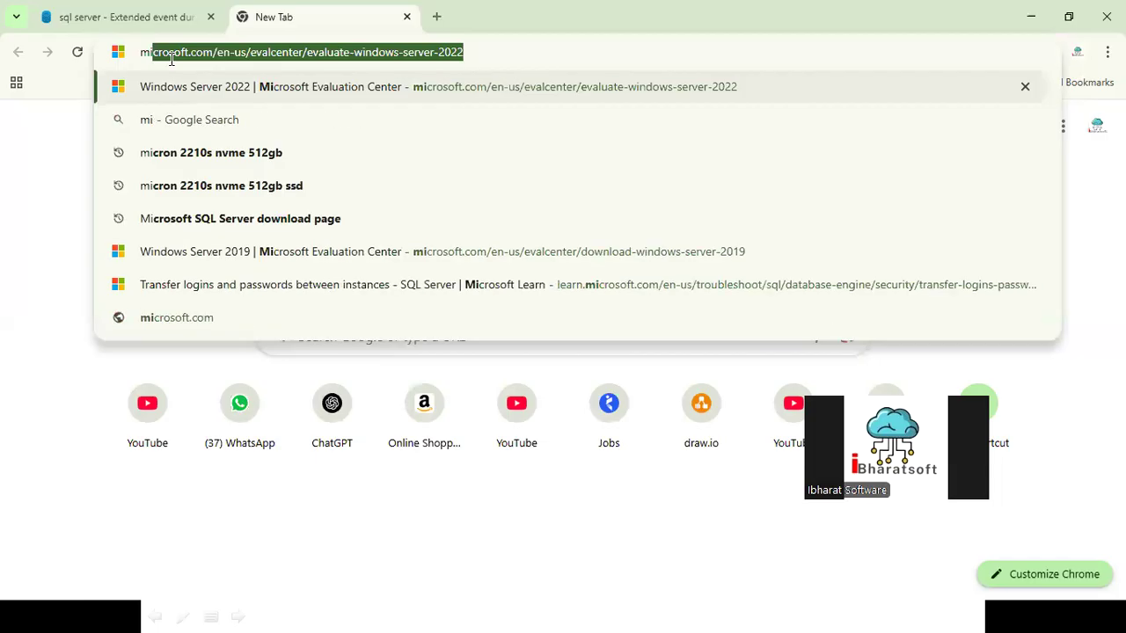
pyautogui.press('BackSpace')
pyautogui.press('BackSpace')
pyautogui.press('BackSpace')
pyautogui.write('second')
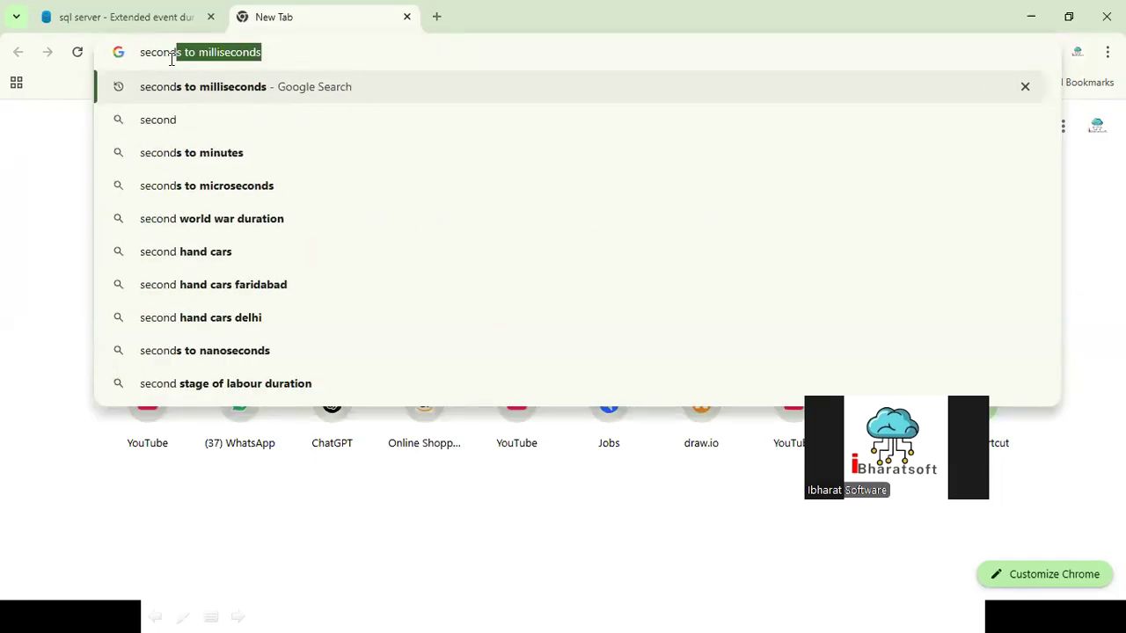
pyautogui.press('Down')
pyautogui.press('Down')
pyautogui.press('Down')
pyautogui.press('Return')
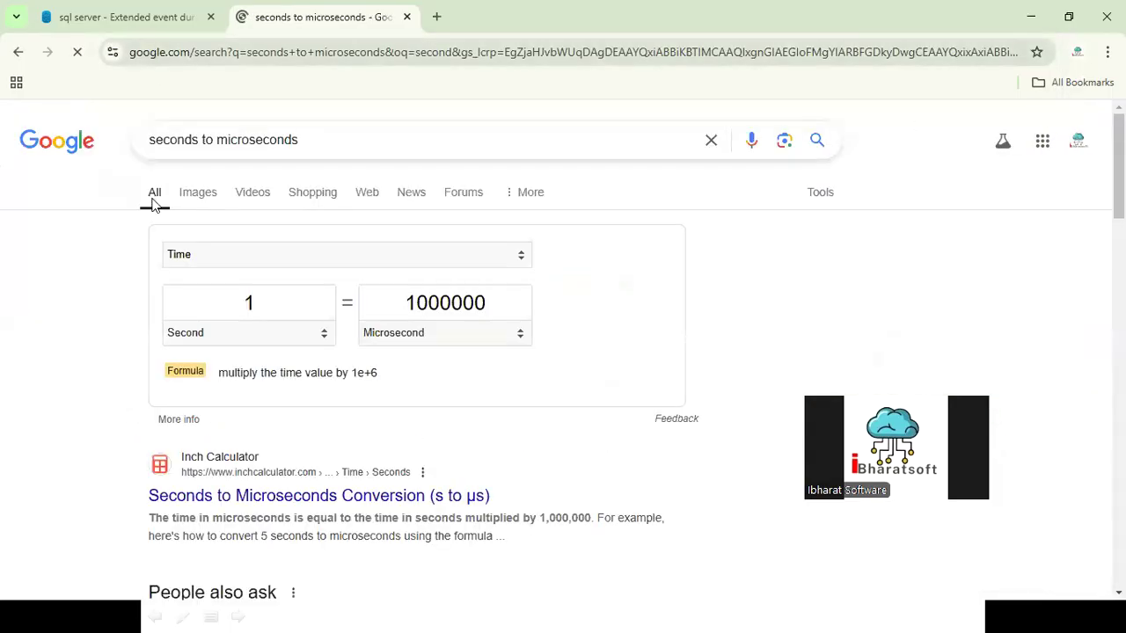
# Step: Convert 60 seconds to microseconds in the unit converter and select the result
pyautogui.click(175, 304)
pyautogui.write('60')
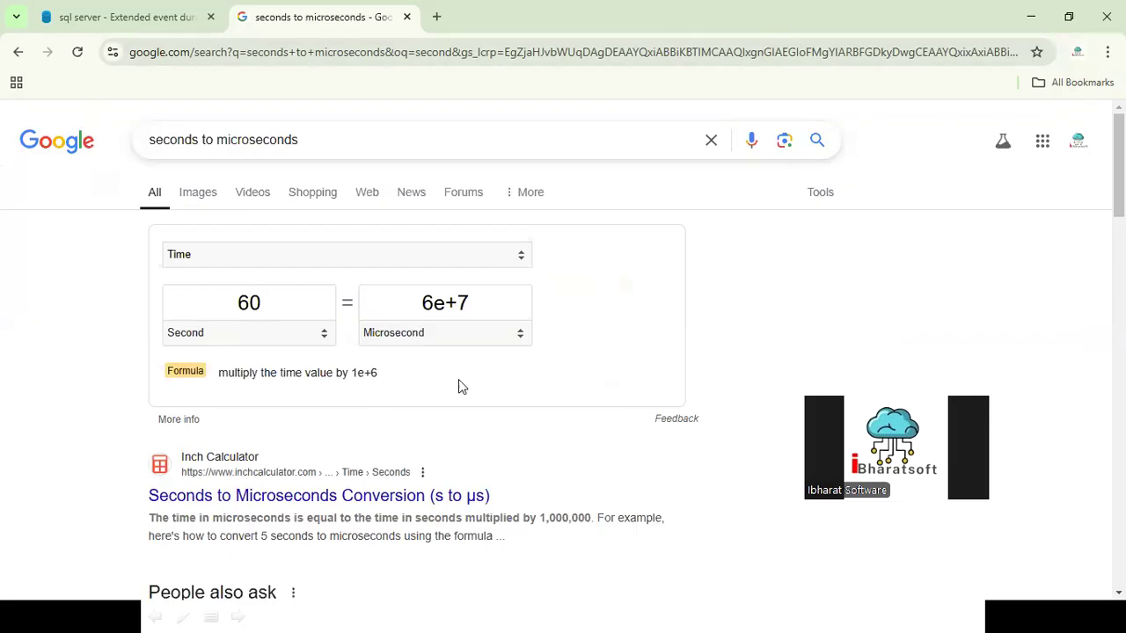
pyautogui.doubleClick(221, 308)
pyautogui.moveTo(421, 302); pyautogui.dragTo(498, 303)
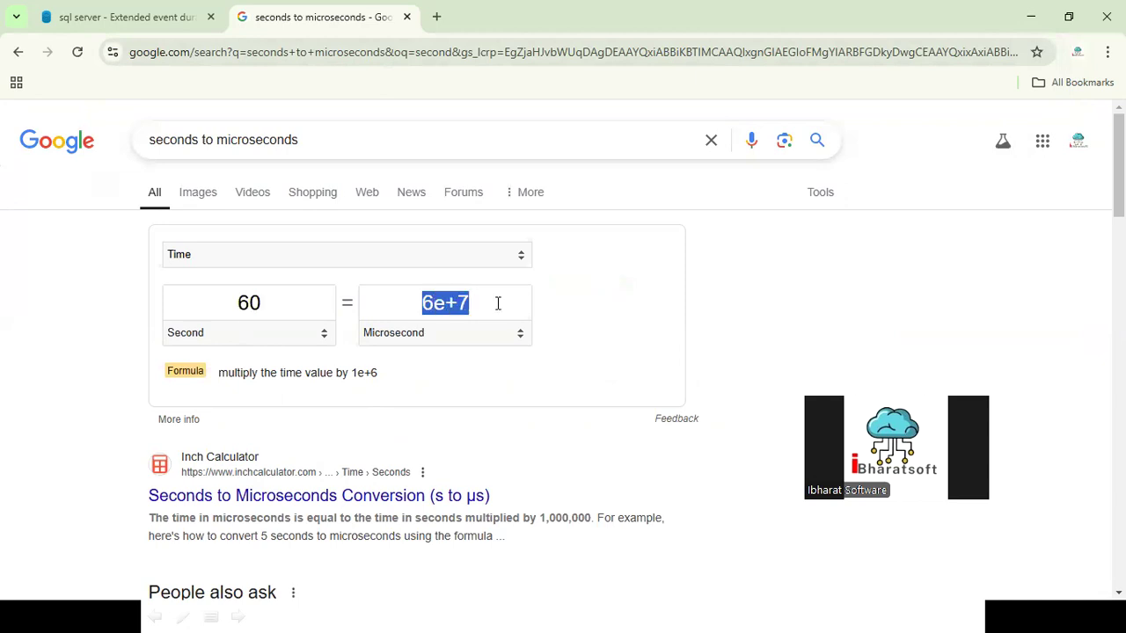
# Step: Set the converter's seconds value to 1, view the Inch Calculator conversion page and return to the search results
pyautogui.doubleClick(270, 307)
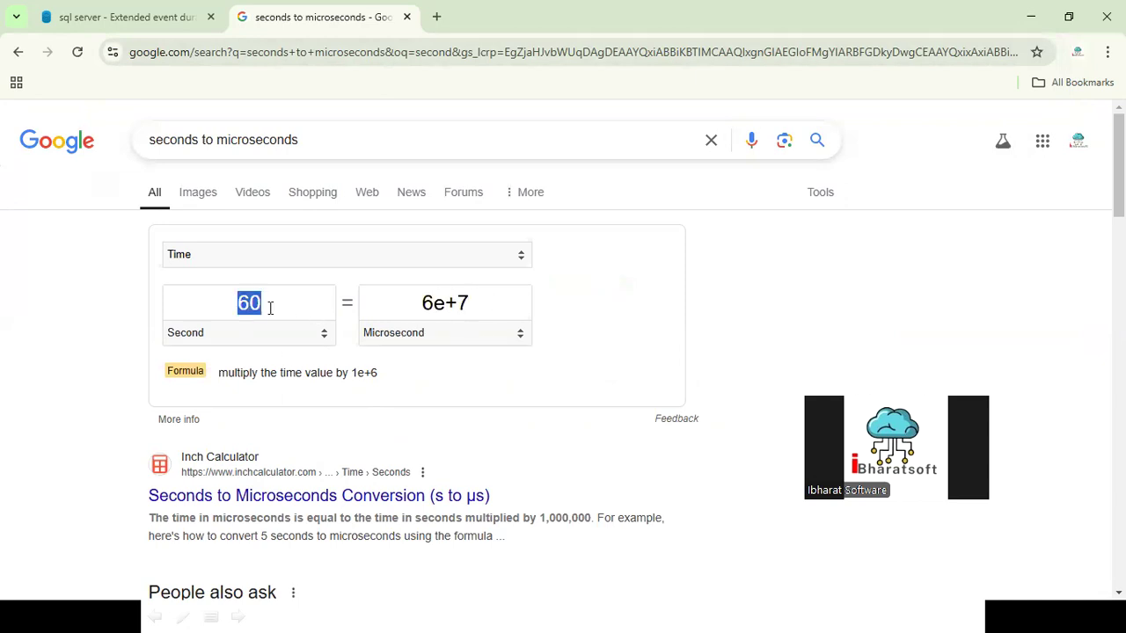
pyautogui.moveTo(255, 304); pyautogui.dragTo(182, 305)
pyautogui.write('1')
pyautogui.click(439, 495)
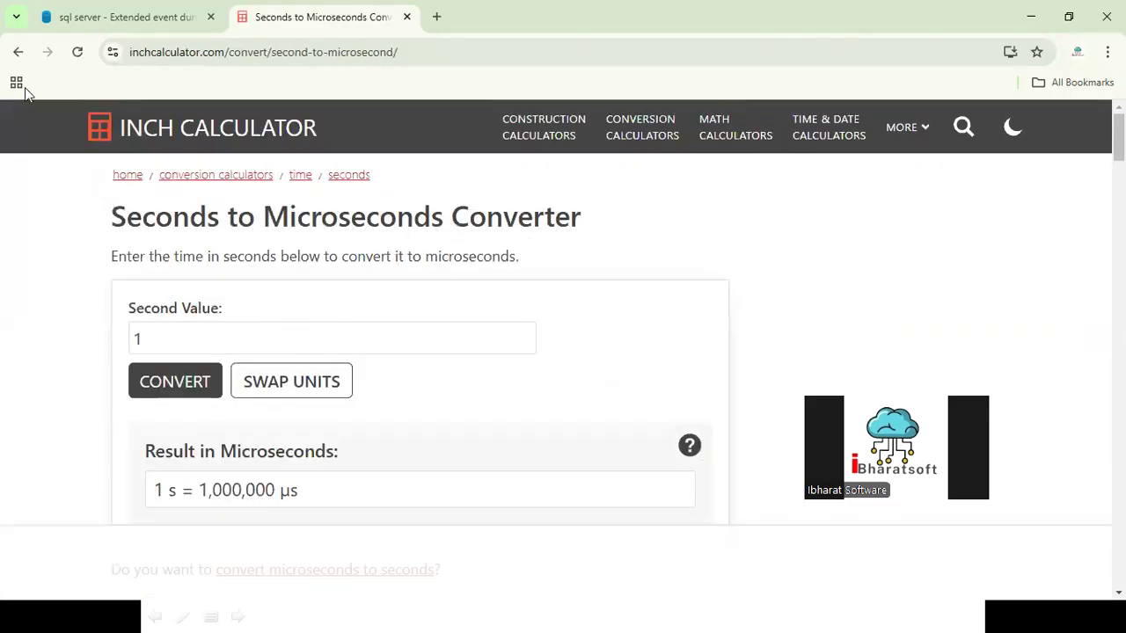
pyautogui.click(19, 52)
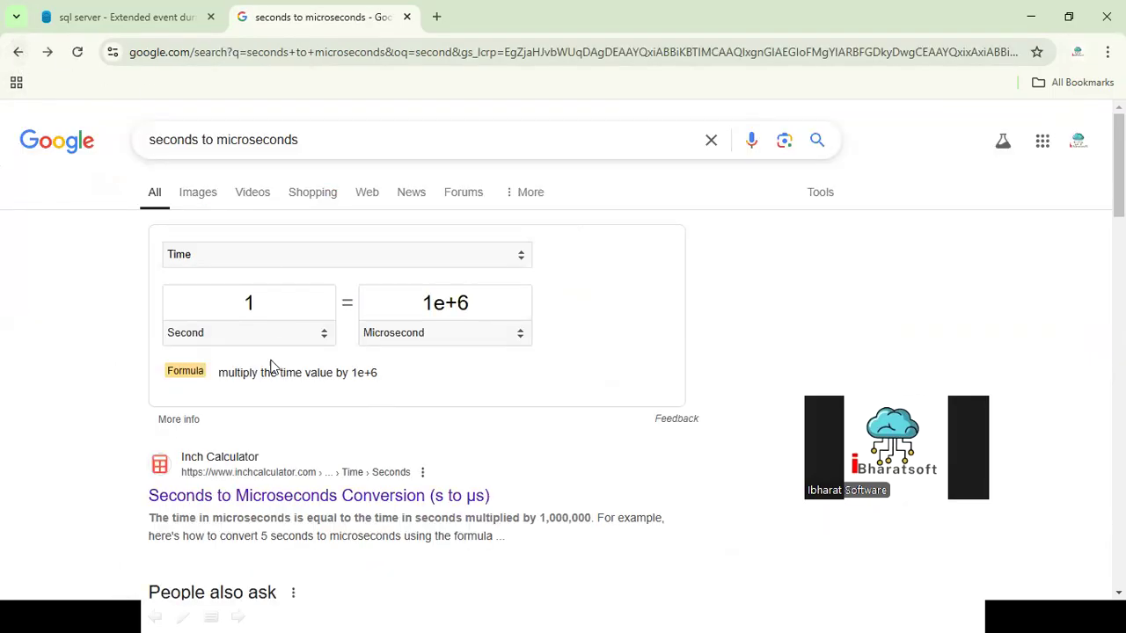
# Step: Reload the search results, select the microsecond value for 1 second and switch to SQL Server Management Studio
pyautogui.click(75, 54)
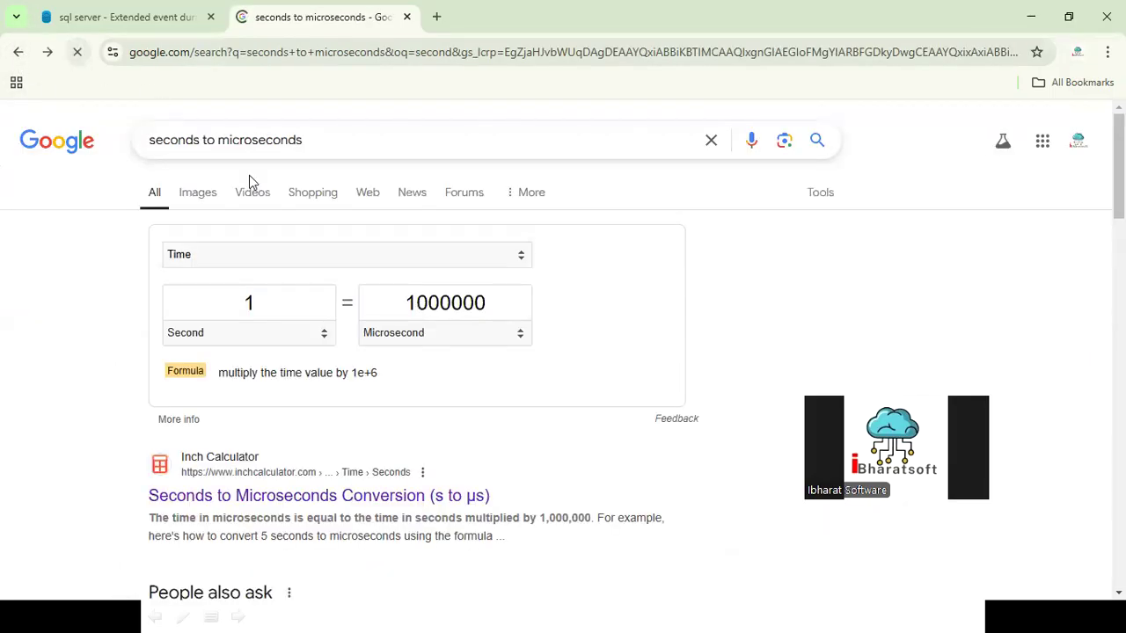
pyautogui.moveTo(401, 299); pyautogui.dragTo(496, 299)
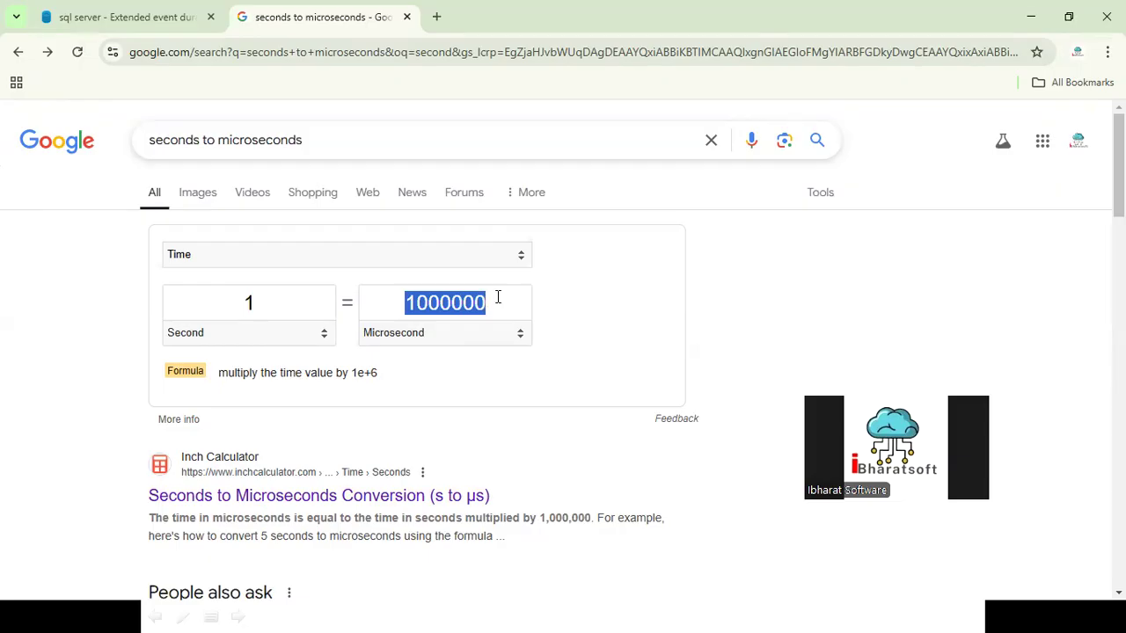
pyautogui.hotkey('alt', 'Tab')
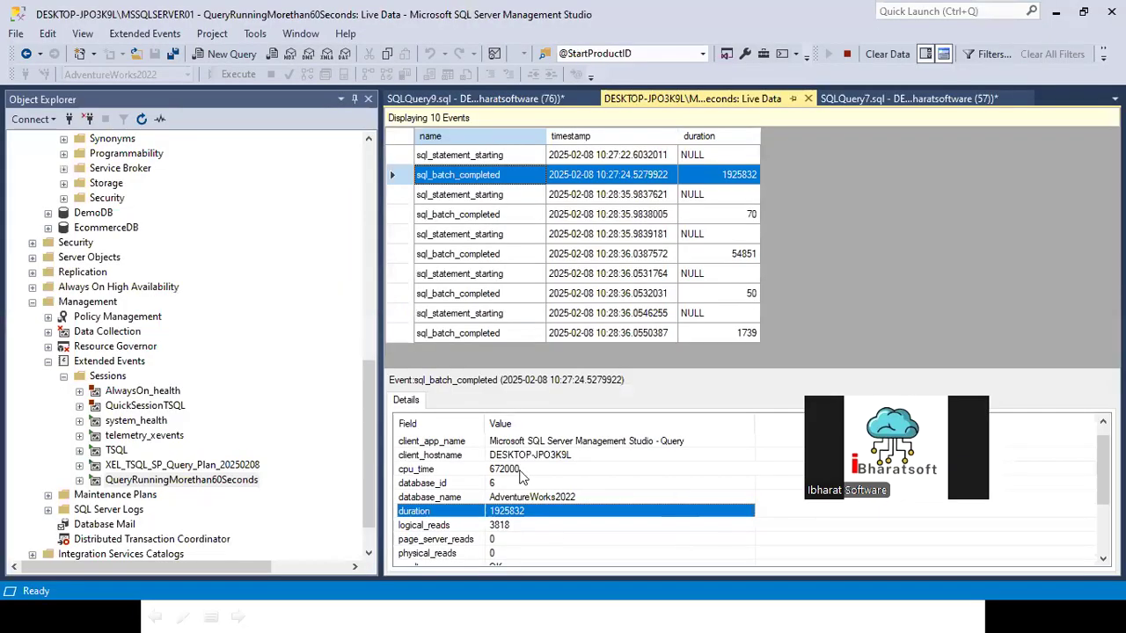
# Step: Open the properties of the QueryRunningMorethan60Seconds session and display the filter predicate of the sql_batch_completed event
pyautogui.rightClick(161, 480)
pyautogui.click(213, 589)
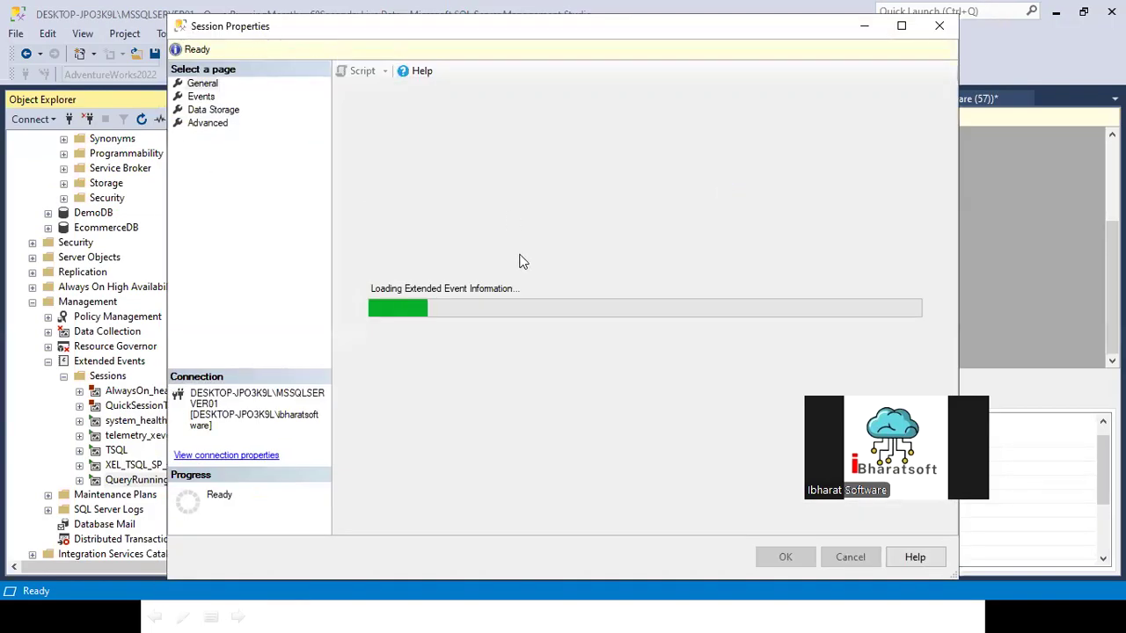
pyautogui.click(205, 99)
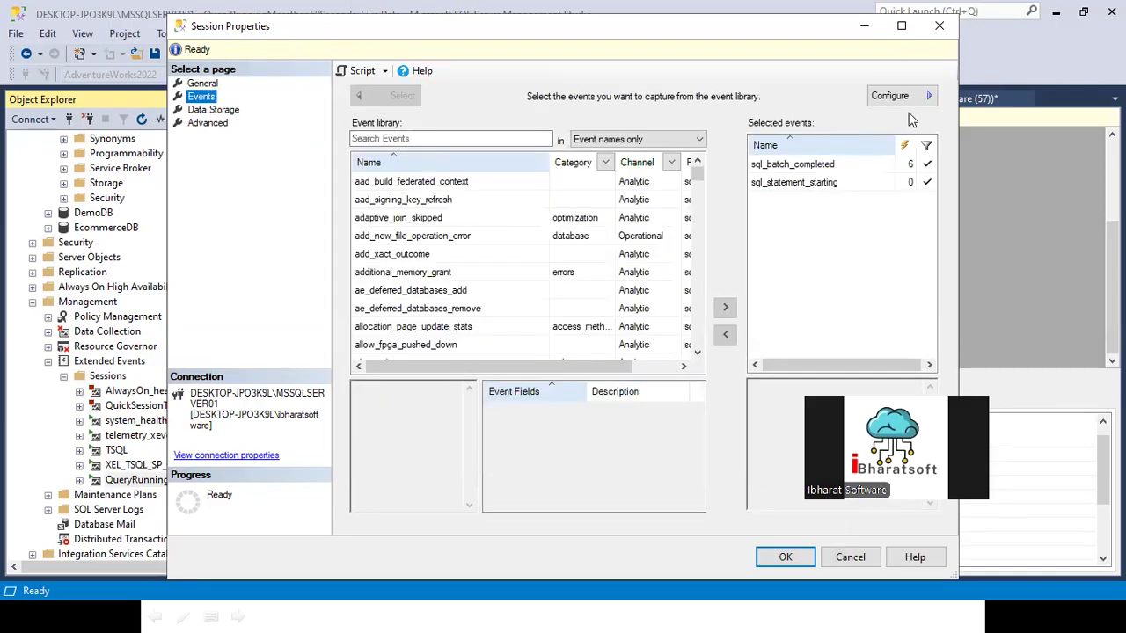
pyautogui.click(903, 98)
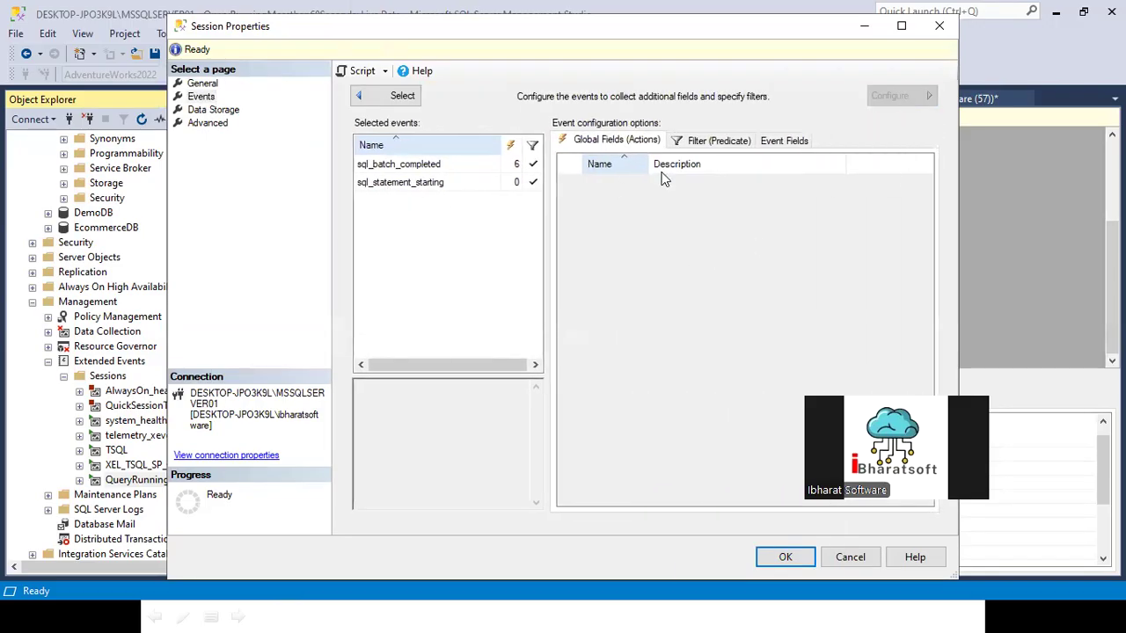
pyautogui.click(417, 167)
pyautogui.click(718, 140)
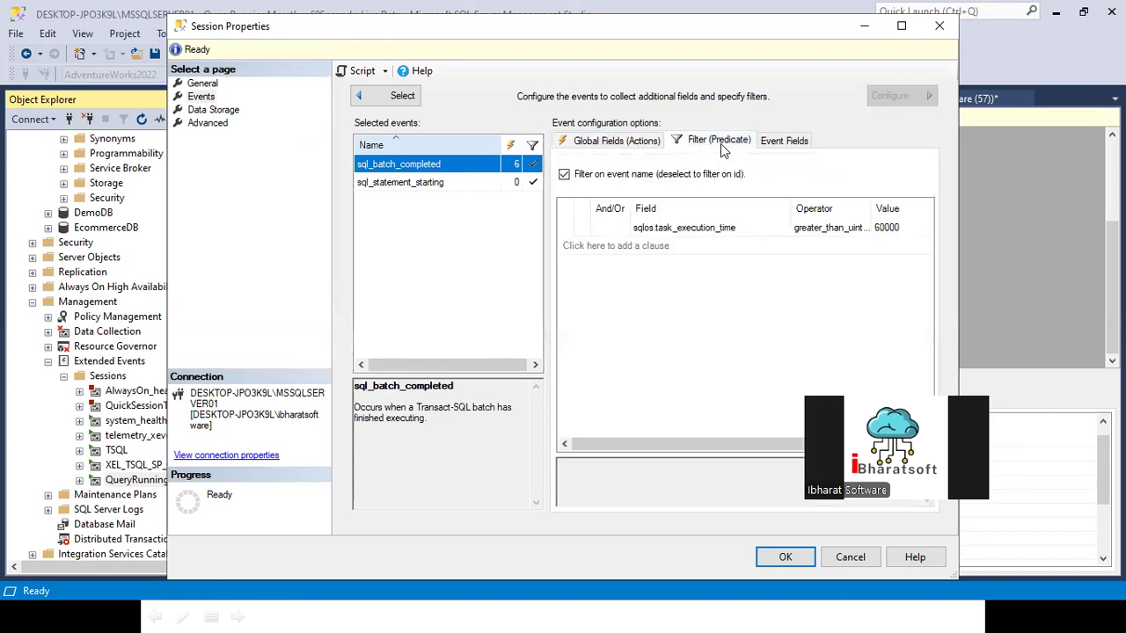
# Step: Enter 1000000 as the sqlos.task_execution_time filter value, replace it with 60 and save the session properties
pyautogui.click(684, 227)
pyautogui.click(903, 227)
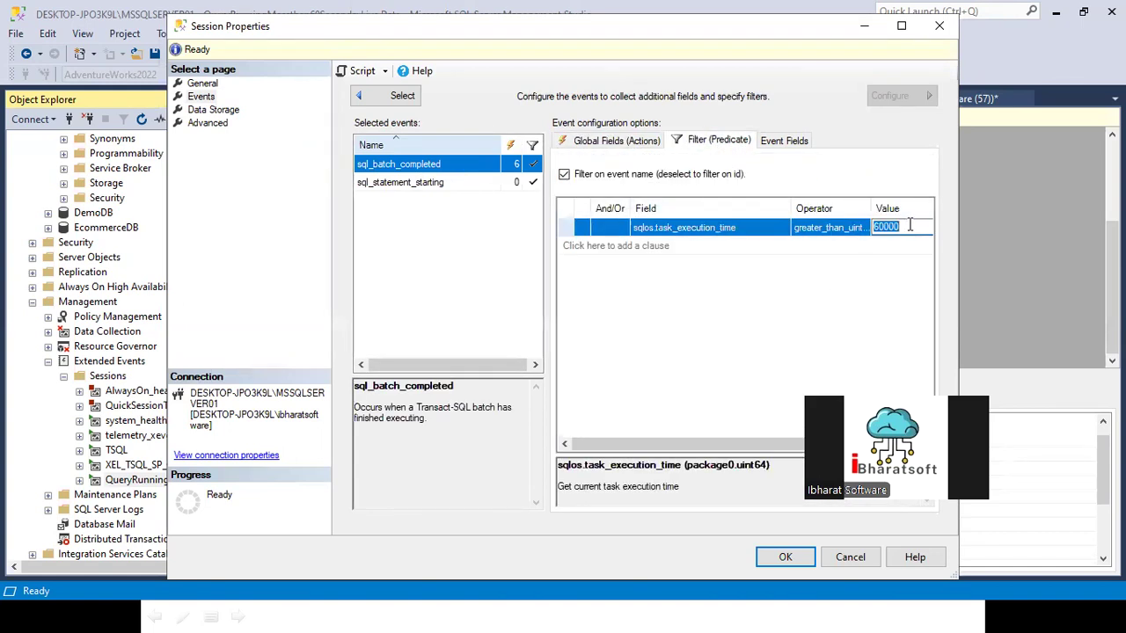
pyautogui.write('1000000')
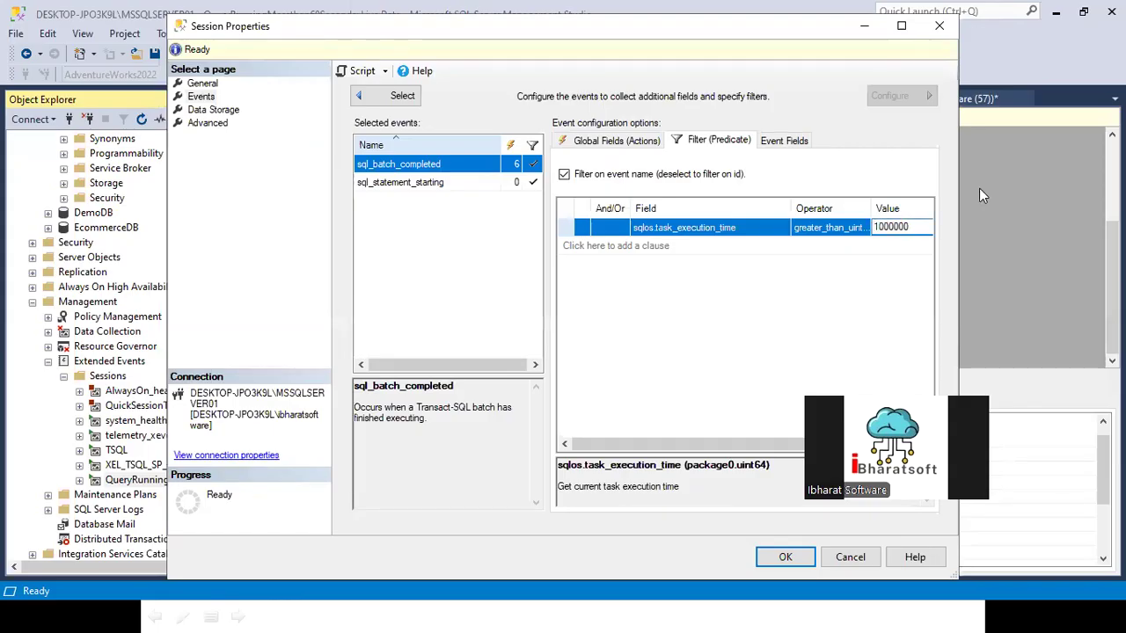
pyautogui.press('Delete')
pyautogui.write('60')
pyautogui.click(805, 558)
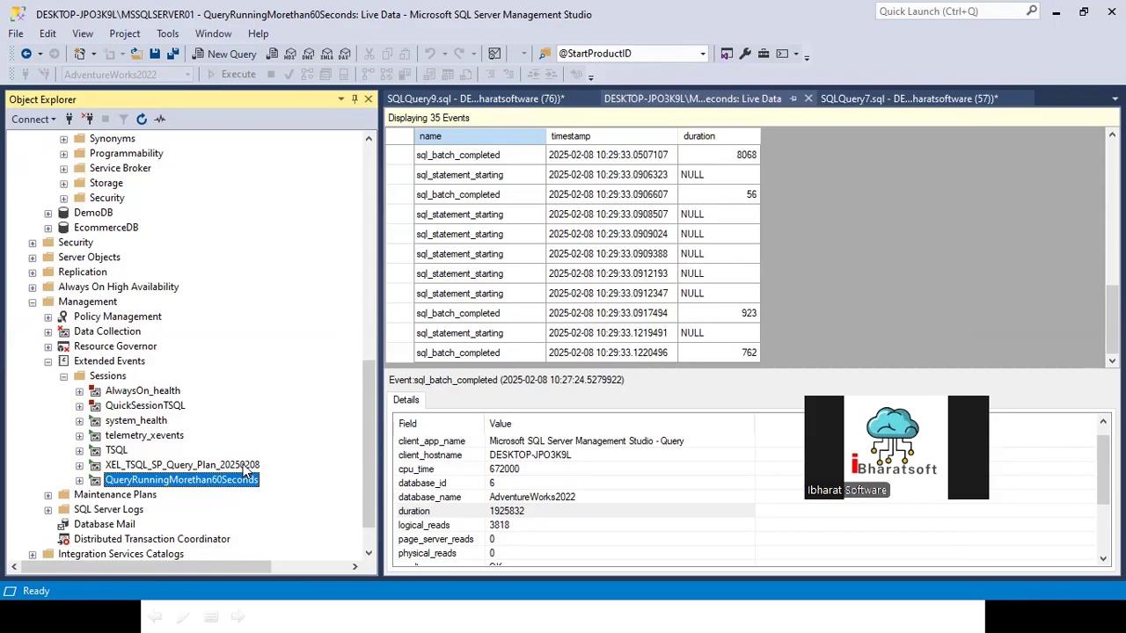
# Step: Stop the QueryRunningMorethan60Seconds session and close its live data view
pyautogui.rightClick(211, 481)
pyautogui.click(270, 391)
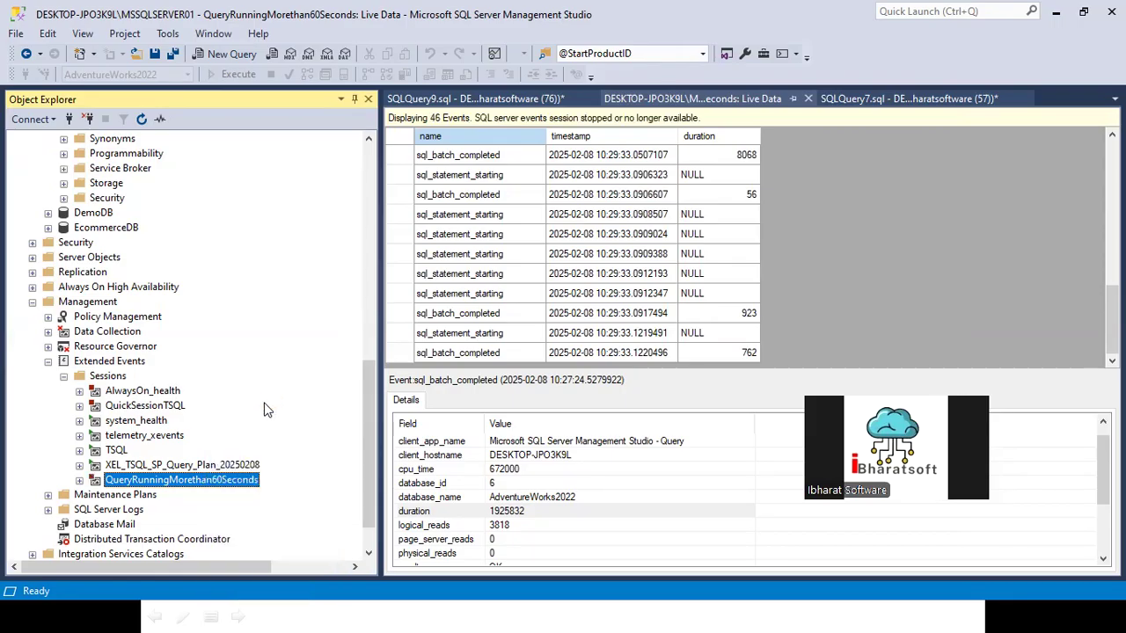
pyautogui.click(808, 99)
# Step: Start the QueryRunningMorethan60Seconds session again and watch its live data
pyautogui.rightClick(188, 481)
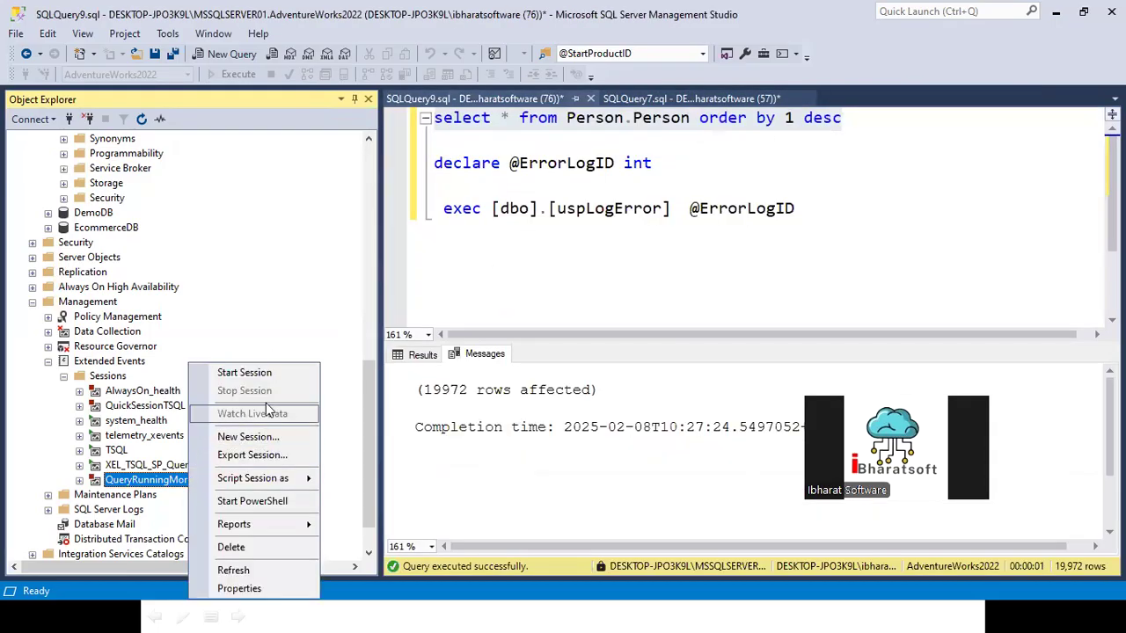
pyautogui.click(260, 372)
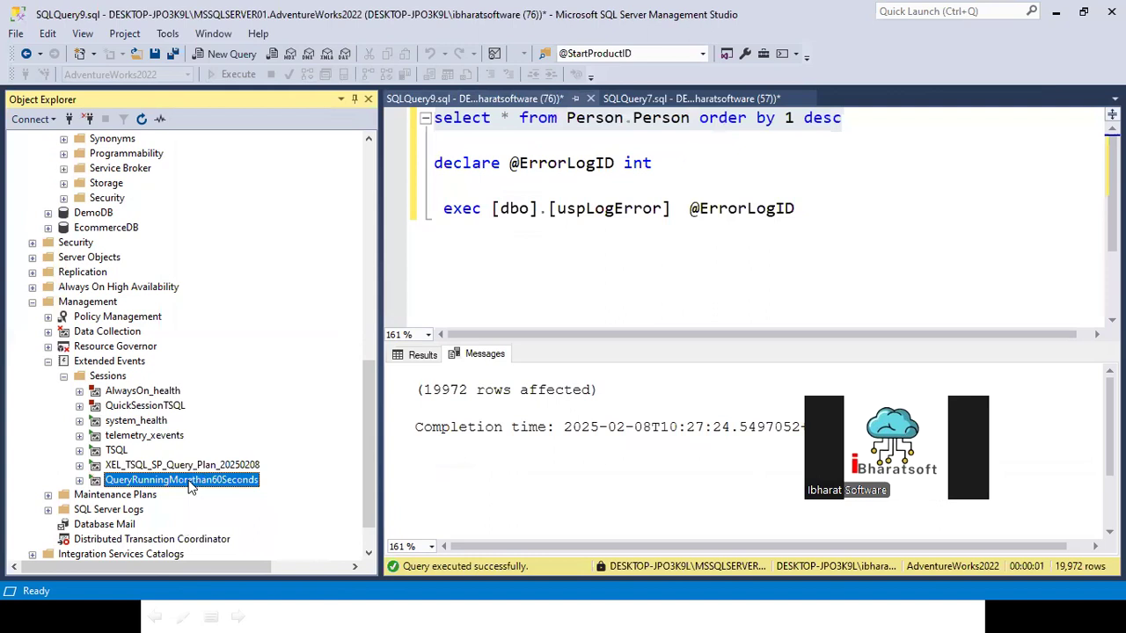
pyautogui.rightClick(190, 481)
pyautogui.click(251, 412)
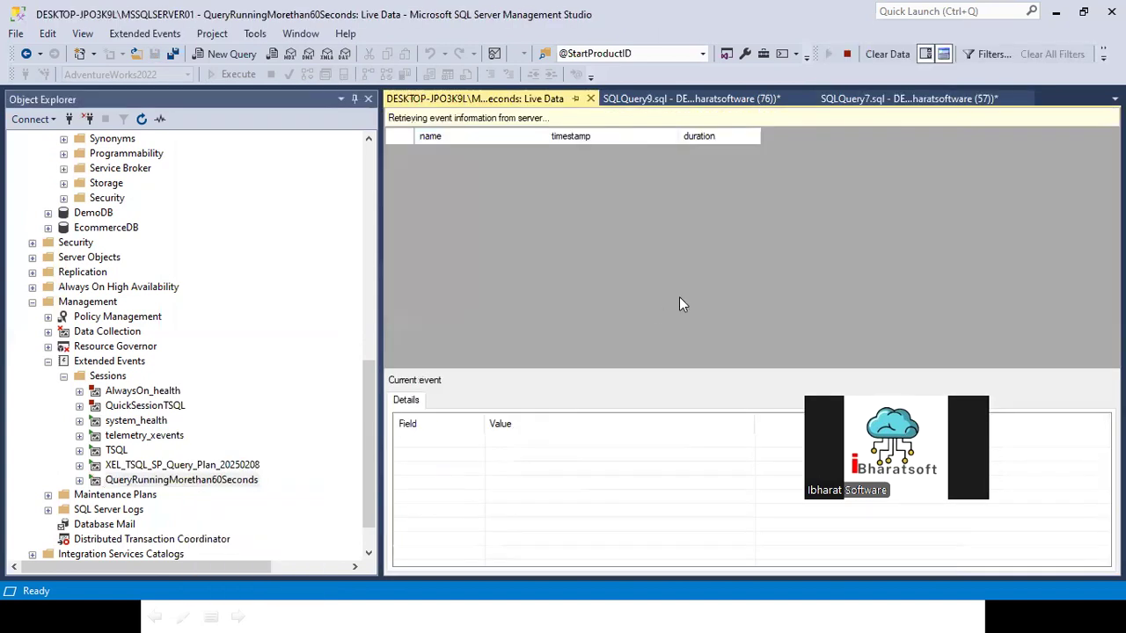
# Step: Execute only the select statement on Person.Person ordered by 1 desc in SQLQuery9
pyautogui.click(665, 104)
pyautogui.click(781, 157)
pyautogui.moveTo(859, 125); pyautogui.dragTo(363, 127)
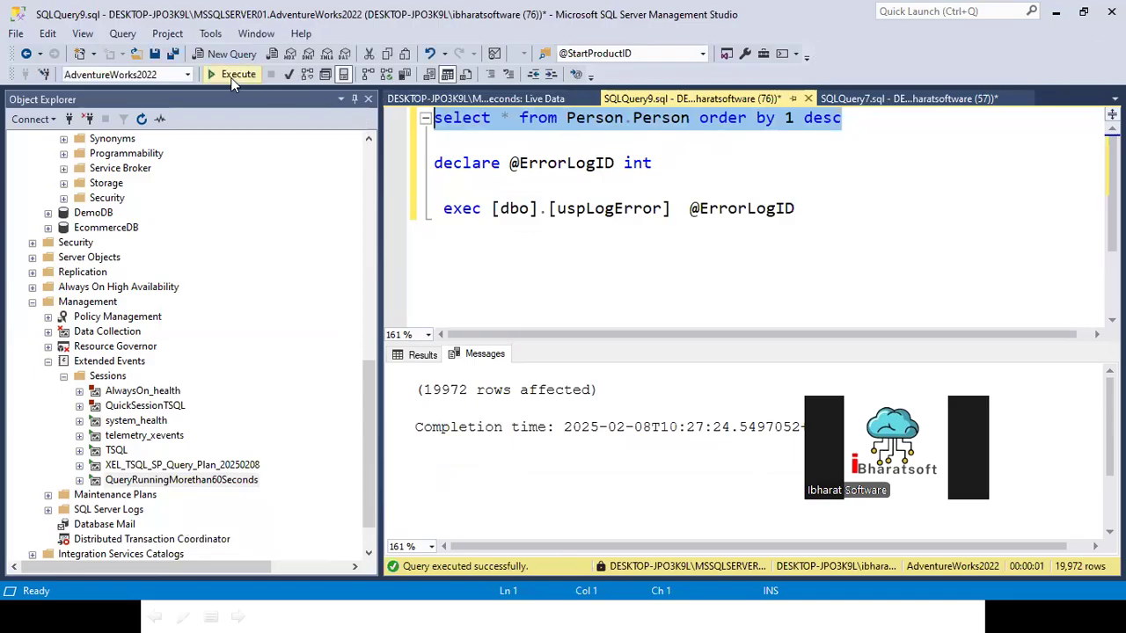
pyautogui.click(239, 75)
# Step: Examine the captured sql_batch_completed event for the Person.Person query in the live data, checking its duration field
pyautogui.click(470, 102)
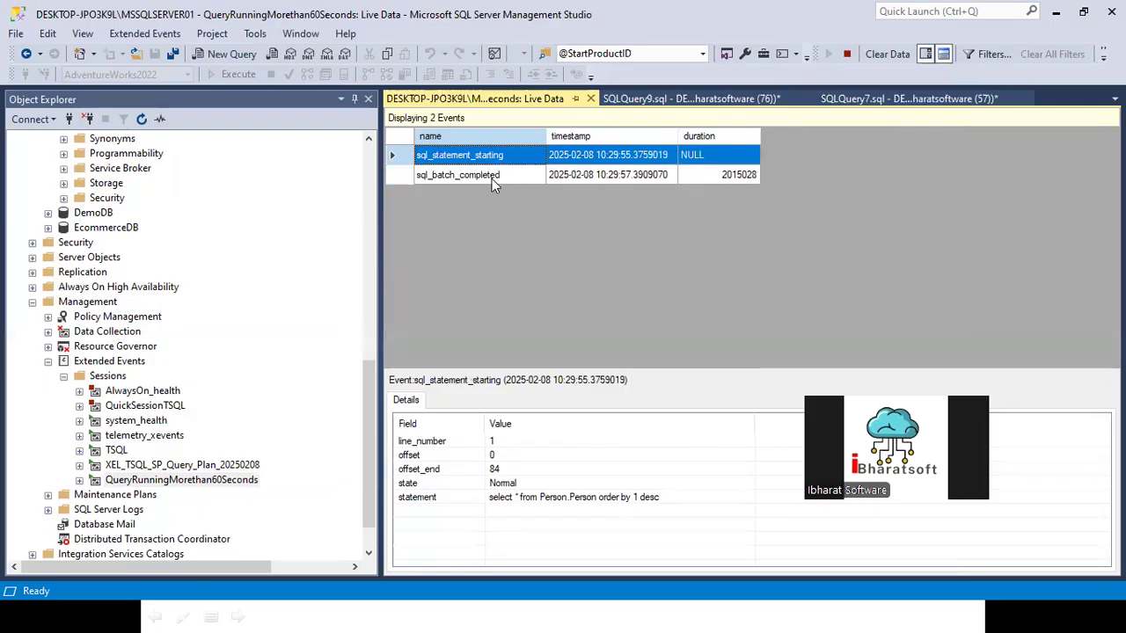
pyautogui.click(480, 177)
pyautogui.click(477, 161)
pyautogui.click(471, 174)
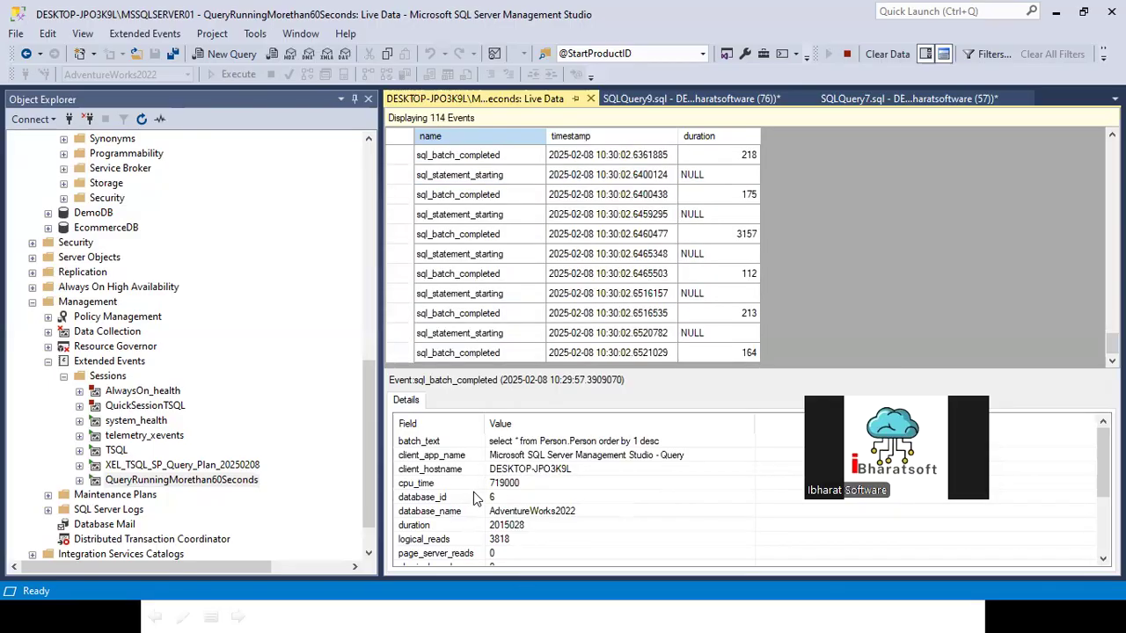
pyautogui.scroll(-1, 488, 519)
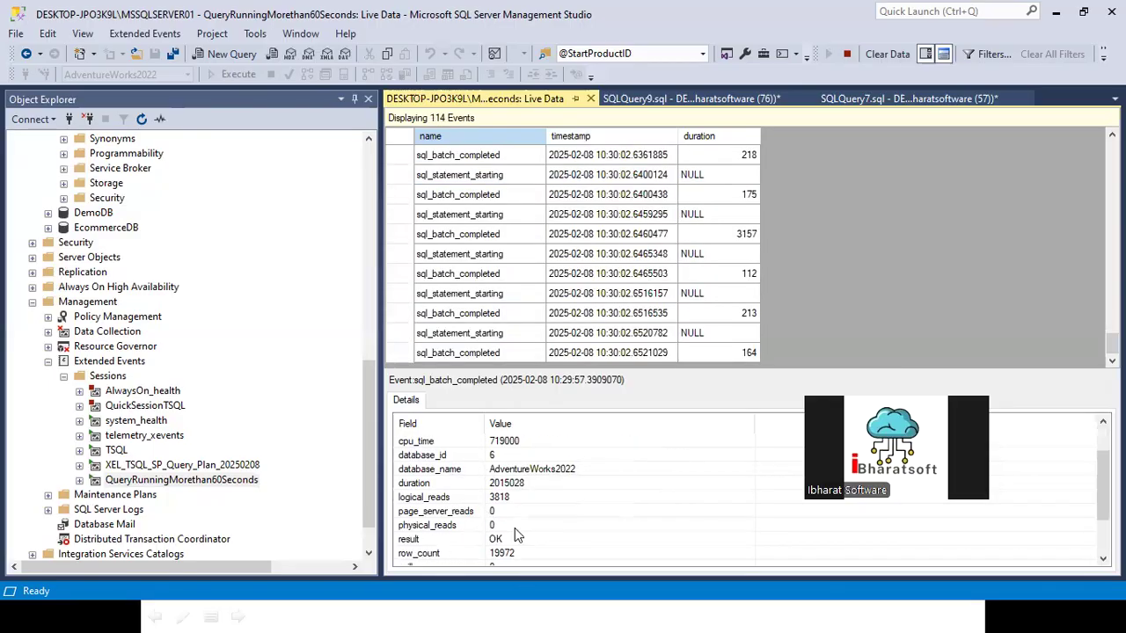
pyautogui.click(504, 485)
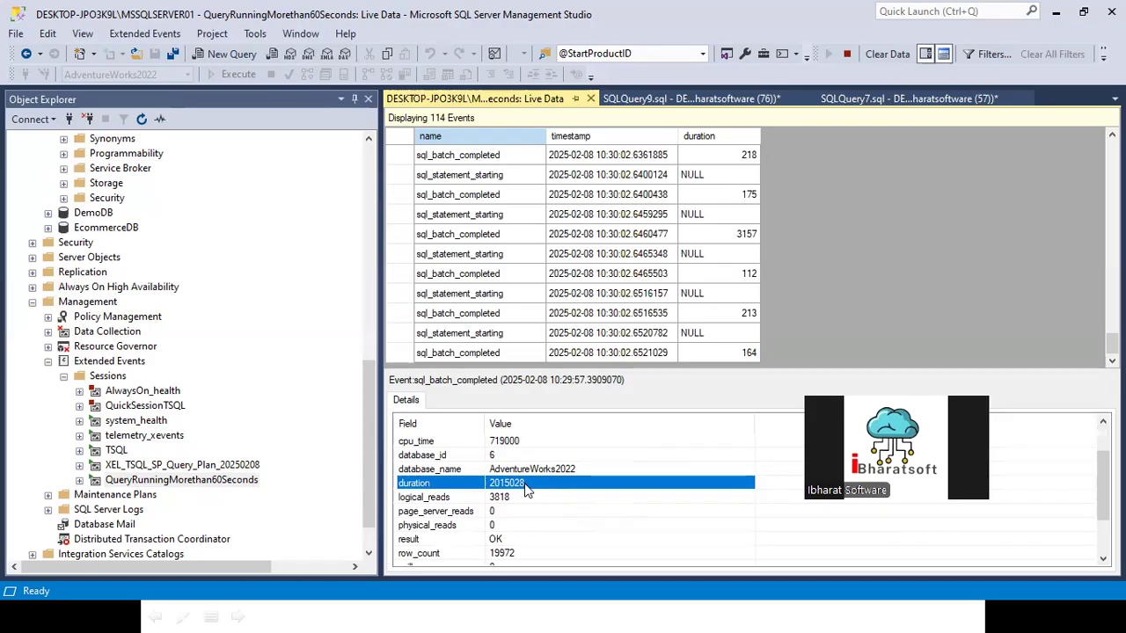
# Step: Write the note "1- 1000000" on a new line below the uspLogError call in SQLQuery7
pyautogui.press('super')
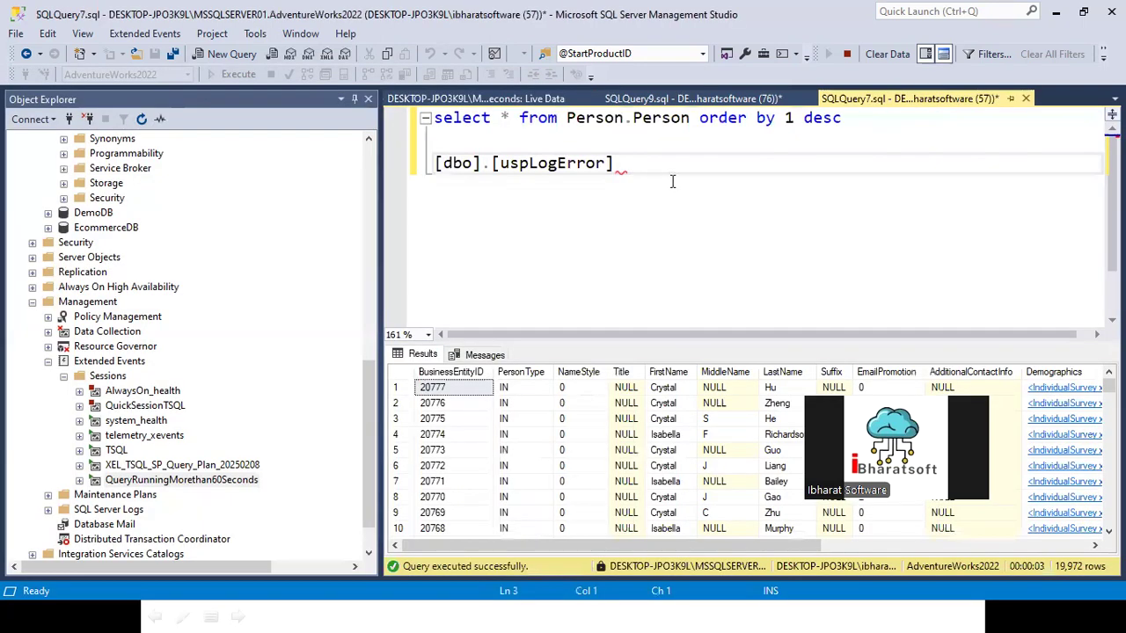
pyautogui.press('Return')
pyautogui.press('Return')
pyautogui.write('1000000')
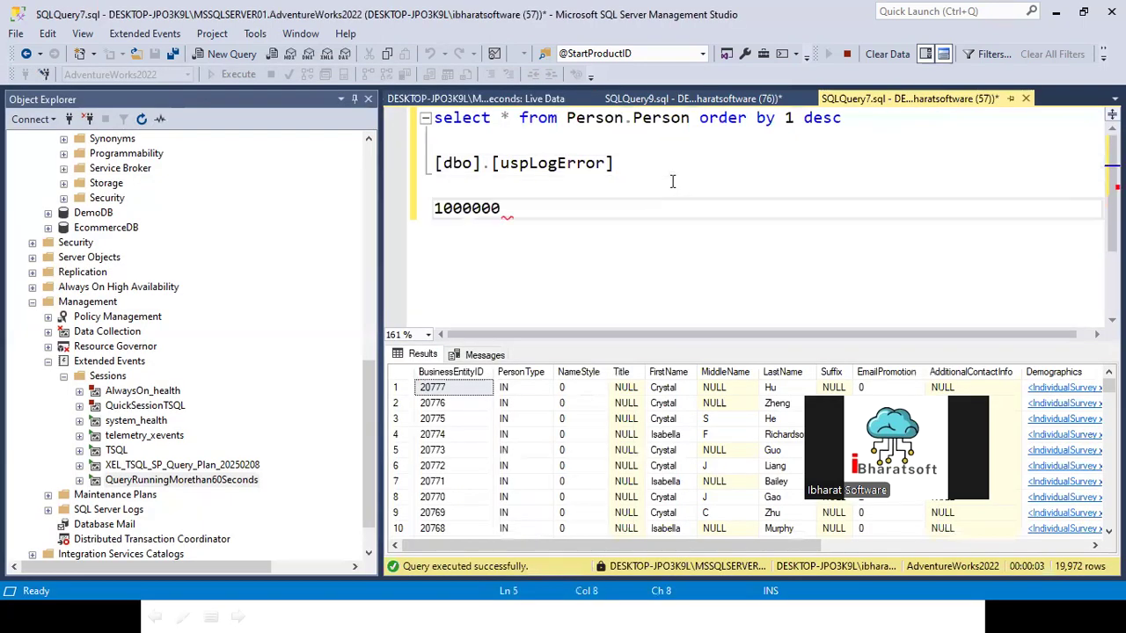
pyautogui.press('Home')
pyautogui.write('1-')
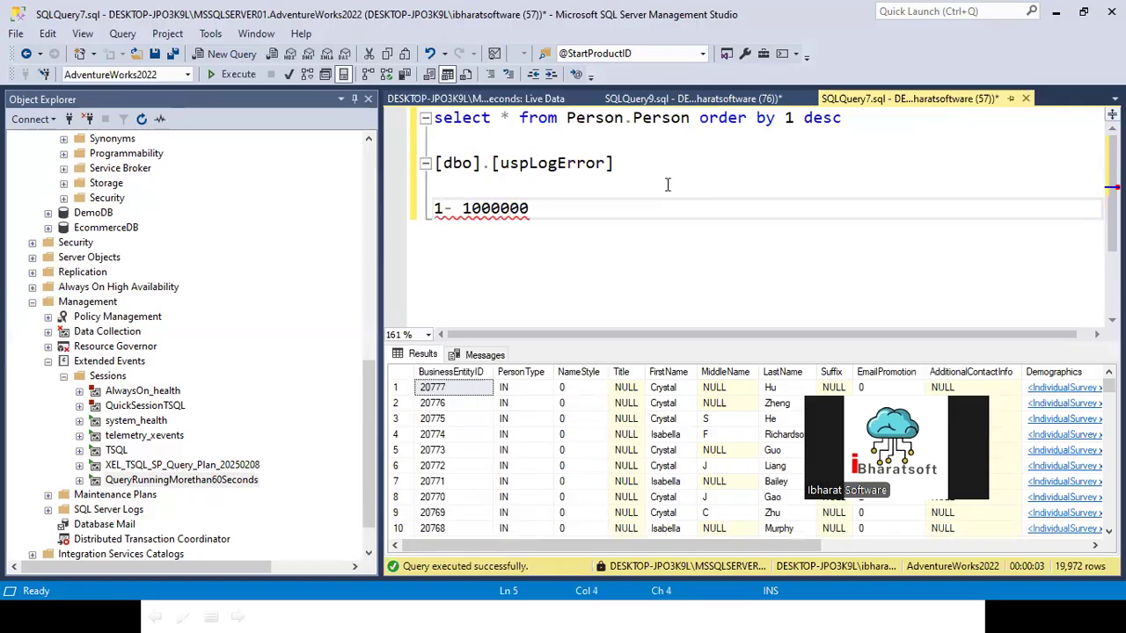
# Step: Append *60 to the 1000000 value in the note
pyautogui.click(578, 211)
pyautogui.write('X')
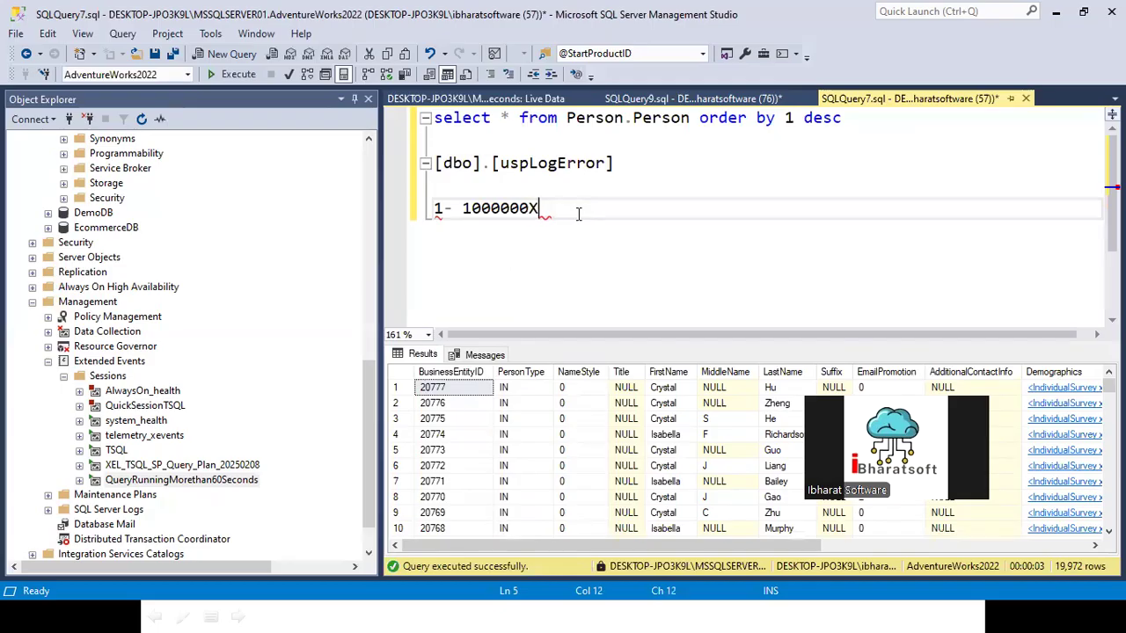
pyautogui.press('BackSpace')
pyautogui.write('*60')
# Step: Rewrite the line as "select 1000000*60" and execute only that statement
pyautogui.press('Left')
pyautogui.press('Left')
pyautogui.press('Left')
pyautogui.press('Left')
pyautogui.press('Left')
pyautogui.press('Left')
pyautogui.press('BackSpace')
pyautogui.press('BackSpace')
pyautogui.press('BackSpace')
pyautogui.press('BackSpace')
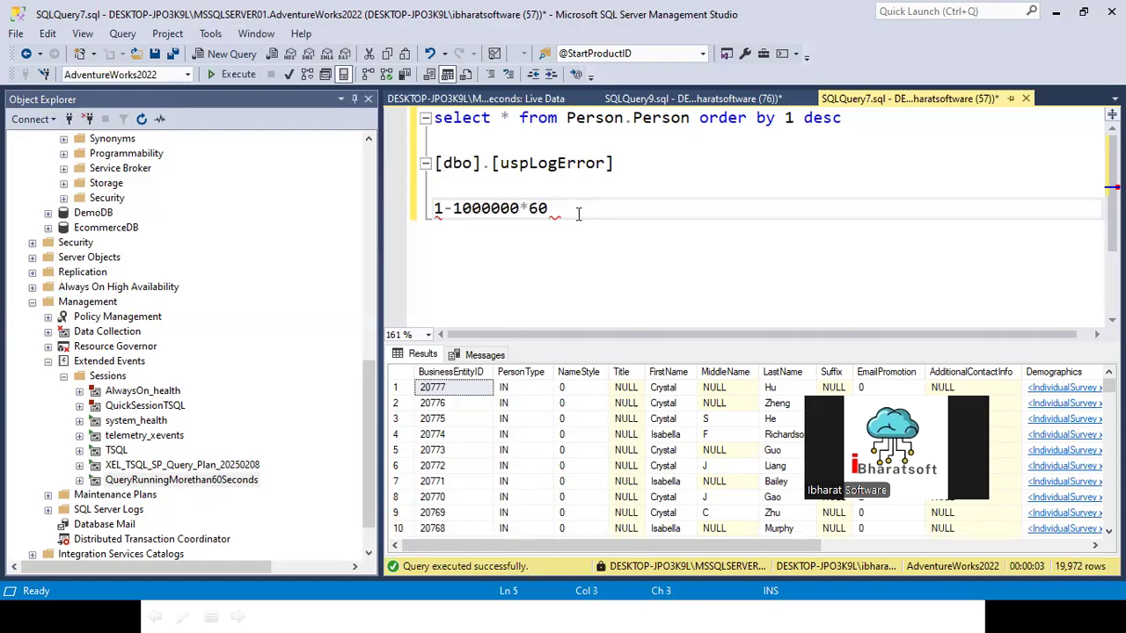
pyautogui.write('select')
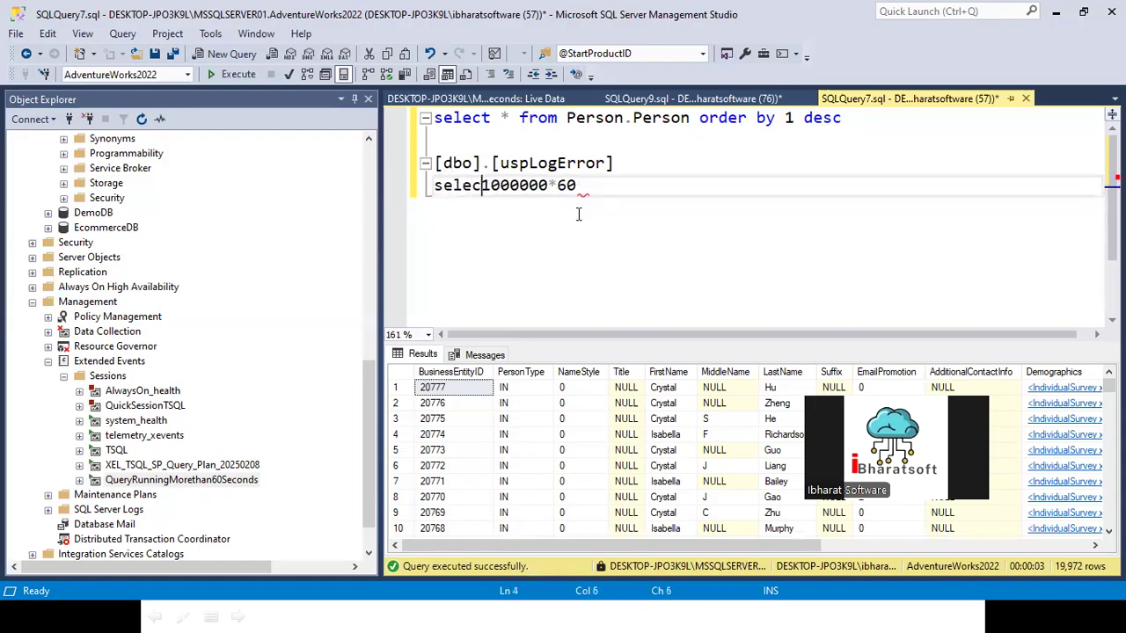
pyautogui.press('Home')
pyautogui.hotkey('shift', 'End')
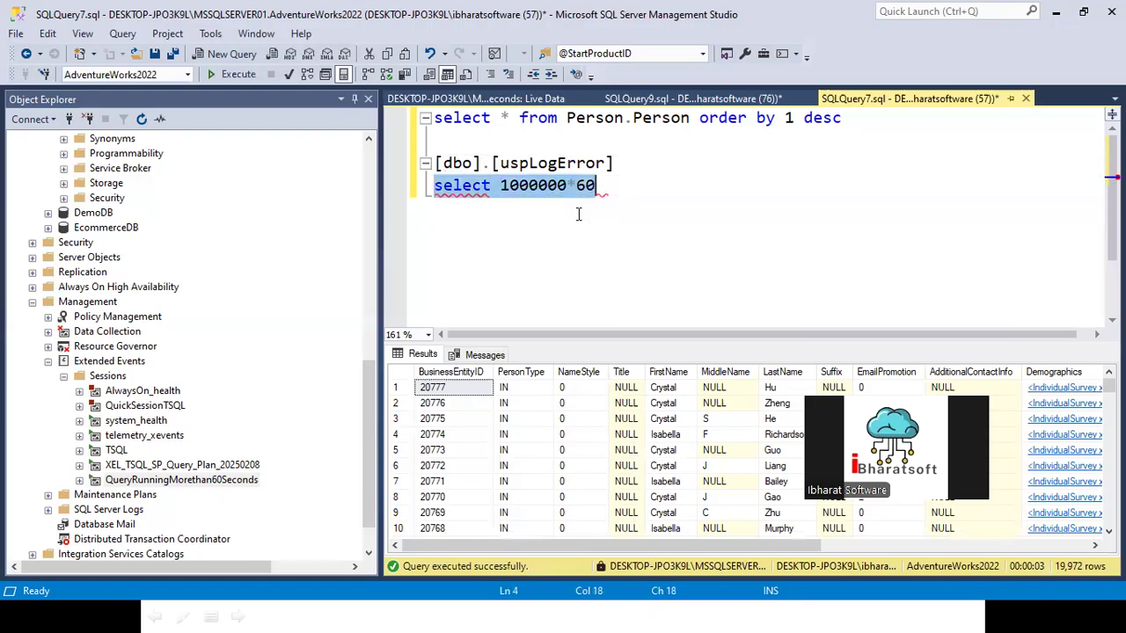
pyautogui.press('F5')
# Step: Copy the query result below the calculation, write it as "> 60000000" and select the number
pyautogui.rightClick(454, 388)
pyautogui.click(497, 397)
pyautogui.click(617, 186)
pyautogui.press('Return')
pyautogui.press('Return')
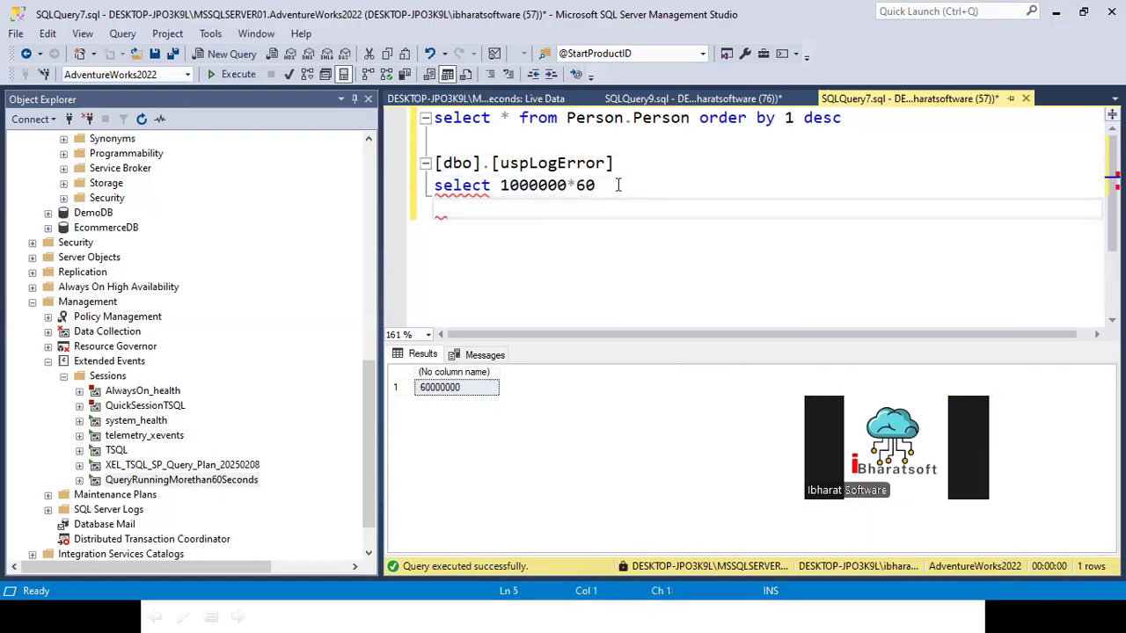
pyautogui.write('60000000')
pyautogui.press('Home')
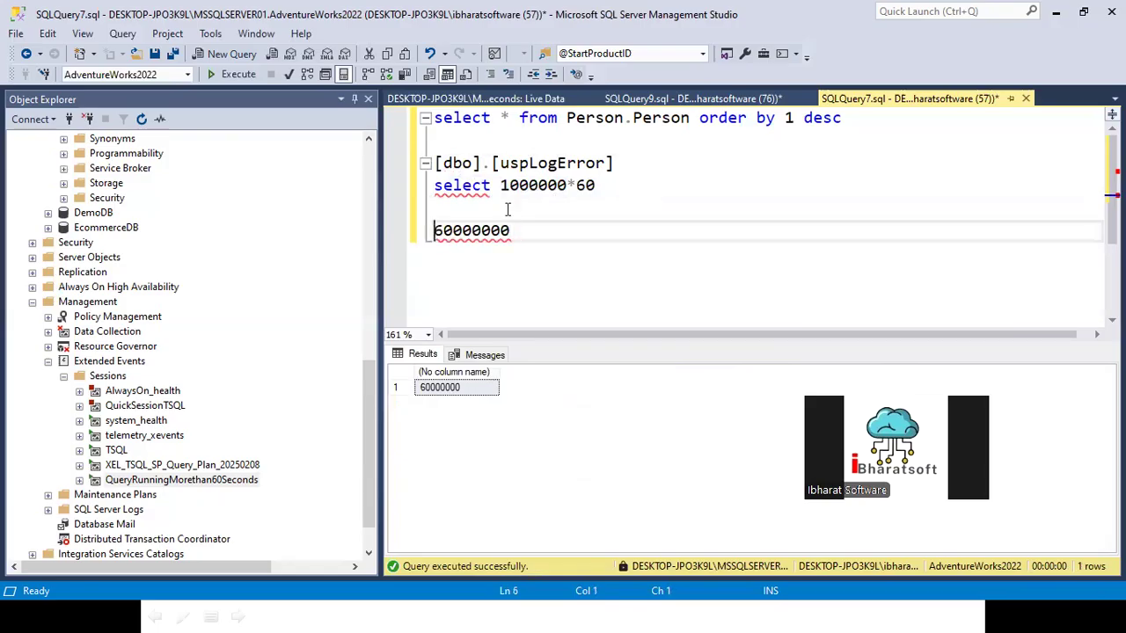
pyautogui.write('>')
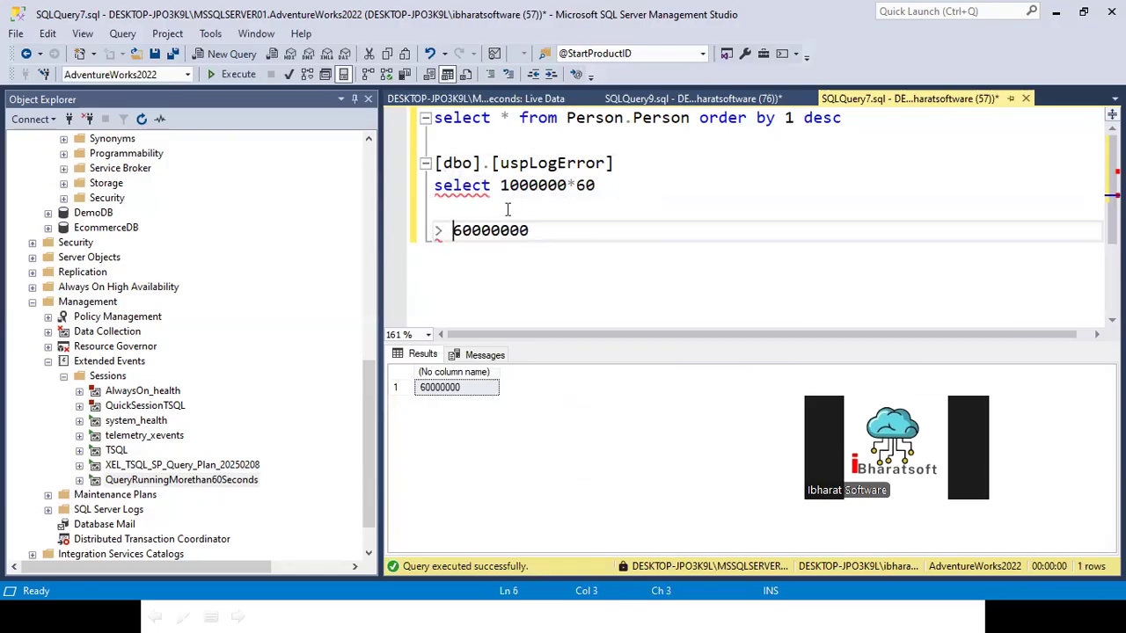
pyautogui.click(392, 230)
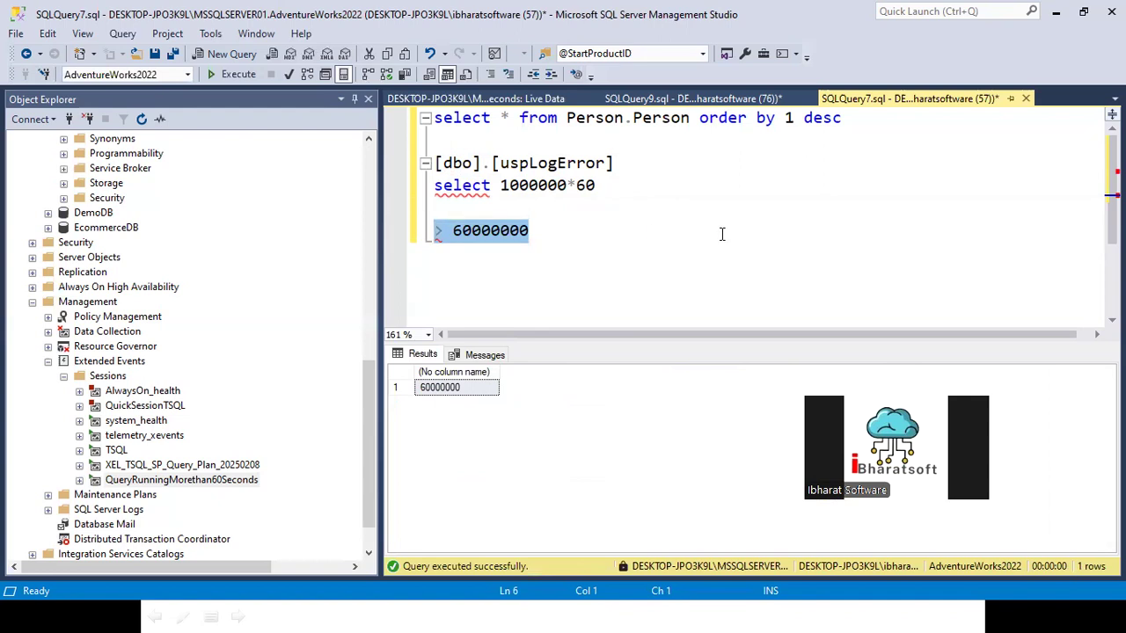
pyautogui.click(463, 236)
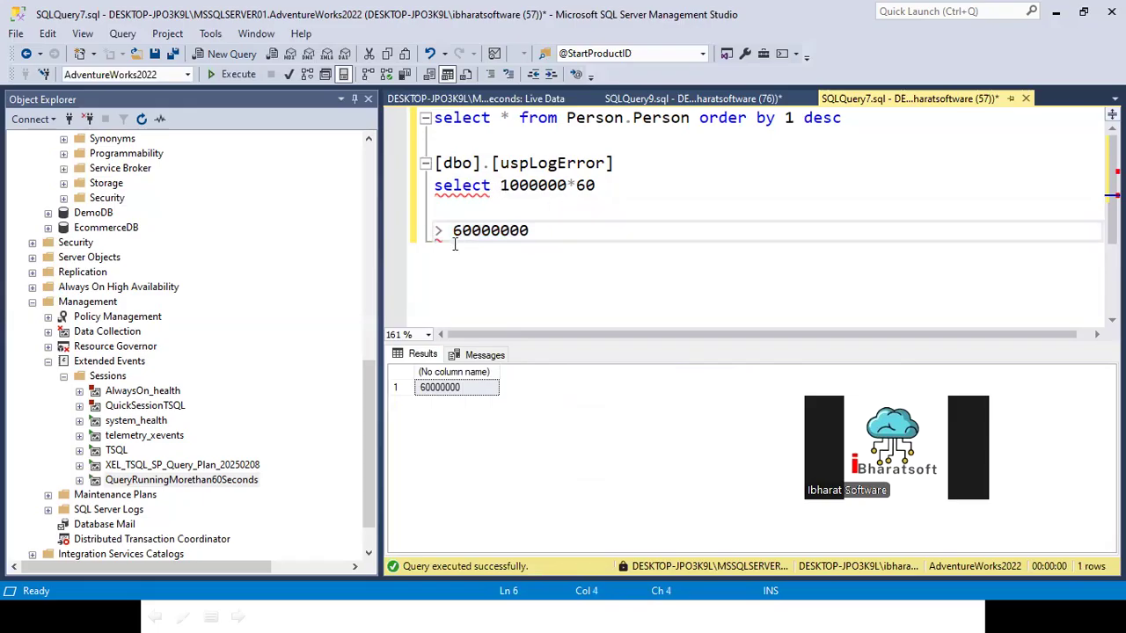
pyautogui.moveTo(454, 231); pyautogui.dragTo(551, 233)
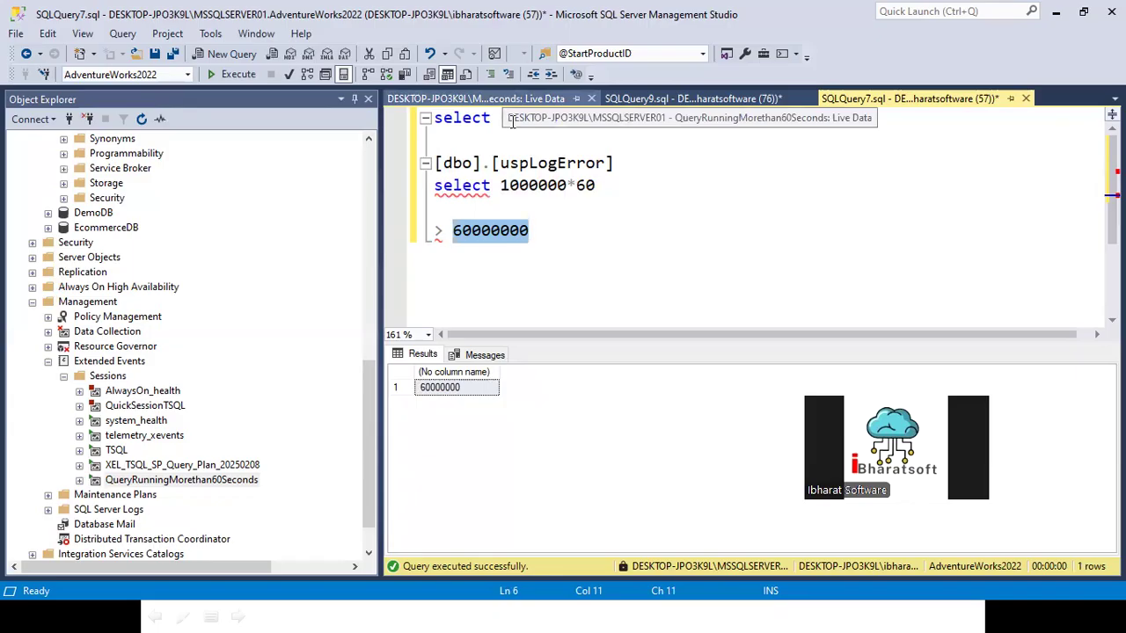
# Step: Switch to the browser and review the Stack Exchange answer on extended event duration units, including its query and result table
pyautogui.hotkey('alt', 'Tab')
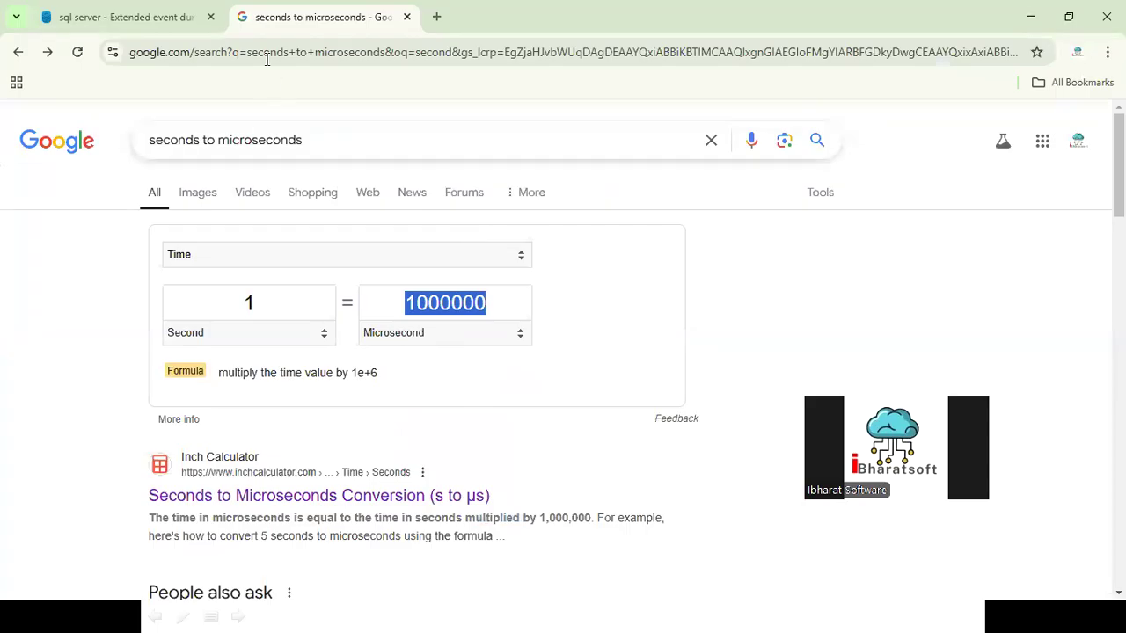
pyautogui.click(119, 18)
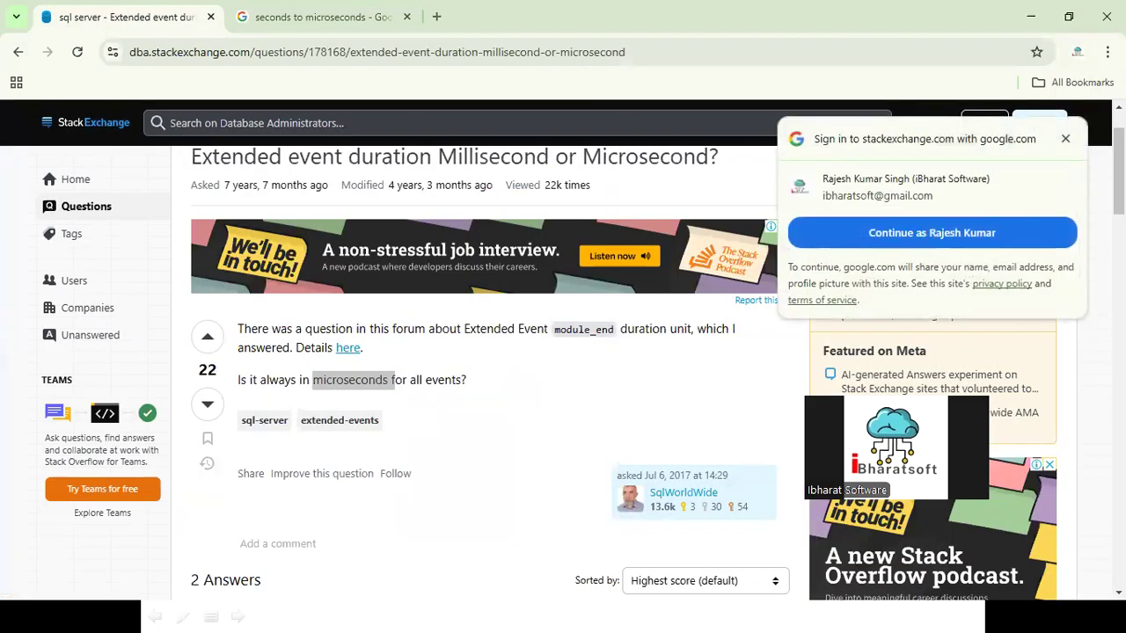
pyautogui.click(1065, 139)
pyautogui.moveTo(279, 385); pyautogui.dragTo(360, 380)
pyautogui.click(378, 408)
pyautogui.scroll(-3, 435, 458)
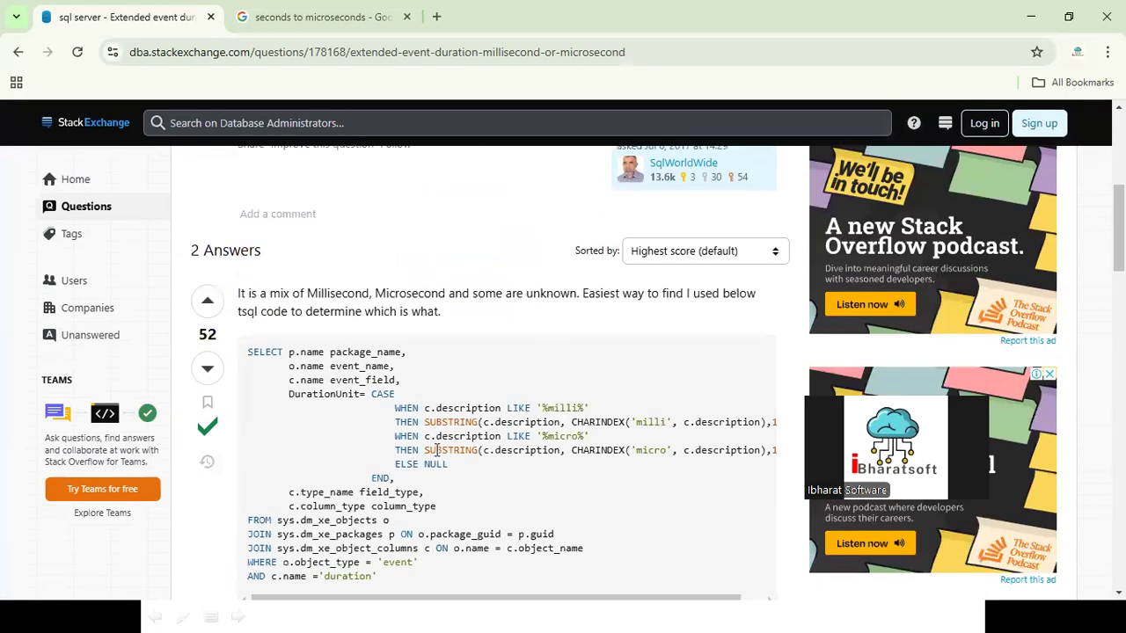
pyautogui.scroll(-2, 437, 450)
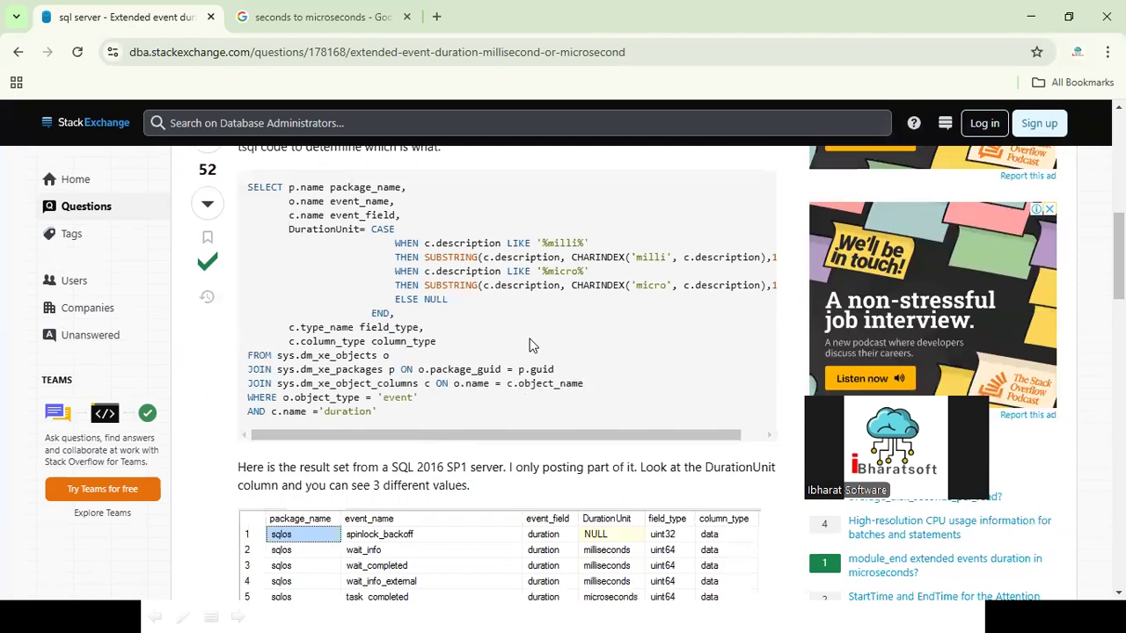
pyautogui.scroll(-2, 475, 376)
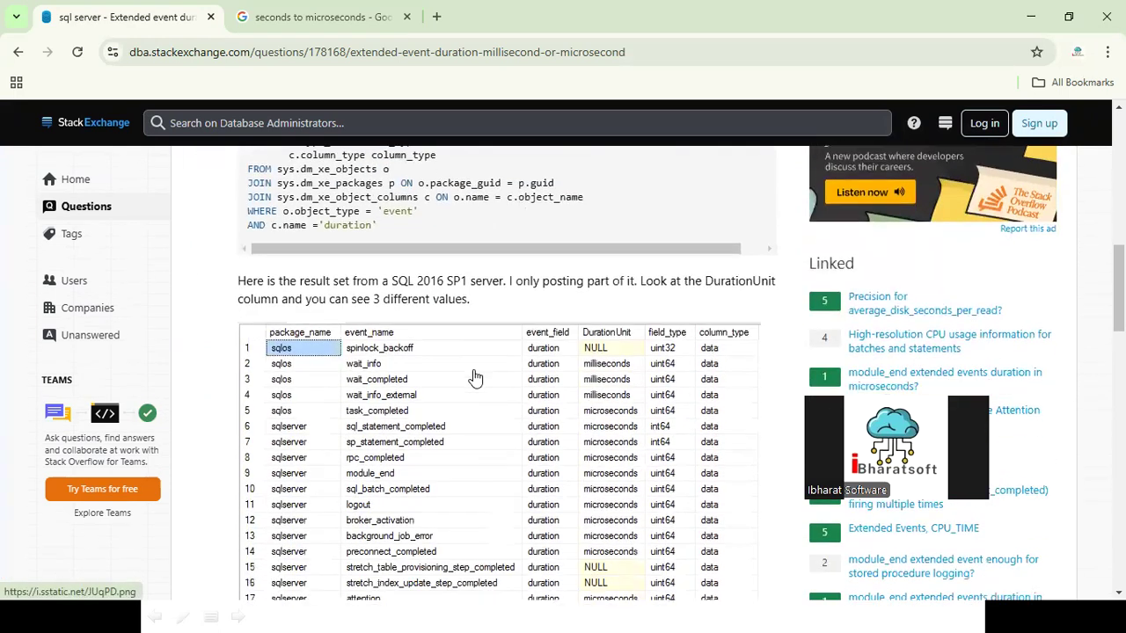
pyautogui.scroll(-9, 475, 377)
pyautogui.scroll(5, 572, 130)
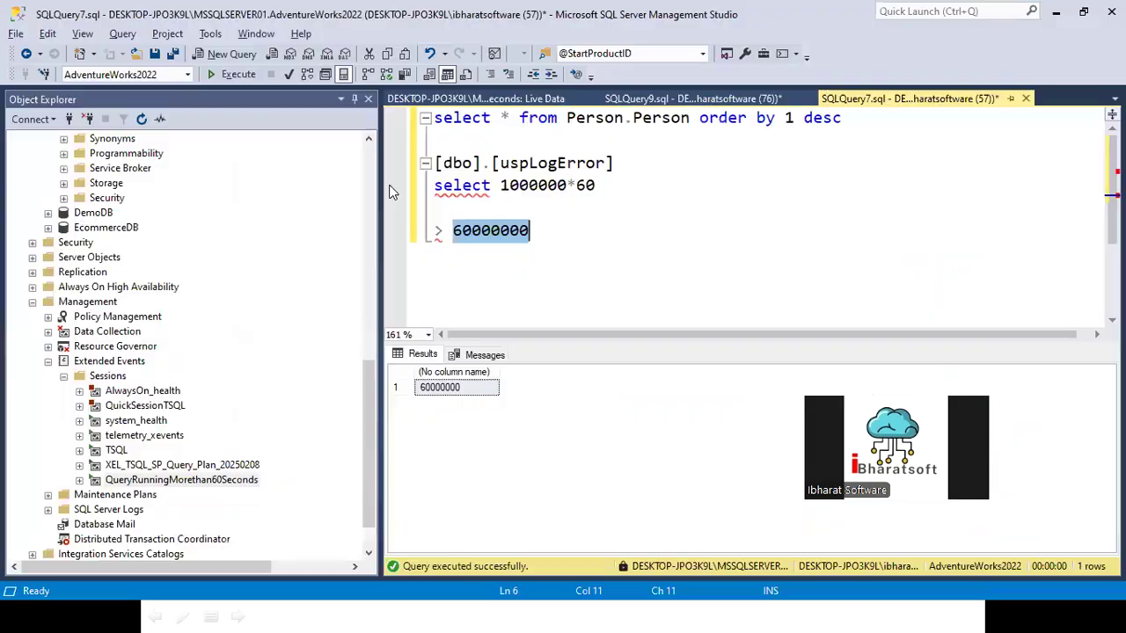
# Step: Delete the [dbo].[uspLogError] line, the 1000000*60 calculation and the 60000000 note from SQLQuery7
pyautogui.click(580, 231)
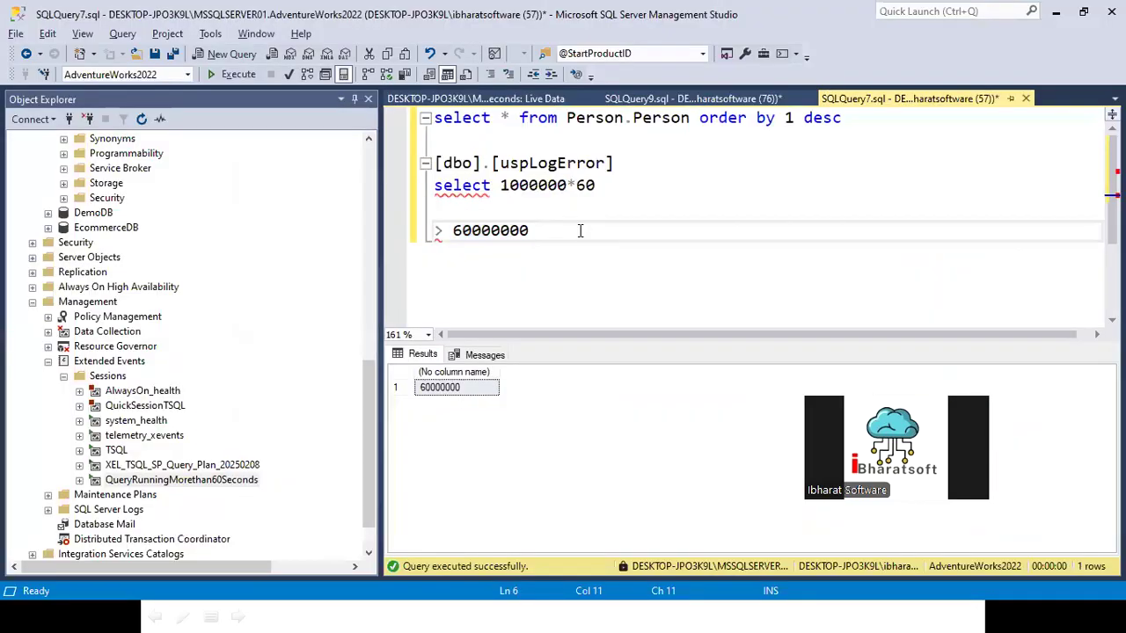
pyautogui.press('Return')
pyautogui.hotkey('shift', 'Up')
pyautogui.hotkey('shift', 'Up')
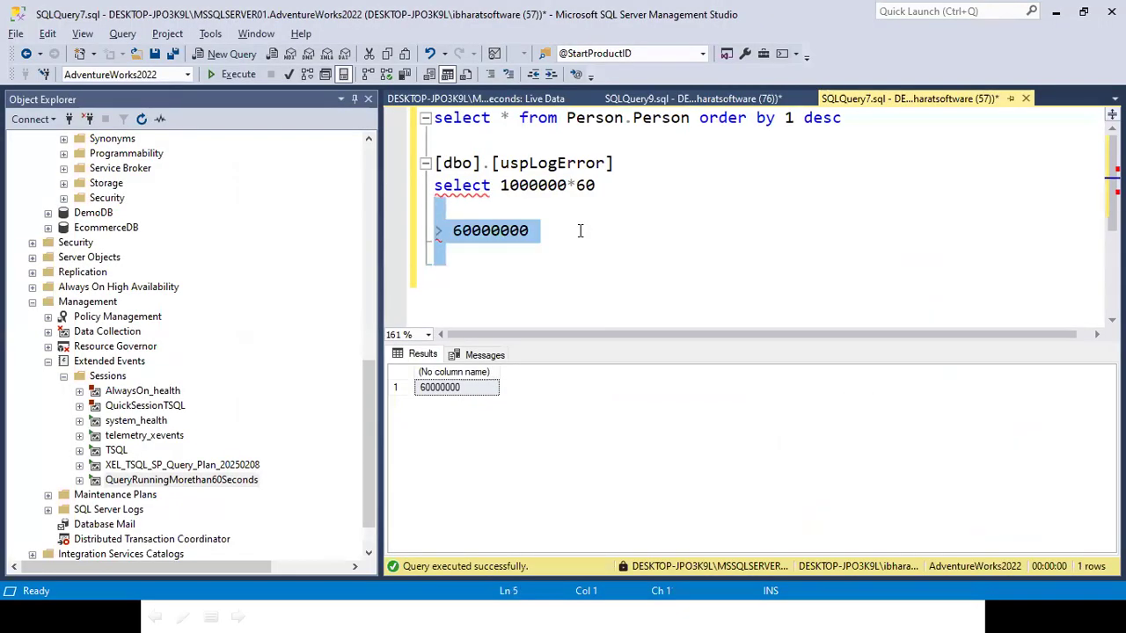
pyautogui.click(649, 189)
pyautogui.moveTo(415, 230); pyautogui.dragTo(397, 157)
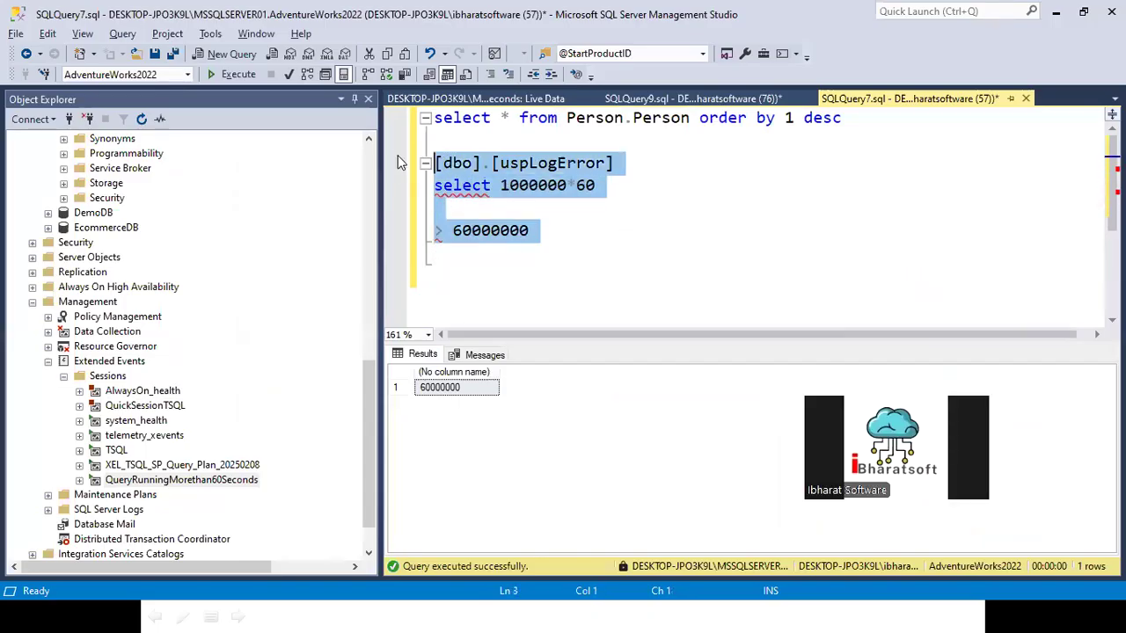
pyautogui.press('Delete')
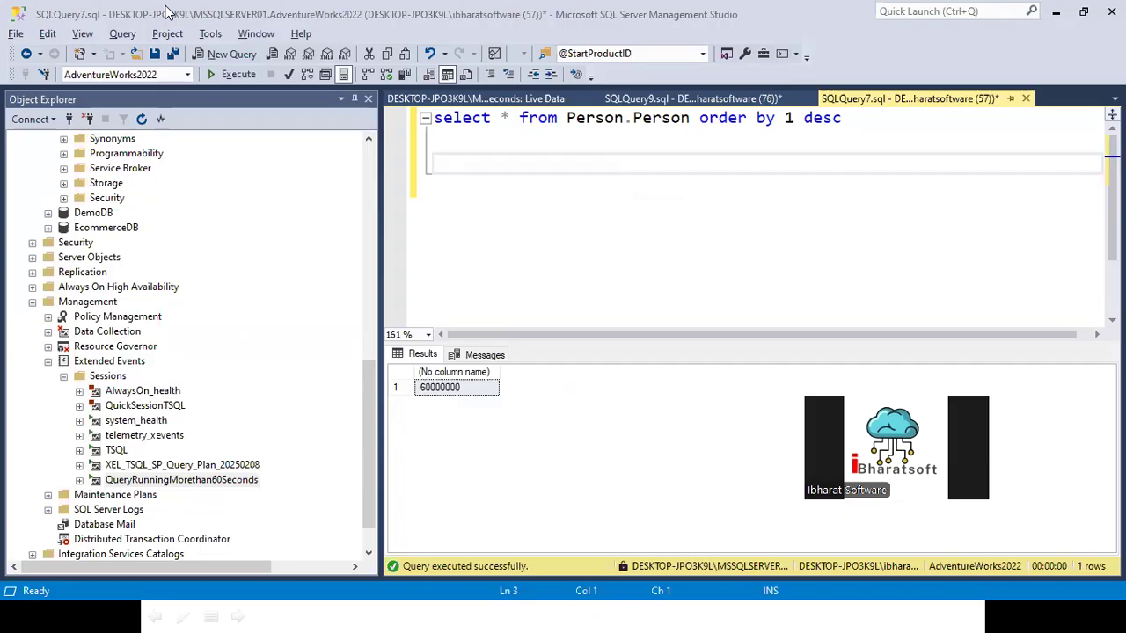
# Step: Return to the session's live data, enlarge the event details area and inspect the duration field of the selected sql_batch_completed event
pyautogui.click(475, 99)
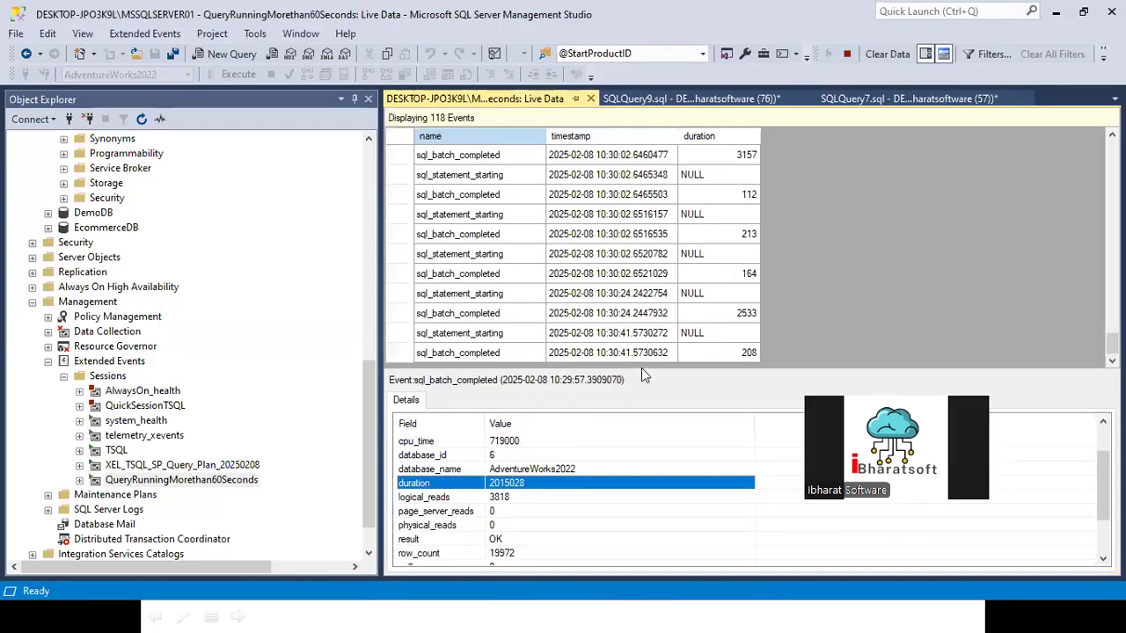
pyautogui.moveTo(641, 371); pyautogui.dragTo(605, 169)
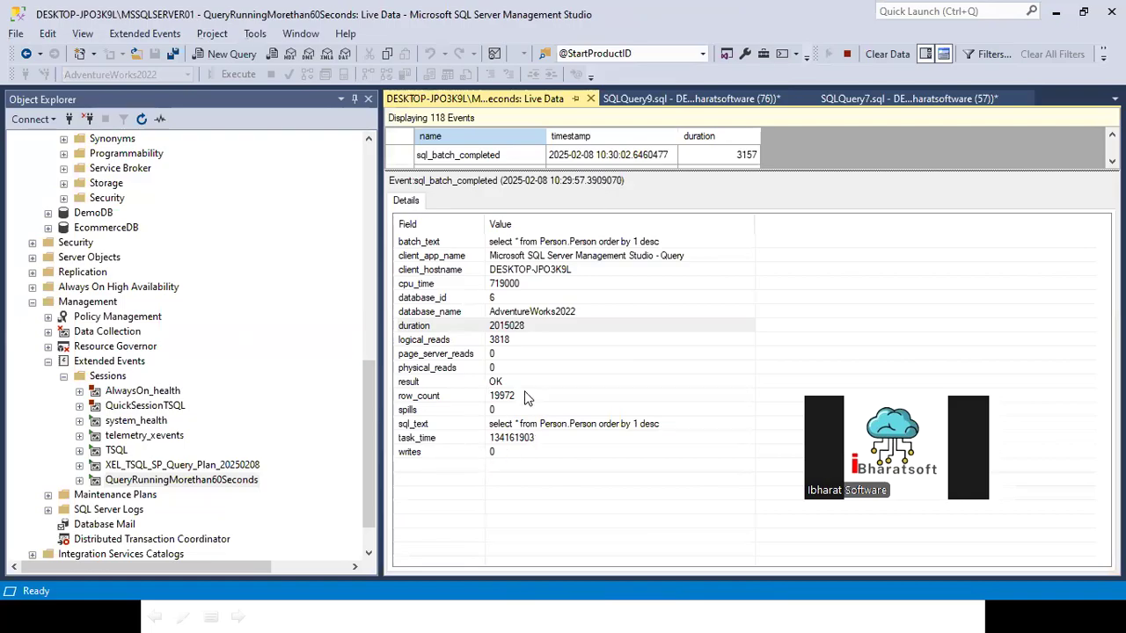
pyautogui.click(414, 327)
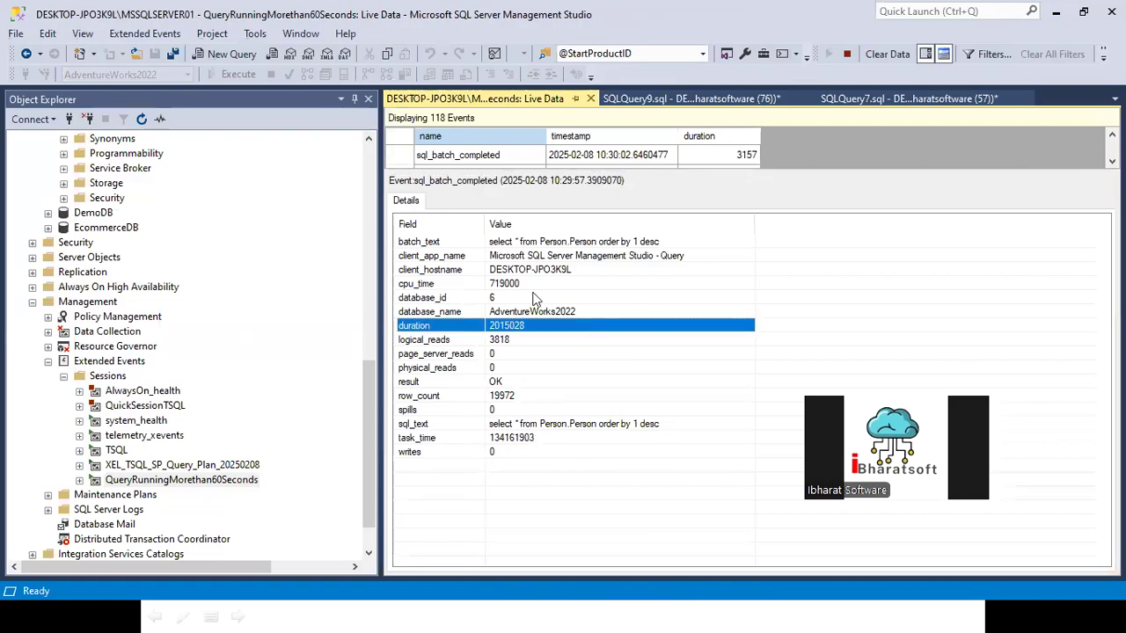
# Step: Add "set statistics TIME ON" above the Person.Person query in SQLQuery9 and execute only that statement
pyautogui.click(661, 98)
pyautogui.click(786, 165)
pyautogui.click(878, 126)
pyautogui.press('Home')
pyautogui.press('Return')
pyautogui.press('Return')
pyautogui.press('Return')
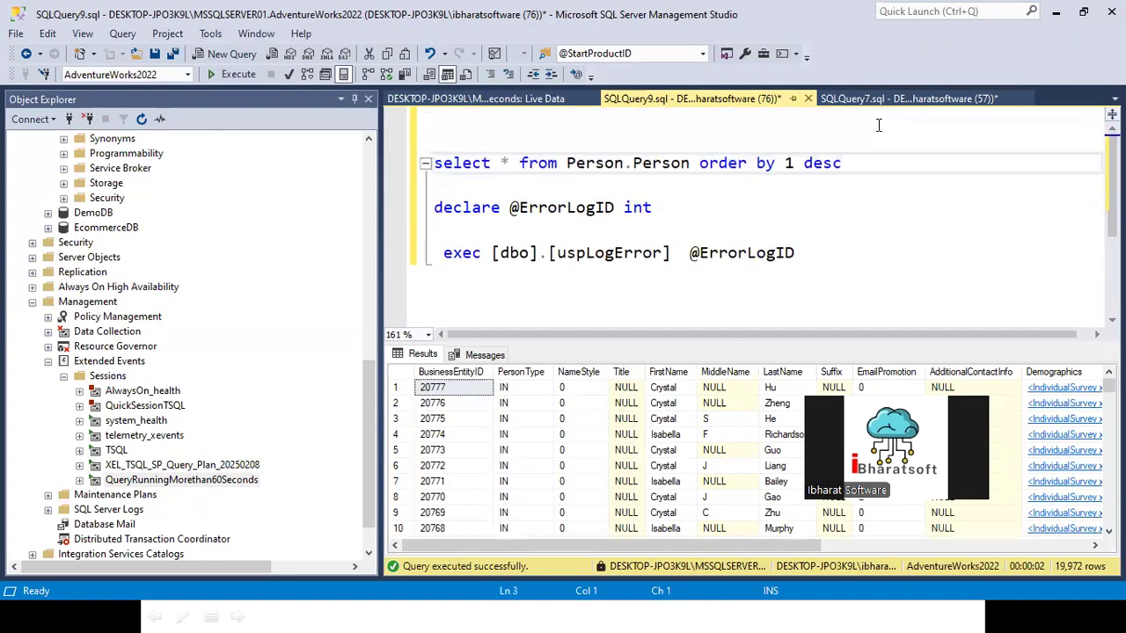
pyautogui.press('Up')
pyautogui.press('Up')
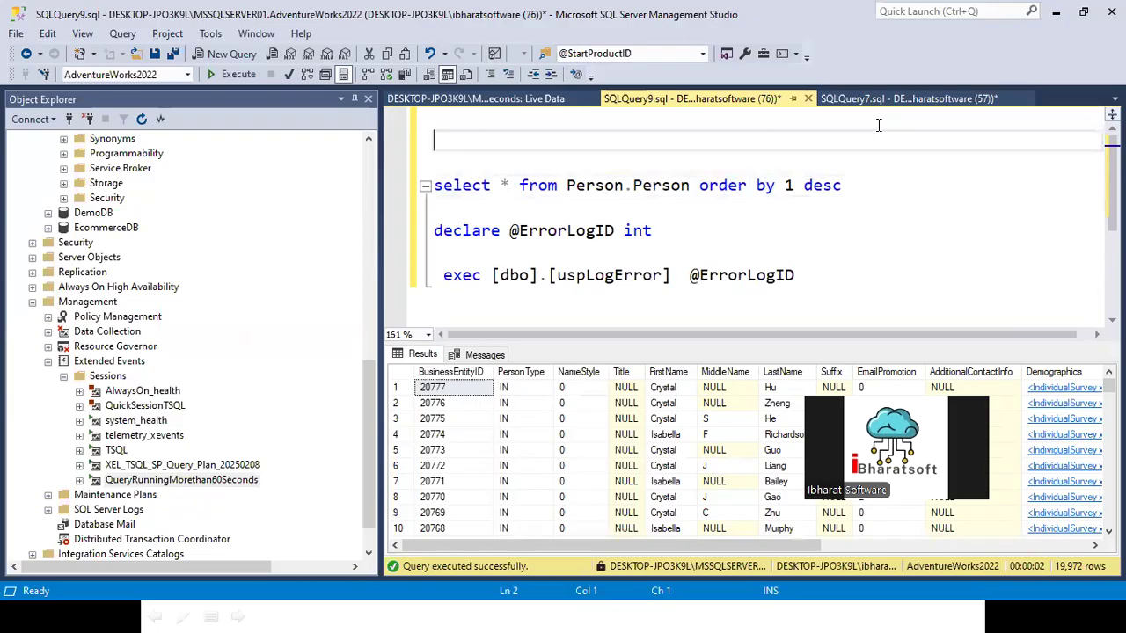
pyautogui.write('set statisti')
pyautogui.write('cs ')
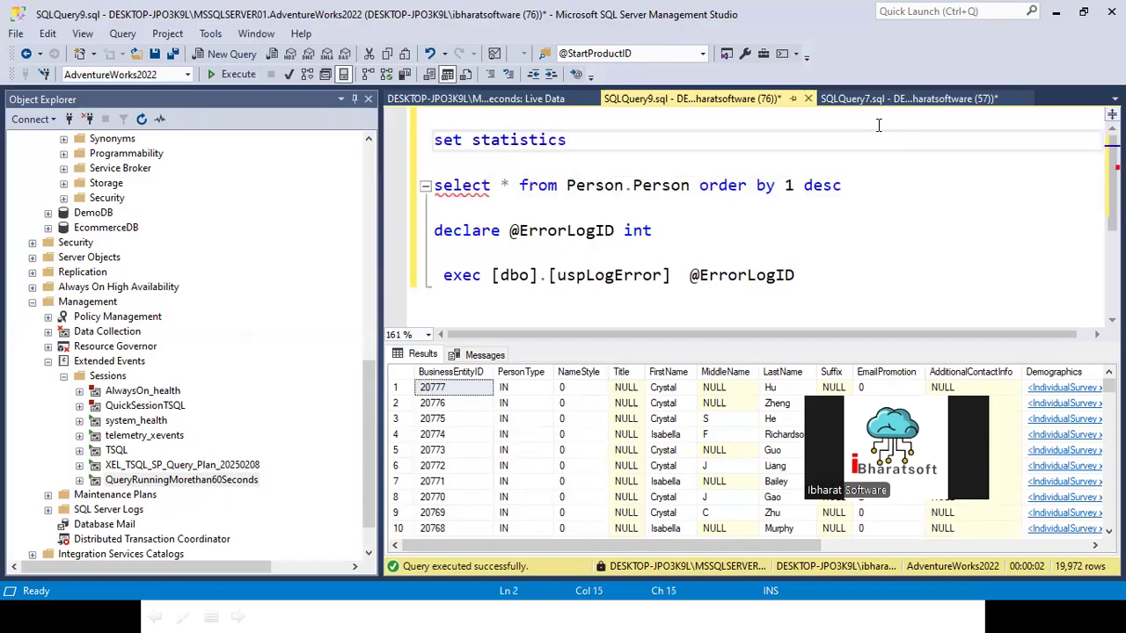
pyautogui.write('TIME ON')
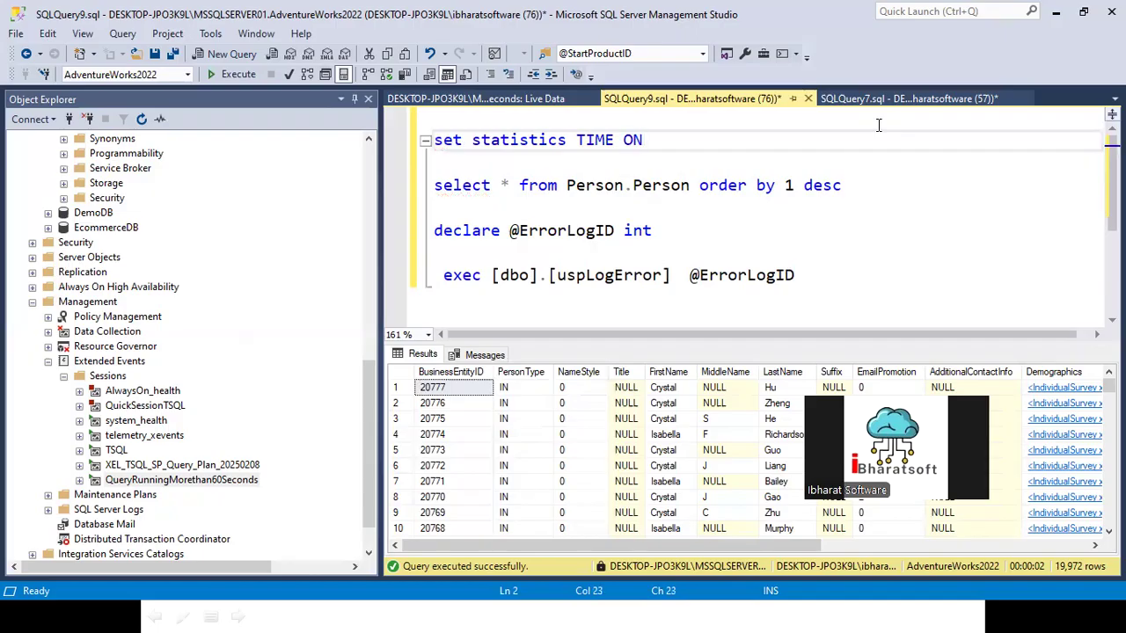
pyautogui.hotkey('shift', 'Home')
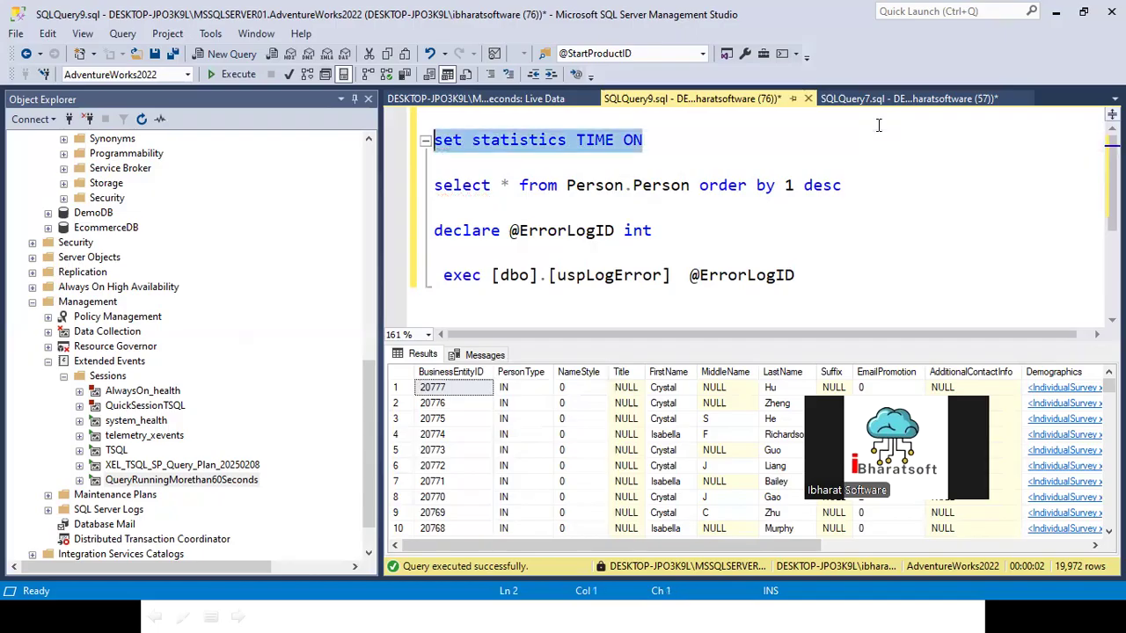
pyautogui.click(211, 76)
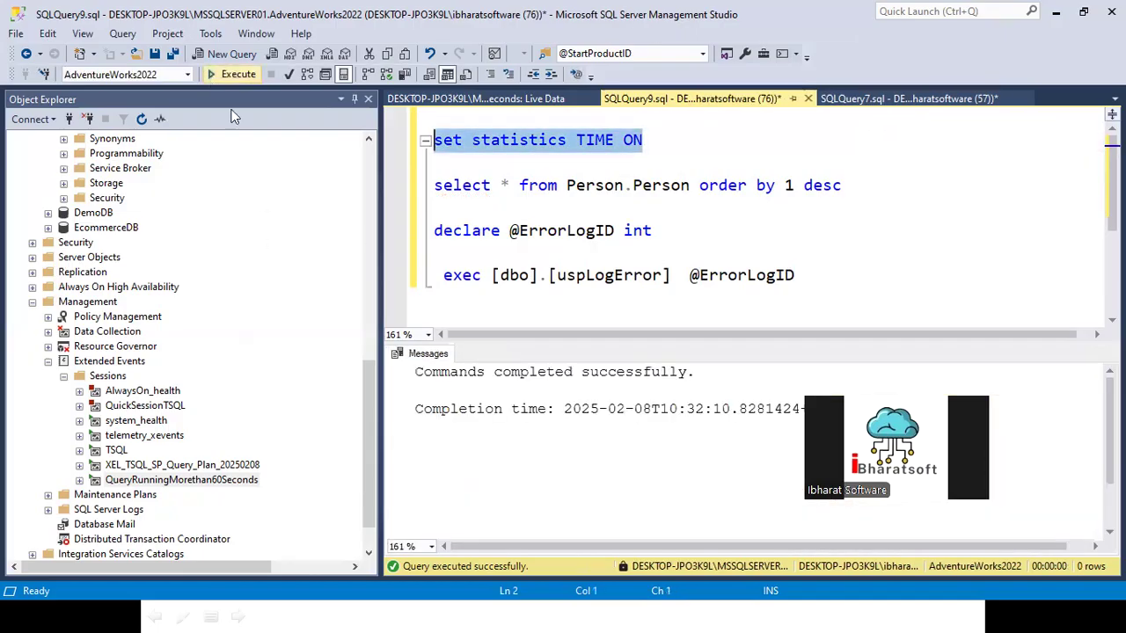
# Step: Execute only the "select * from Person.Person order by 1 desc" query and open its messages output
pyautogui.click(844, 187)
pyautogui.moveTo(798, 190); pyautogui.dragTo(419, 185)
pyautogui.click(226, 73)
pyautogui.click(484, 354)
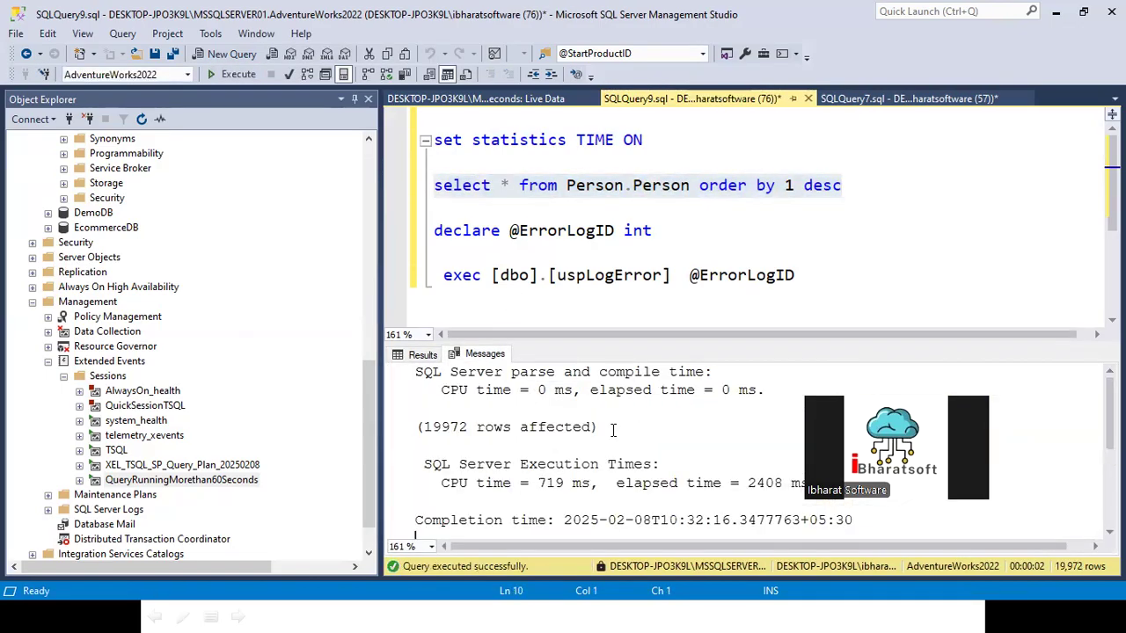
# Step: Examine the query's execution times in the messages, highlighting the elapsed time value and its unit
pyautogui.scroll(-2, 433, 418)
pyautogui.scroll(2, 436, 407)
pyautogui.scroll(-2, 501, 446)
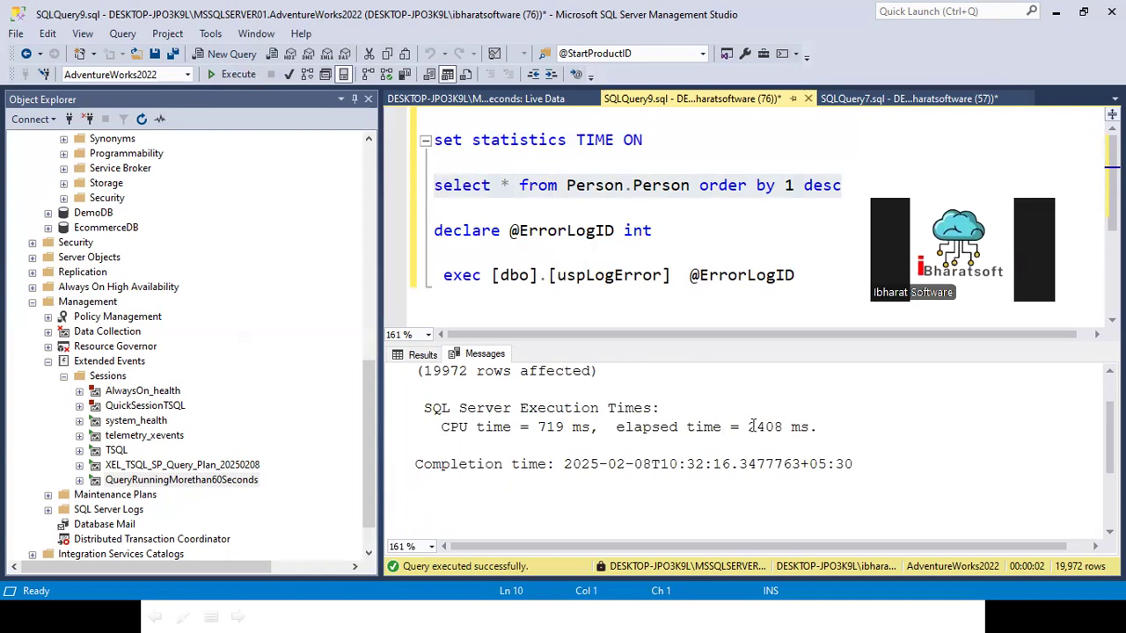
pyautogui.moveTo(744, 427); pyautogui.dragTo(785, 427)
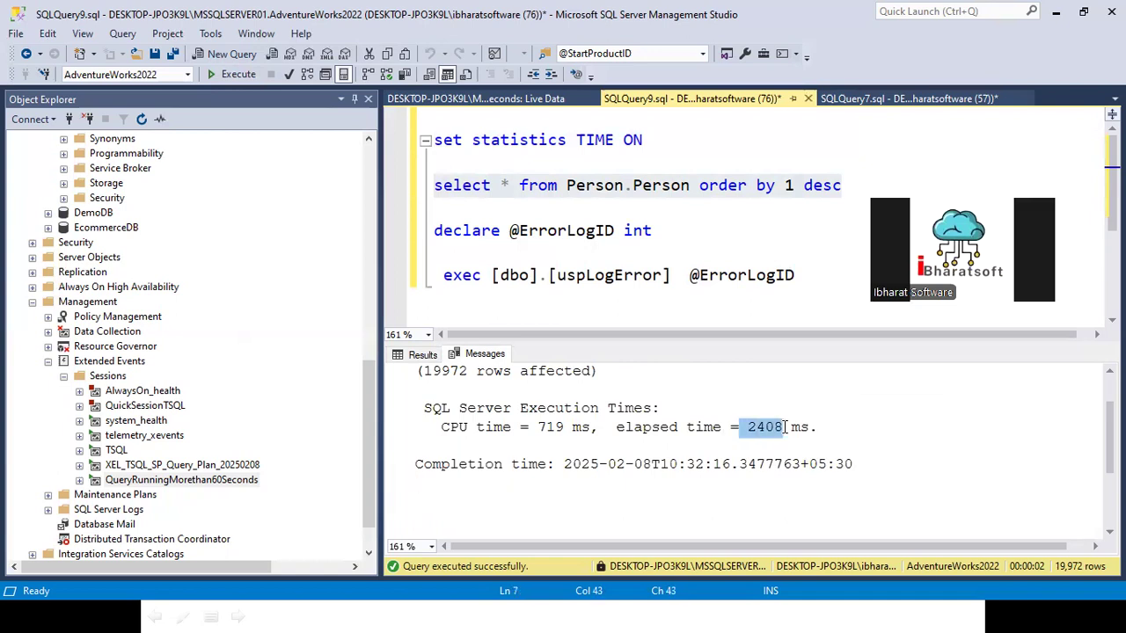
pyautogui.scroll(1, 537, 457)
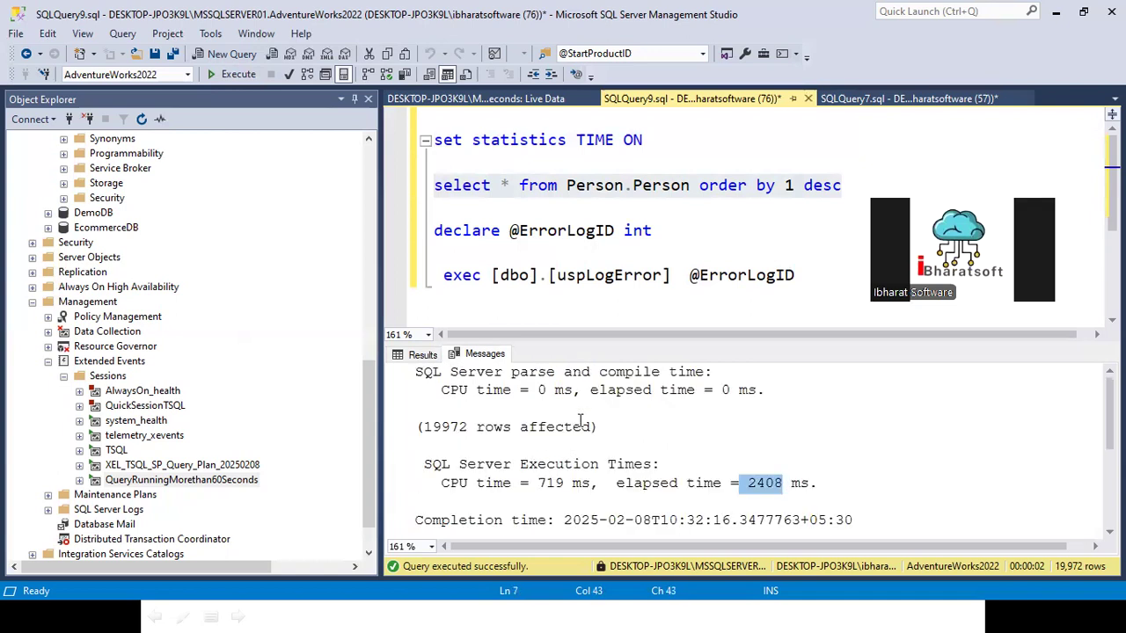
pyautogui.scroll(-4, 686, 400)
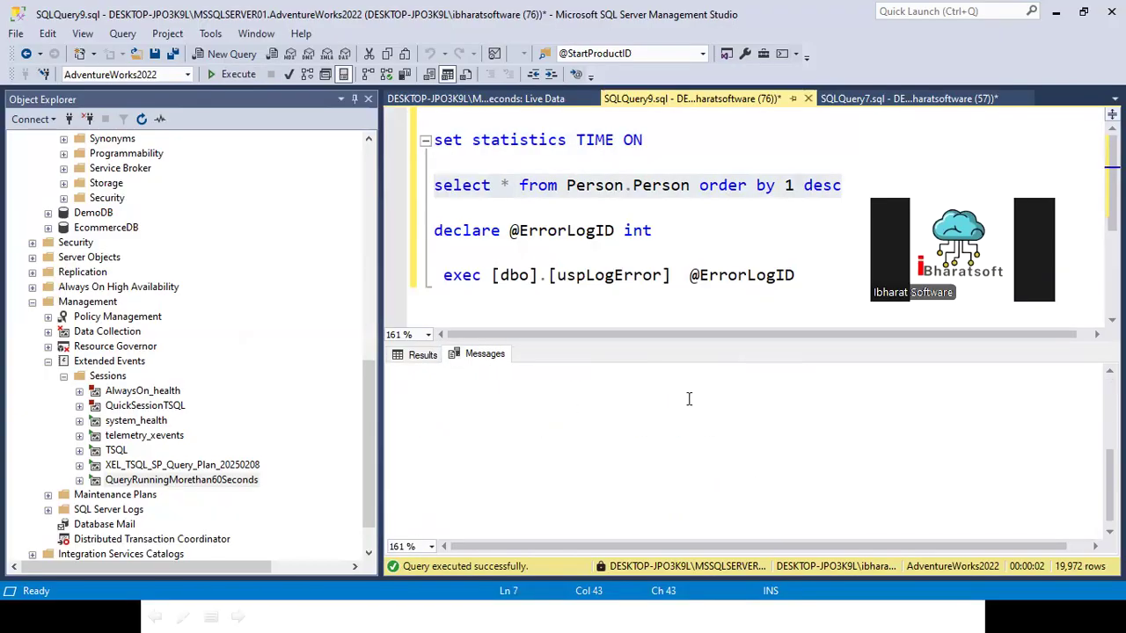
pyautogui.scroll(4, 688, 429)
pyautogui.moveTo(747, 483); pyautogui.dragTo(811, 483)
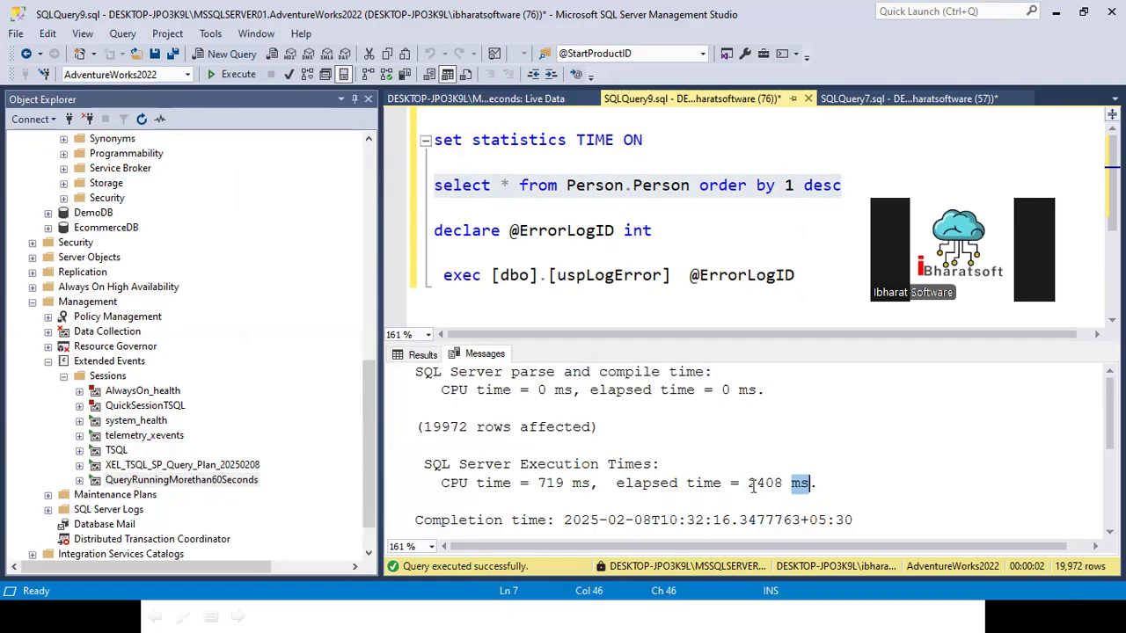
pyautogui.moveTo(749, 482); pyautogui.dragTo(802, 482)
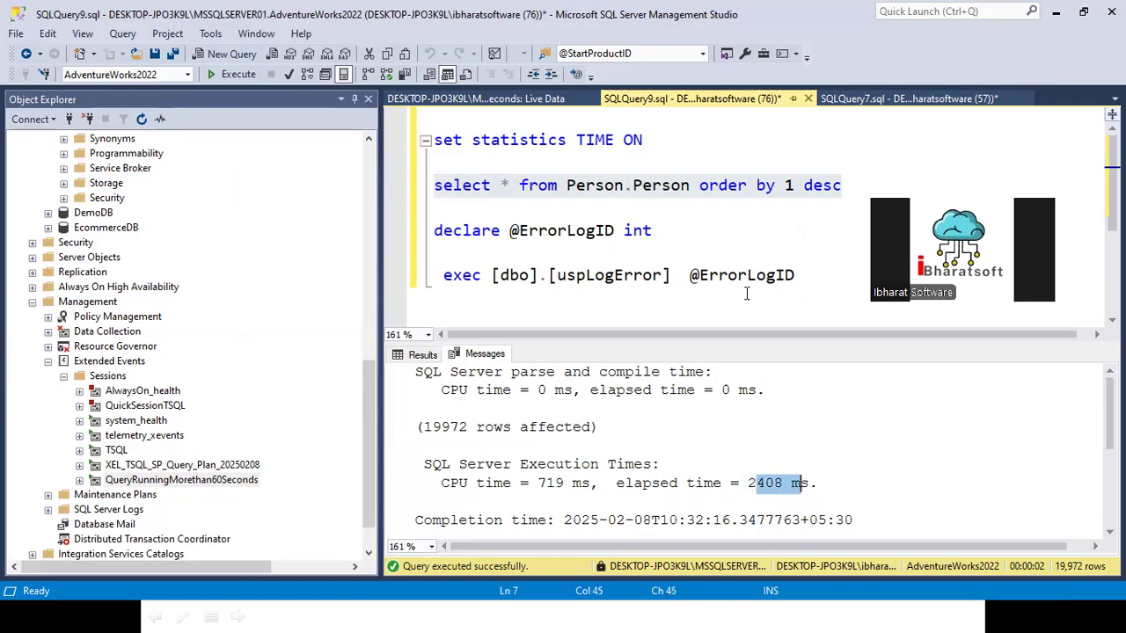
pyautogui.moveTo(795, 275); pyautogui.dragTo(400, 227)
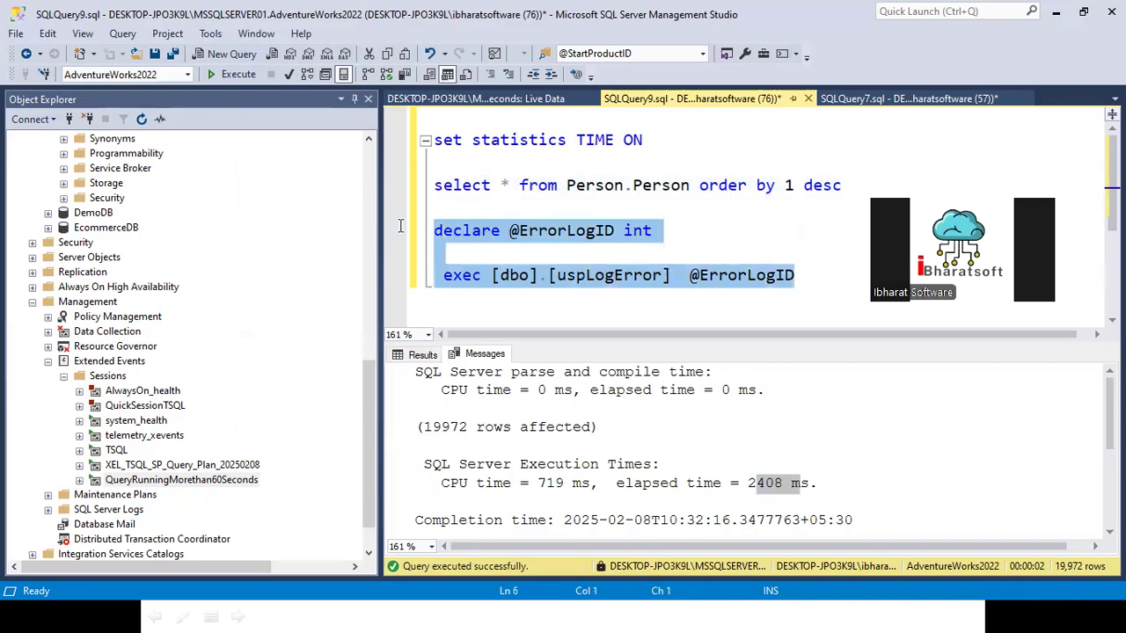
pyautogui.click(222, 76)
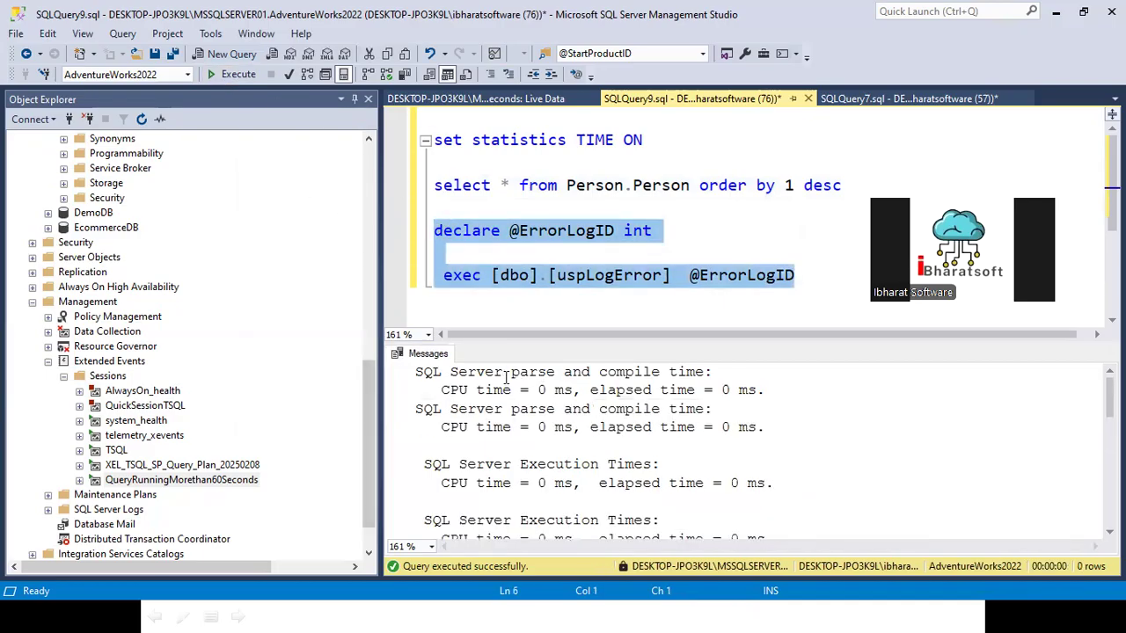
pyautogui.click(585, 464)
pyautogui.scroll(-3, 585, 464)
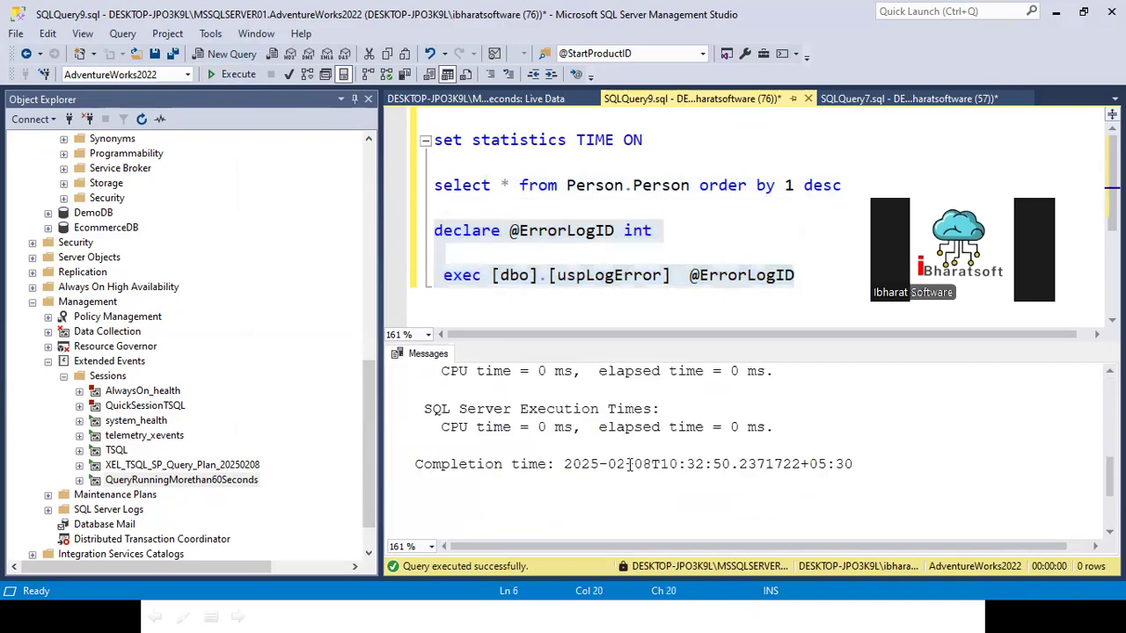
pyautogui.scroll(5, 631, 463)
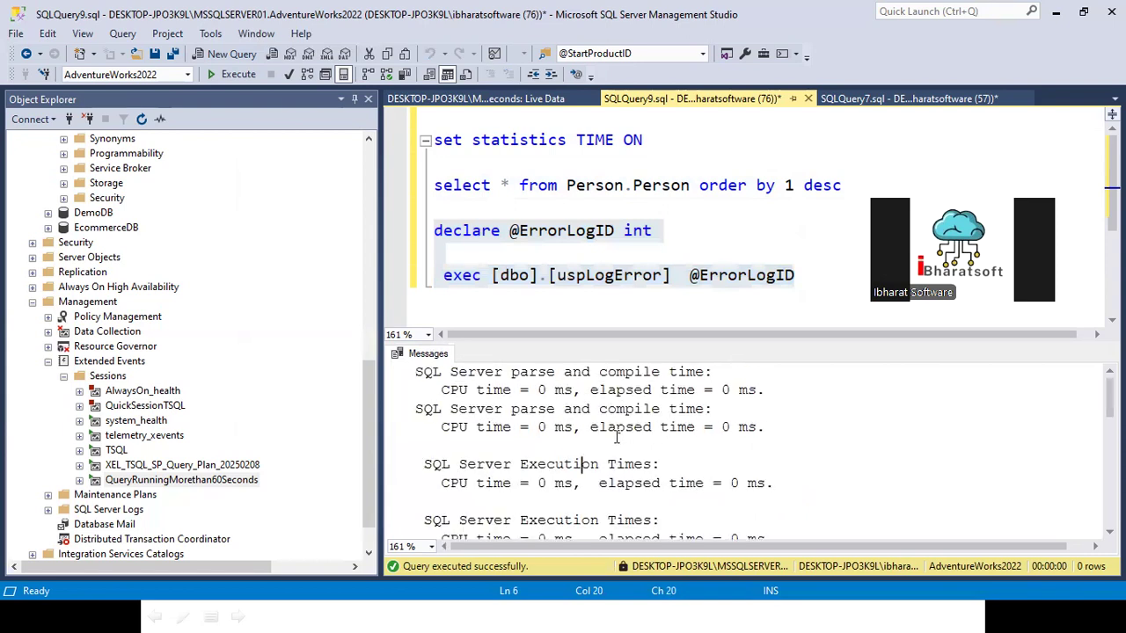
pyautogui.click(585, 275)
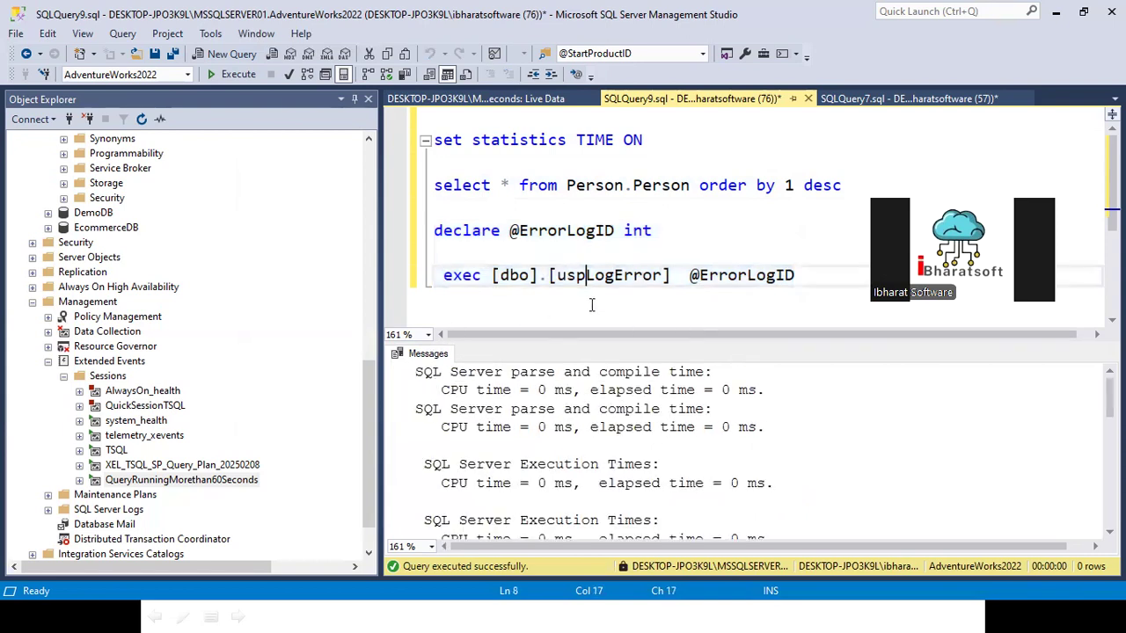
pyautogui.moveTo(824, 276); pyautogui.dragTo(268, 221)
pyautogui.click(233, 74)
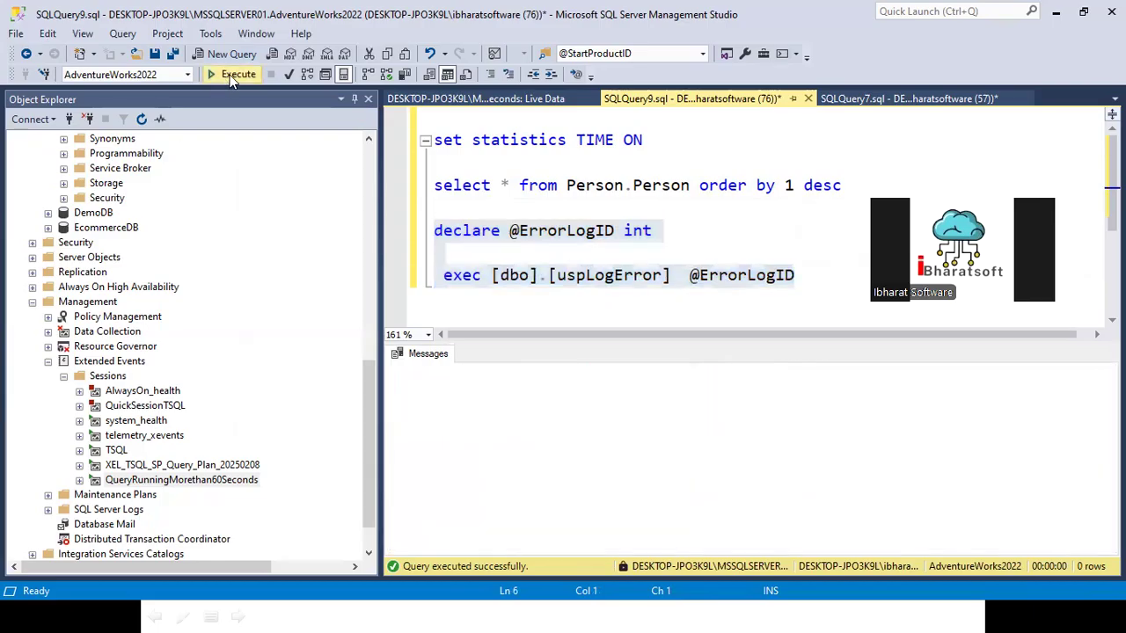
pyautogui.click(617, 430)
pyautogui.scroll(-5, 615, 435)
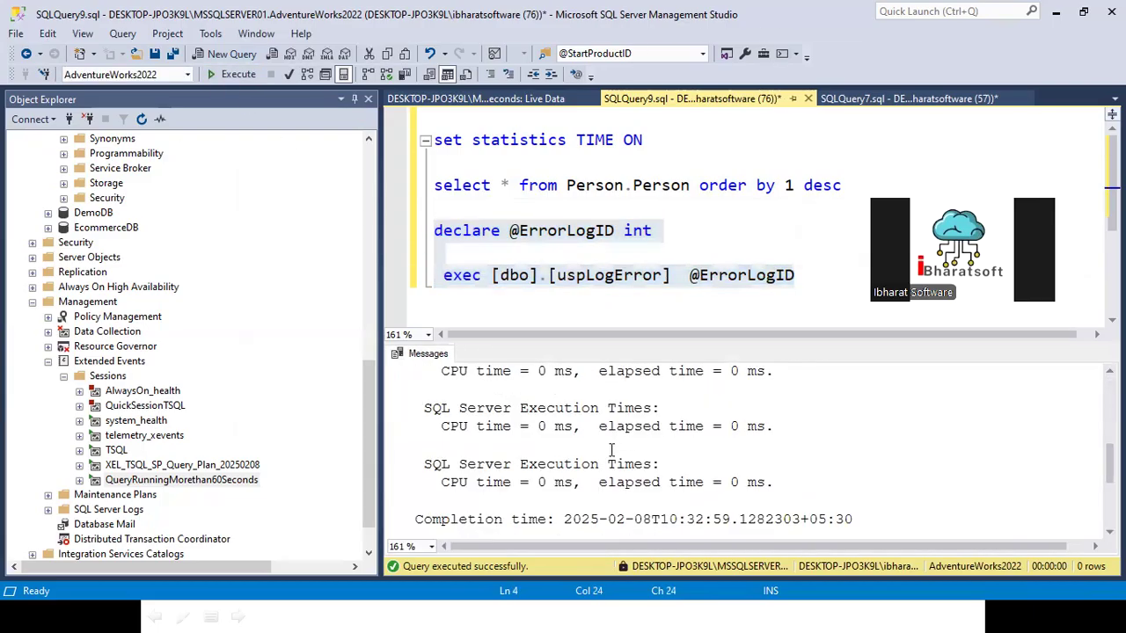
pyautogui.scroll(3, 606, 451)
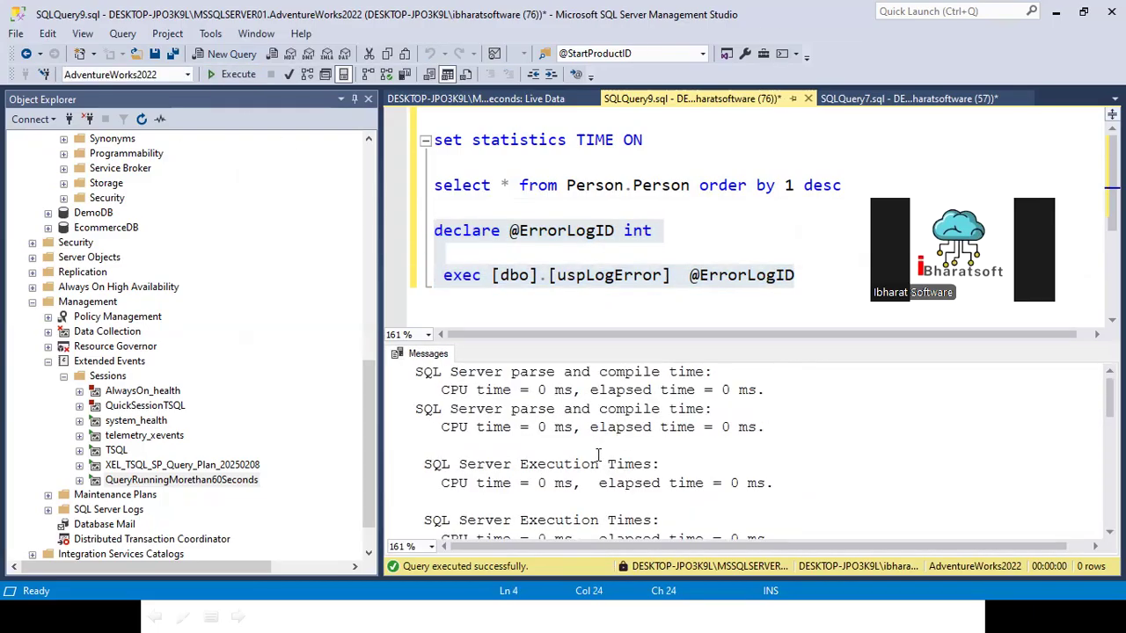
pyautogui.scroll(-2, 598, 454)
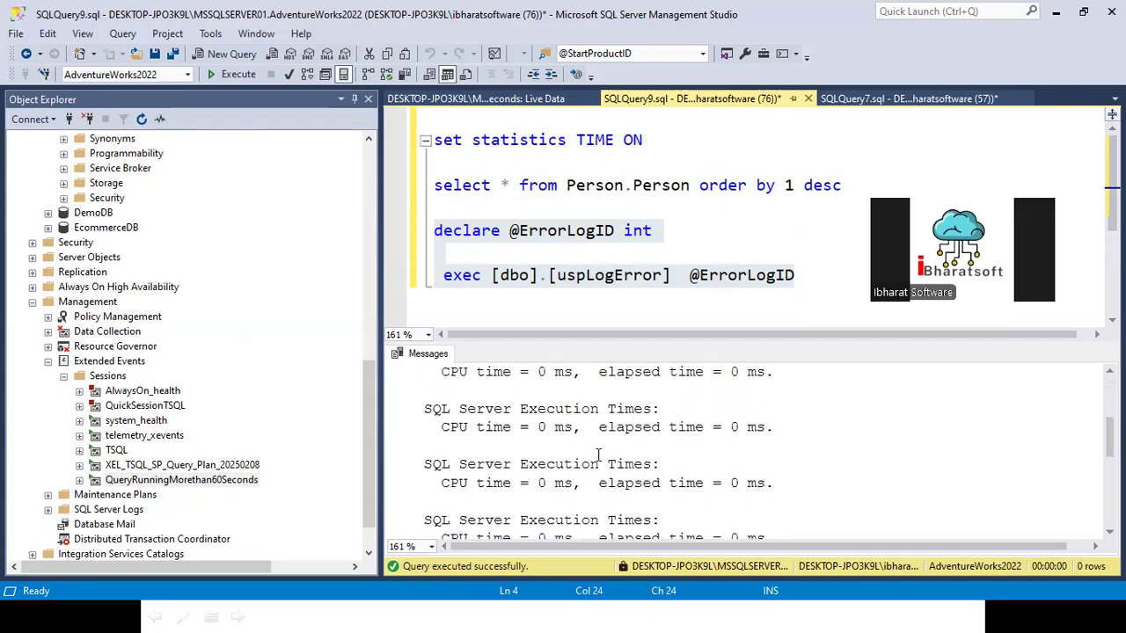
pyautogui.scroll(-5, 598, 454)
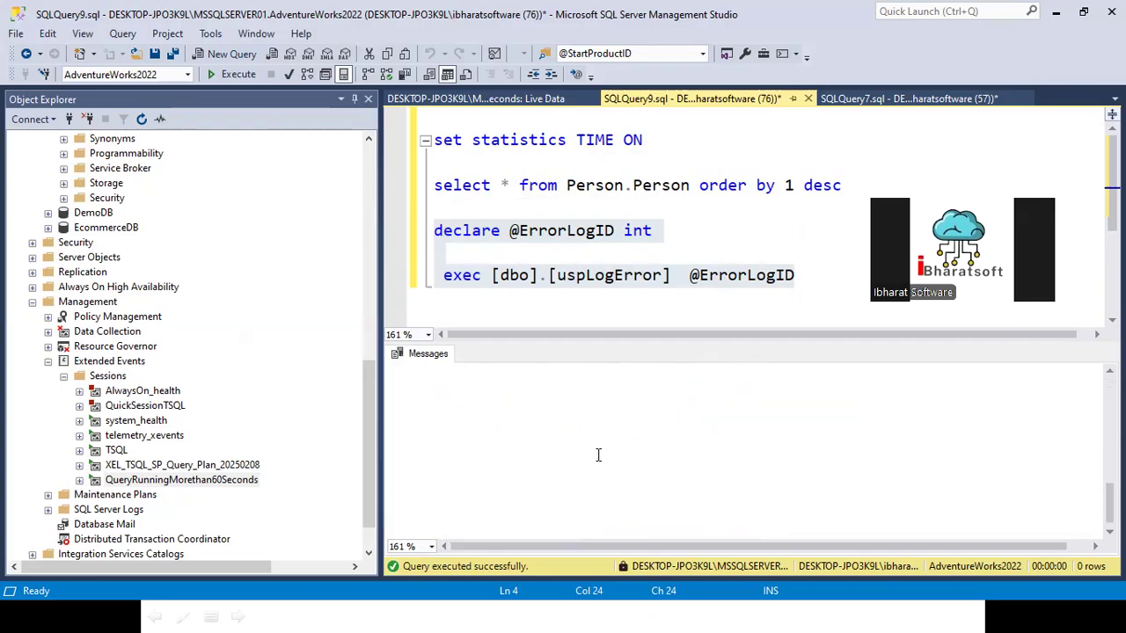
# Step: List the AdventureWorks2022 tables in Object Explorer and look through them for a table suited to the test query
pyautogui.click(510, 206)
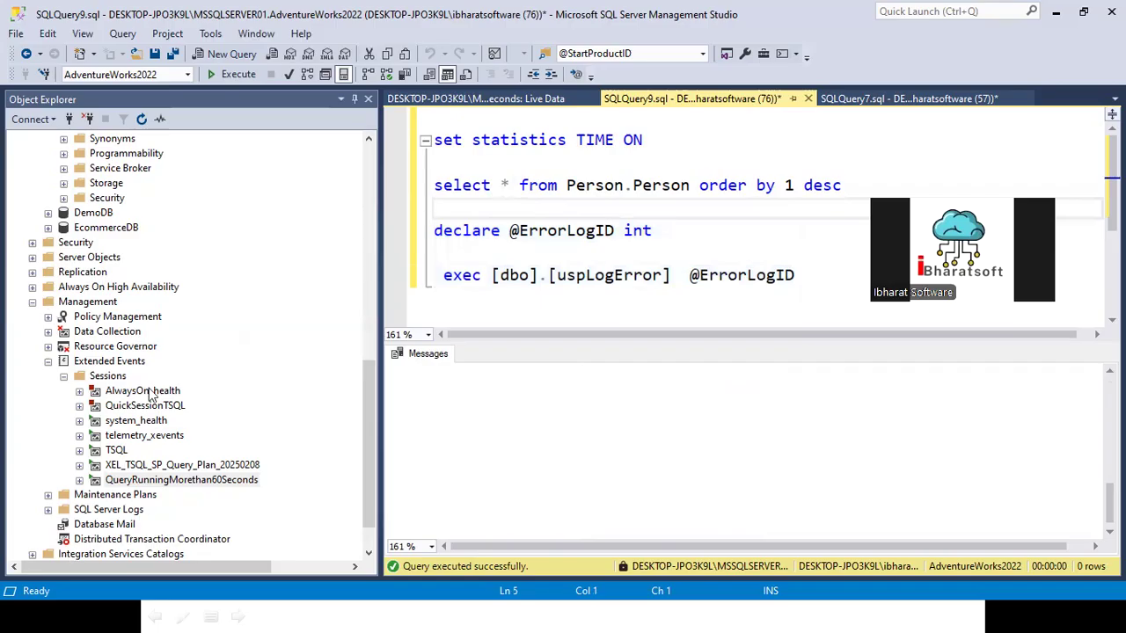
pyautogui.scroll(10, 150, 331)
pyautogui.scroll(1, 136, 318)
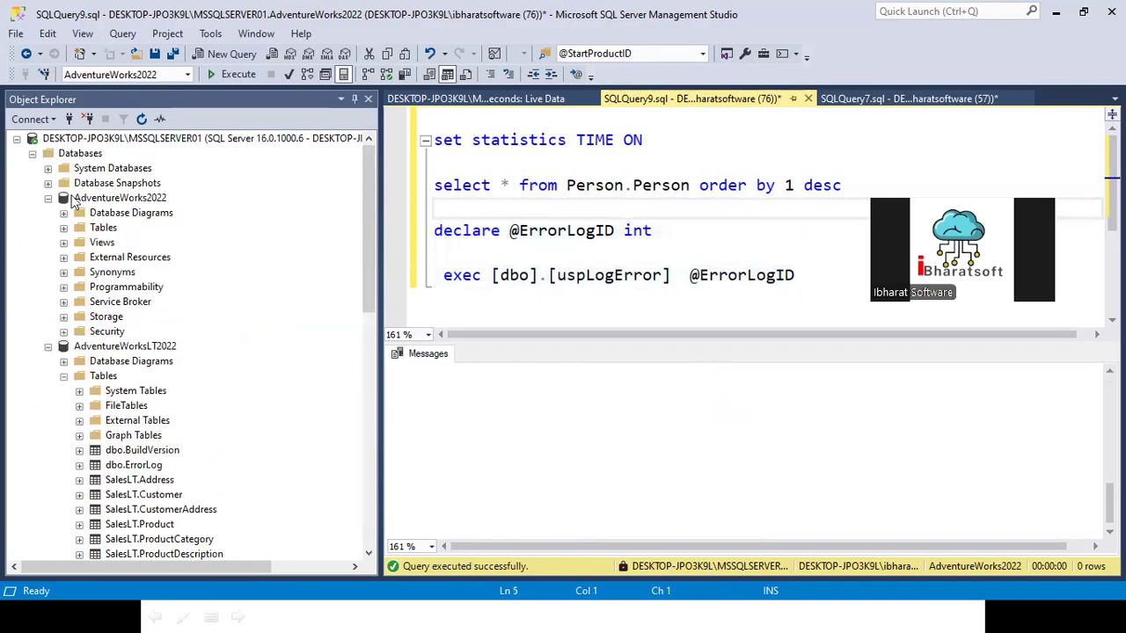
pyautogui.click(63, 228)
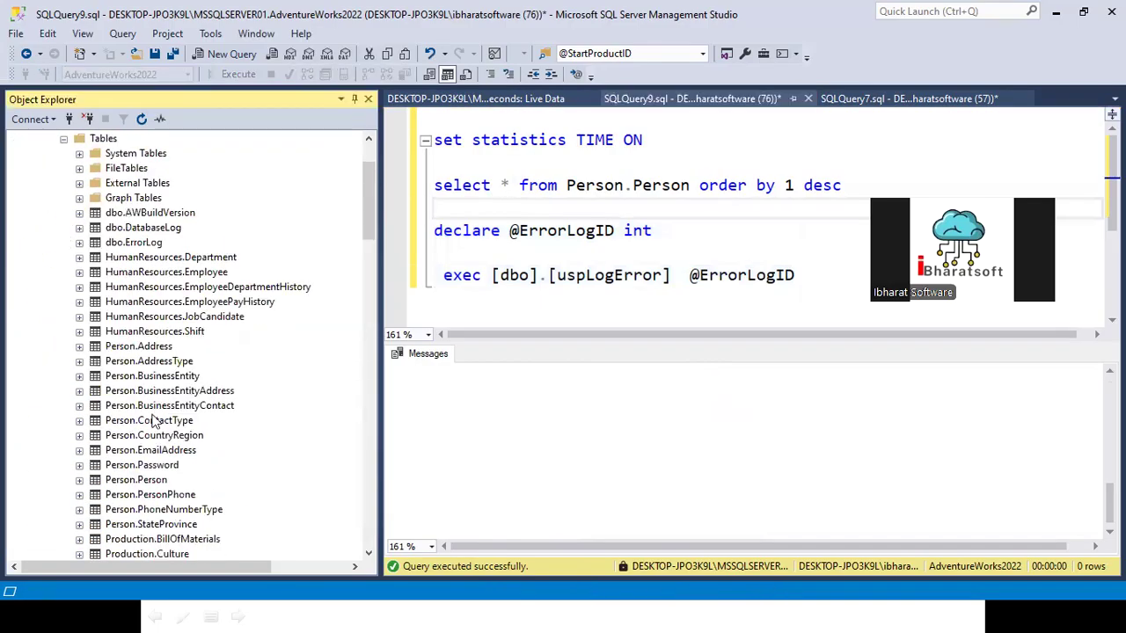
pyautogui.scroll(-8, 164, 413)
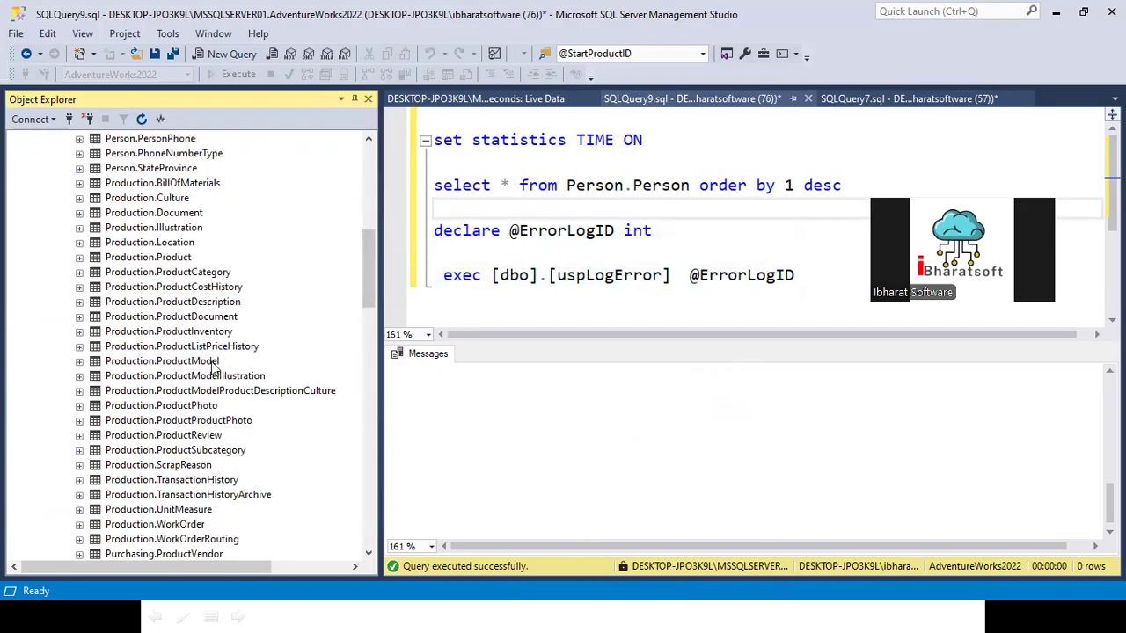
pyautogui.scroll(-4, 202, 370)
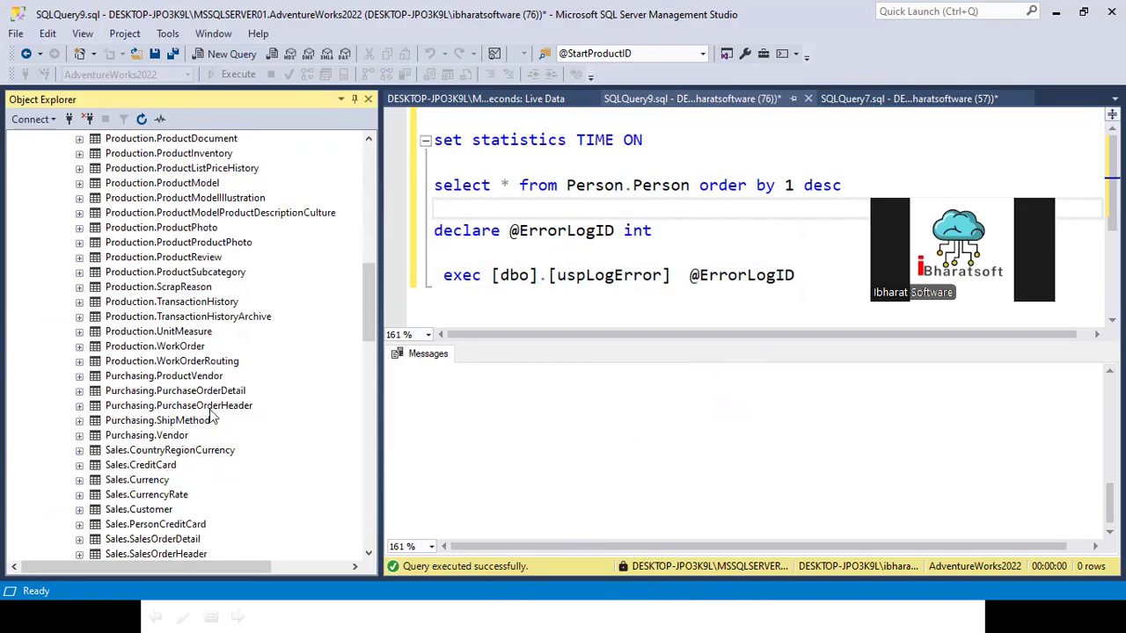
pyautogui.scroll(-2, 204, 422)
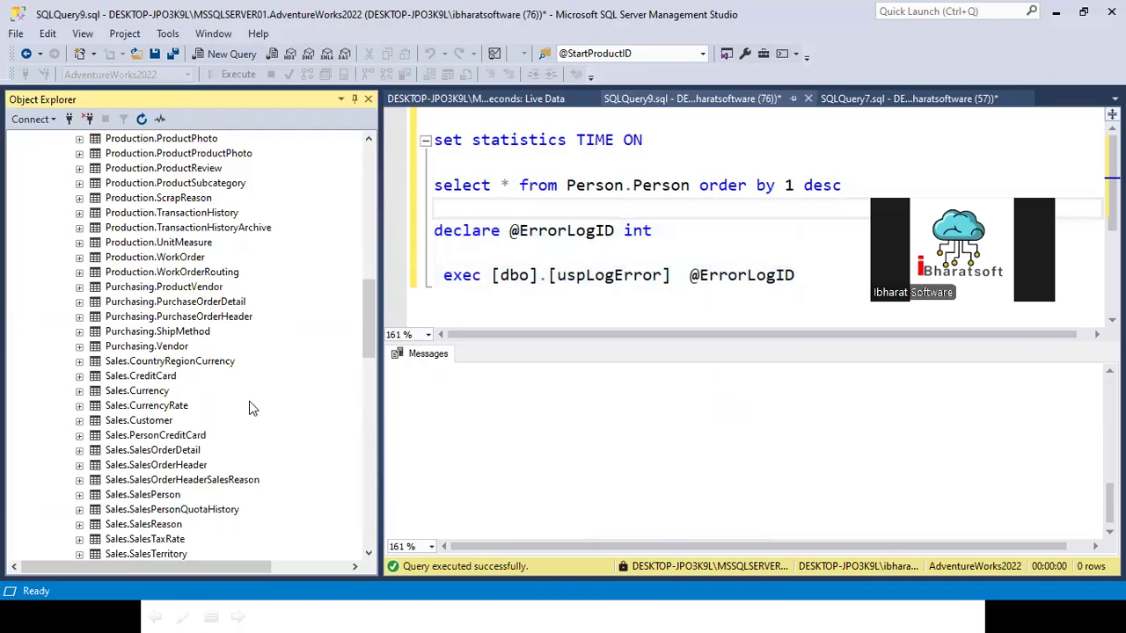
pyautogui.scroll(-3, 264, 410)
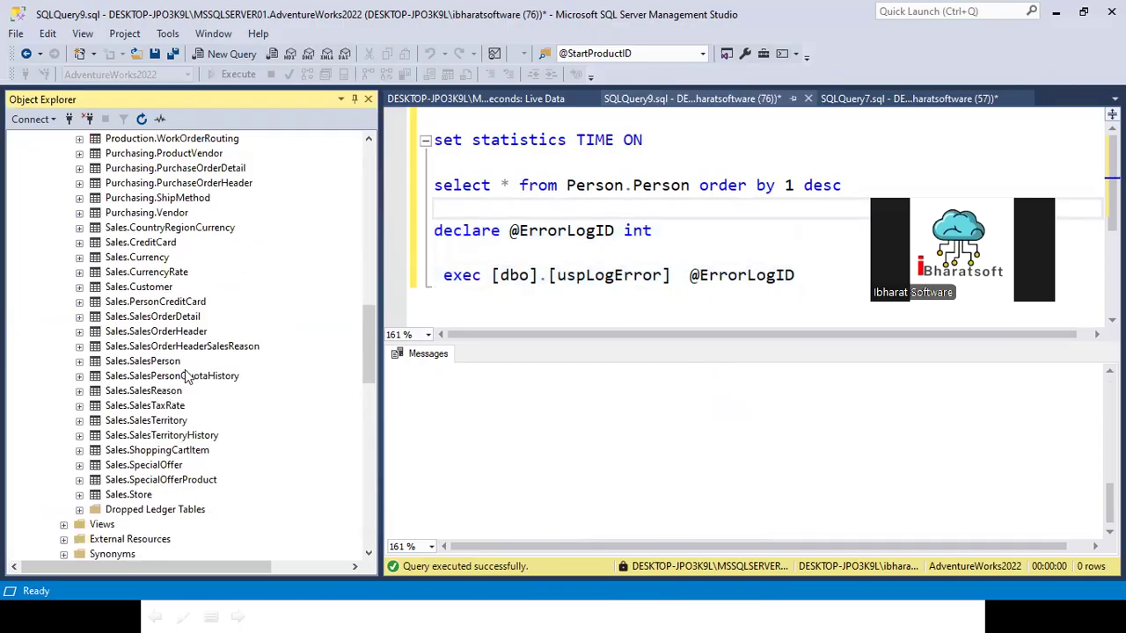
# Step: Replace Person.Person with [Production].[TransactionHistory] in the select query, keeping "order by 1 desc"
pyautogui.scroll(3, 198, 374)
pyautogui.moveTo(176, 216); pyautogui.dragTo(568, 186)
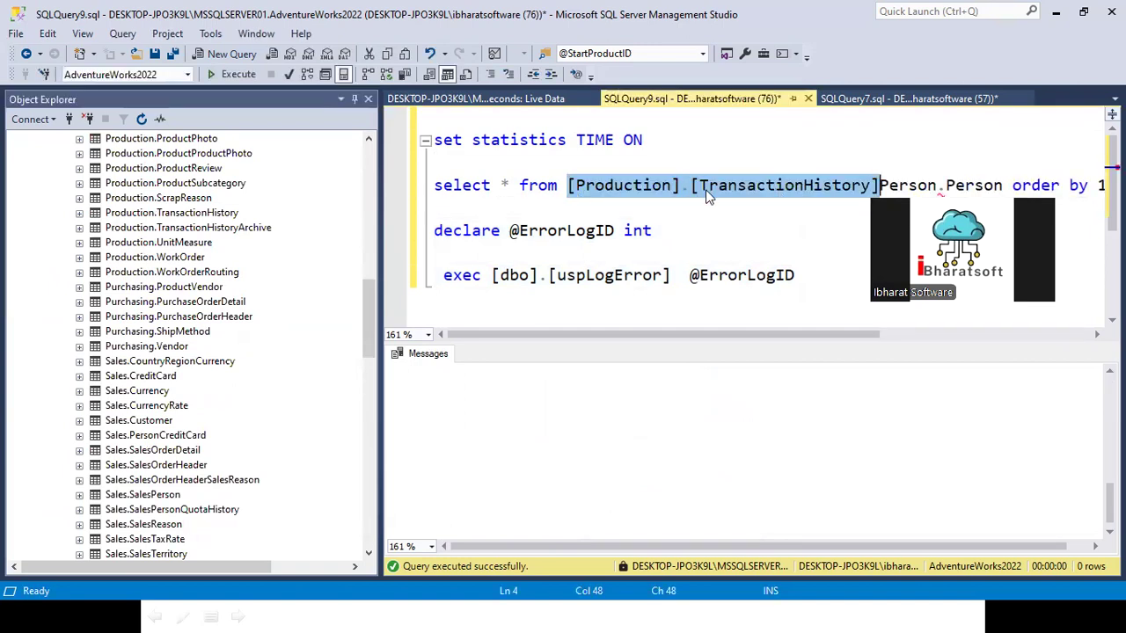
pyautogui.moveTo(879, 186); pyautogui.dragTo(1005, 185)
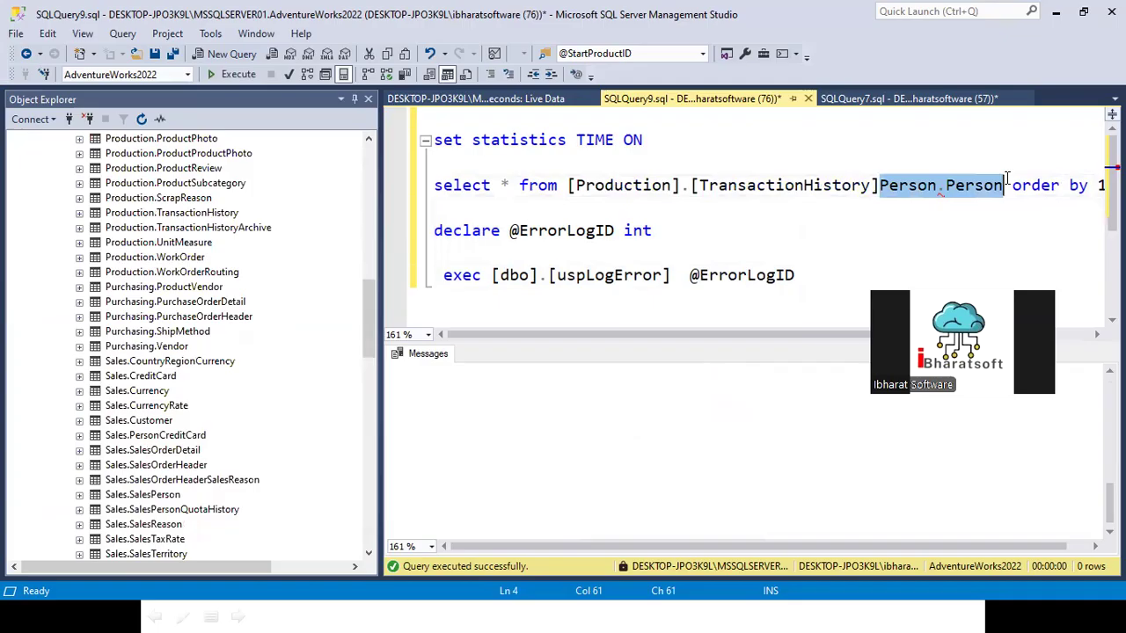
pyautogui.press('BackSpace')
pyautogui.click(1069, 193)
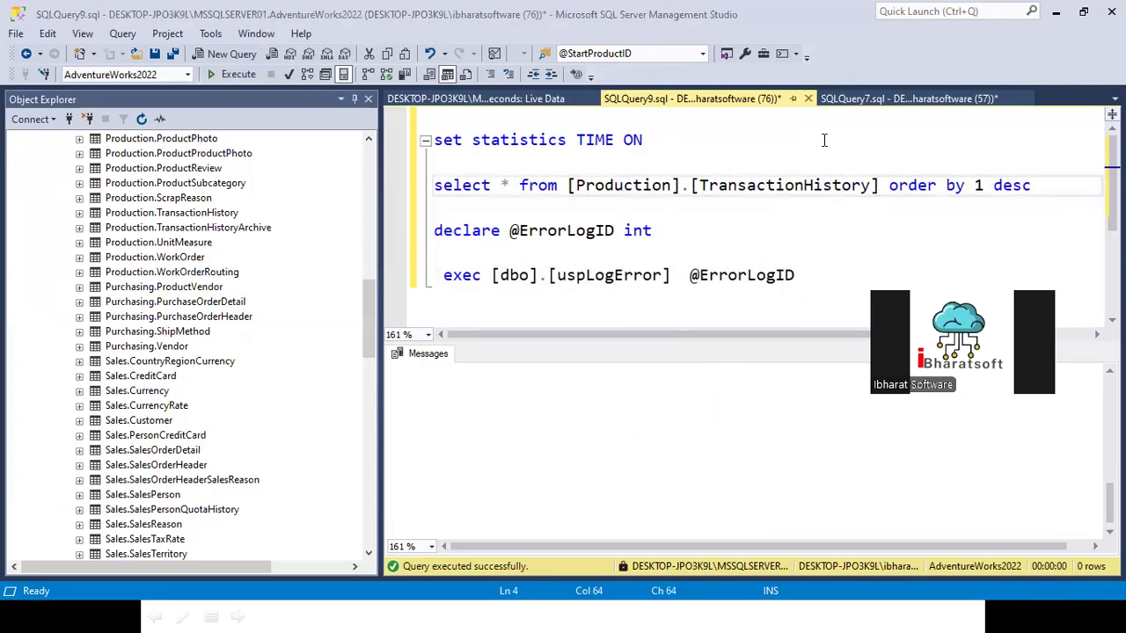
# Step: Execute only the [Production].[TransactionHistory] query and examine its elapsed time in the messages output
pyautogui.hotkey('shift', 'Home')
pyautogui.press('F5')
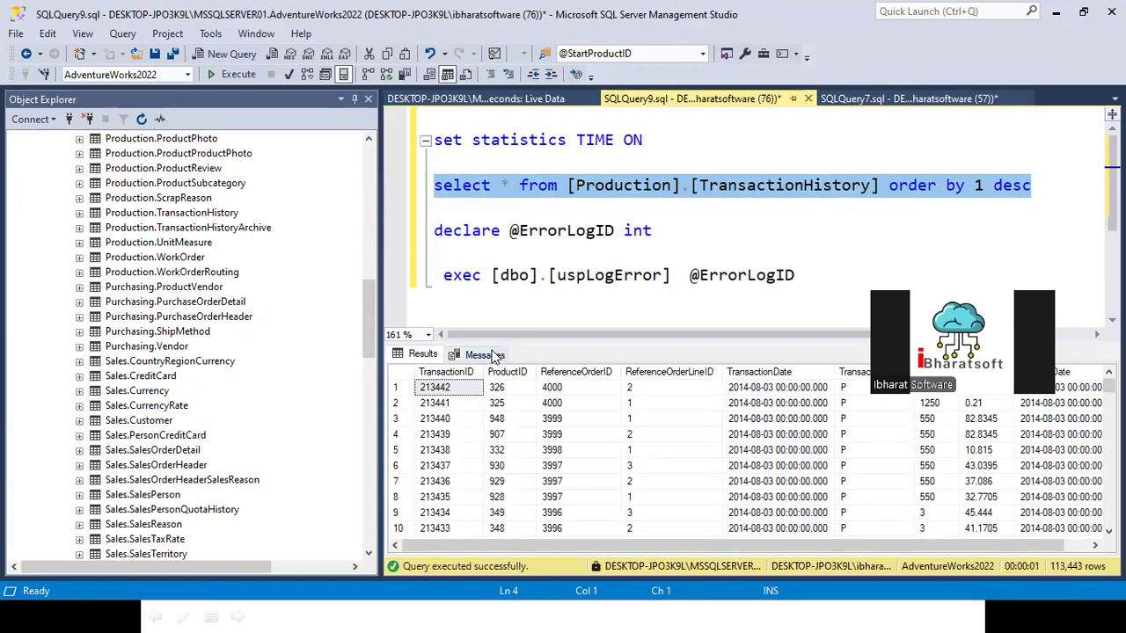
pyautogui.click(483, 355)
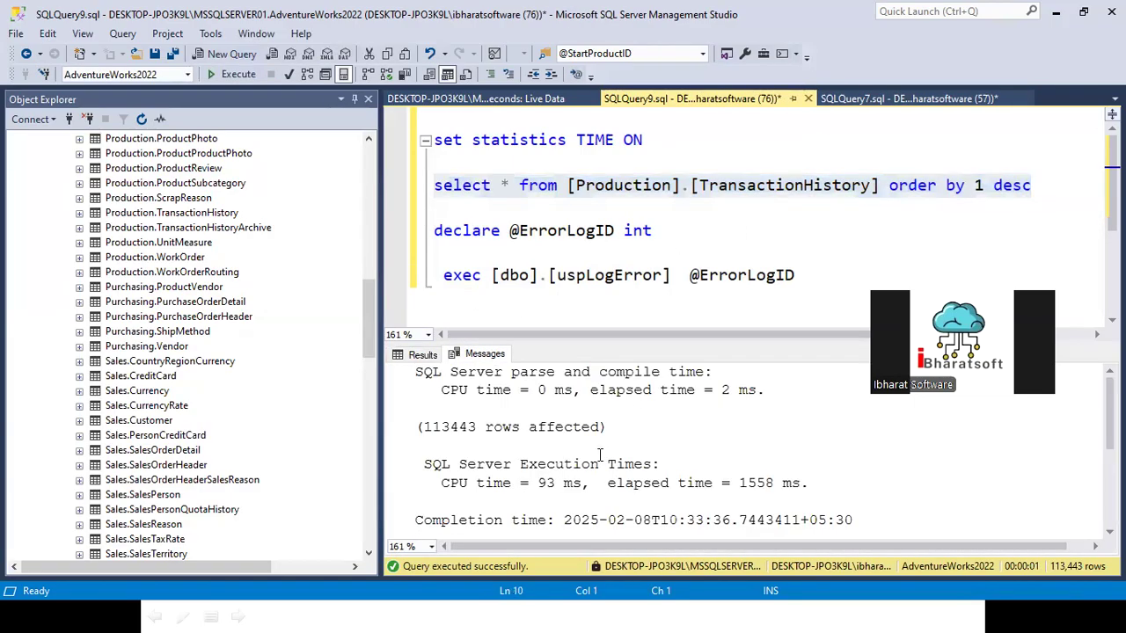
pyautogui.scroll(-1, 588, 449)
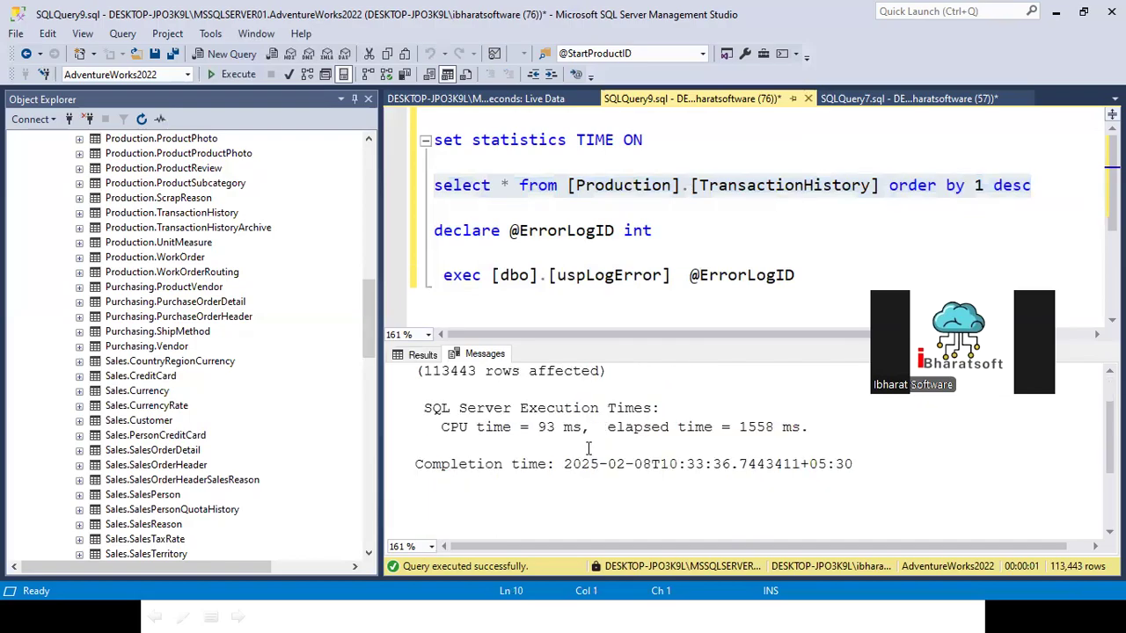
pyautogui.moveTo(739, 429); pyautogui.dragTo(779, 428)
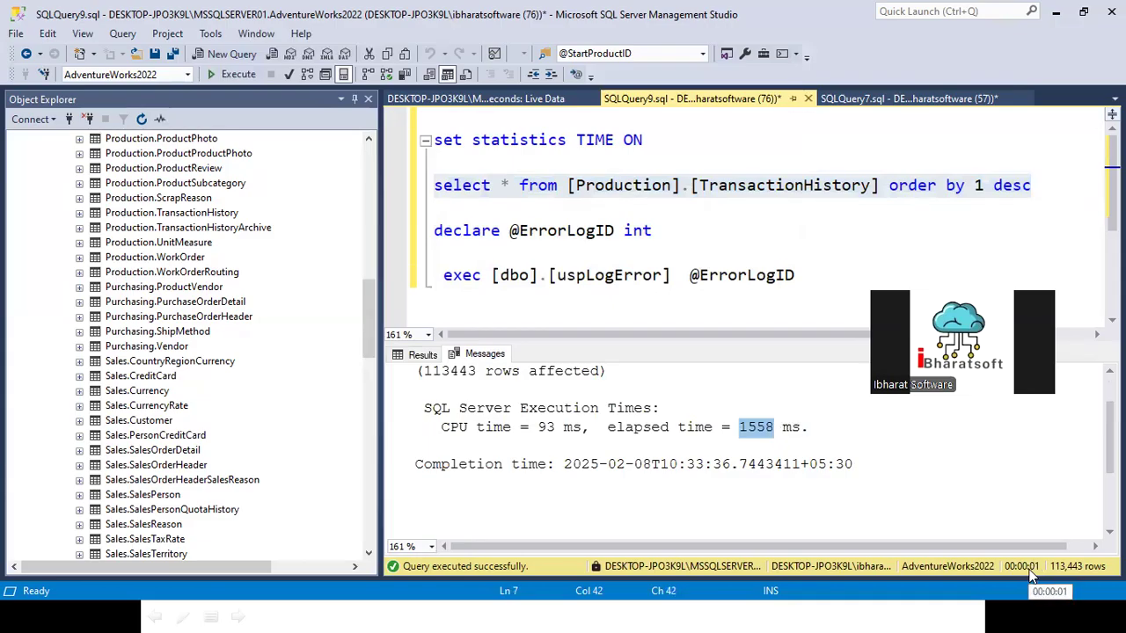
# Step: Add the note "1- 1000 ms" below the [dbo].[uspLogError] call
pyautogui.click(811, 283)
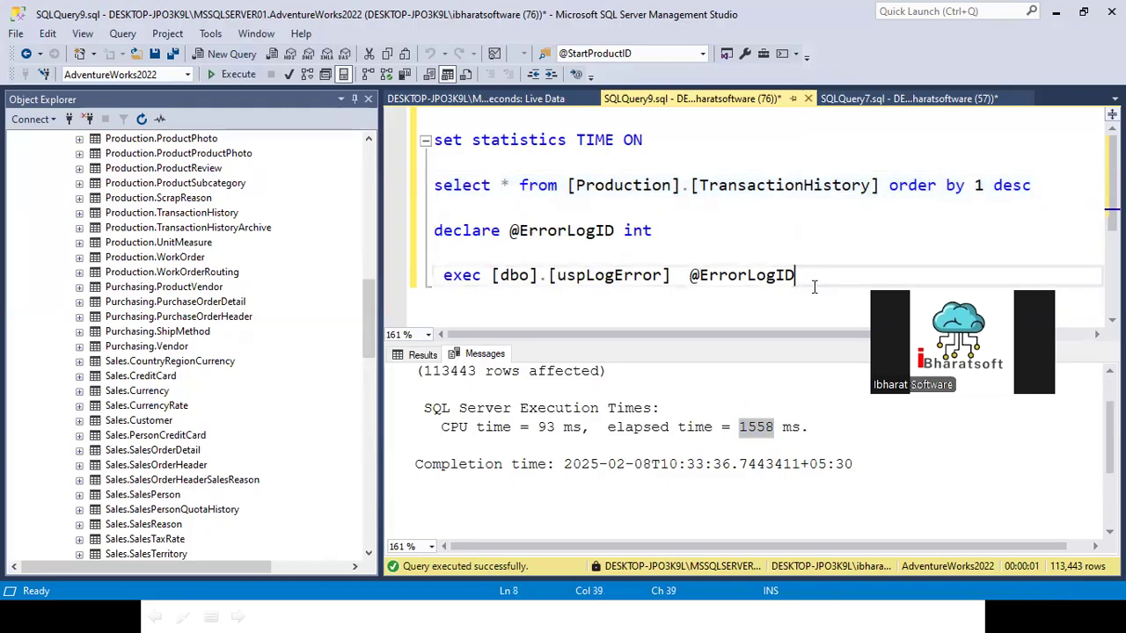
pyautogui.press('Return')
pyautogui.write('1- 1000 ms')
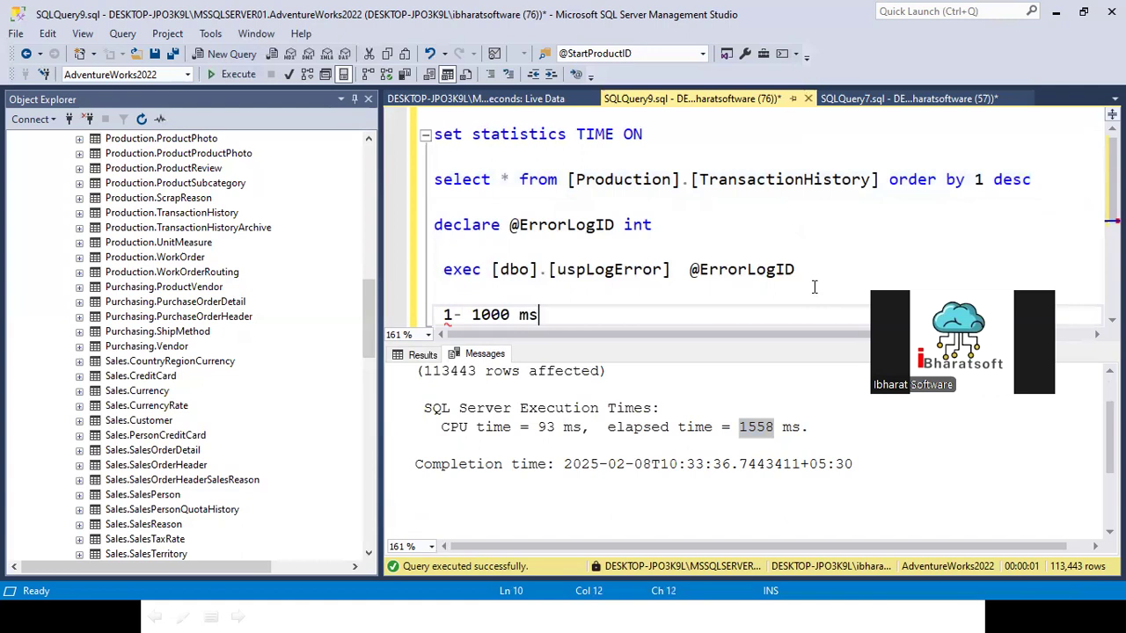
pyautogui.press('Return')
pyautogui.scroll(1, 565, 228)
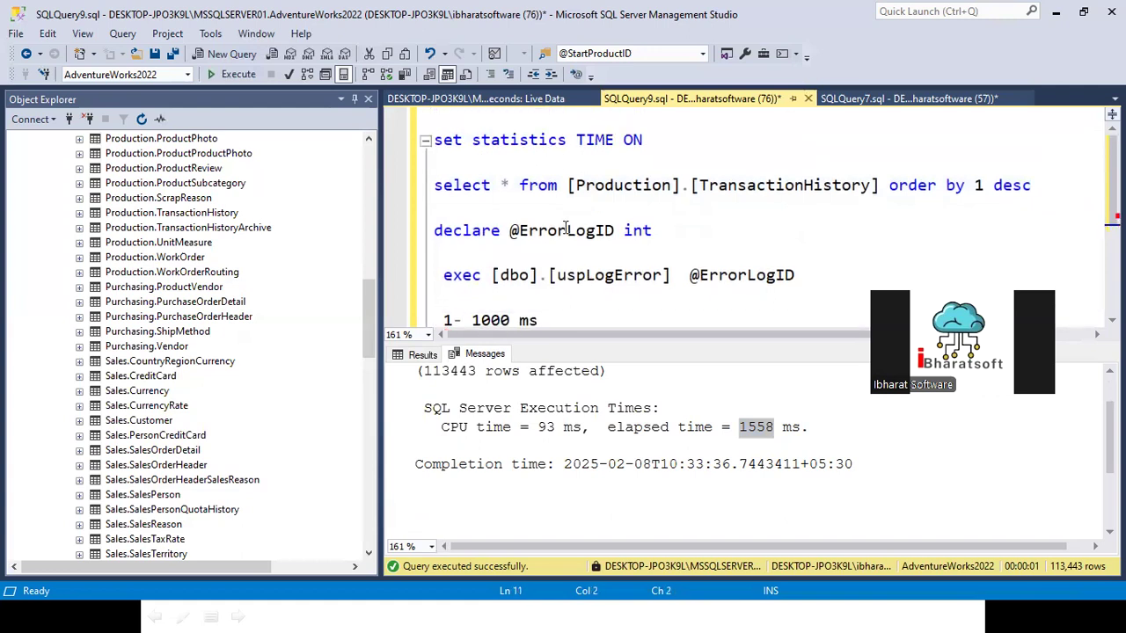
# Step: Convert the set statistics TIME ON statement to uppercase and execute only that statement
pyautogui.moveTo(643, 141); pyautogui.dragTo(434, 141)
pyautogui.hotkey('ctrl', 'shift', 'u')
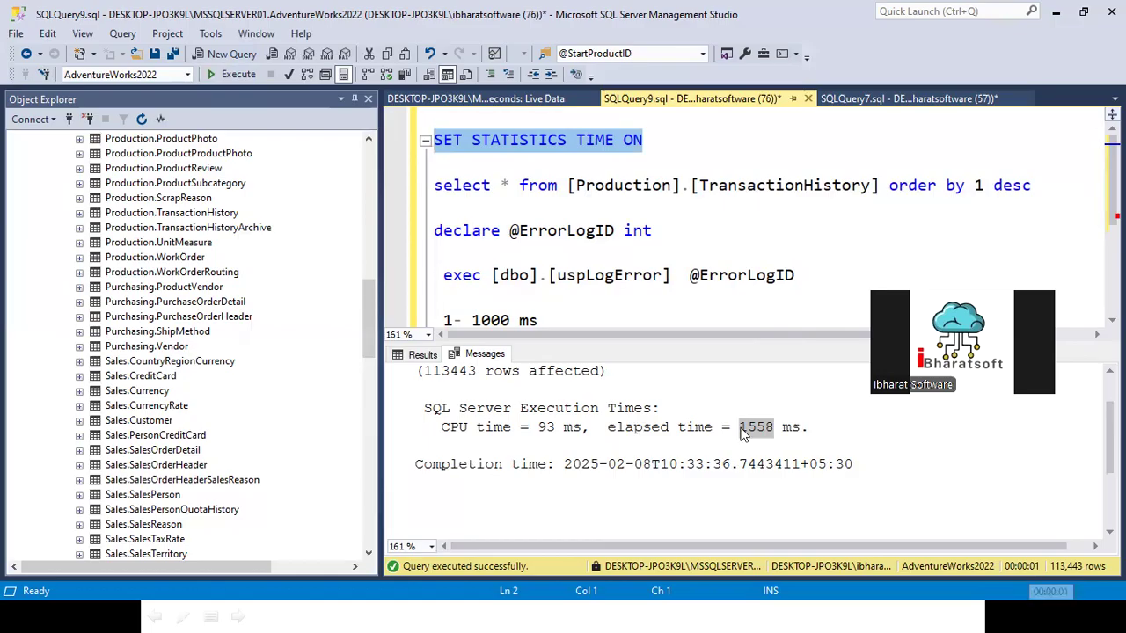
pyautogui.click(730, 314)
pyautogui.moveTo(739, 427); pyautogui.dragTo(775, 426)
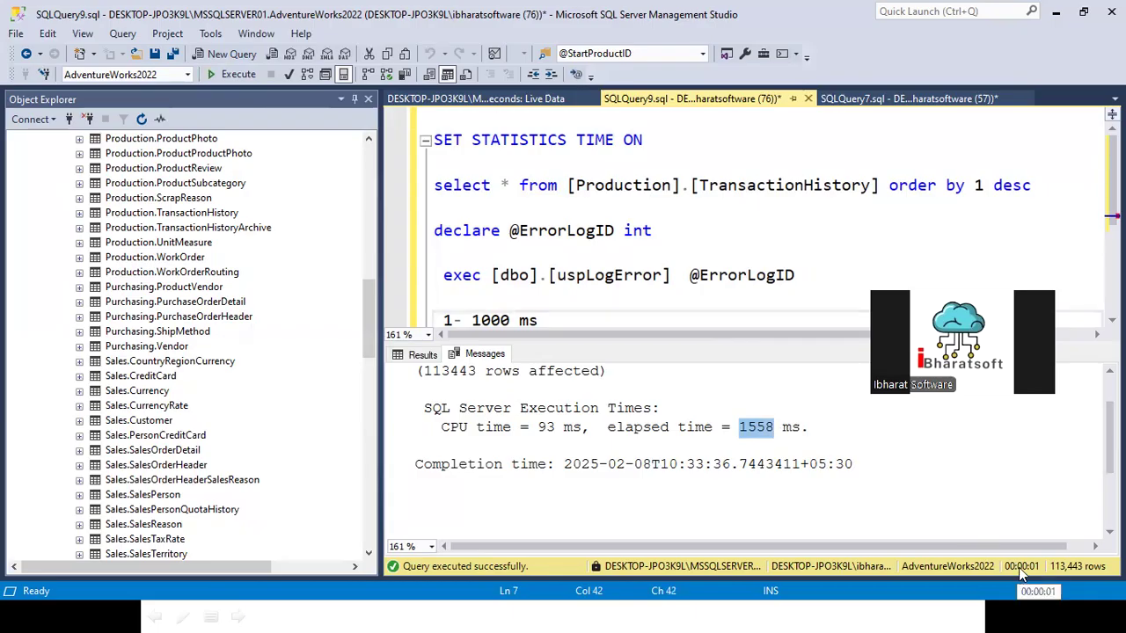
pyautogui.tripleClick(672, 156)
pyautogui.hotkey('ctrl', 'c')
pyautogui.click(294, 106)
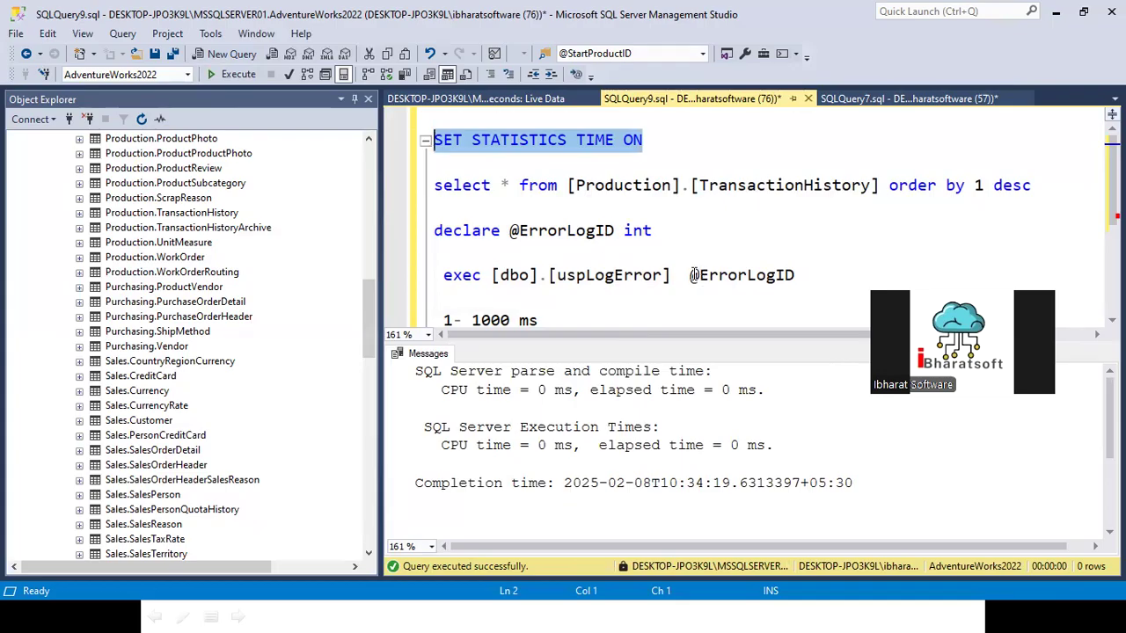
# Step: Select the top 1000 rows of the Production.ProductSubcategory table and open the query's messages output
pyautogui.rightClick(211, 185)
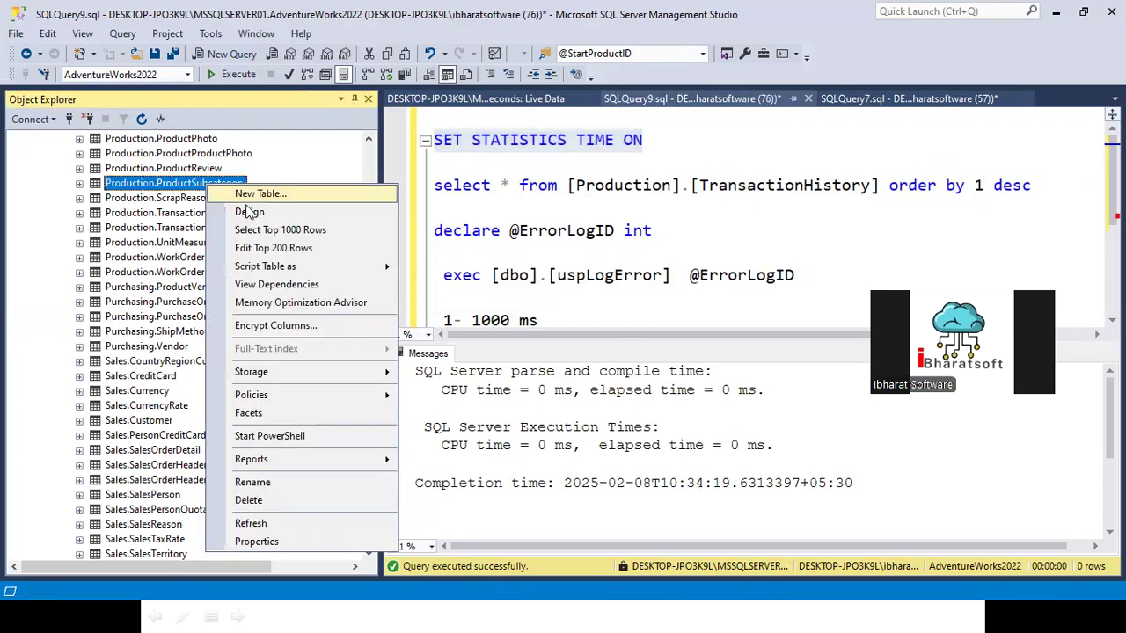
pyautogui.click(261, 230)
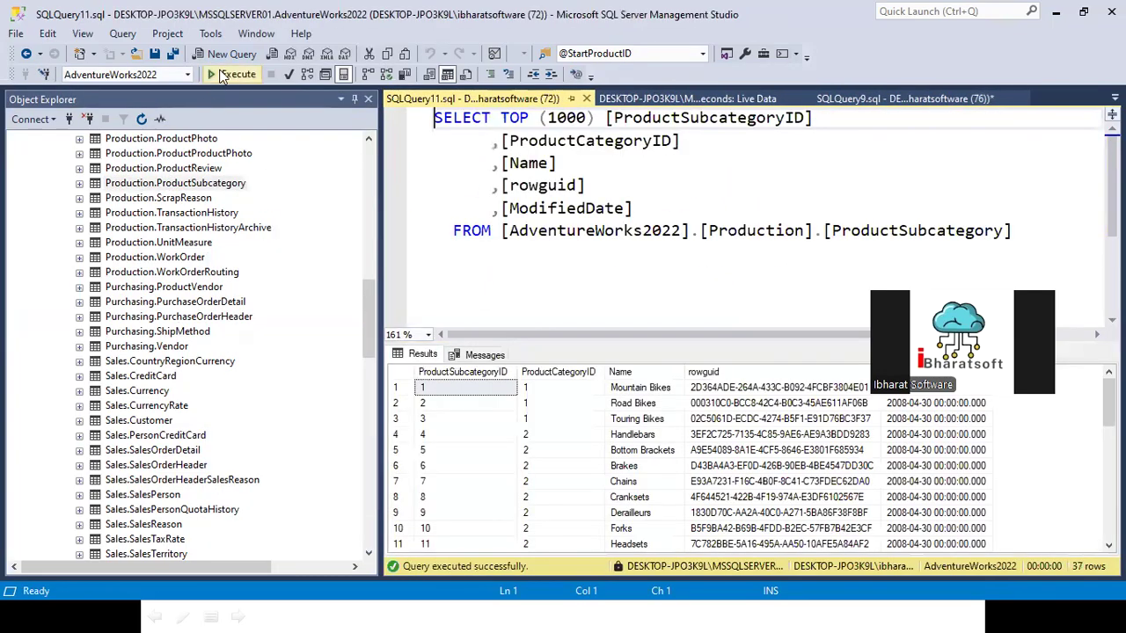
pyautogui.click(484, 354)
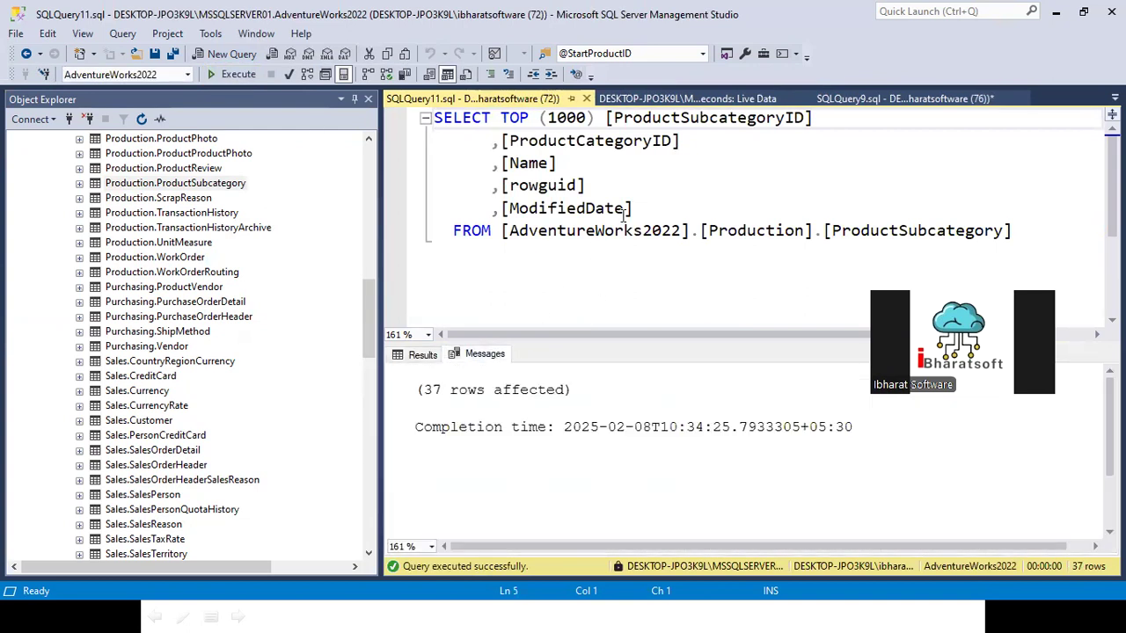
# Step: Copy the SET STATISTICS TIME ON statement from SQLQuery9 to the line below the ProductSubcategory query
pyautogui.click(671, 100)
pyautogui.click(831, 99)
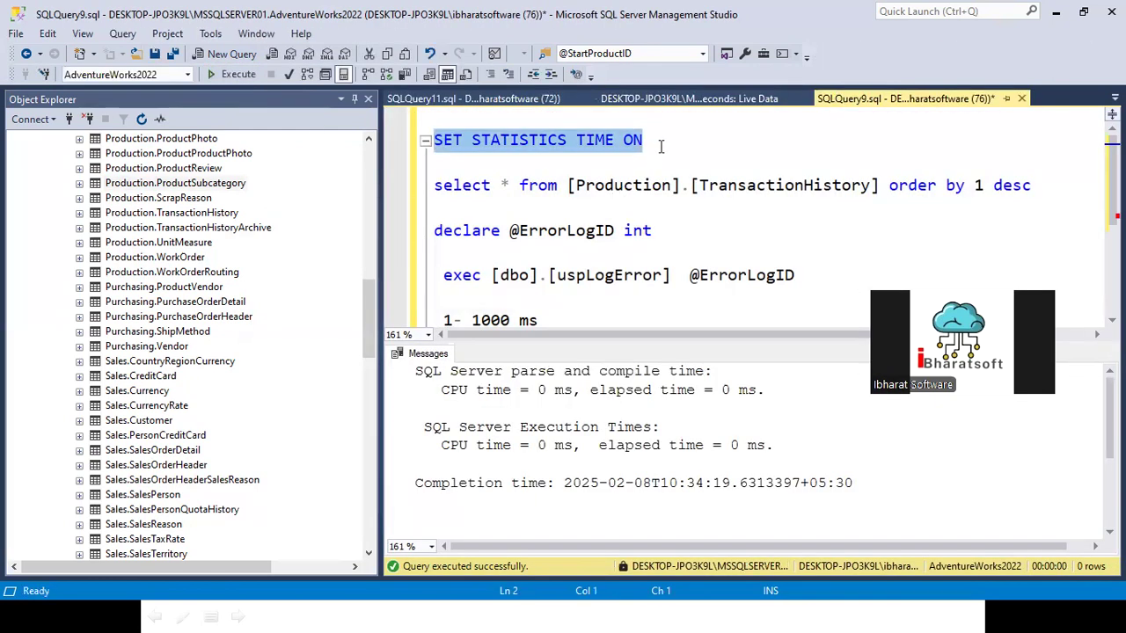
pyautogui.click(420, 100)
pyautogui.press('Return')
pyautogui.press('Return')
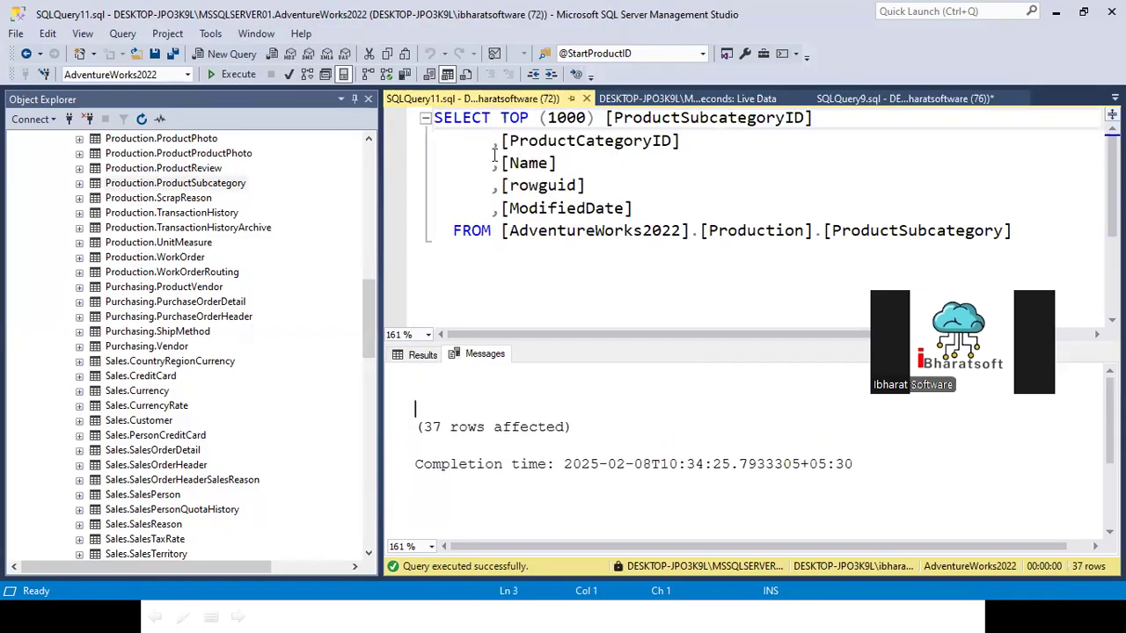
pyautogui.click(507, 297)
pyautogui.hotkey('ctrl', 'v')
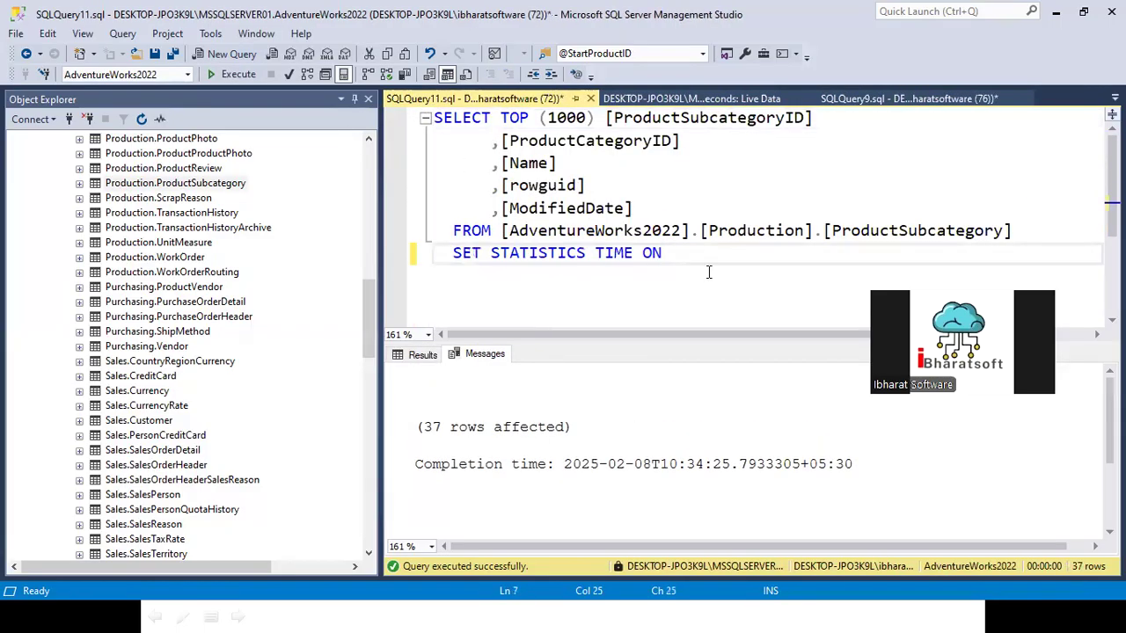
# Step: Create a new query containing SET STATISTICS TIME ON and execute it
pyautogui.moveTo(708, 263); pyautogui.dragTo(371, 244)
pyautogui.click(226, 54)
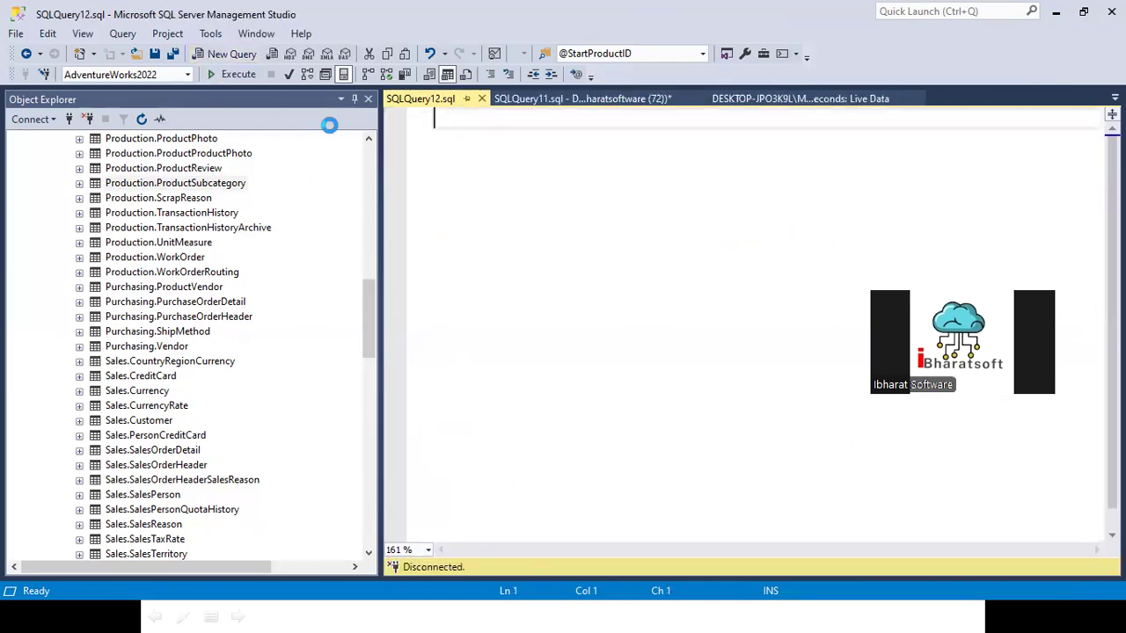
pyautogui.hotkey('ctrl', 'v')
pyautogui.press('F5')
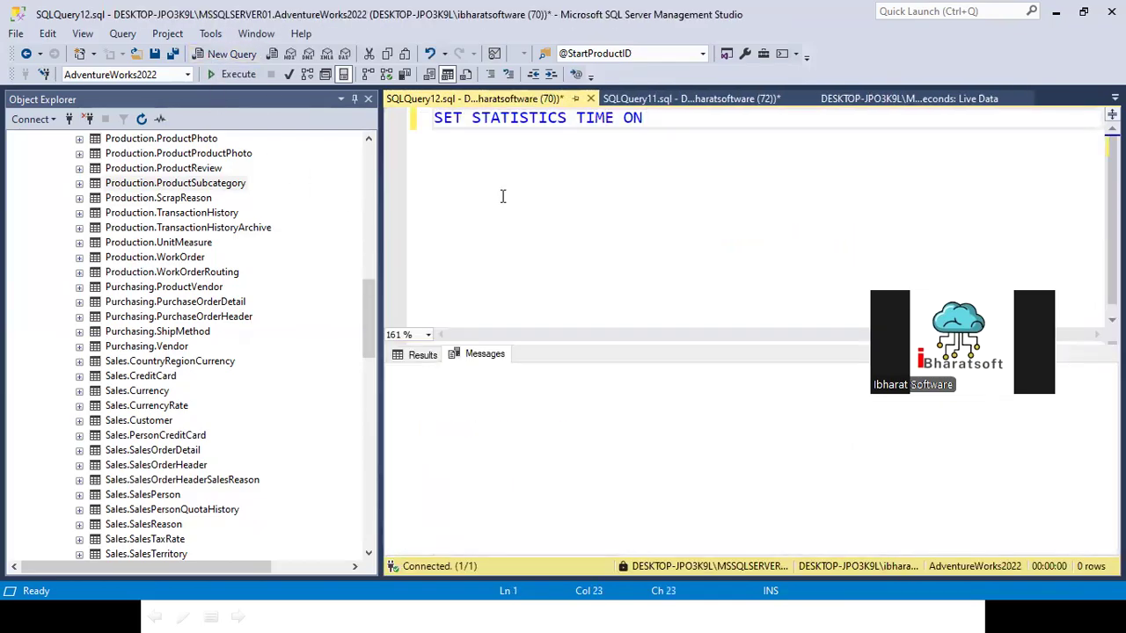
# Step: Below the statistics statement, write "select * from [Purchasing].[PurchaseOrderHeader] order by 1 desc"
pyautogui.moveTo(161, 321); pyautogui.dragTo(643, 239)
pyautogui.press('Left')
pyautogui.press('Return')
pyautogui.press('Return')
pyautogui.press('Return')
pyautogui.write('select * from')
pyautogui.click(941, 193)
pyautogui.write('order by 1 desc')
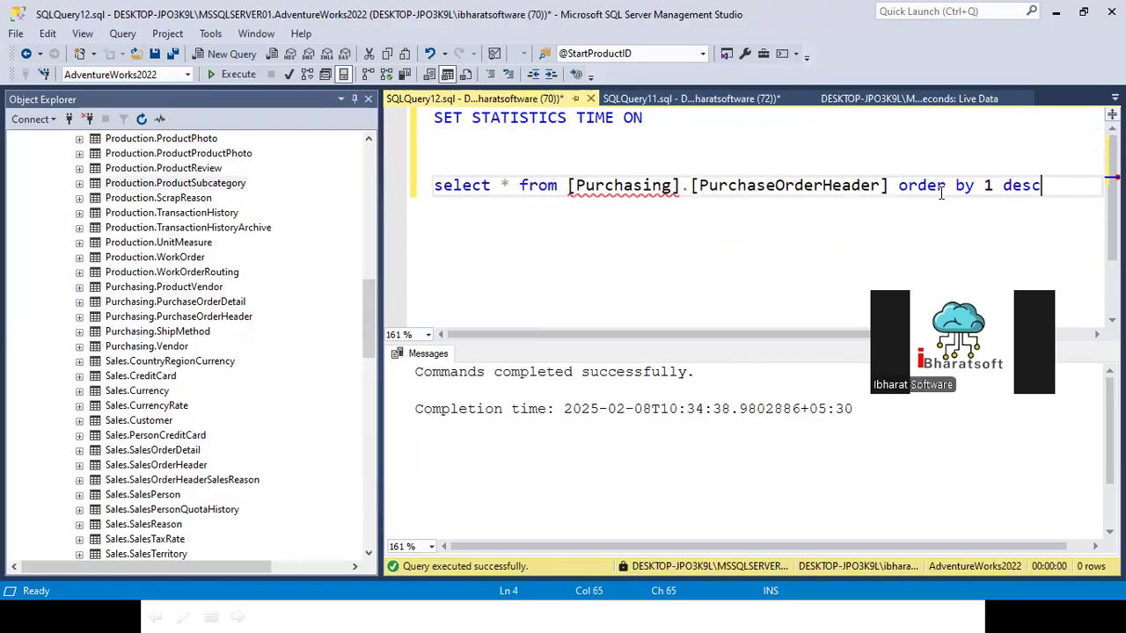
# Step: Execute only the [Purchasing].[PurchaseOrderHeader] query and open its messages output
pyautogui.hotkey('shift', 'Home')
pyautogui.press('F5')
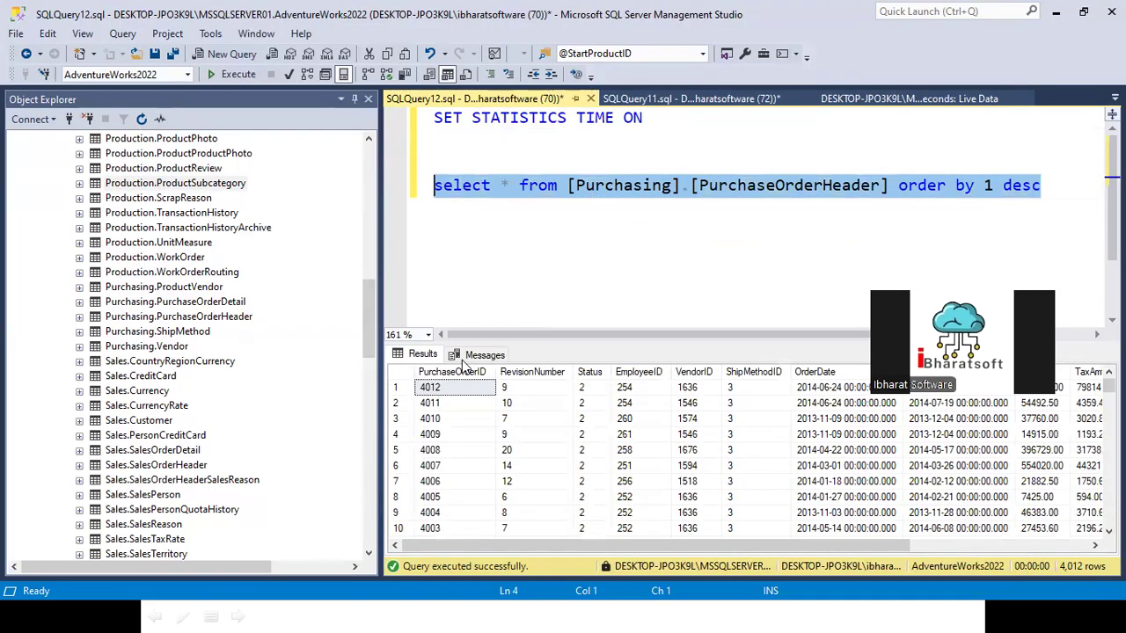
pyautogui.click(479, 356)
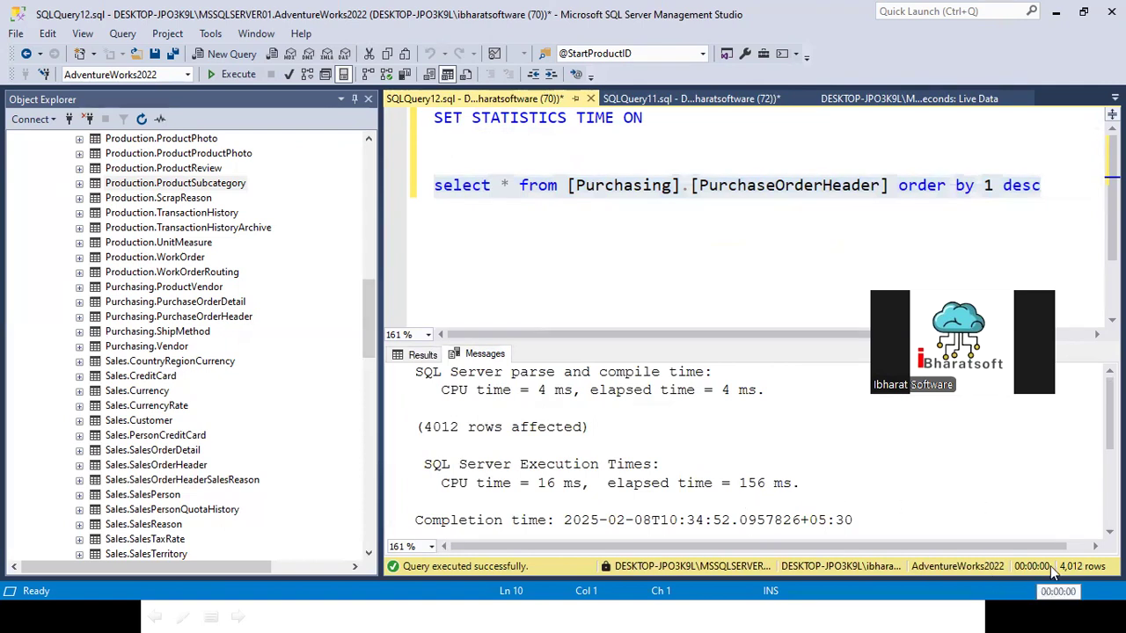
# Step: Highlight the elapsed time in the PurchaseOrderHeader execution times and the SET STATISTICS TIME ON statement
pyautogui.moveTo(739, 483); pyautogui.dragTo(770, 482)
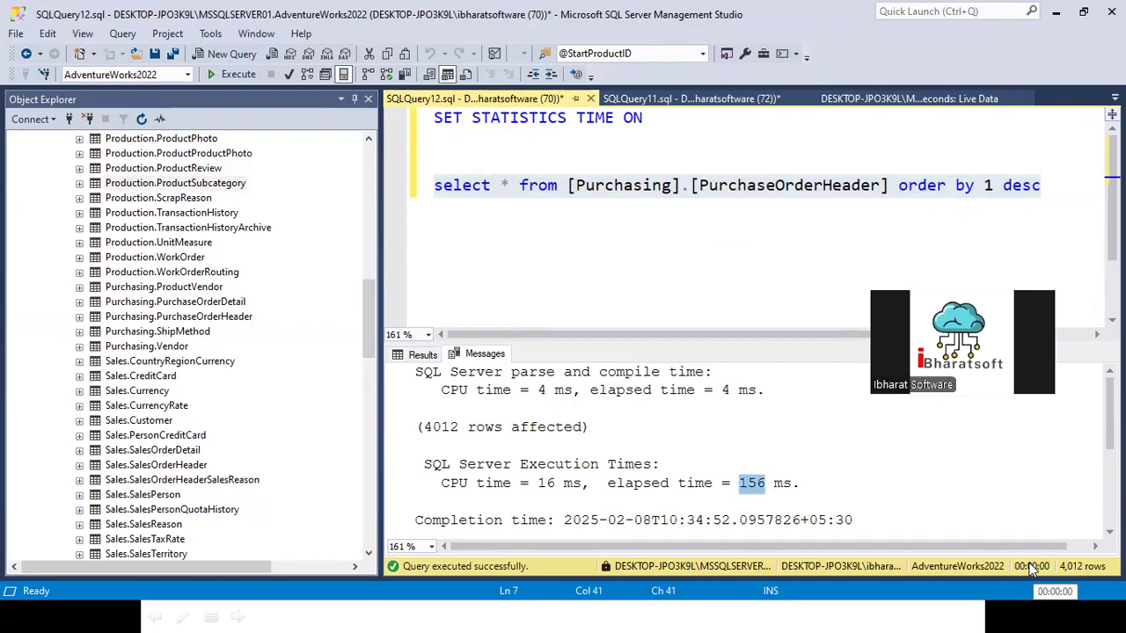
pyautogui.moveTo(607, 483); pyautogui.dragTo(840, 498)
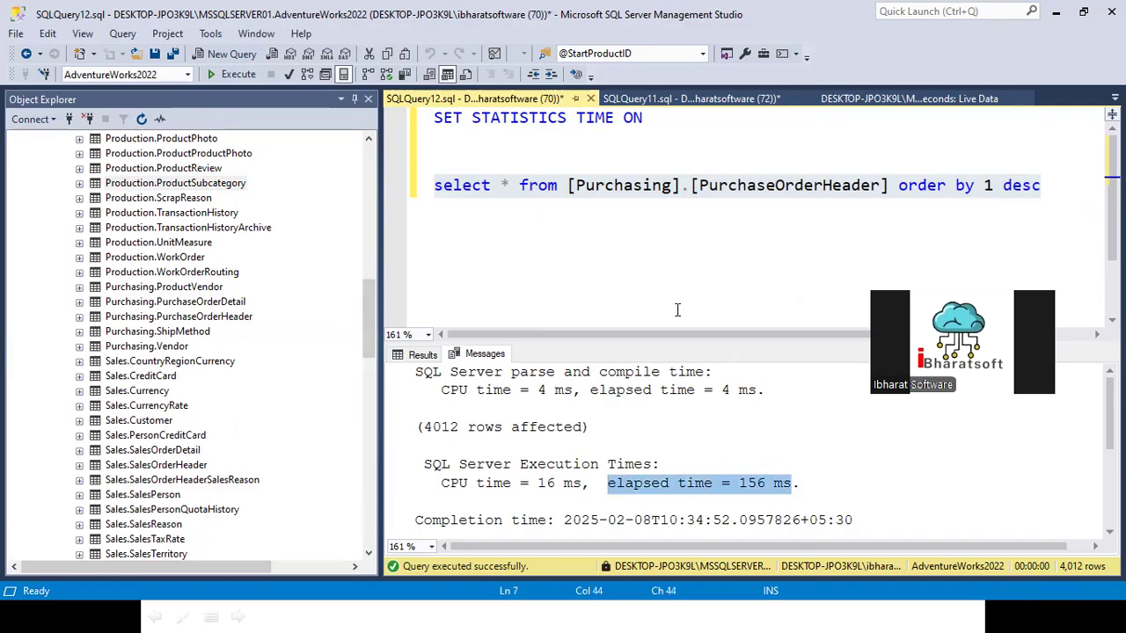
pyautogui.moveTo(670, 121); pyautogui.dragTo(238, 123)
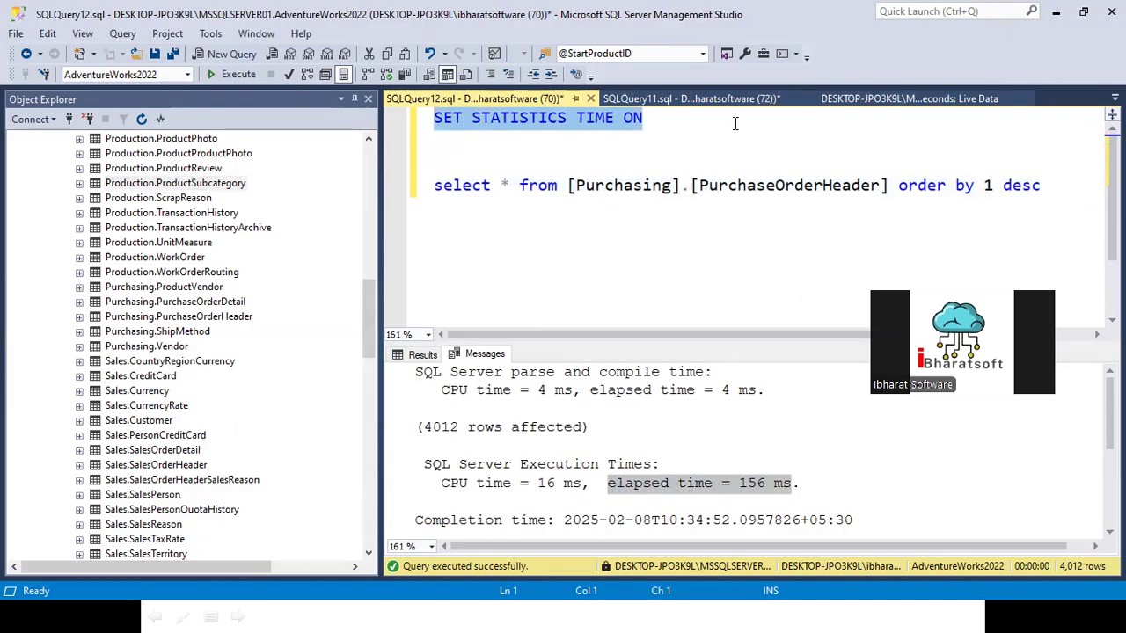
pyautogui.hotkey('alt', 'Tab')
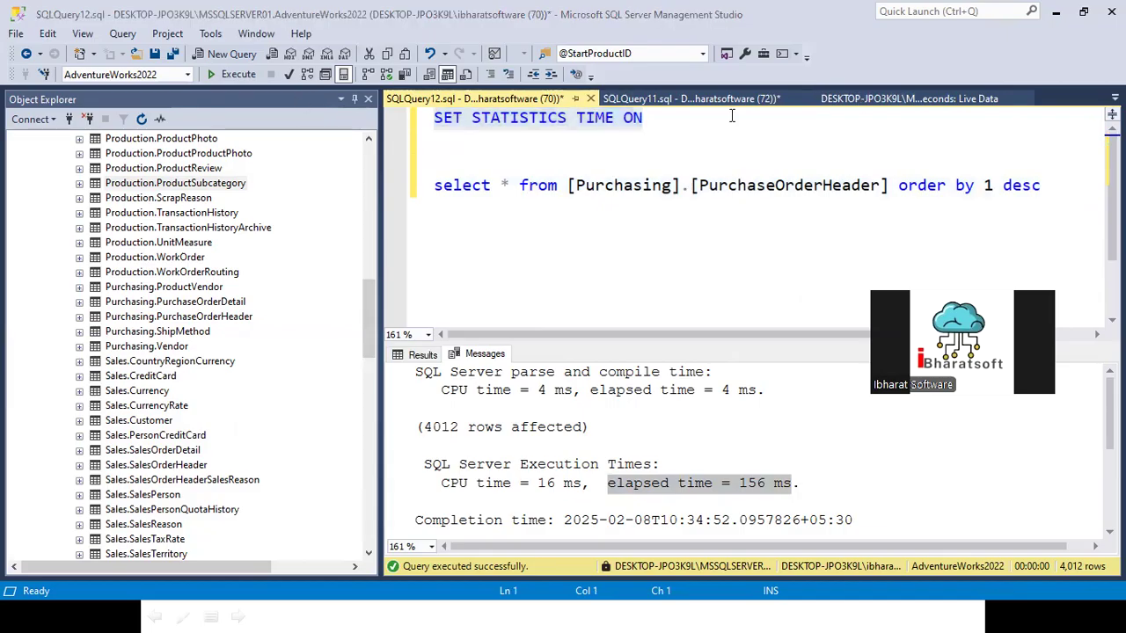